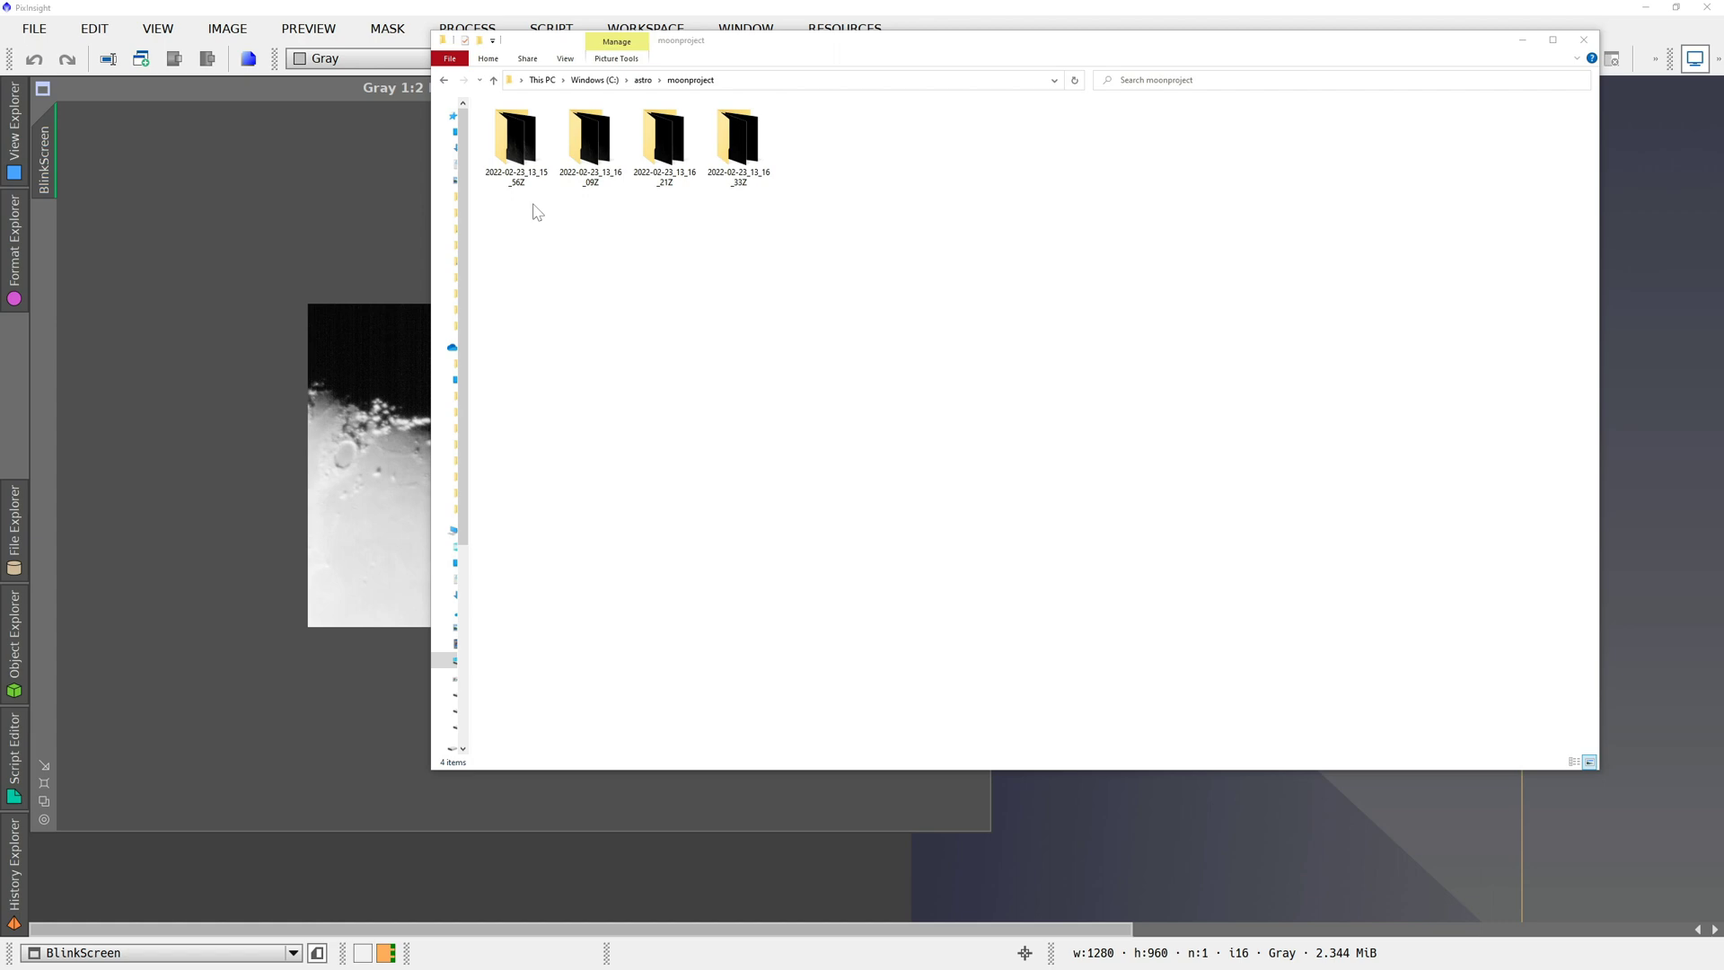
- Check the frames in the 2022-02-23_13_15_56Z capture folder, then return to PixInsight's Blink view
double_click(509, 132)
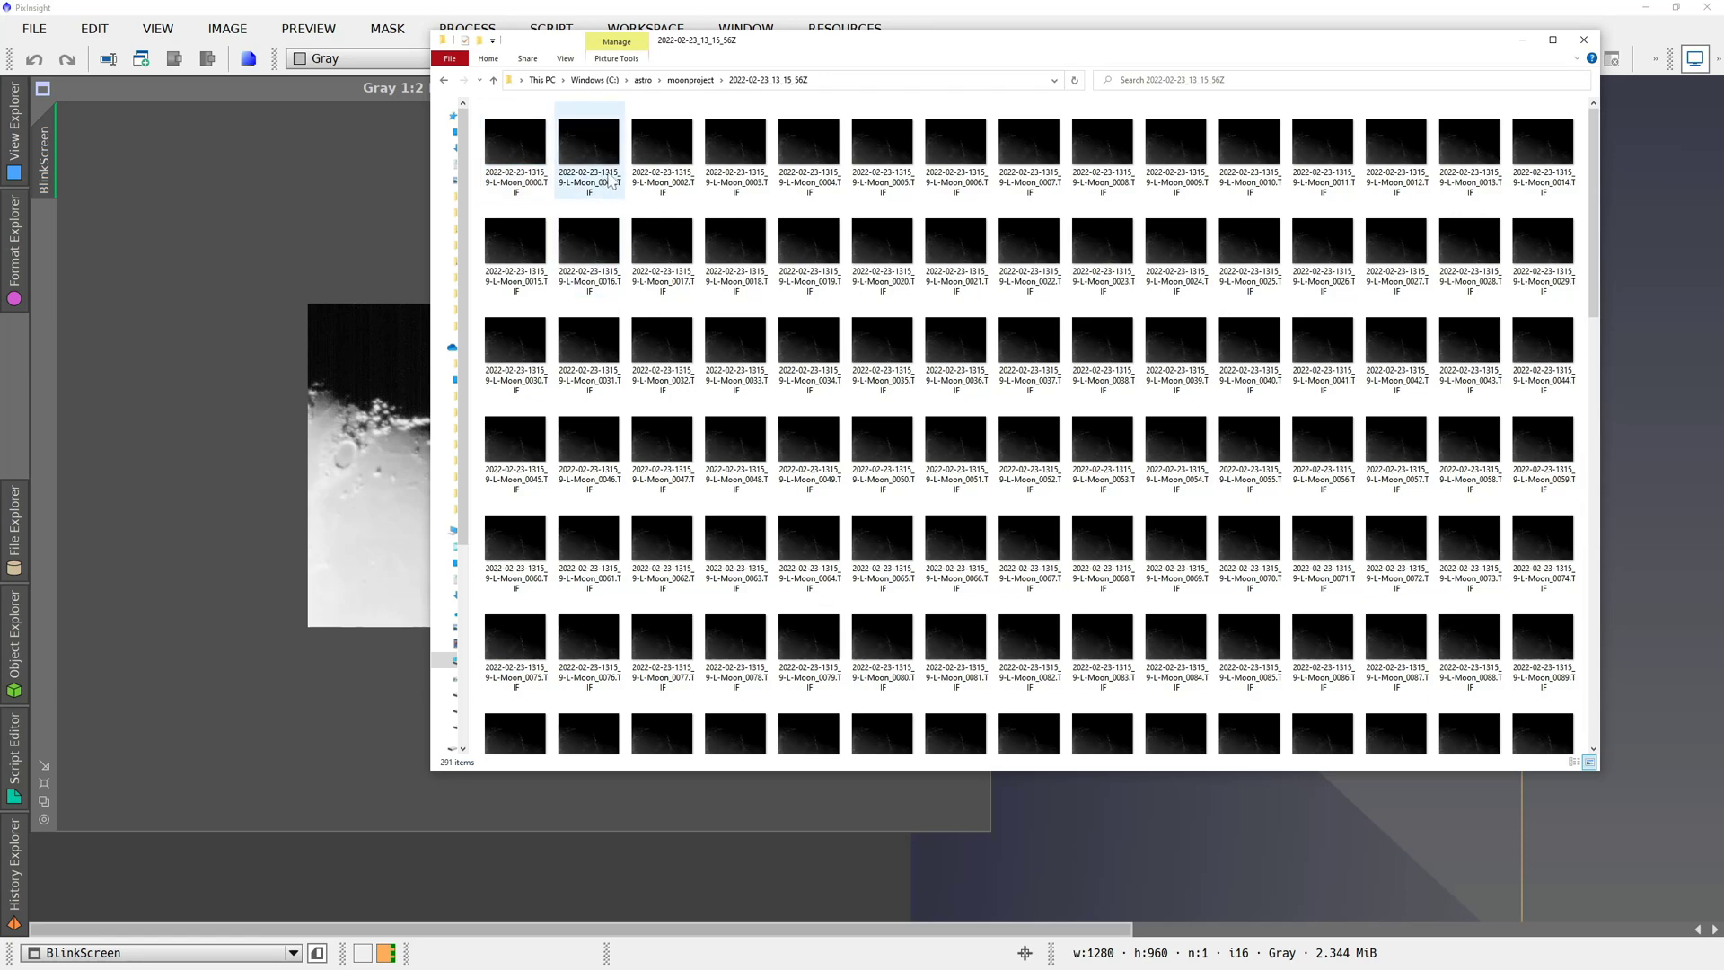
click(381, 222)
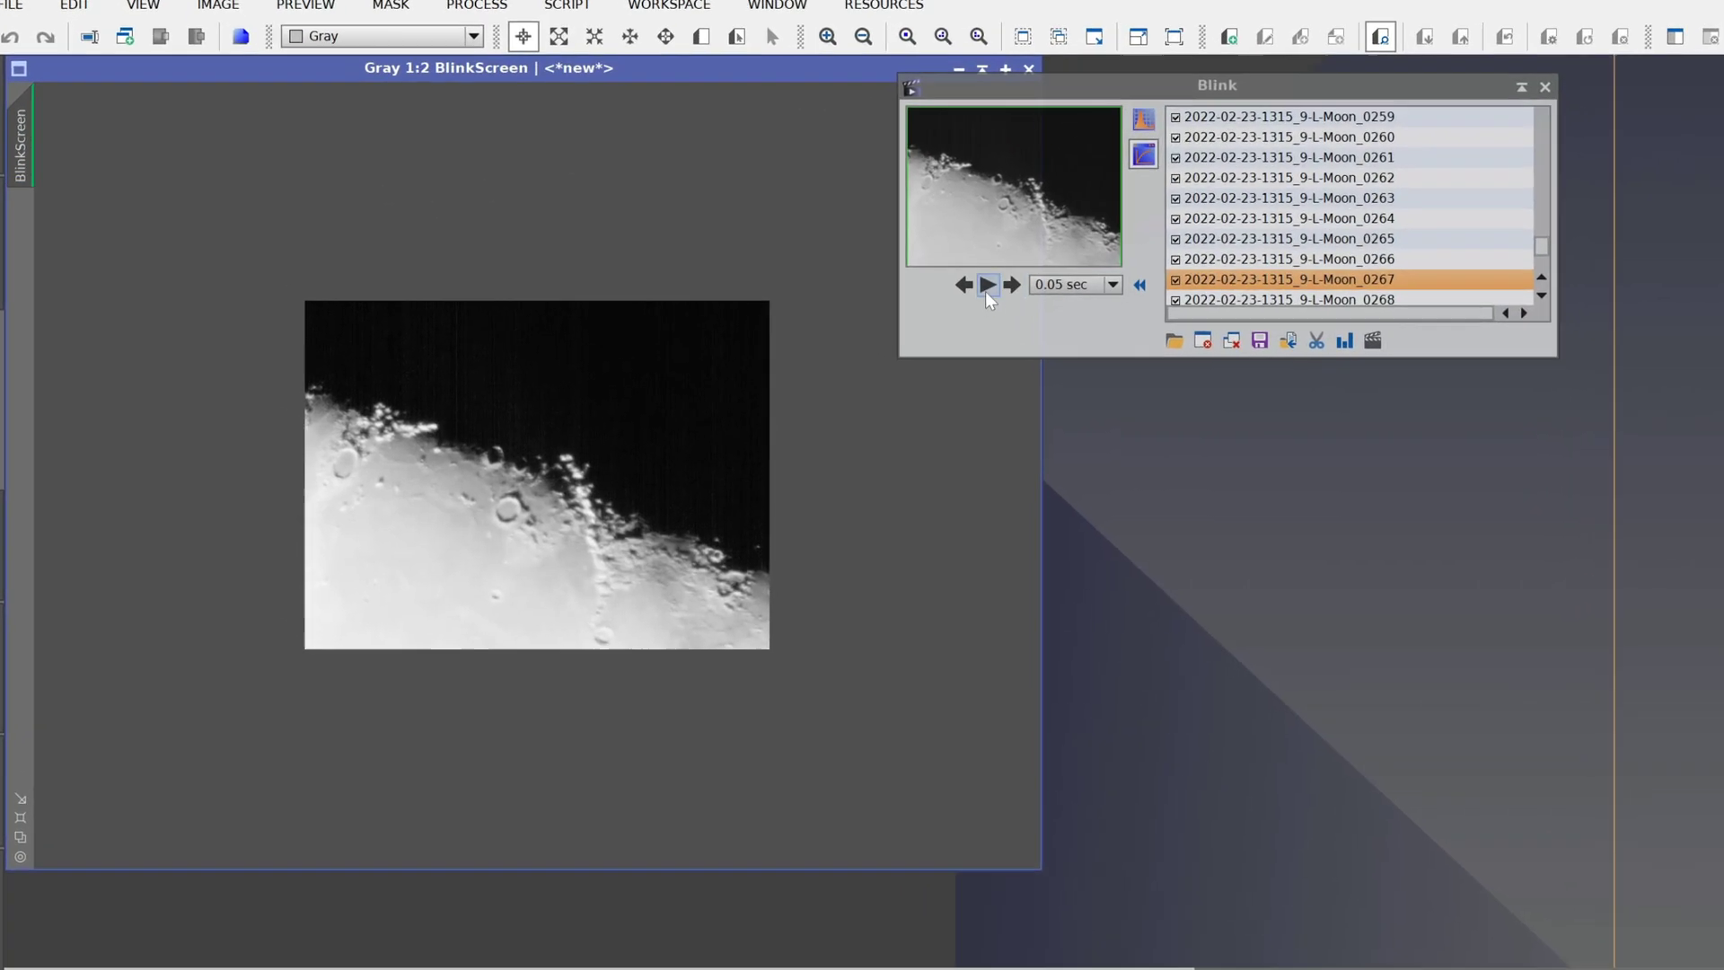
- Play the moon frames in Blink and pause at frame 0225
click(987, 285)
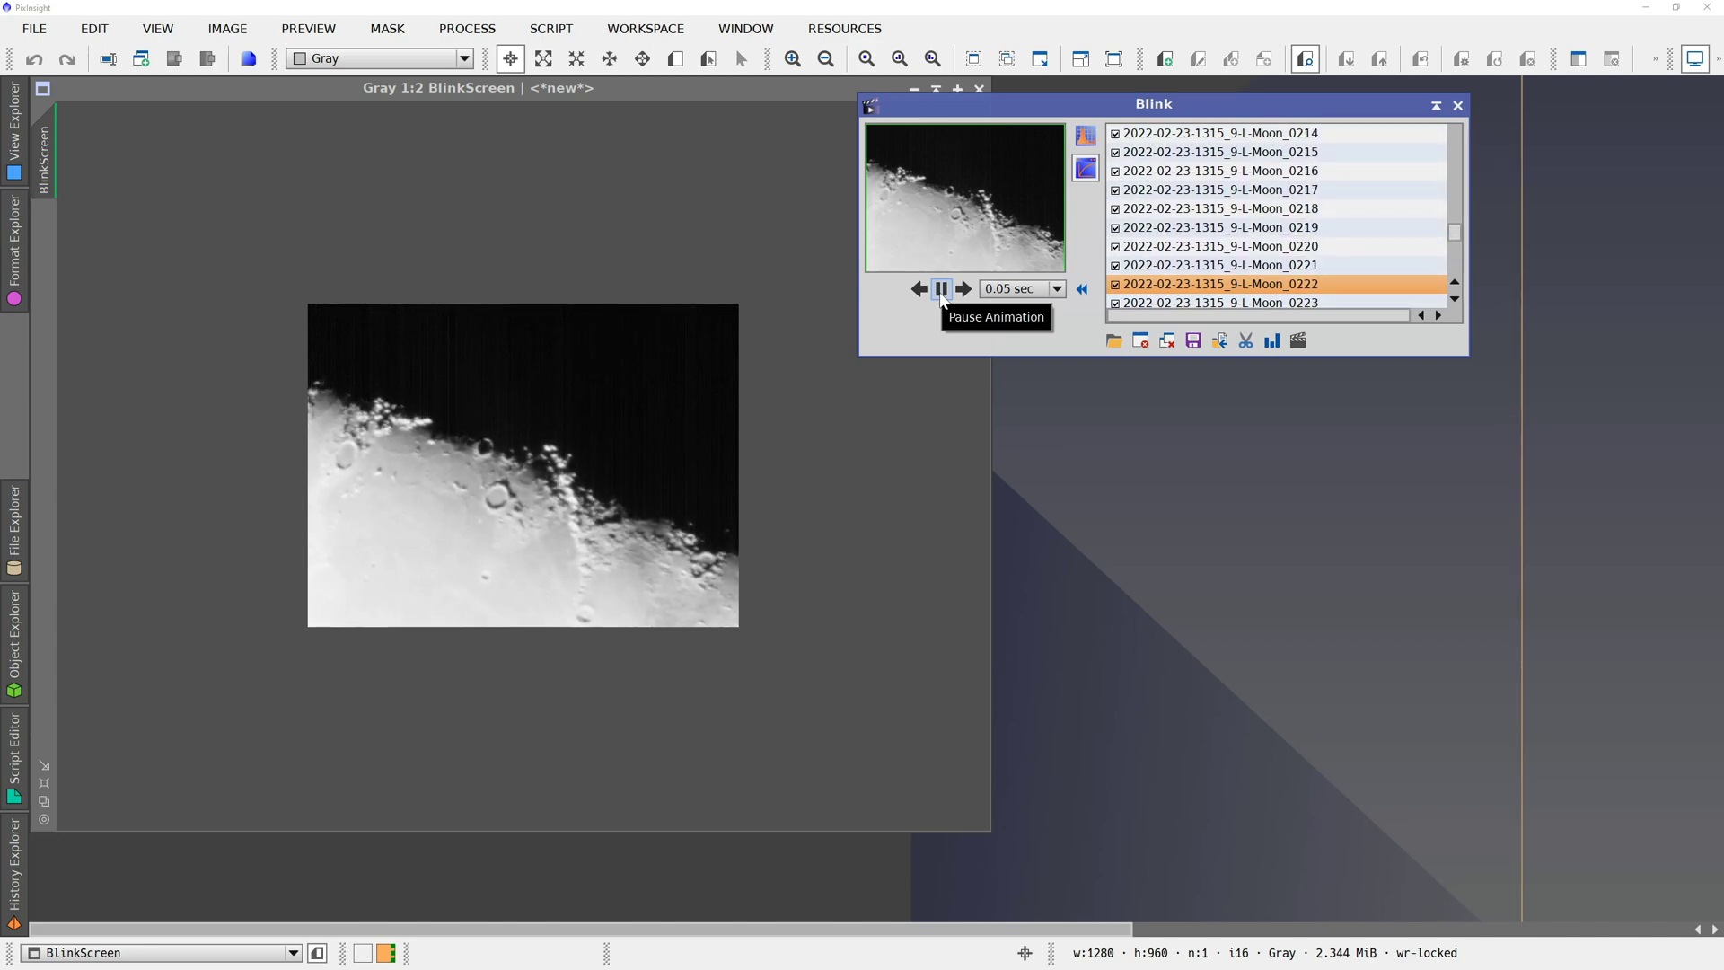
click(941, 291)
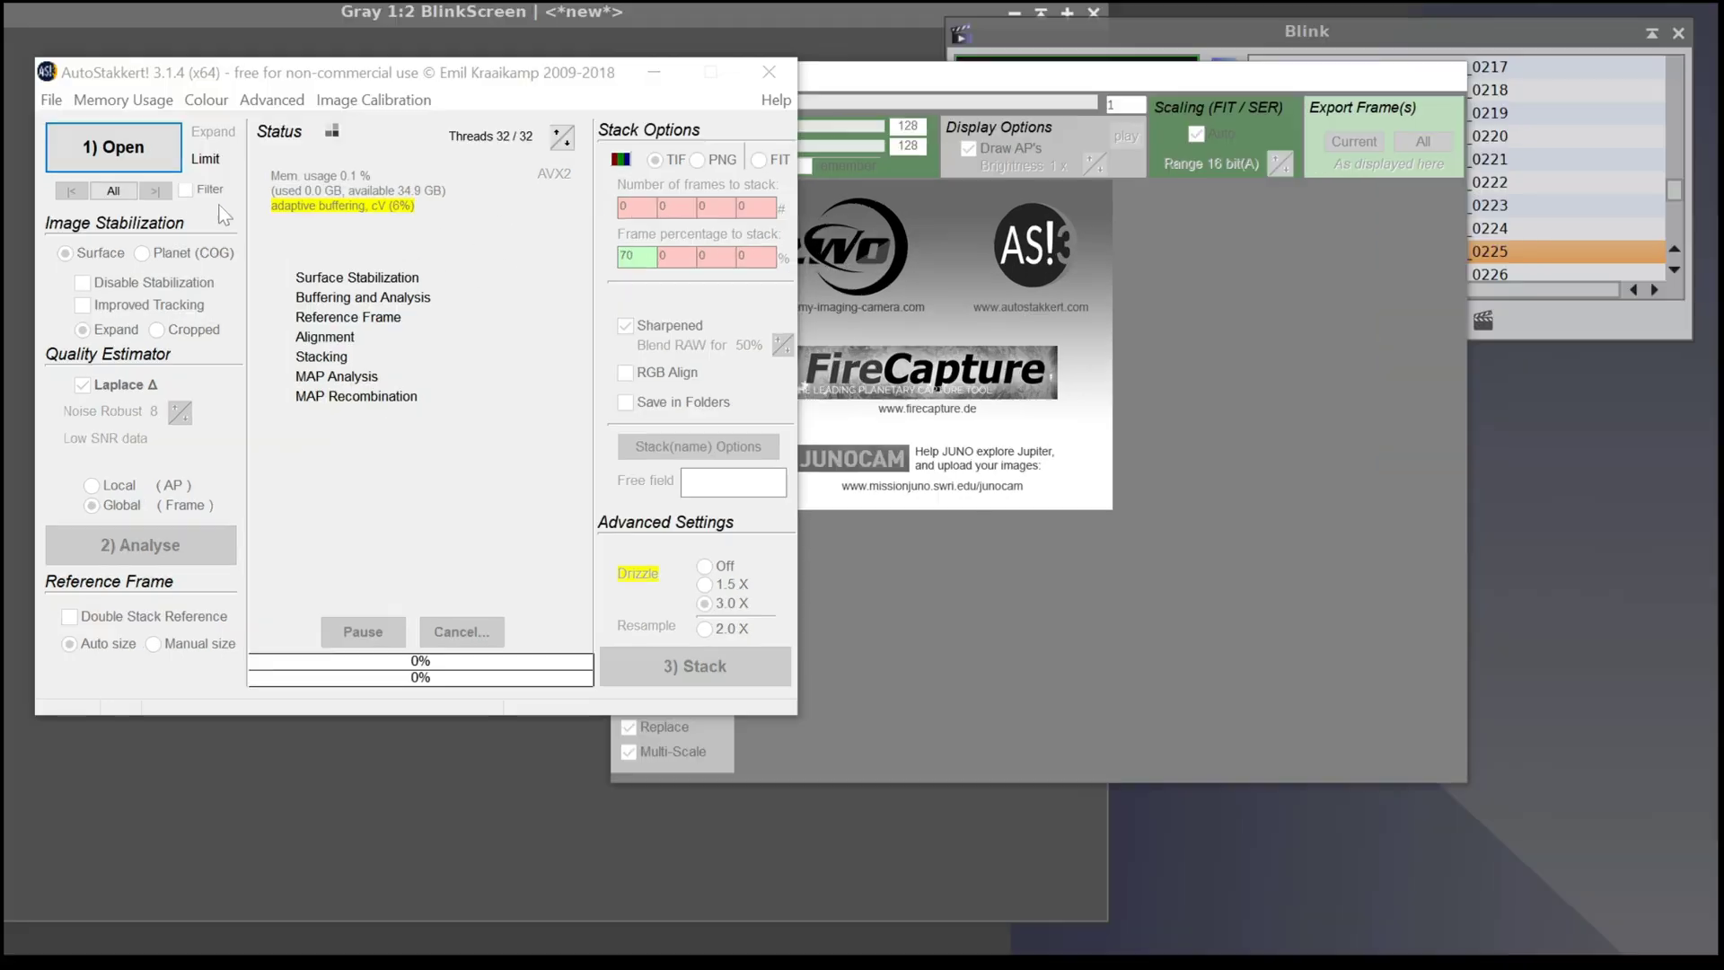
- Load all 291 TIF image files from the 2022-02-23_13_15_56Z folder as one recording
click(132, 161)
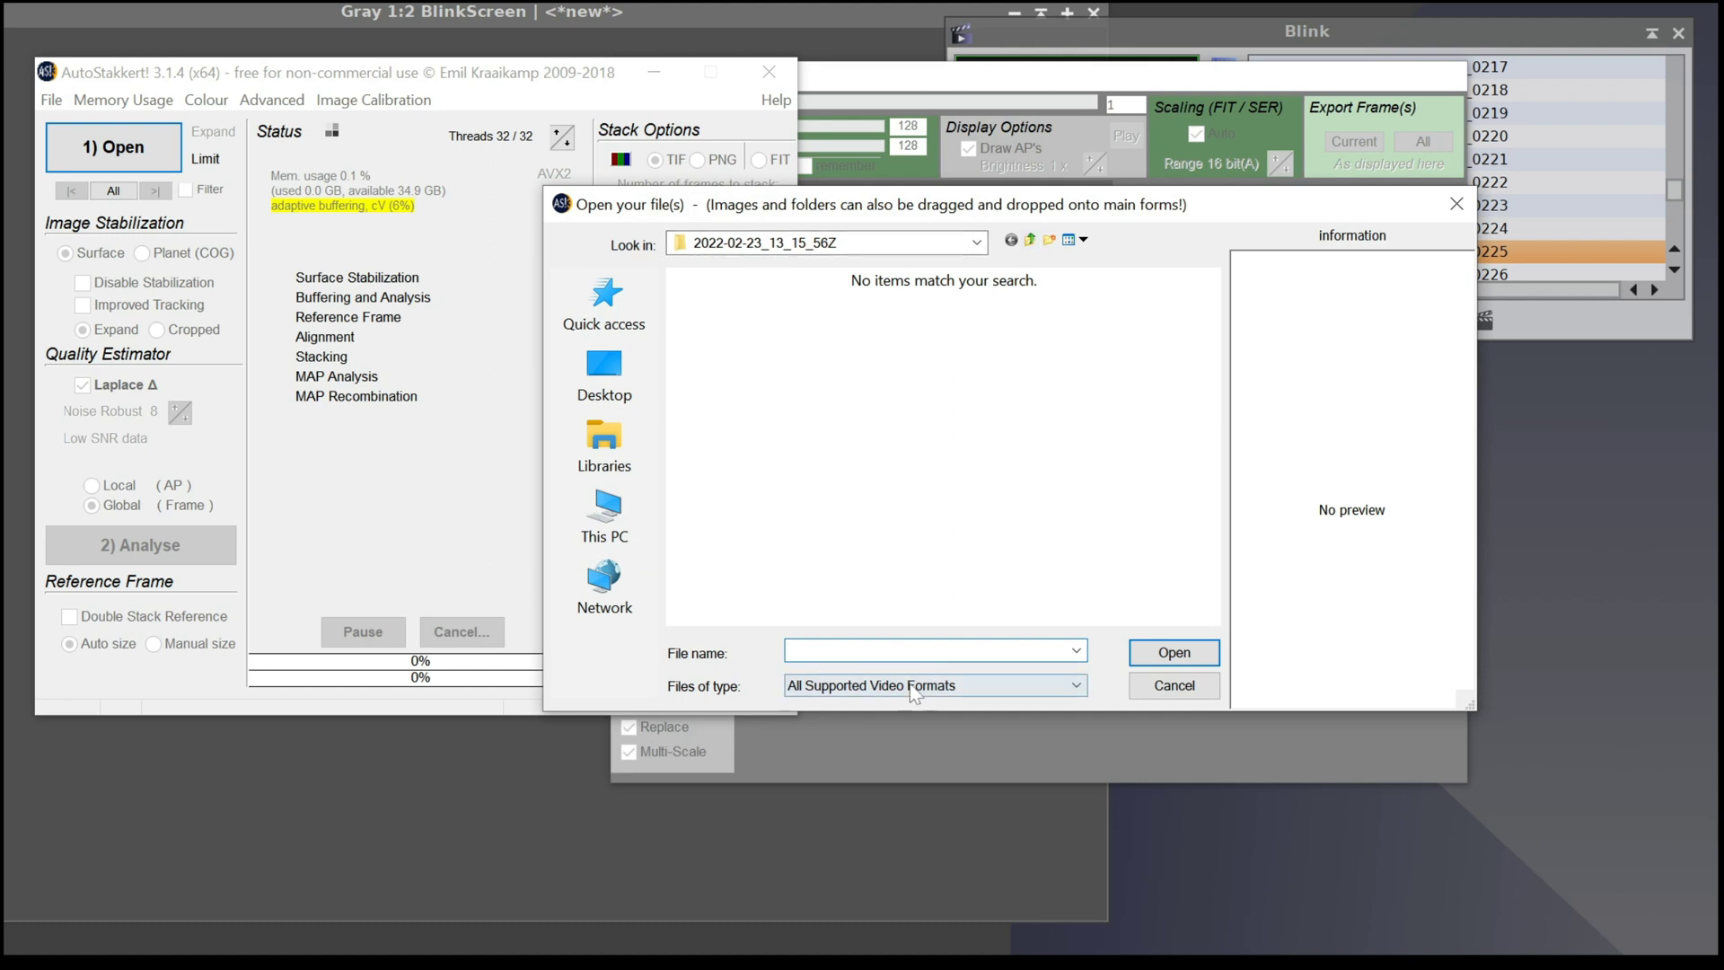
click(901, 685)
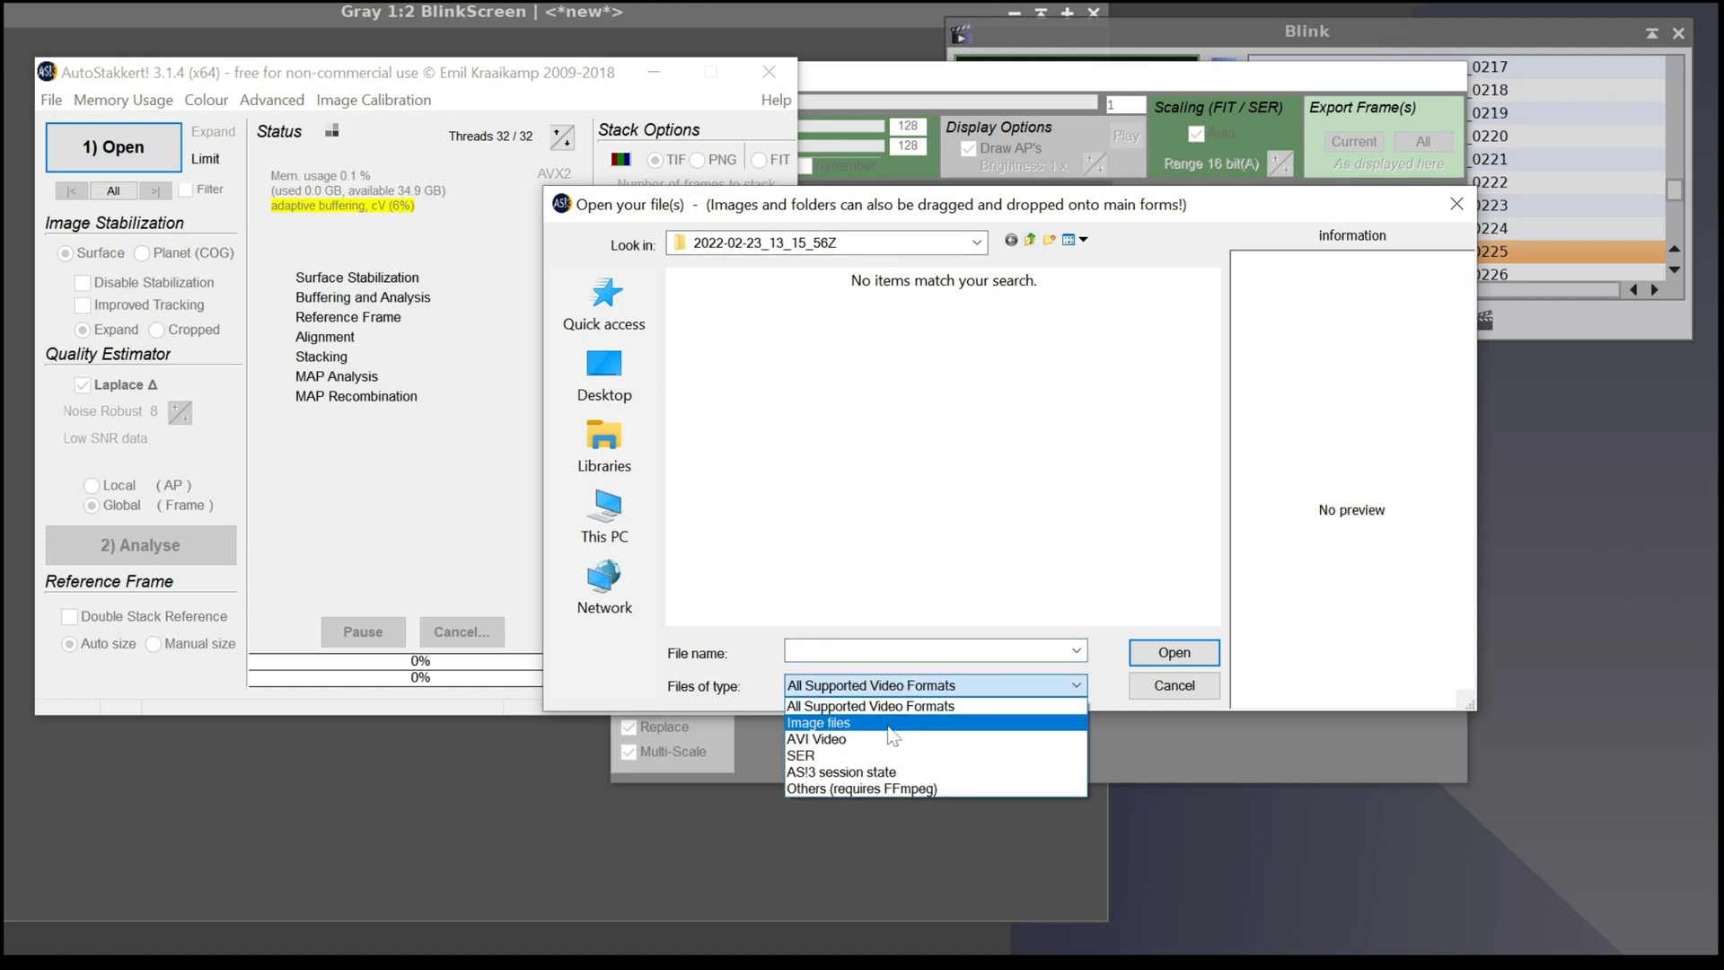
click(895, 711)
click(1030, 240)
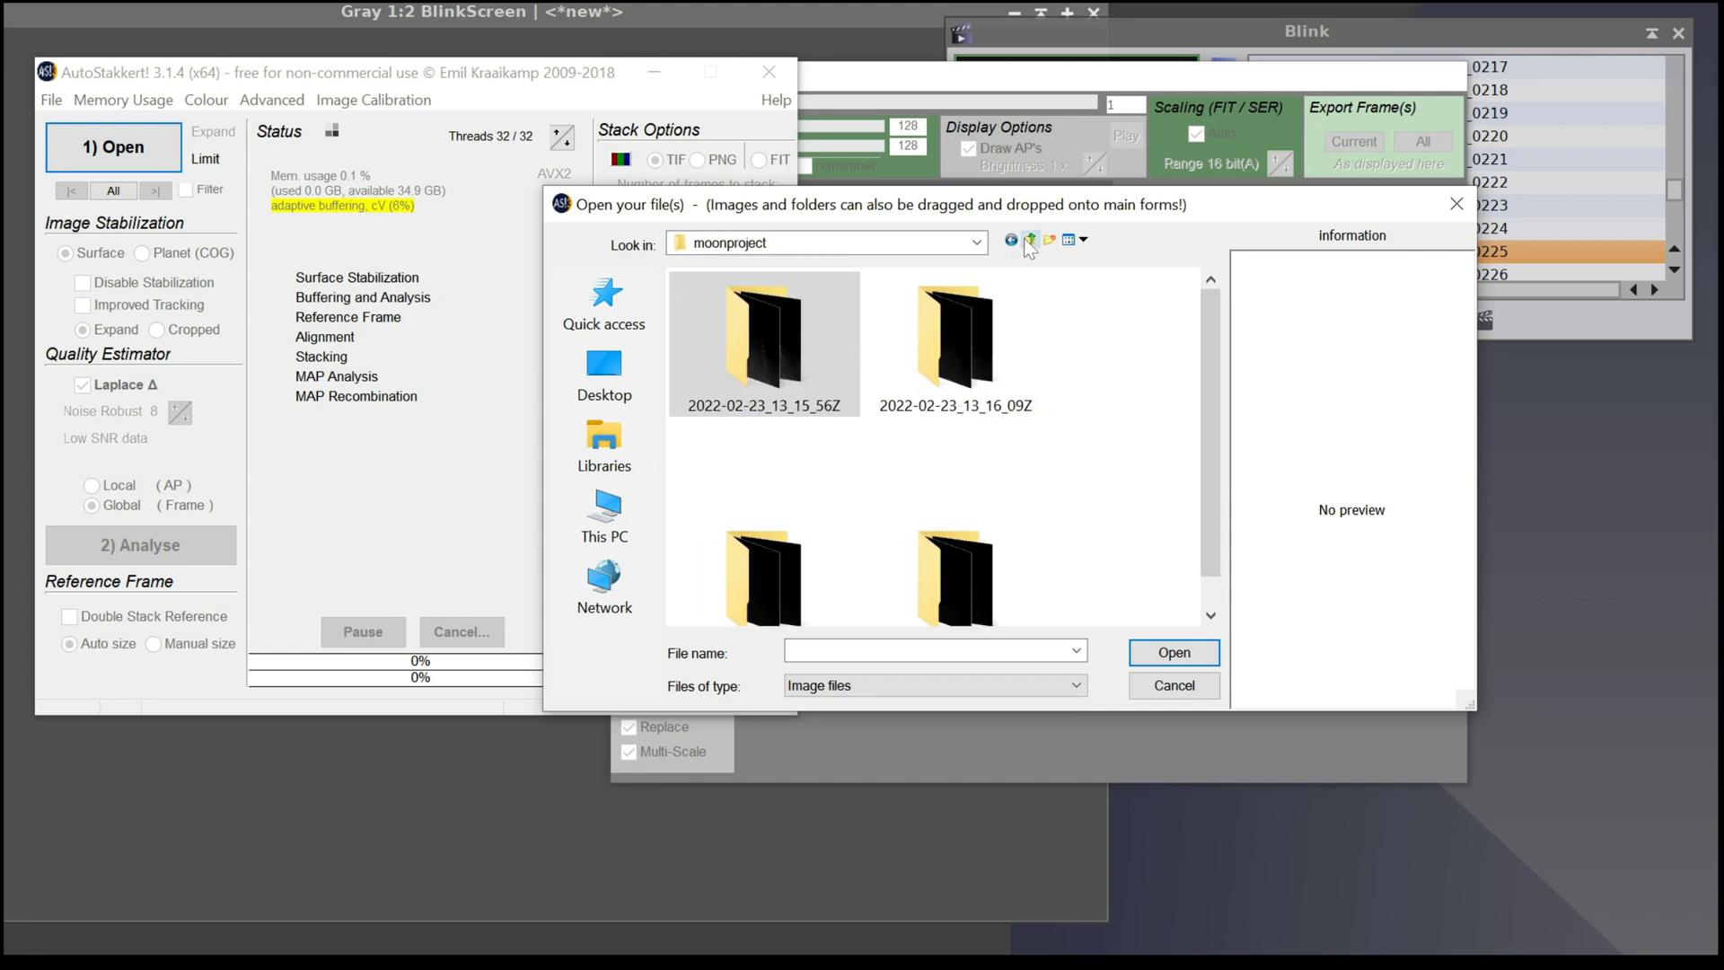
double_click(768, 338)
click(778, 347)
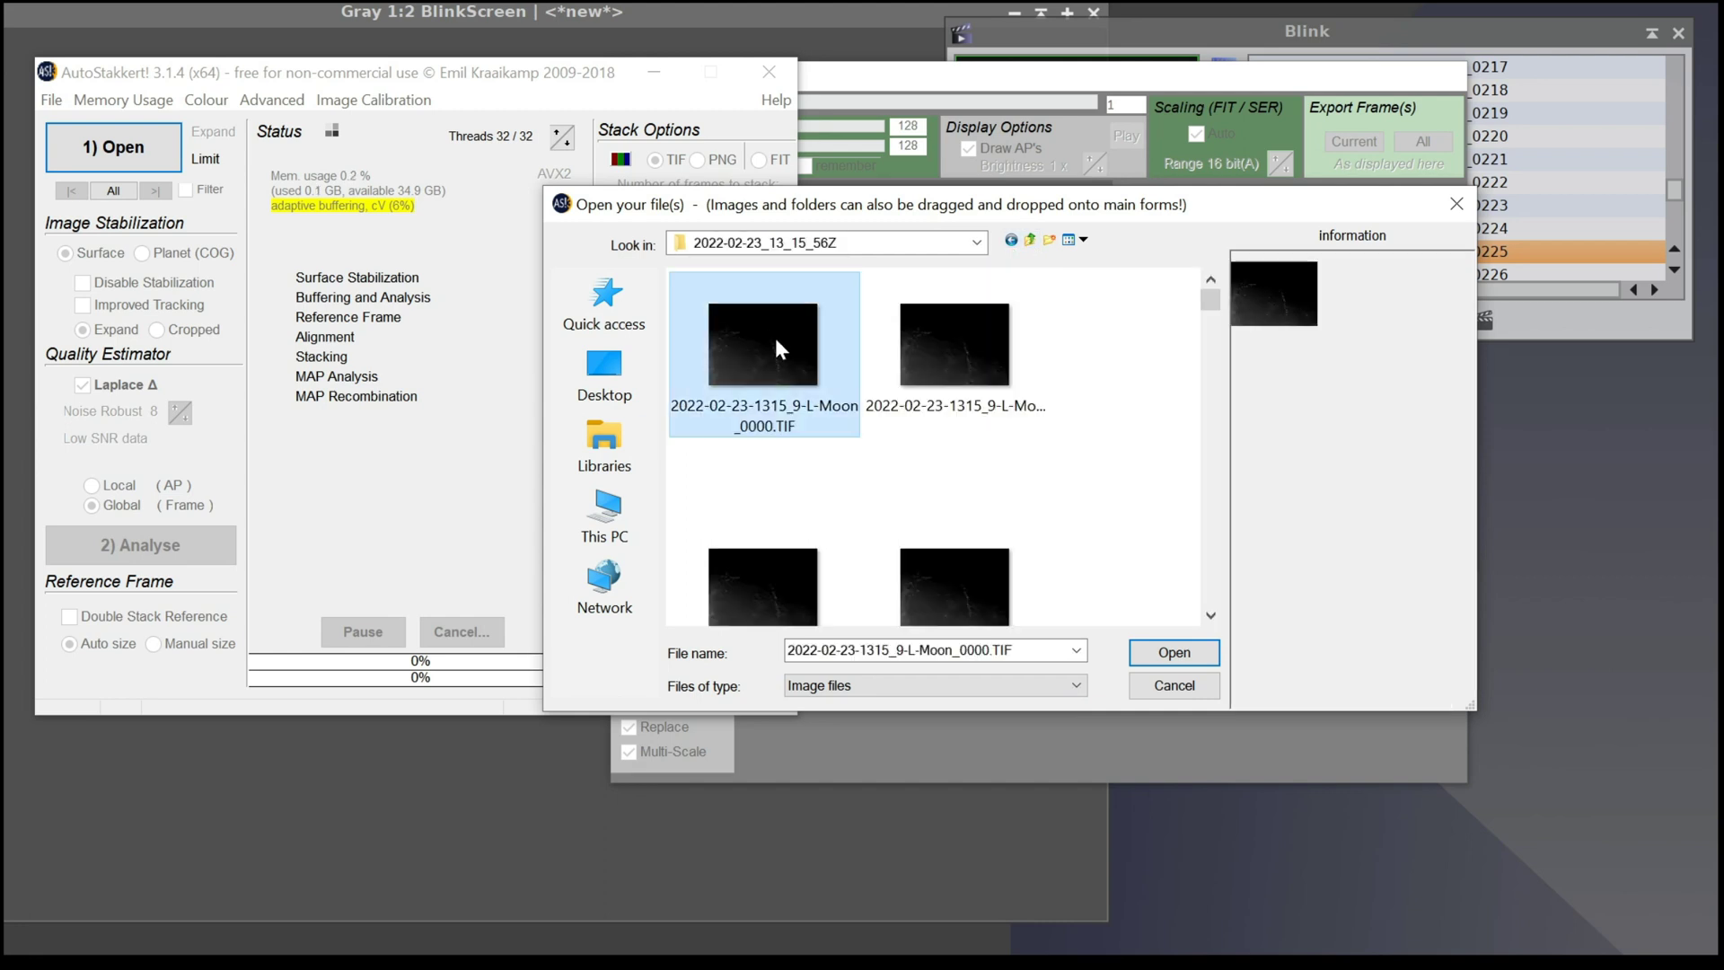
key(ctrl+a)
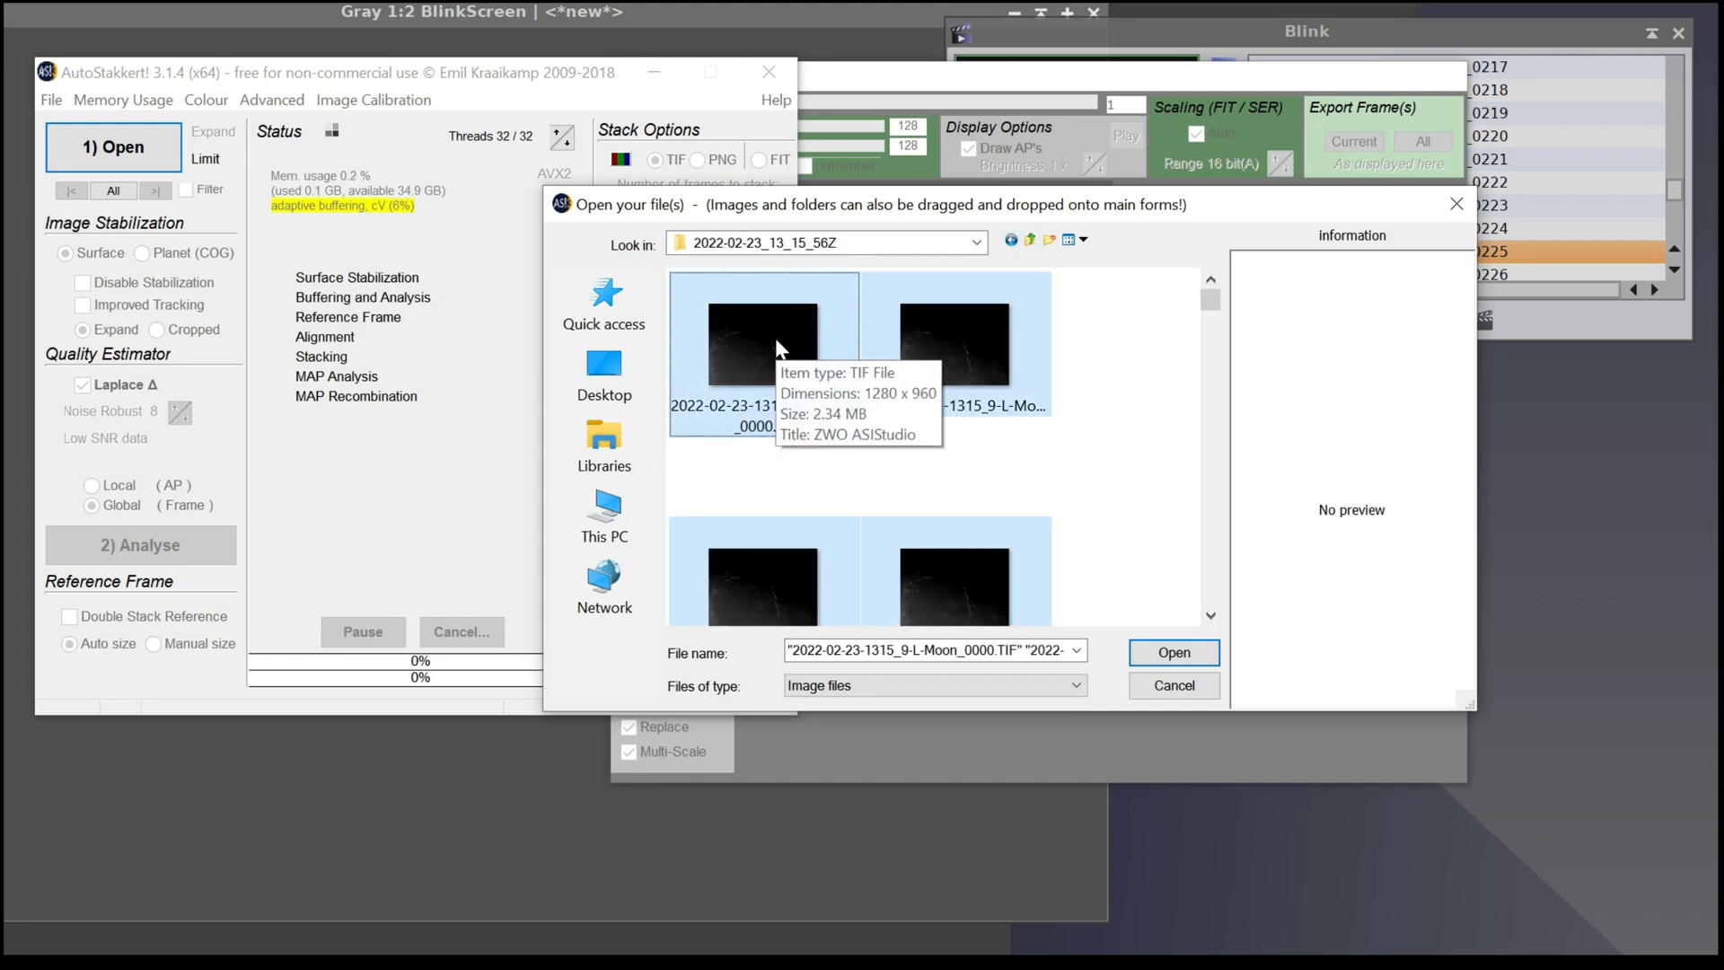
key(Return)
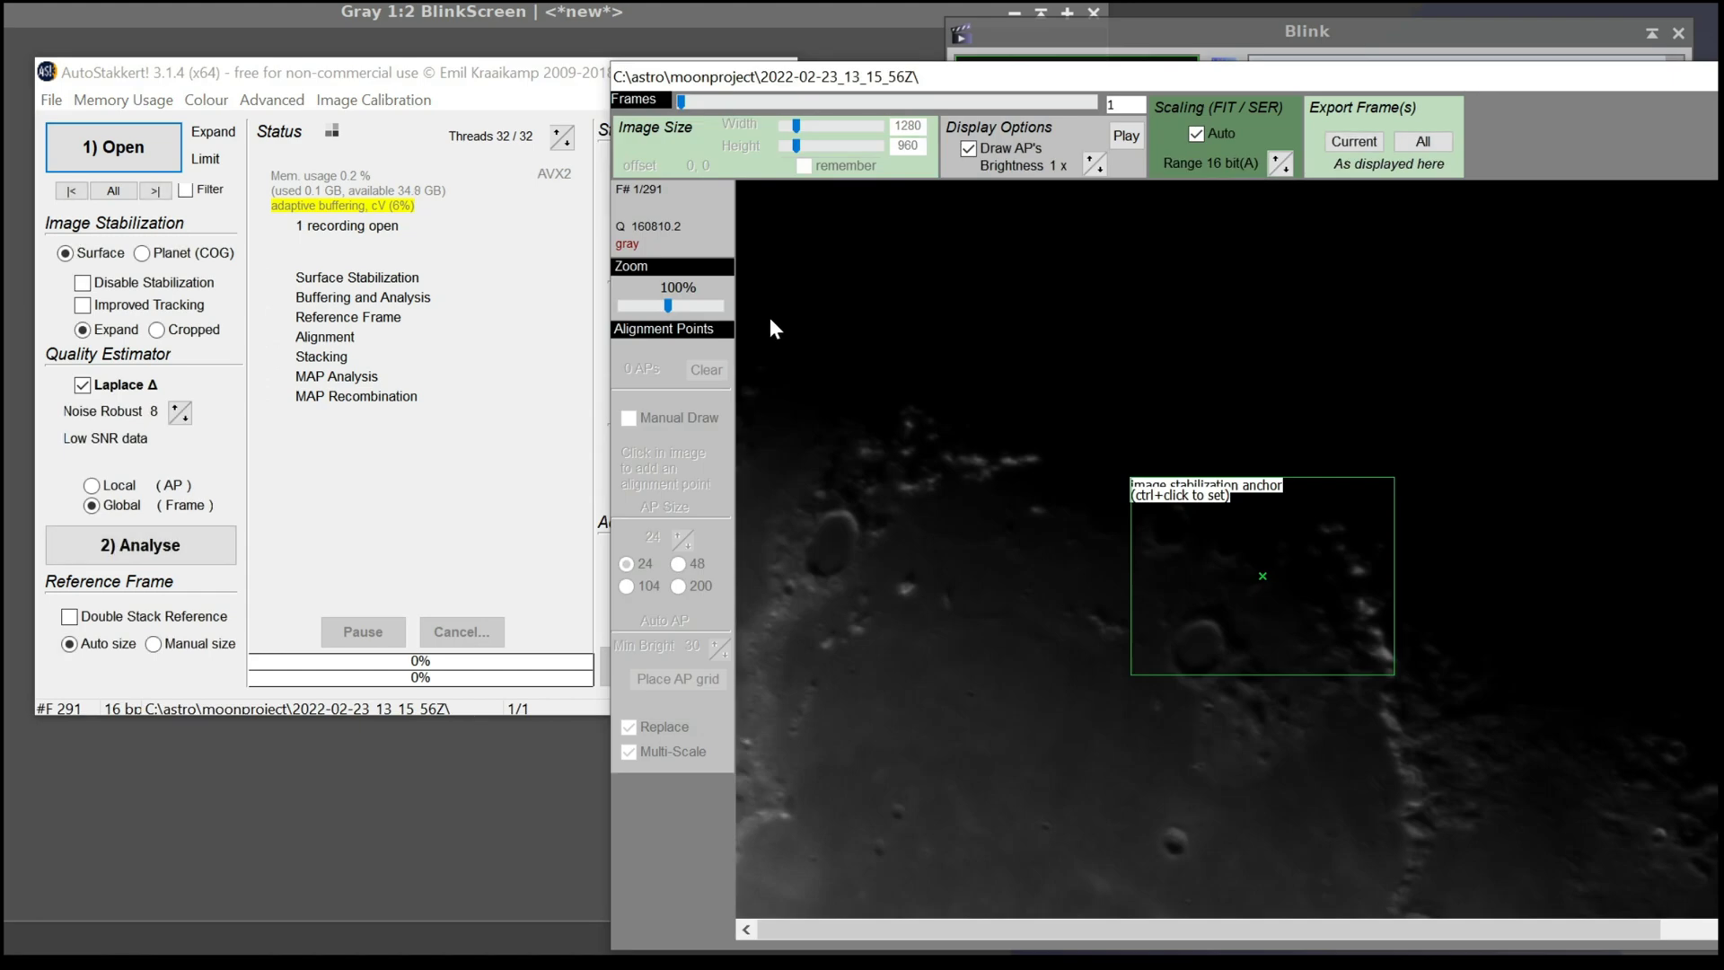
- Choose Planet (COG) stabilization and raise the preview brightness to 2x
drag(1012, 68, 824, 4)
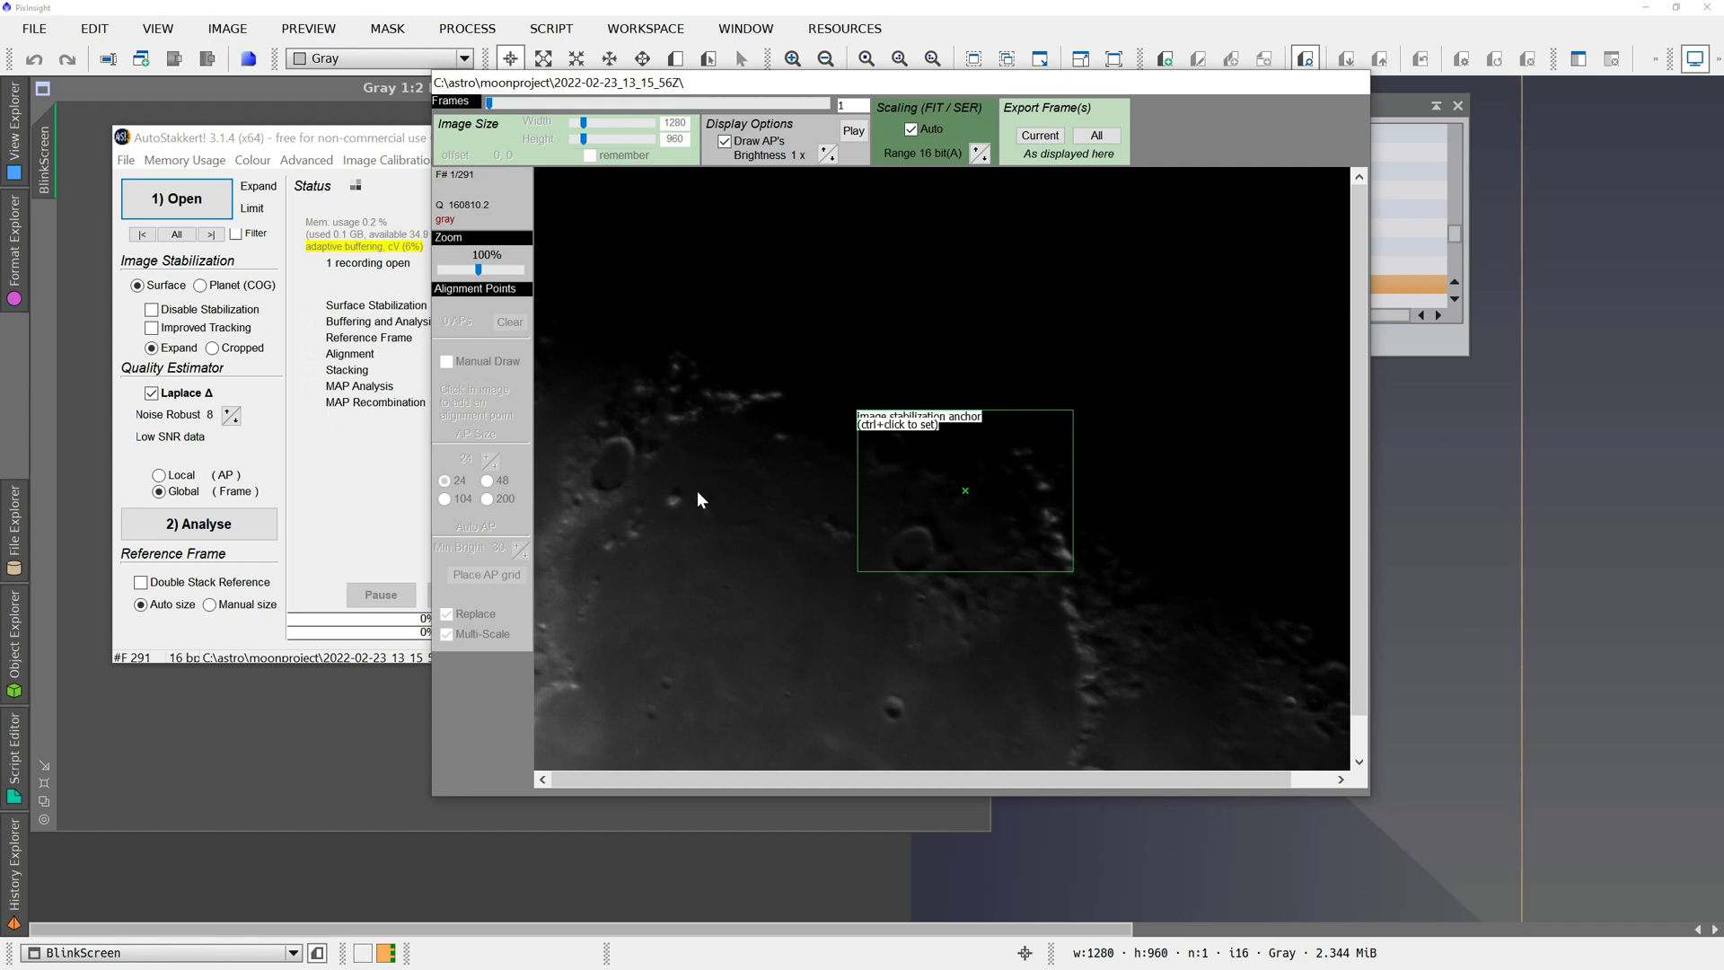
click(199, 287)
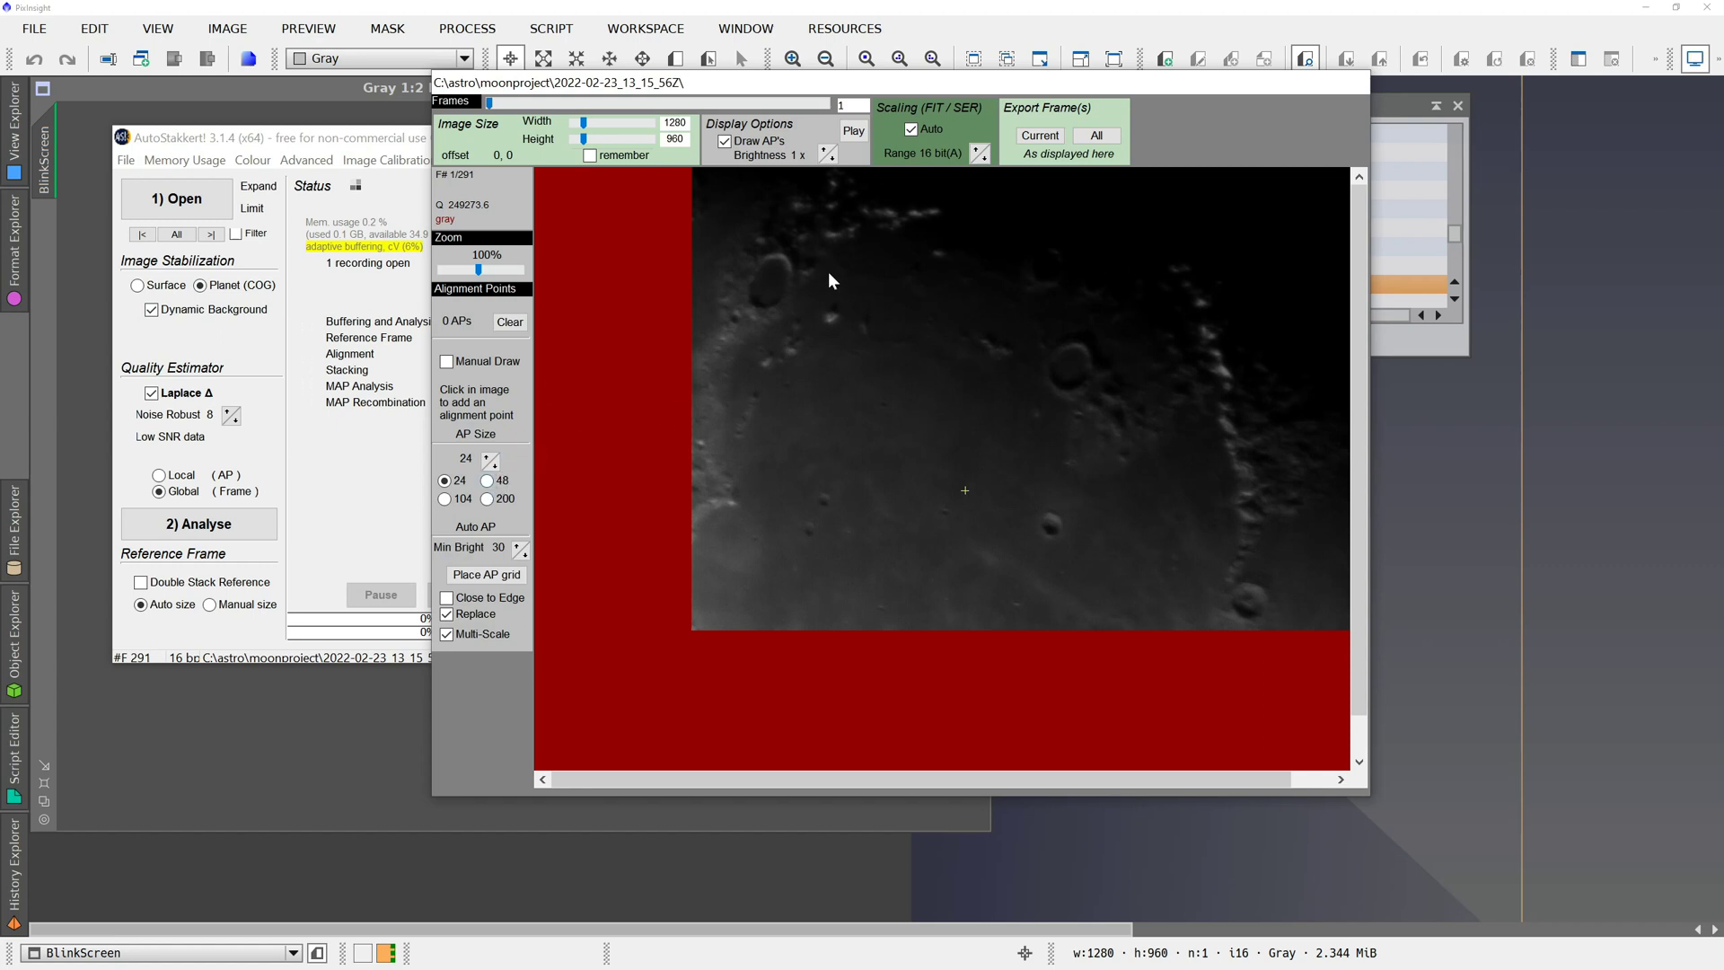
click(825, 150)
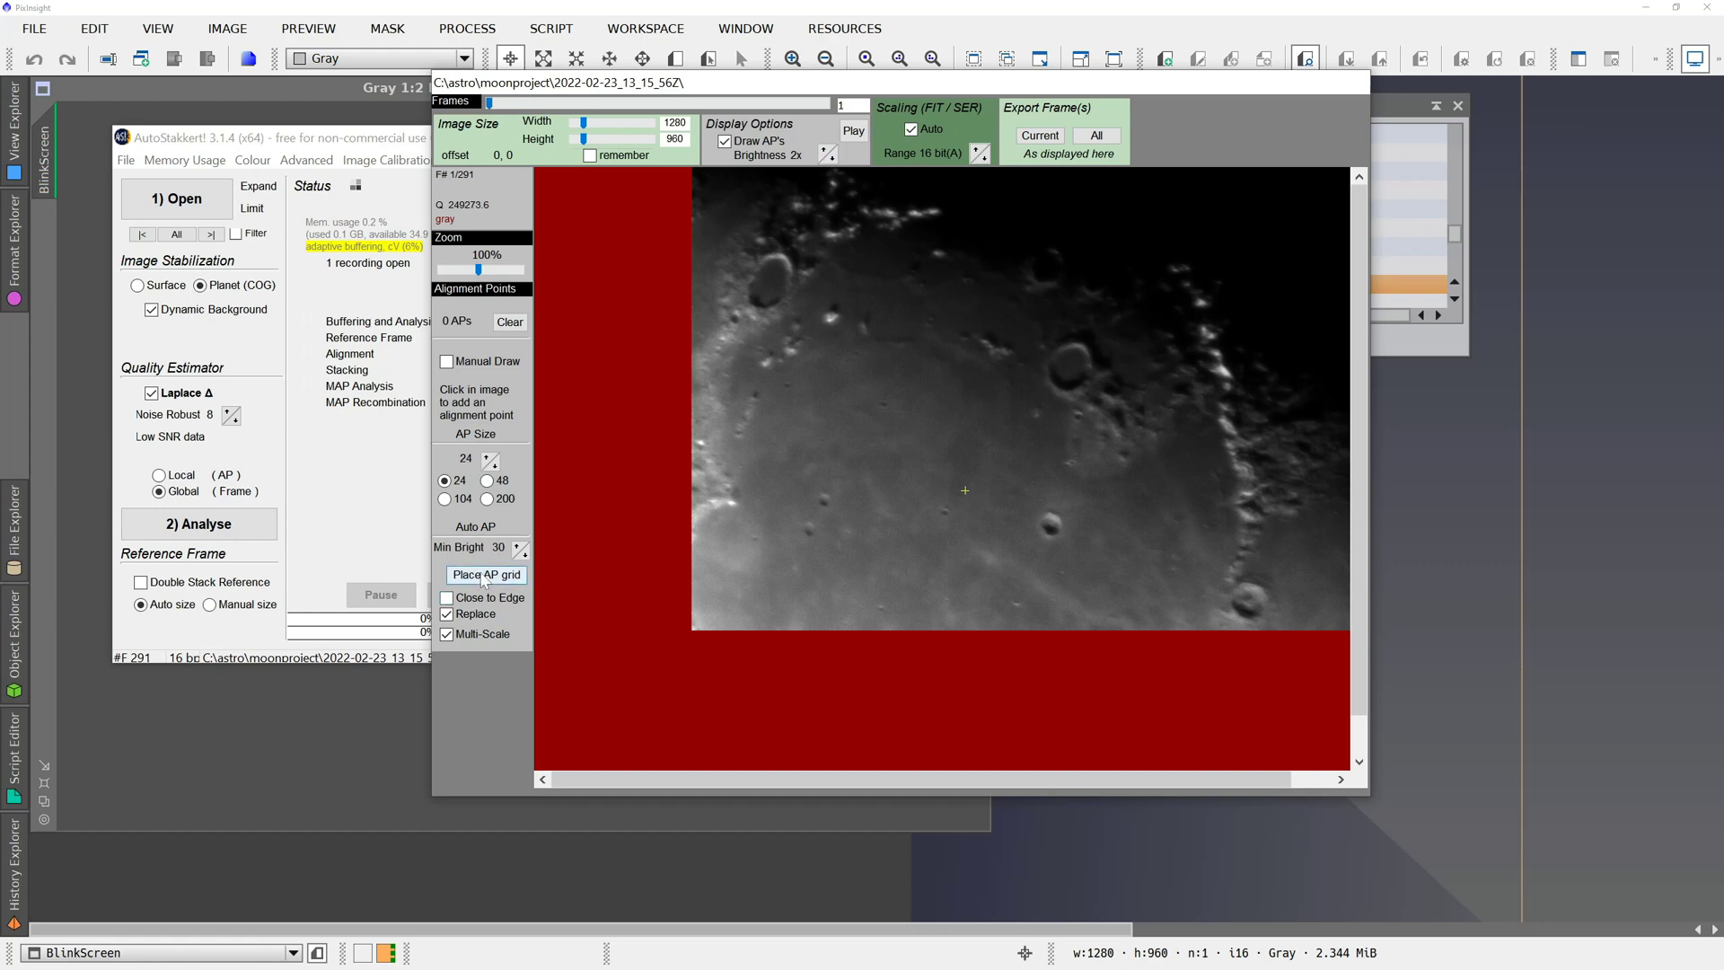
- Place the alignment-point grid and add three extra points on the moon
click(485, 577)
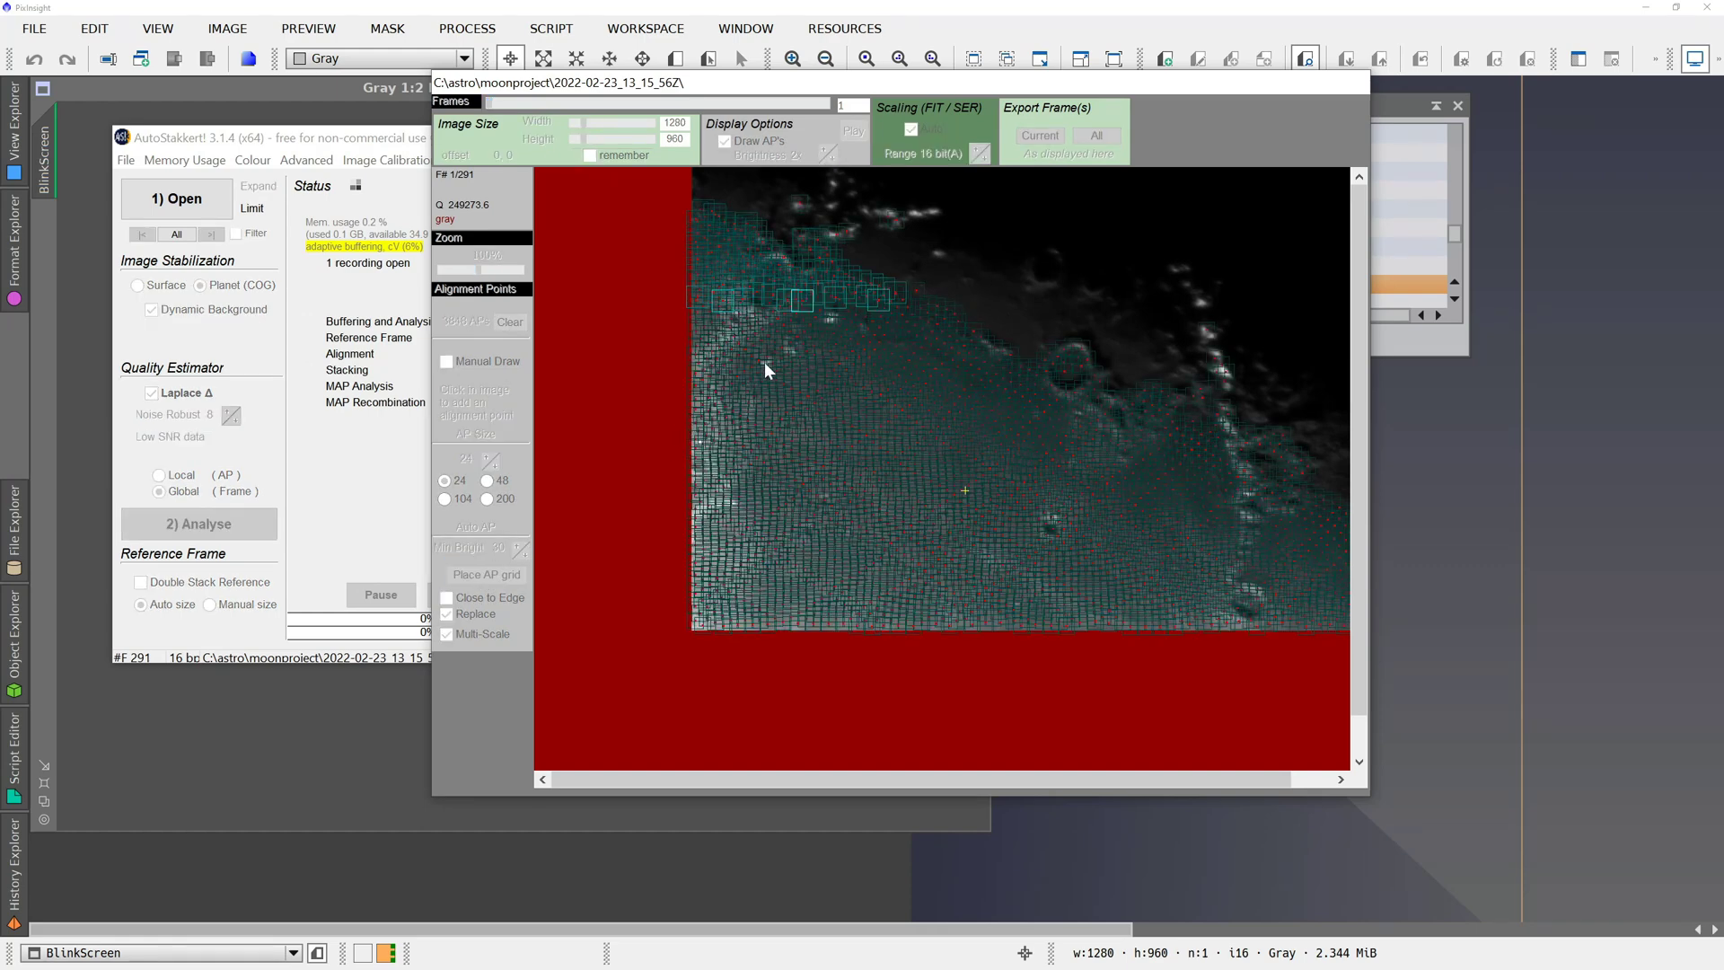
click(1043, 269)
click(1094, 287)
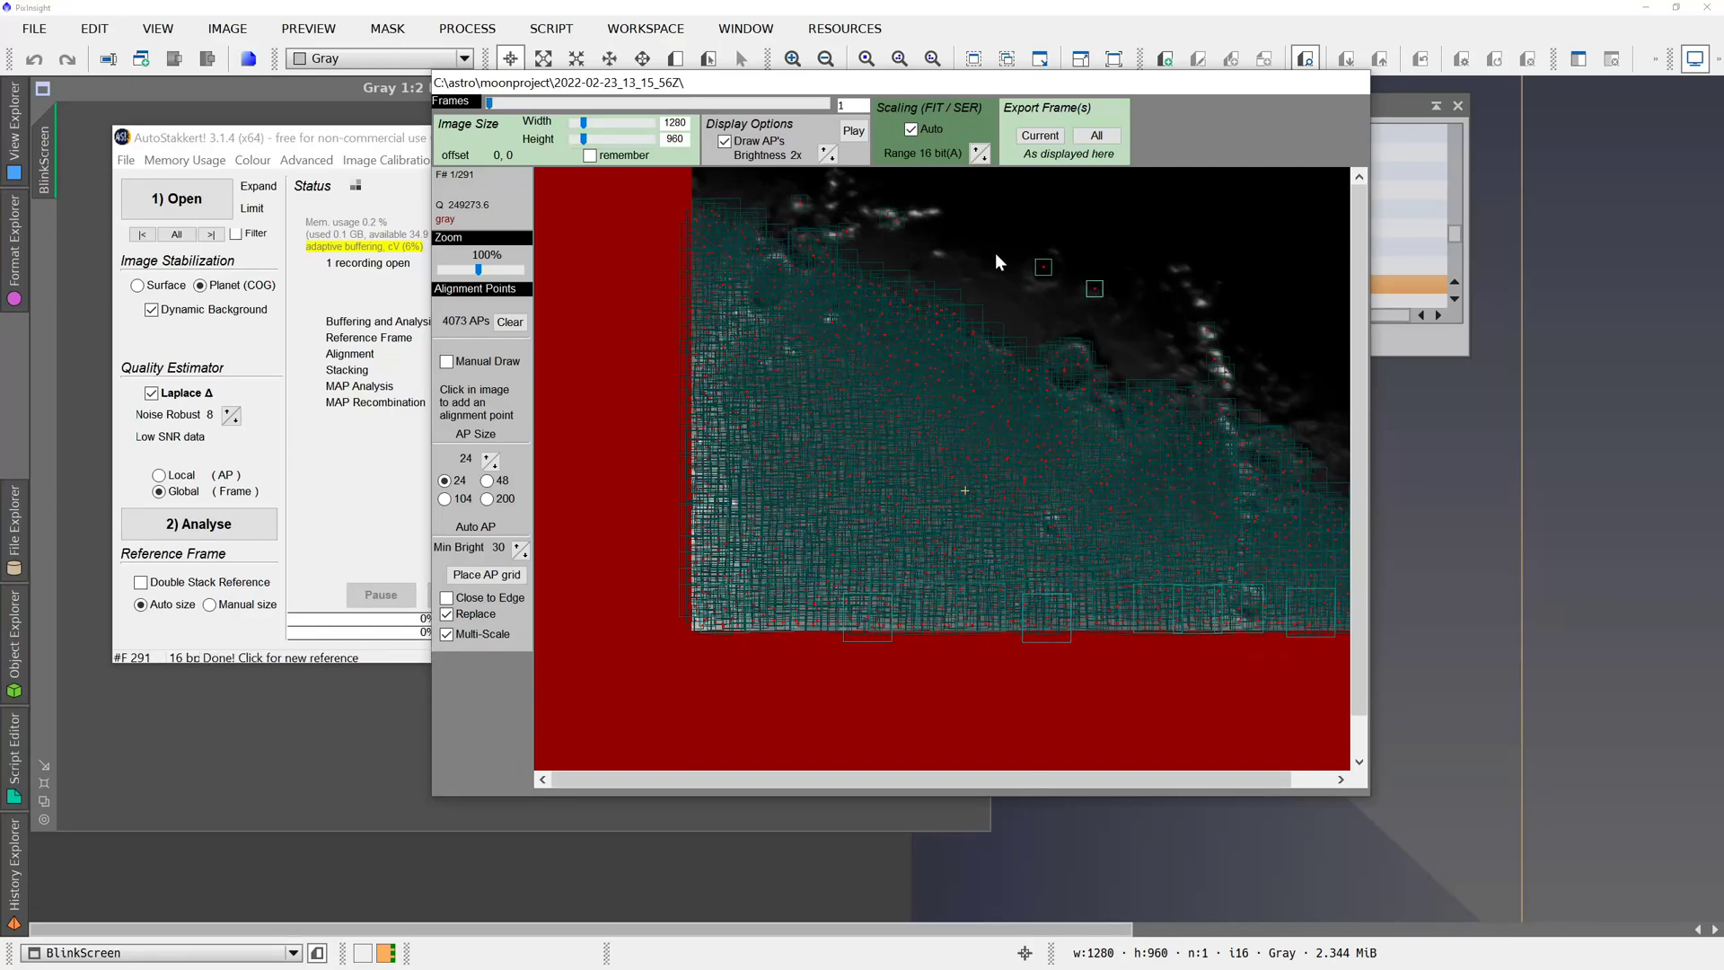
click(921, 205)
- Analyse the frames and stack the best 70% with 3.0X drizzle
click(202, 525)
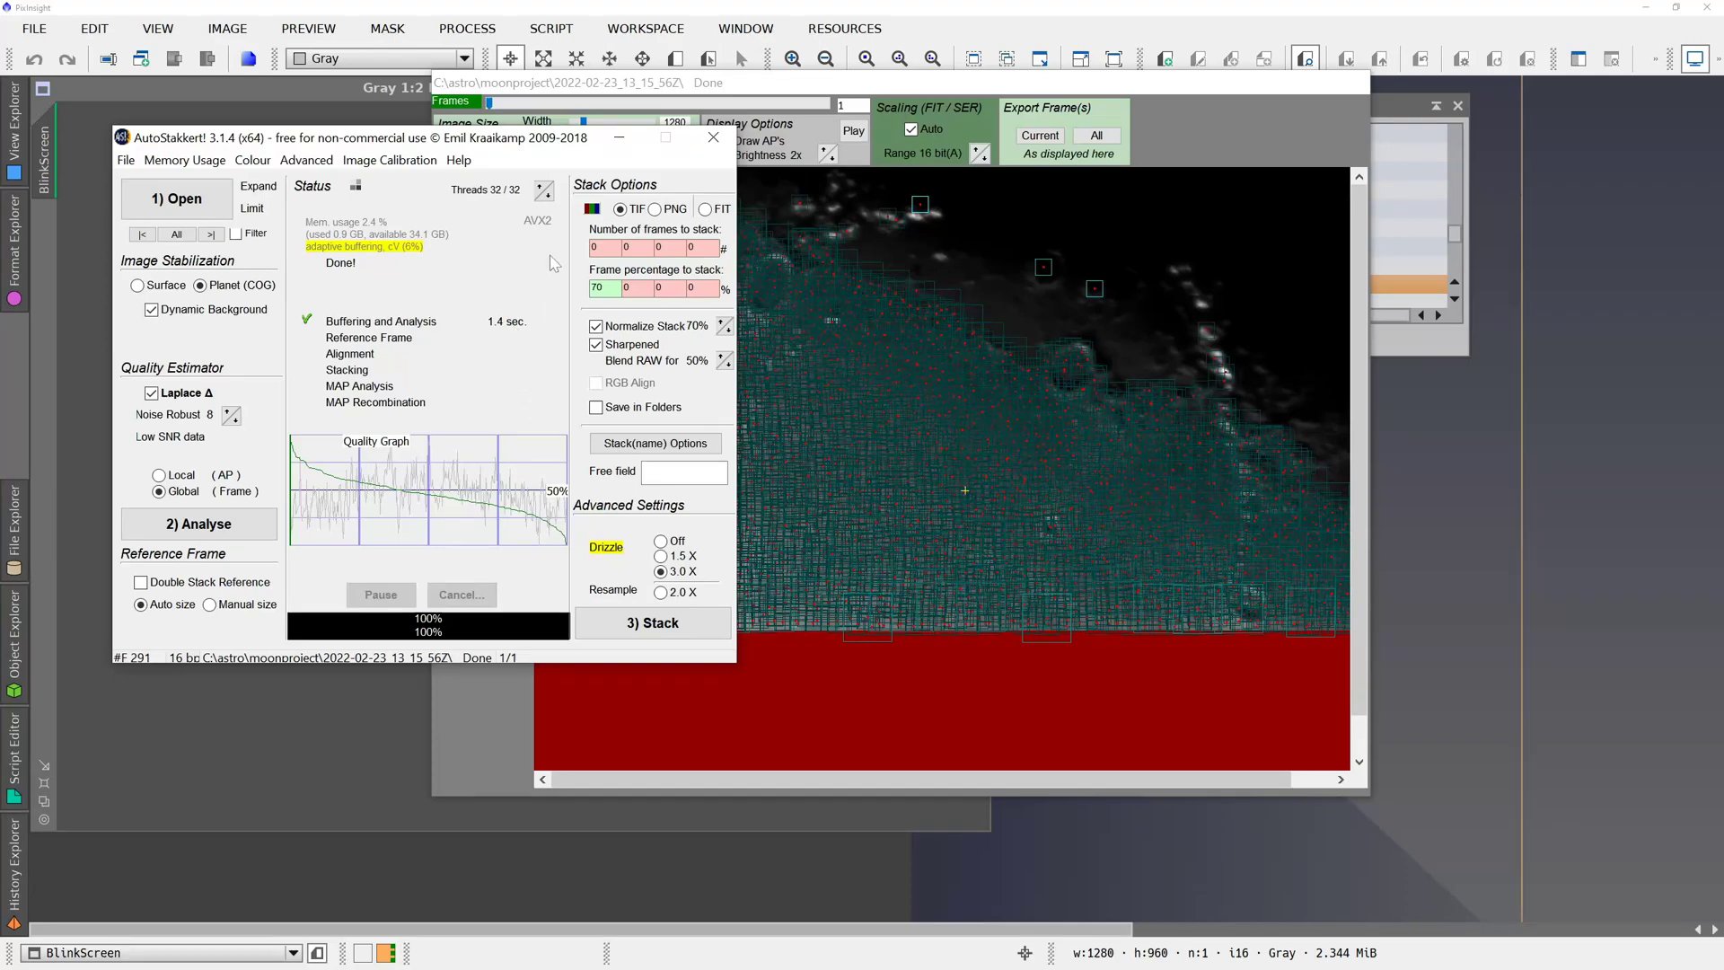
click(604, 288)
click(637, 624)
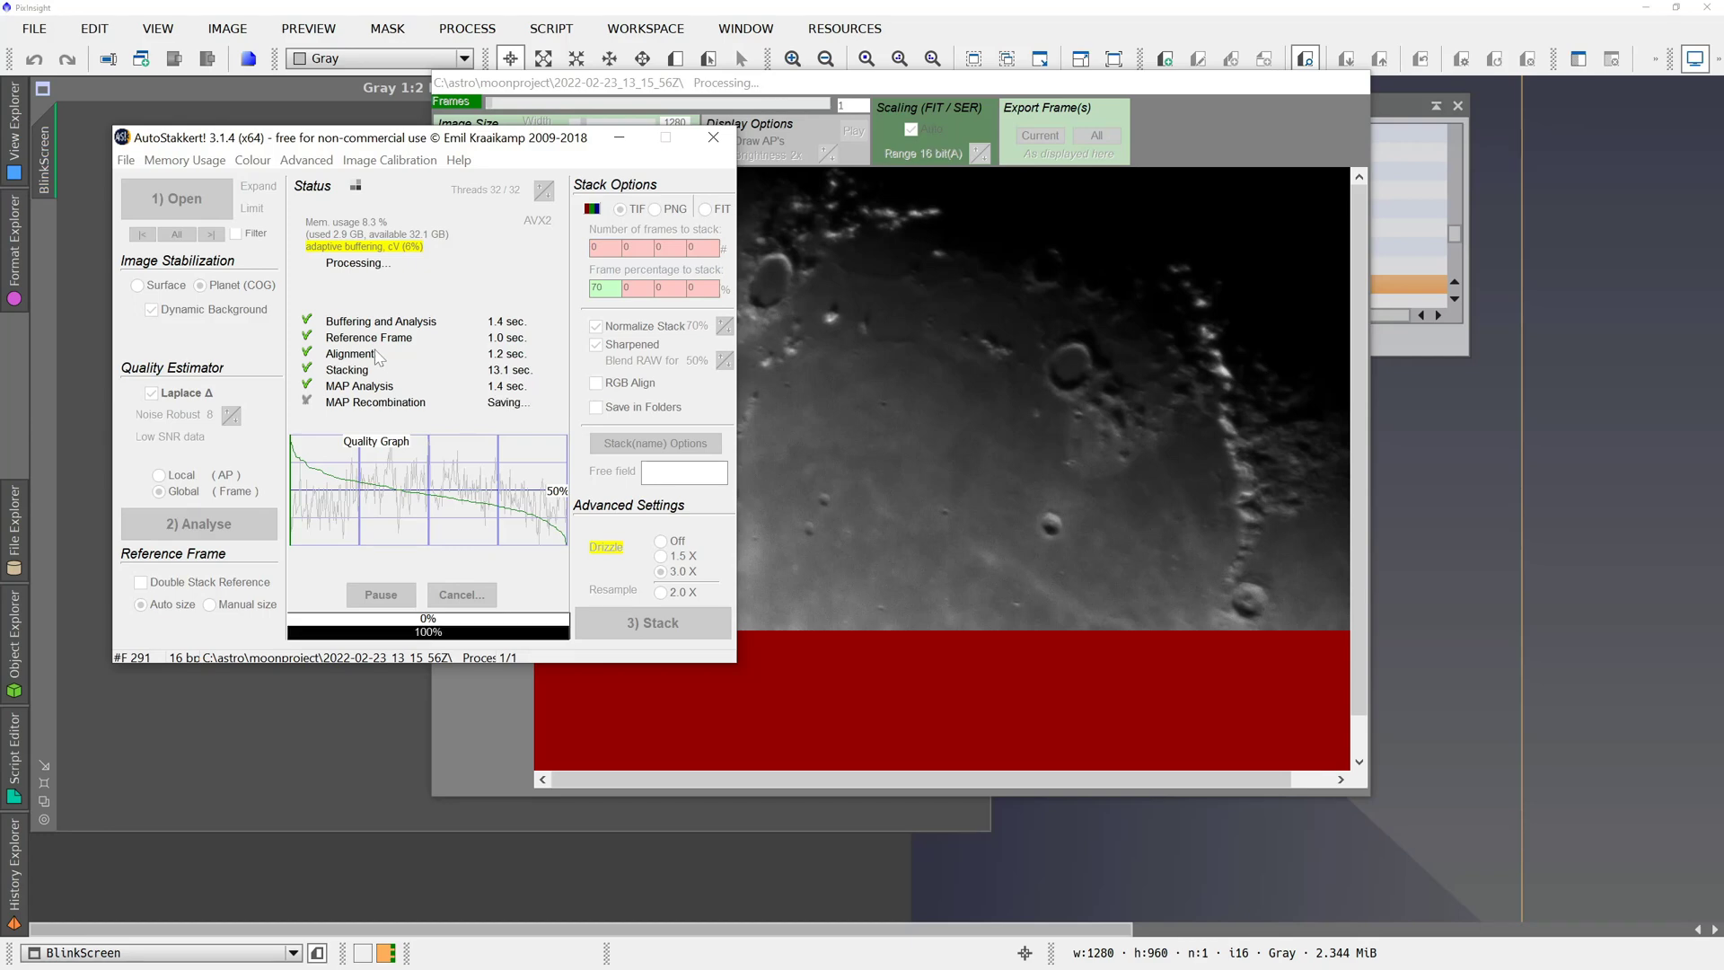
- Rename the drizzled _conv stacked TIF in moonproject to L.tif and preview it in Photos
key(alt+Tab)
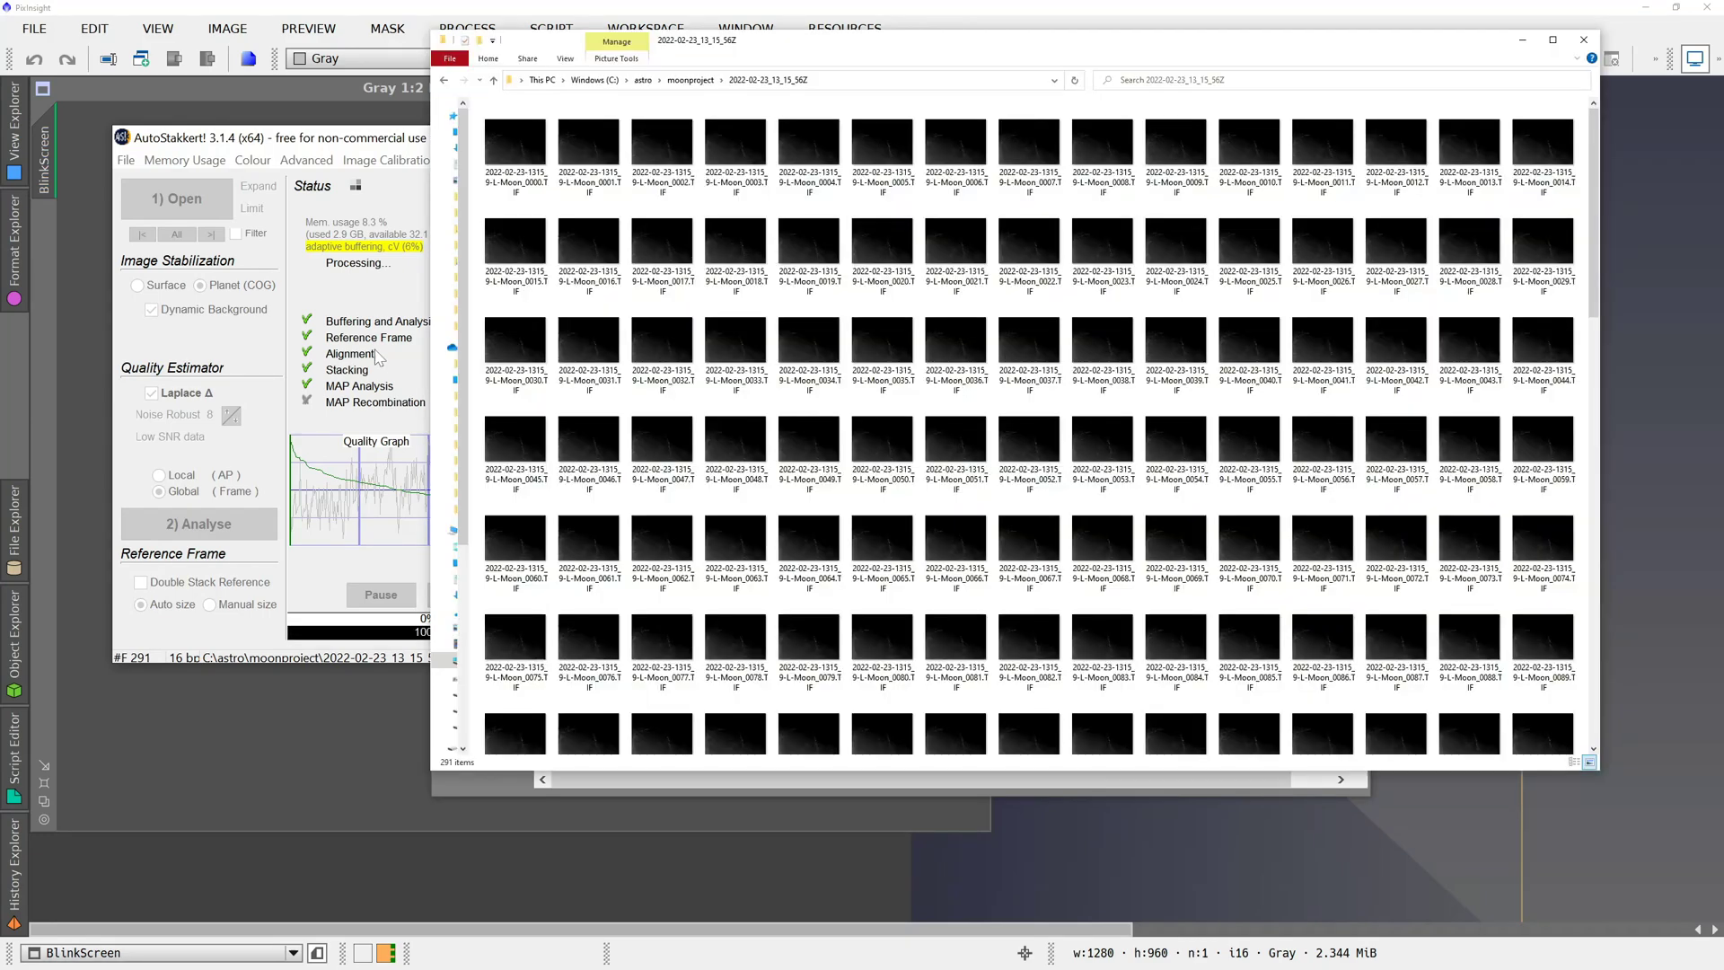
click(691, 80)
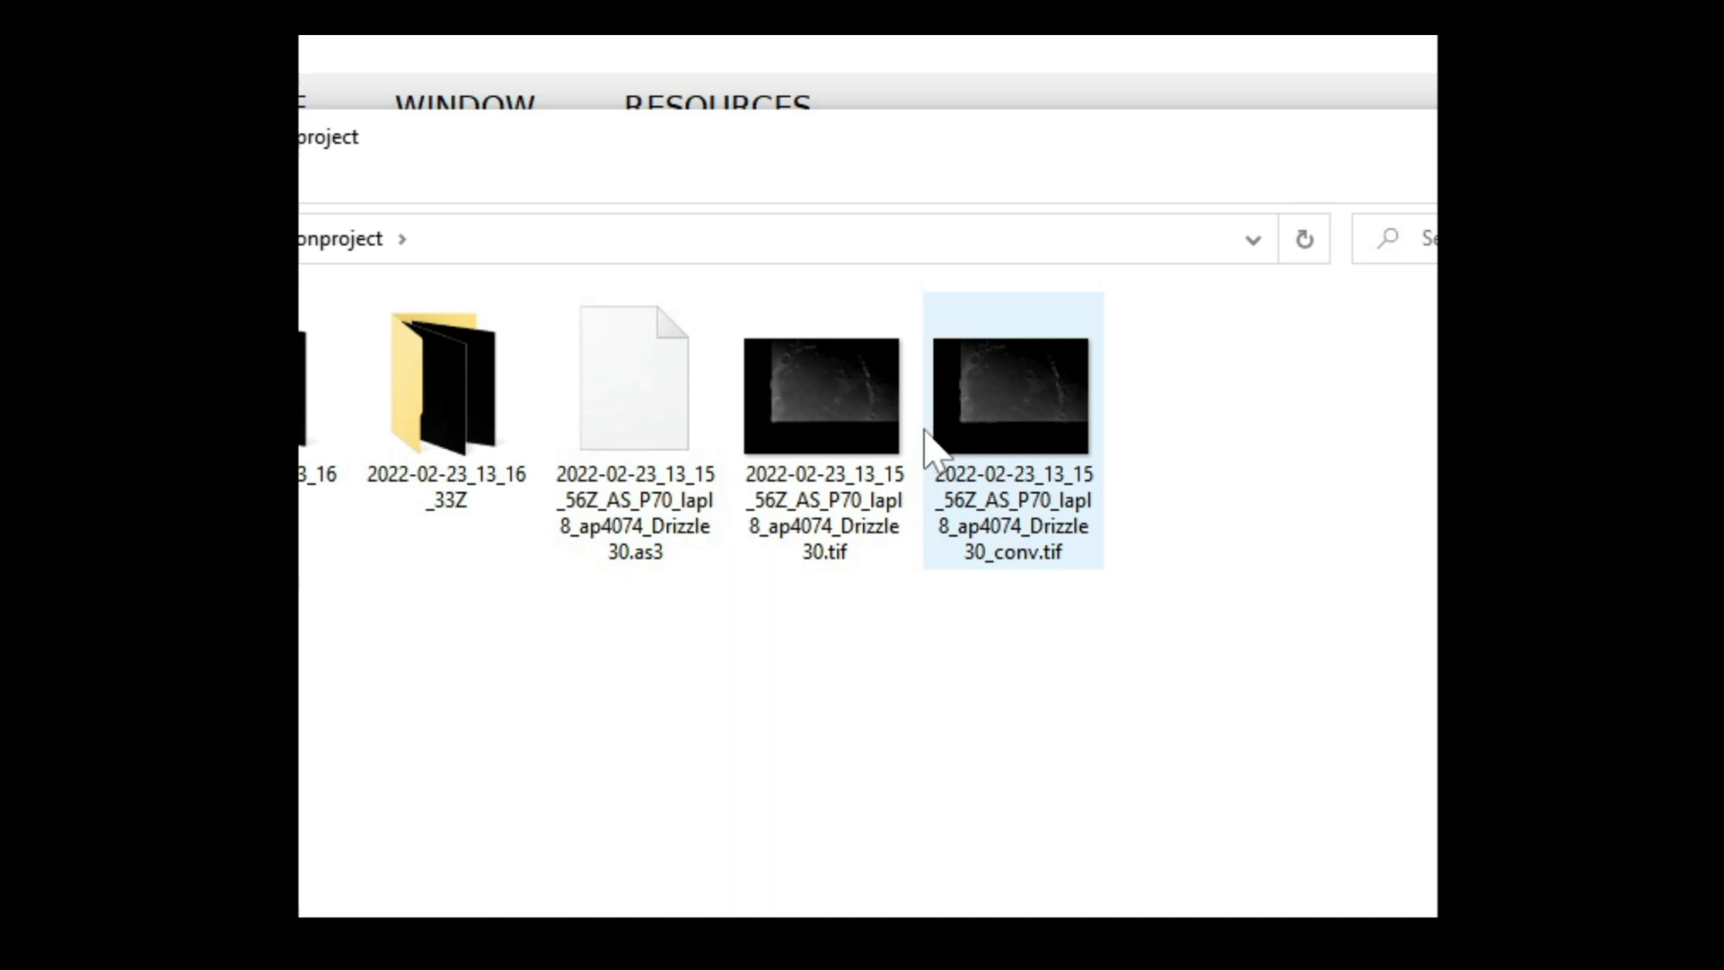
click(996, 443)
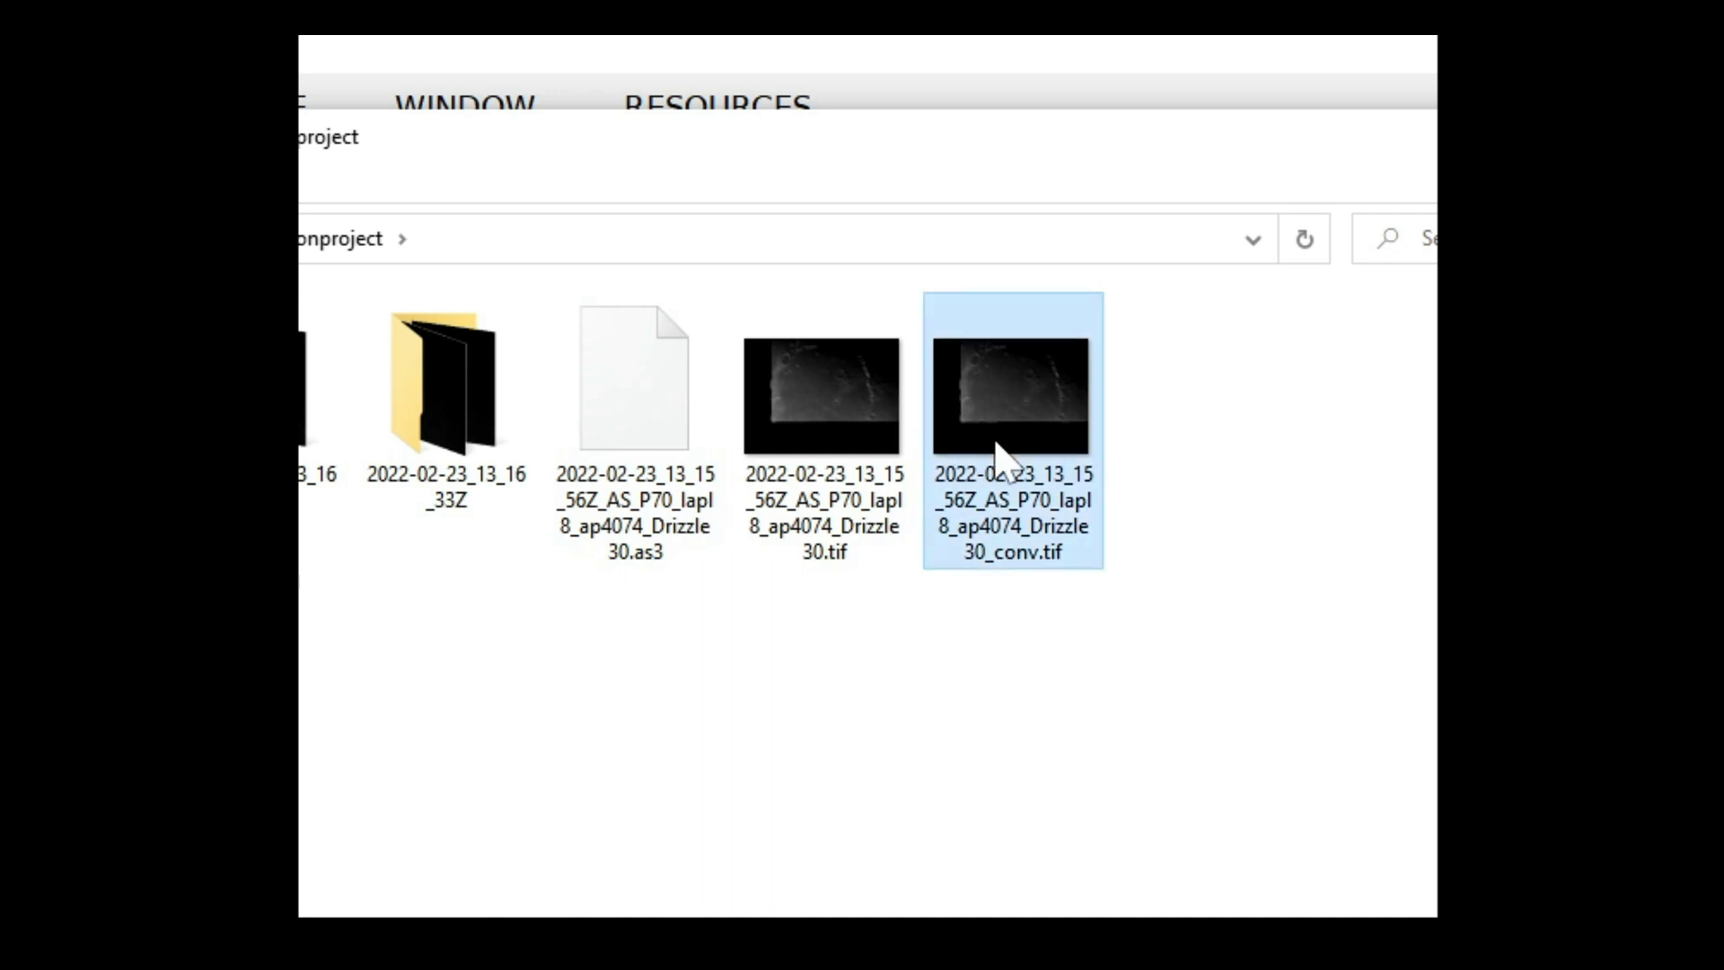
key(F2)
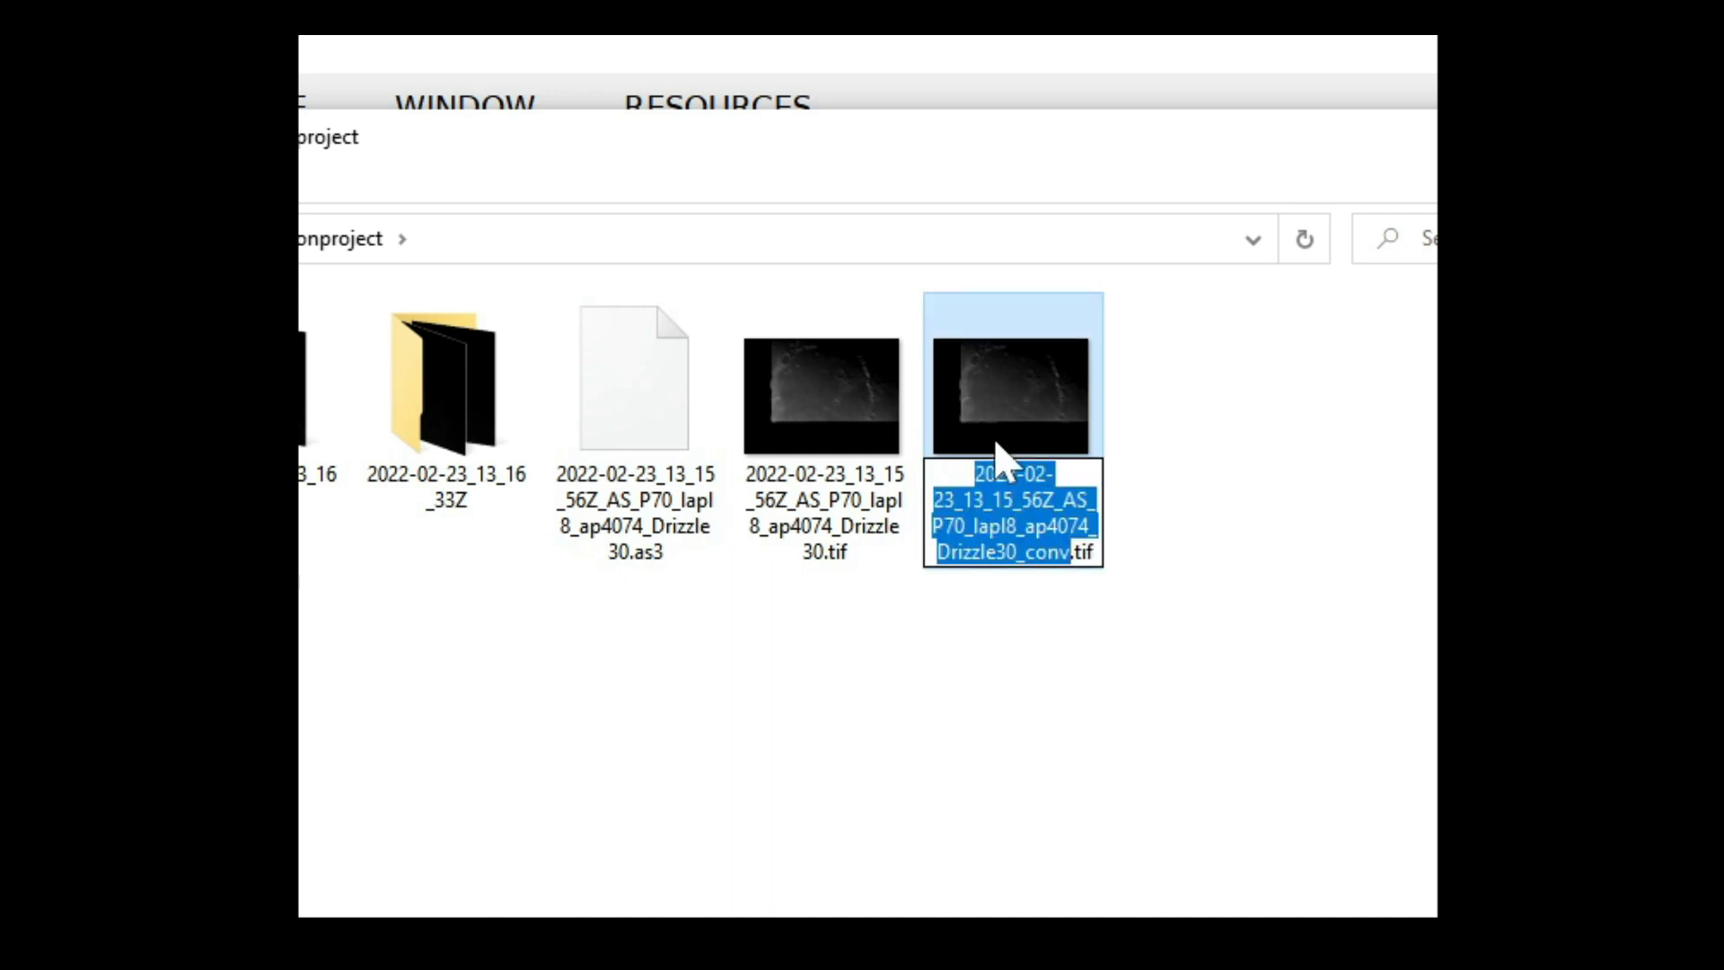
text(a)
key(Return)
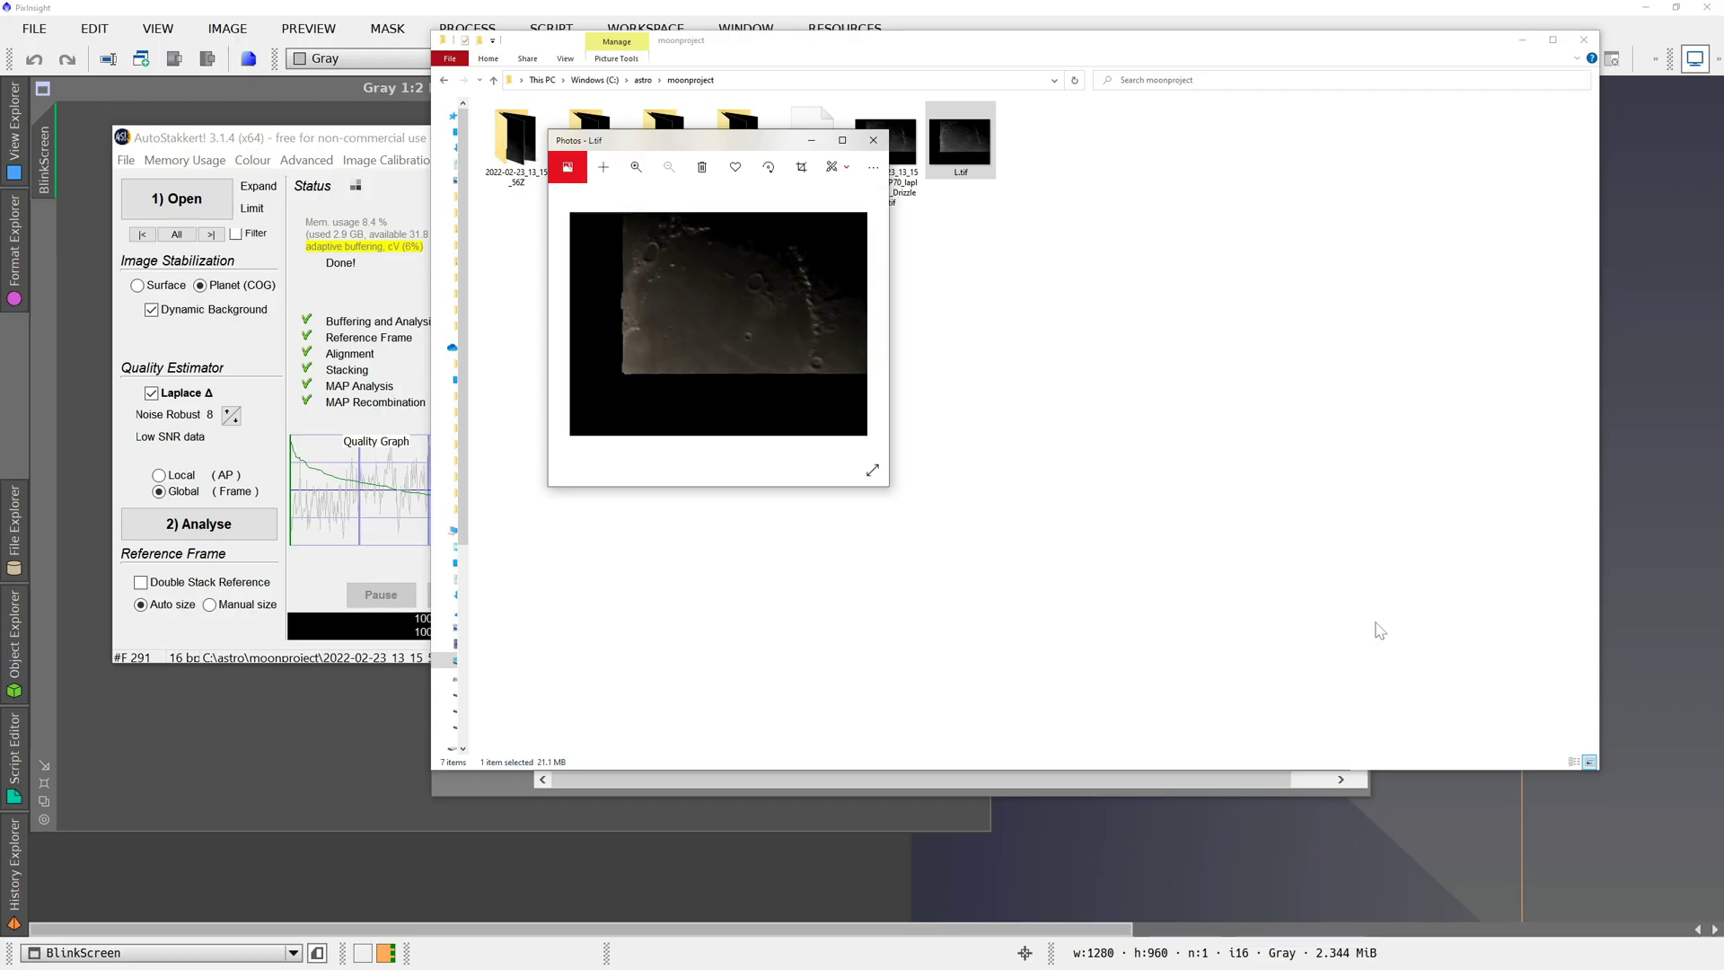
click(873, 140)
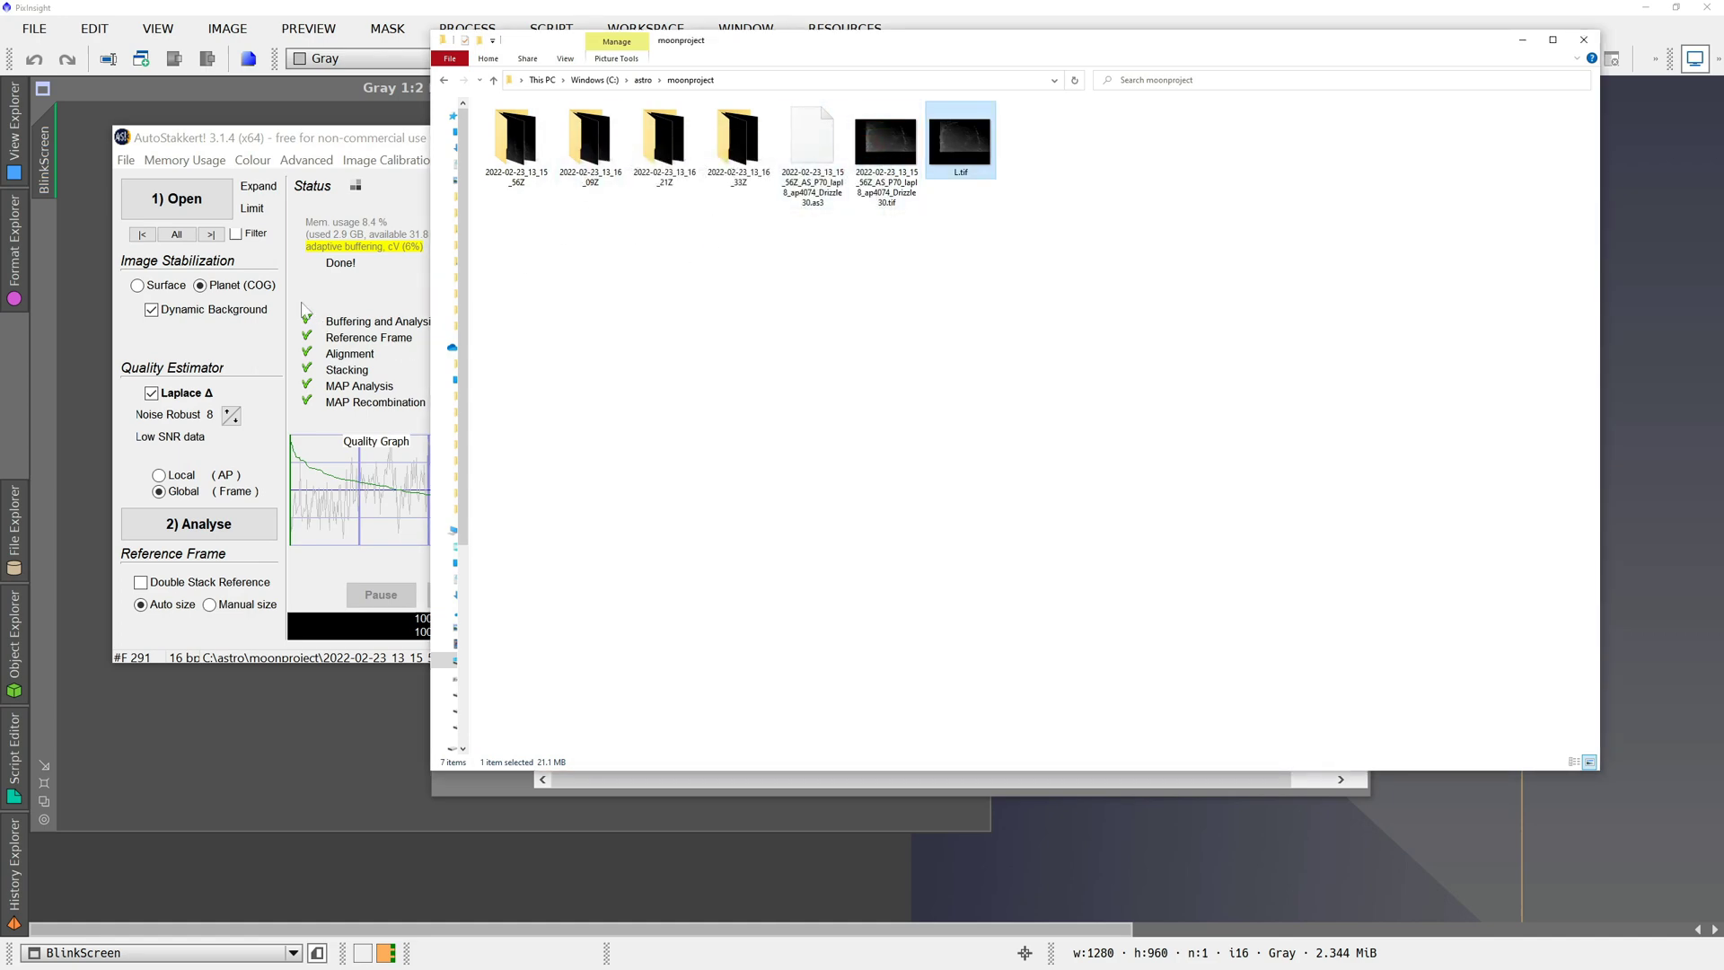
- Close the current recording and load the R-Moon frames from the 2022-02-23_13_16_09Z folder
click(127, 160)
click(174, 231)
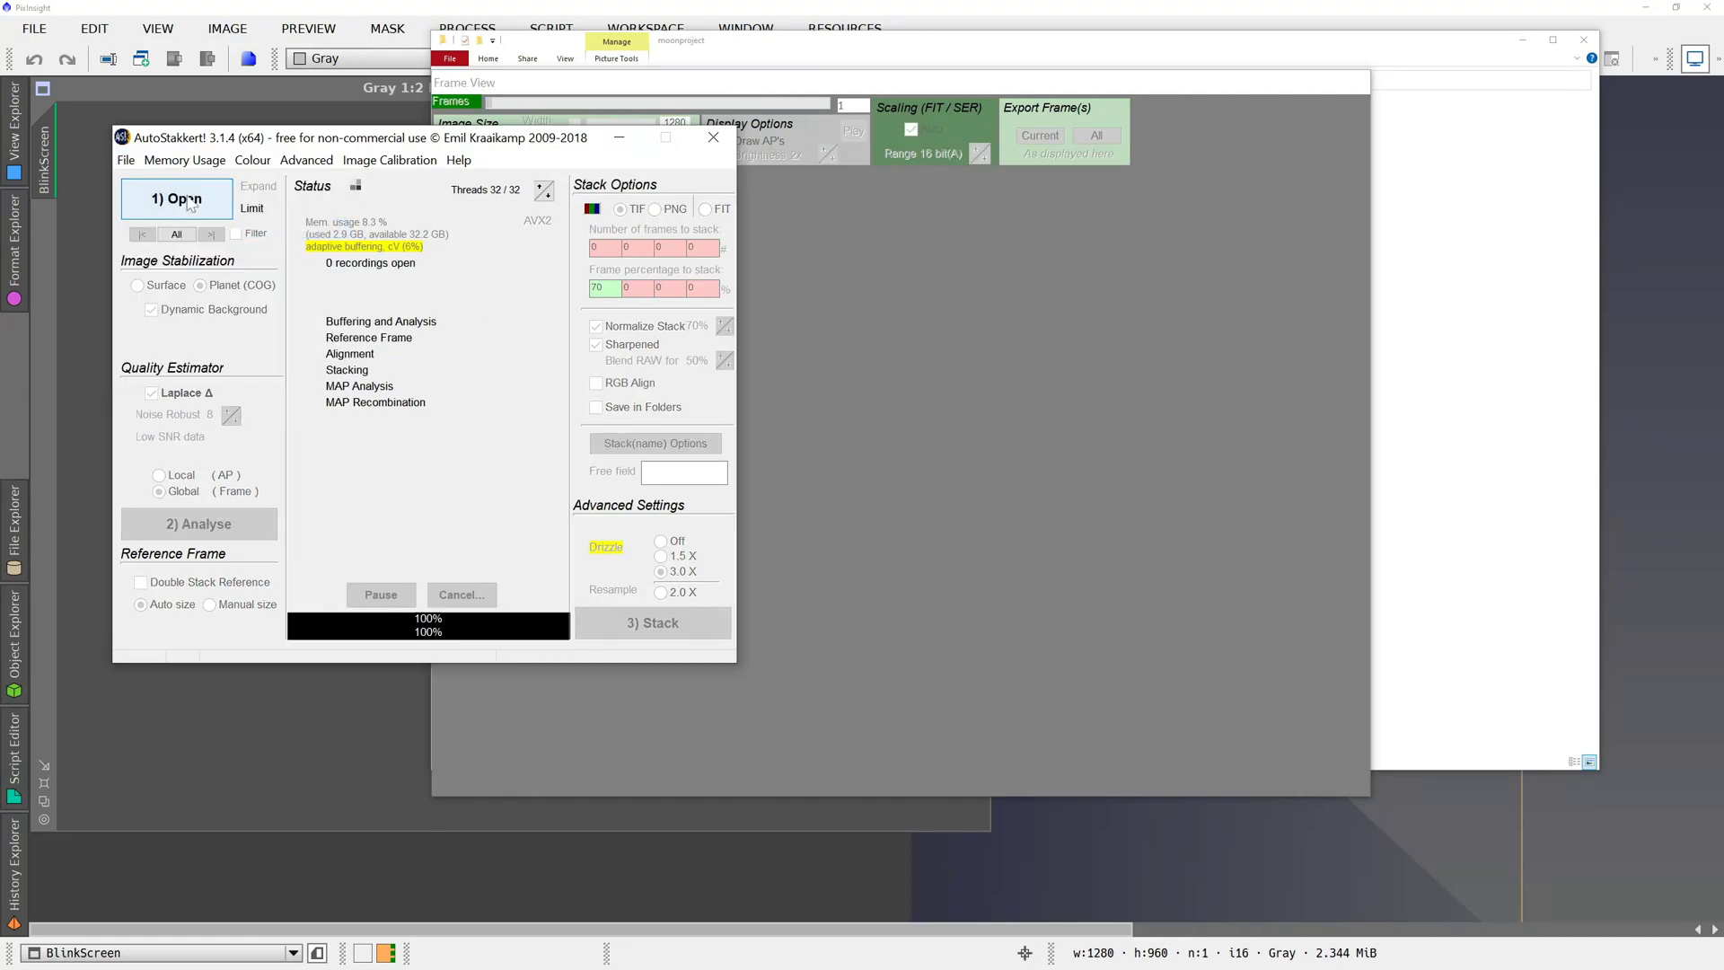
click(185, 201)
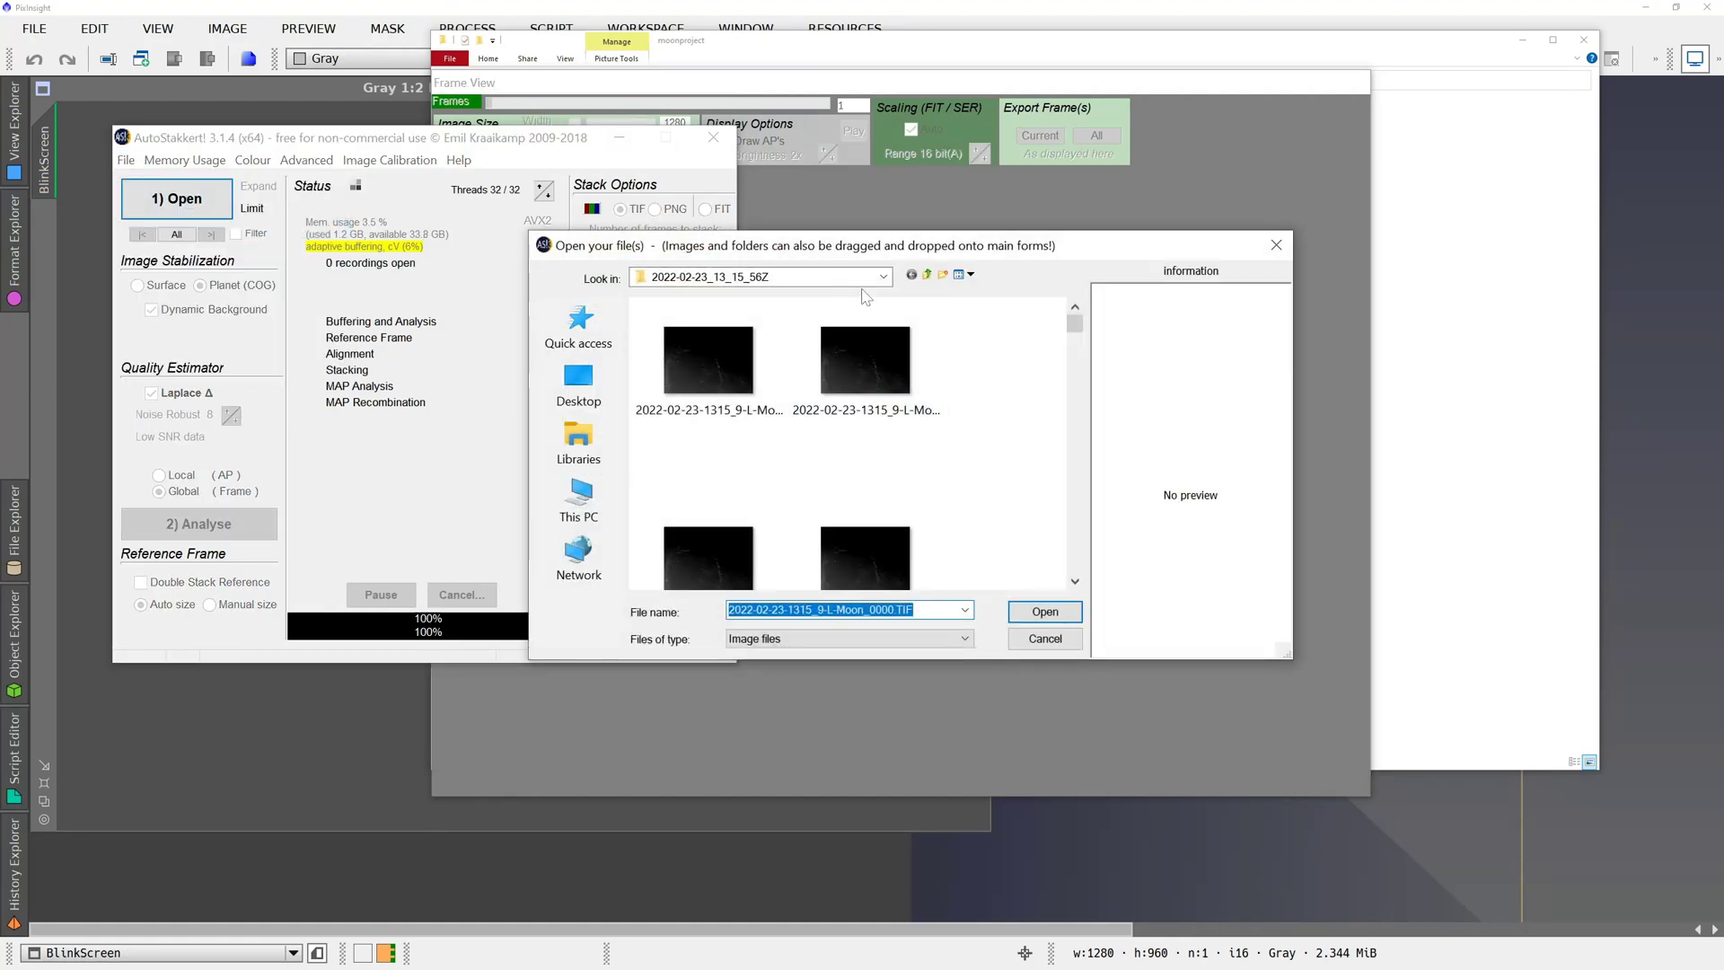
click(930, 275)
double_click(862, 353)
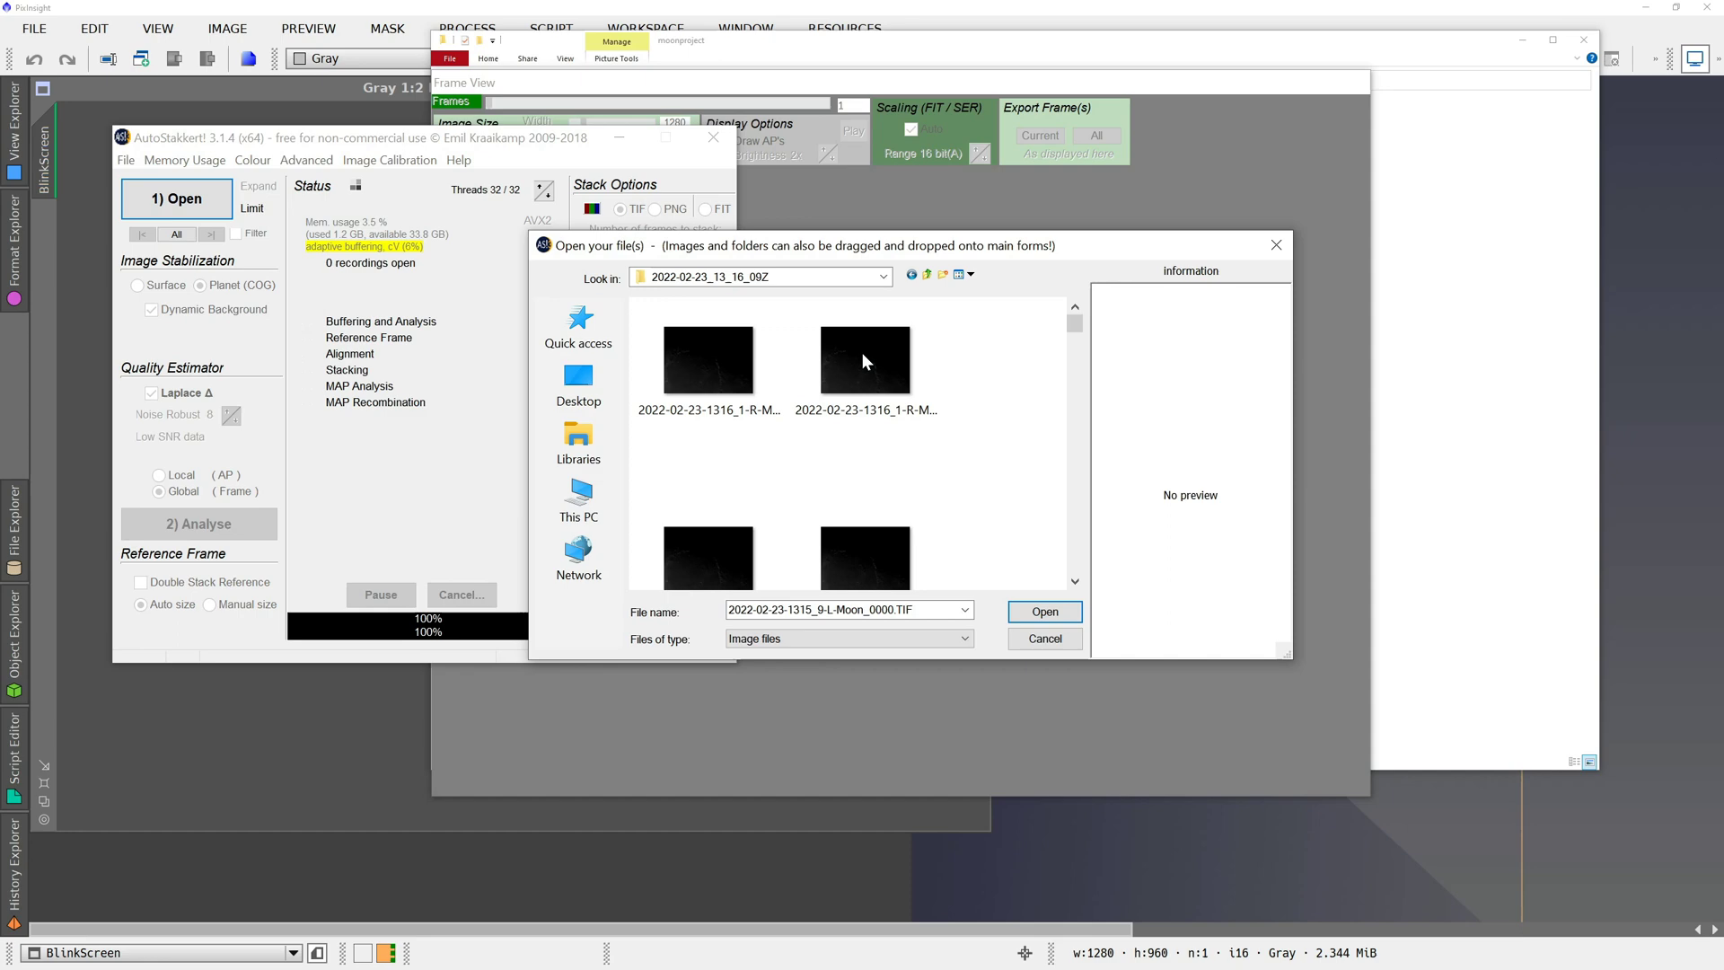
click(727, 388)
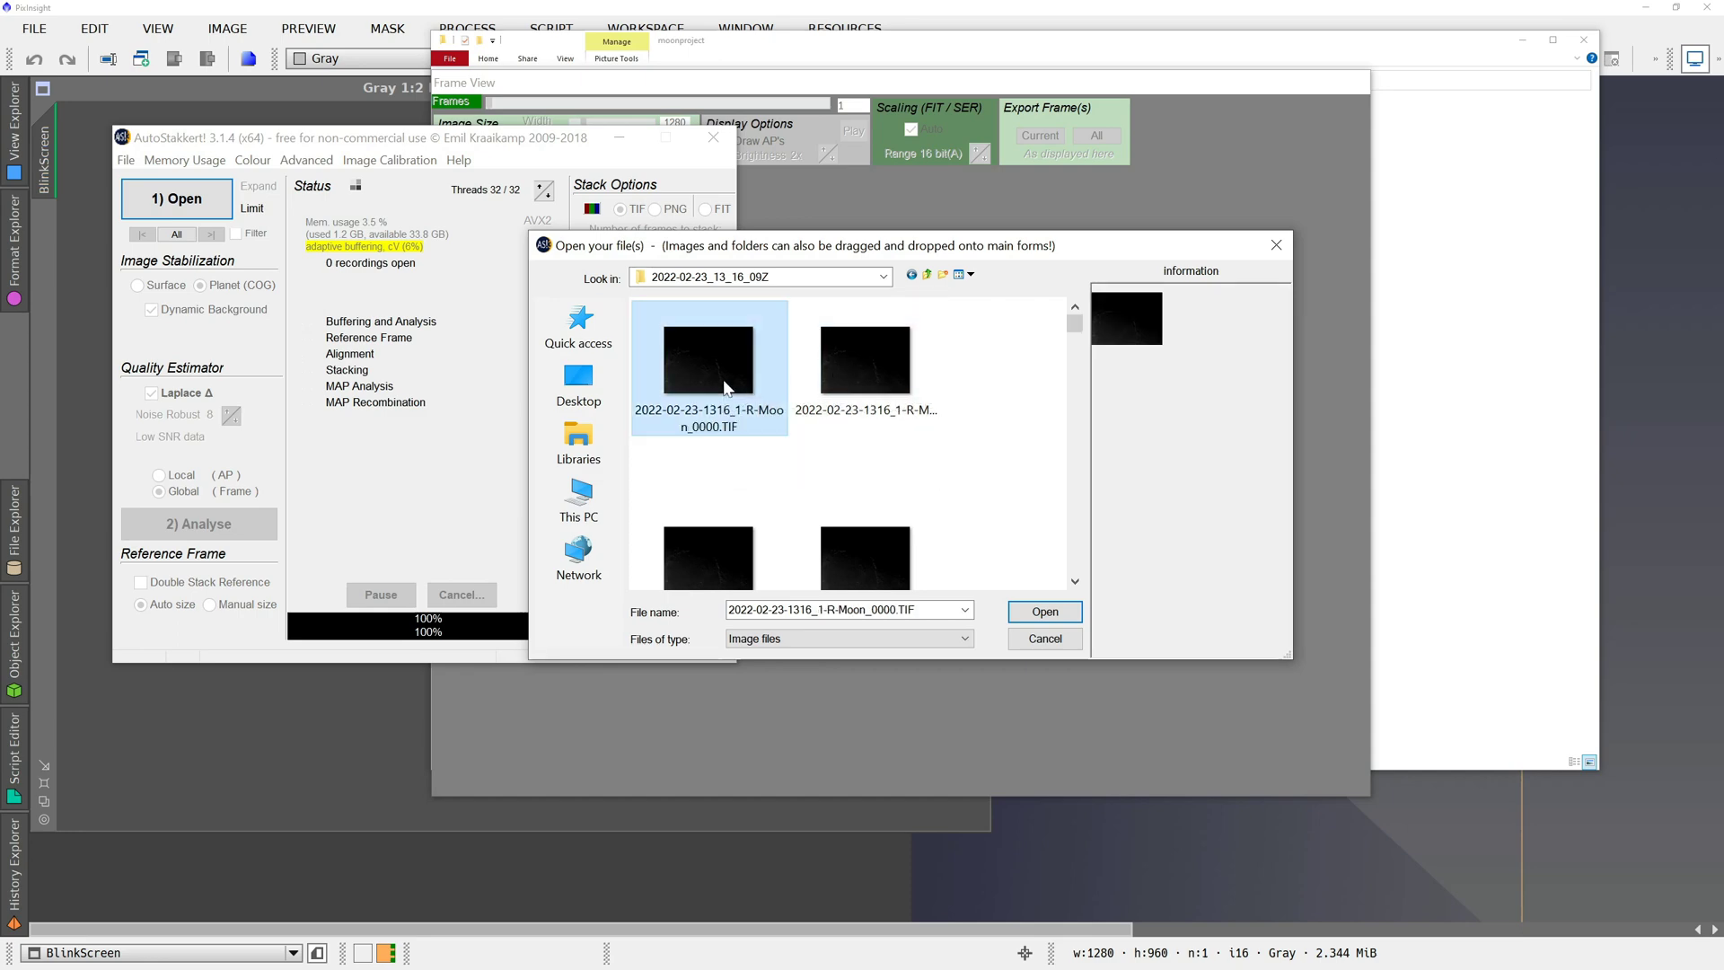
double_click(728, 388)
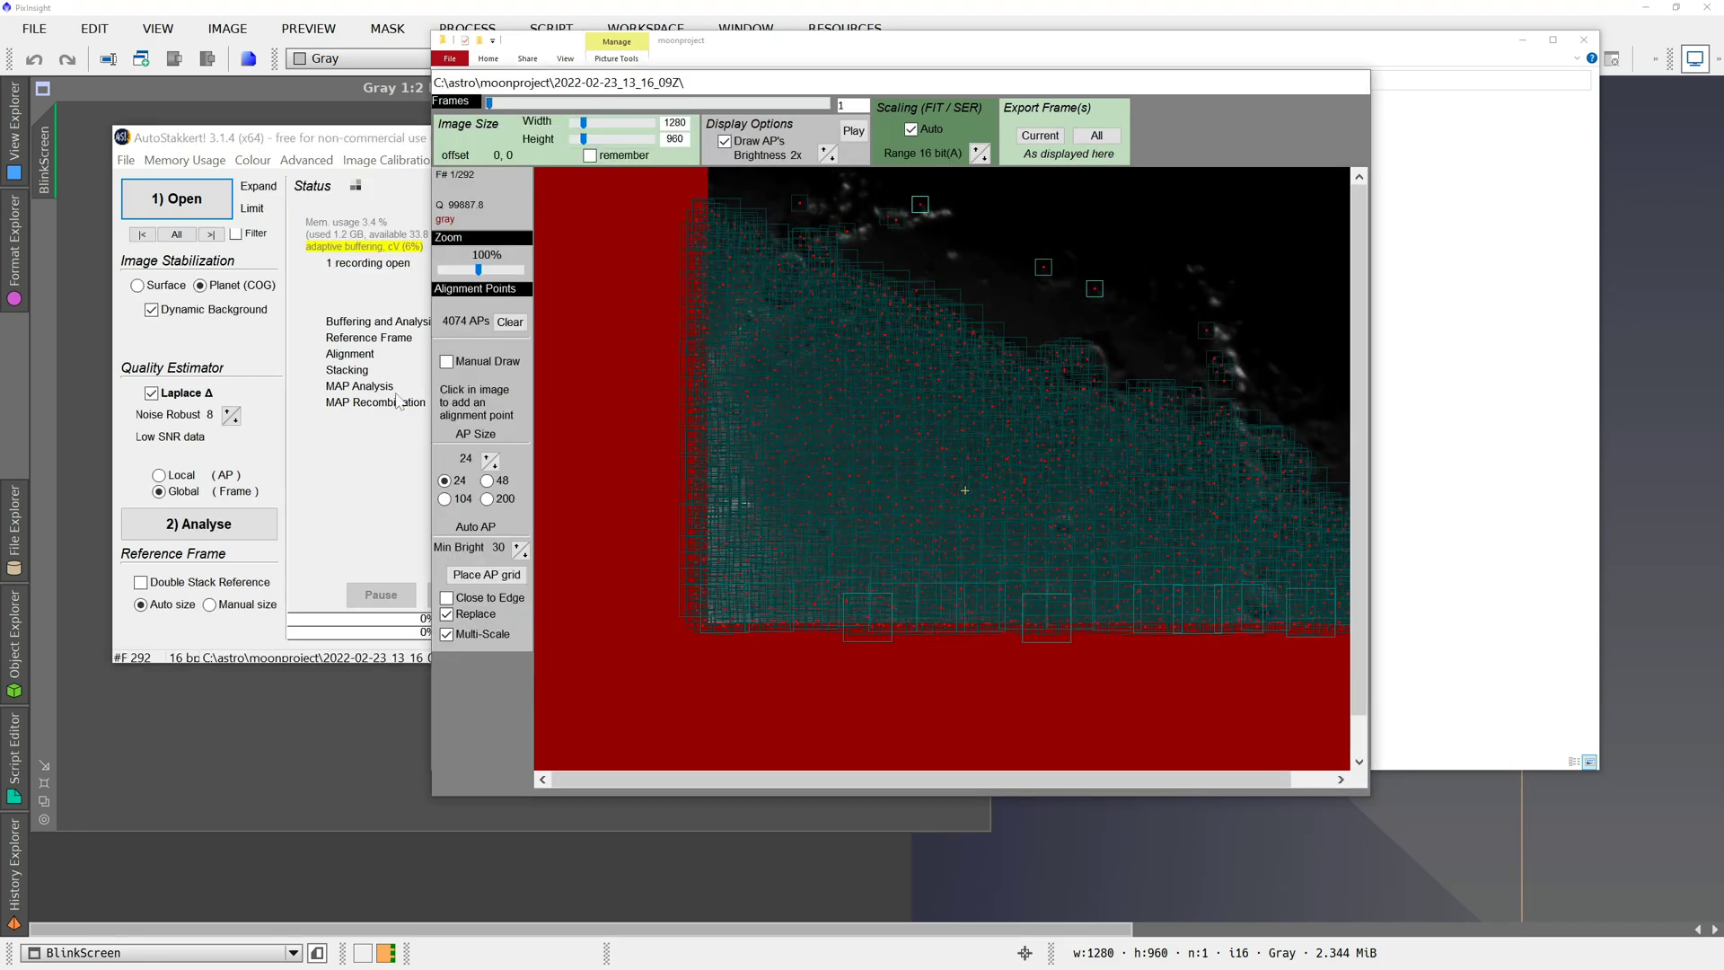
- Replace the alignment points with a fresh grid plus three extras at 4x brightness, then analyse and stack
click(508, 323)
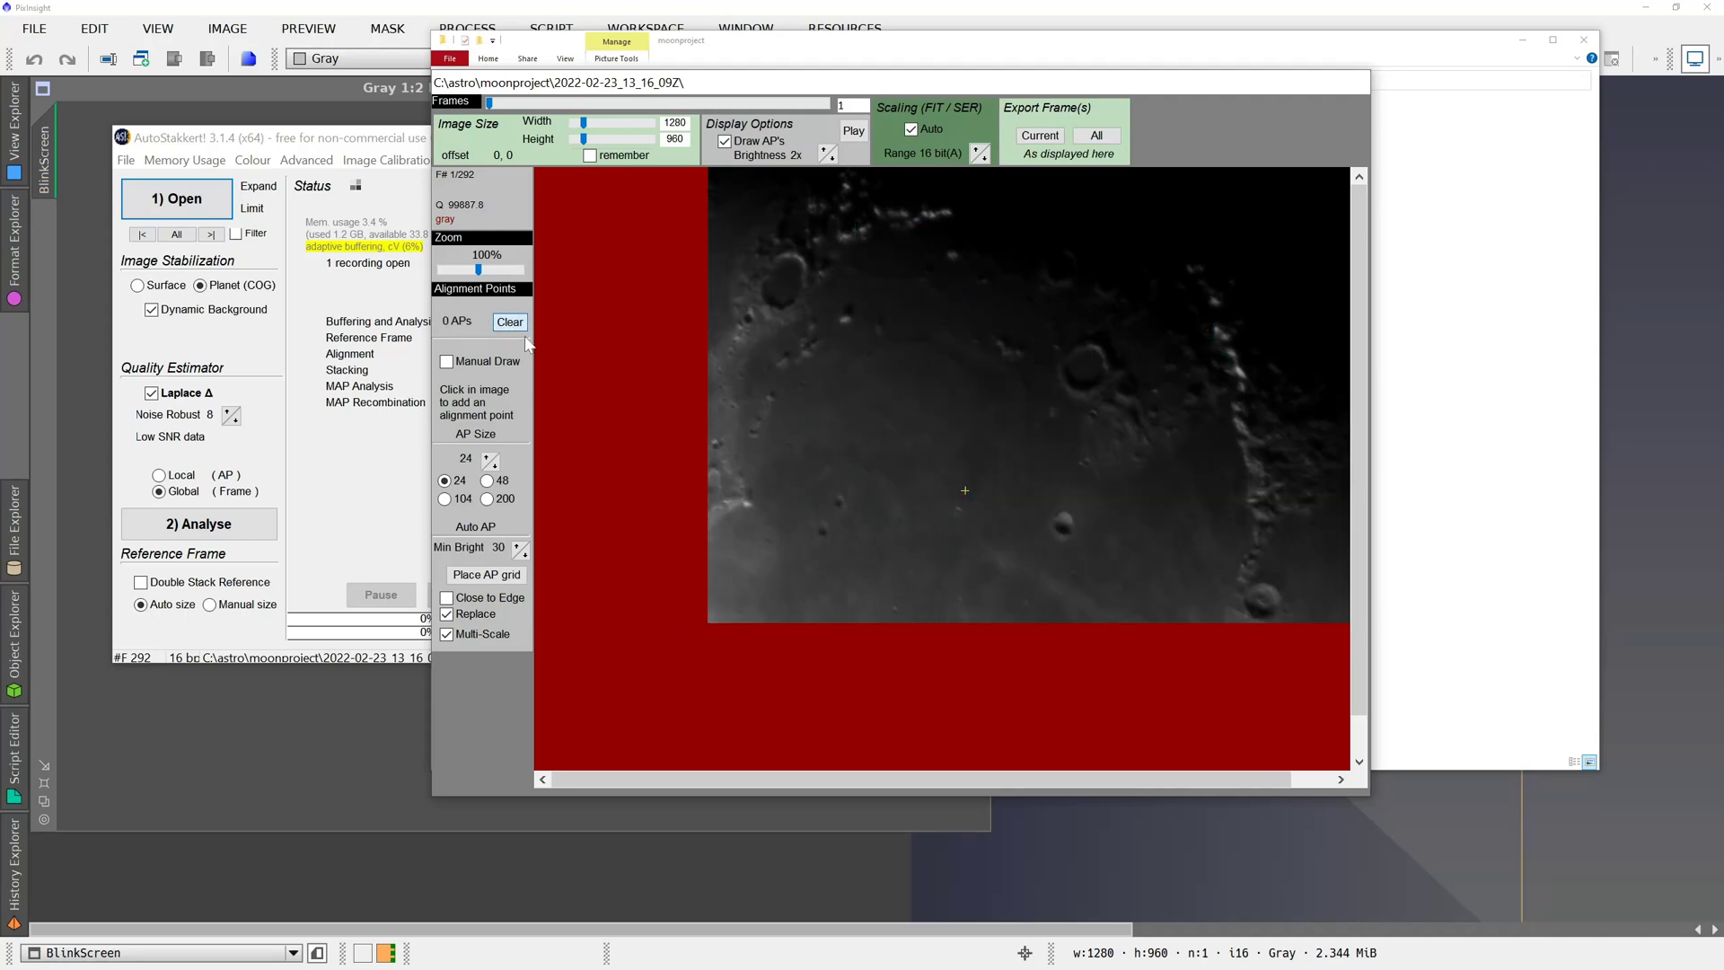
click(829, 154)
click(486, 575)
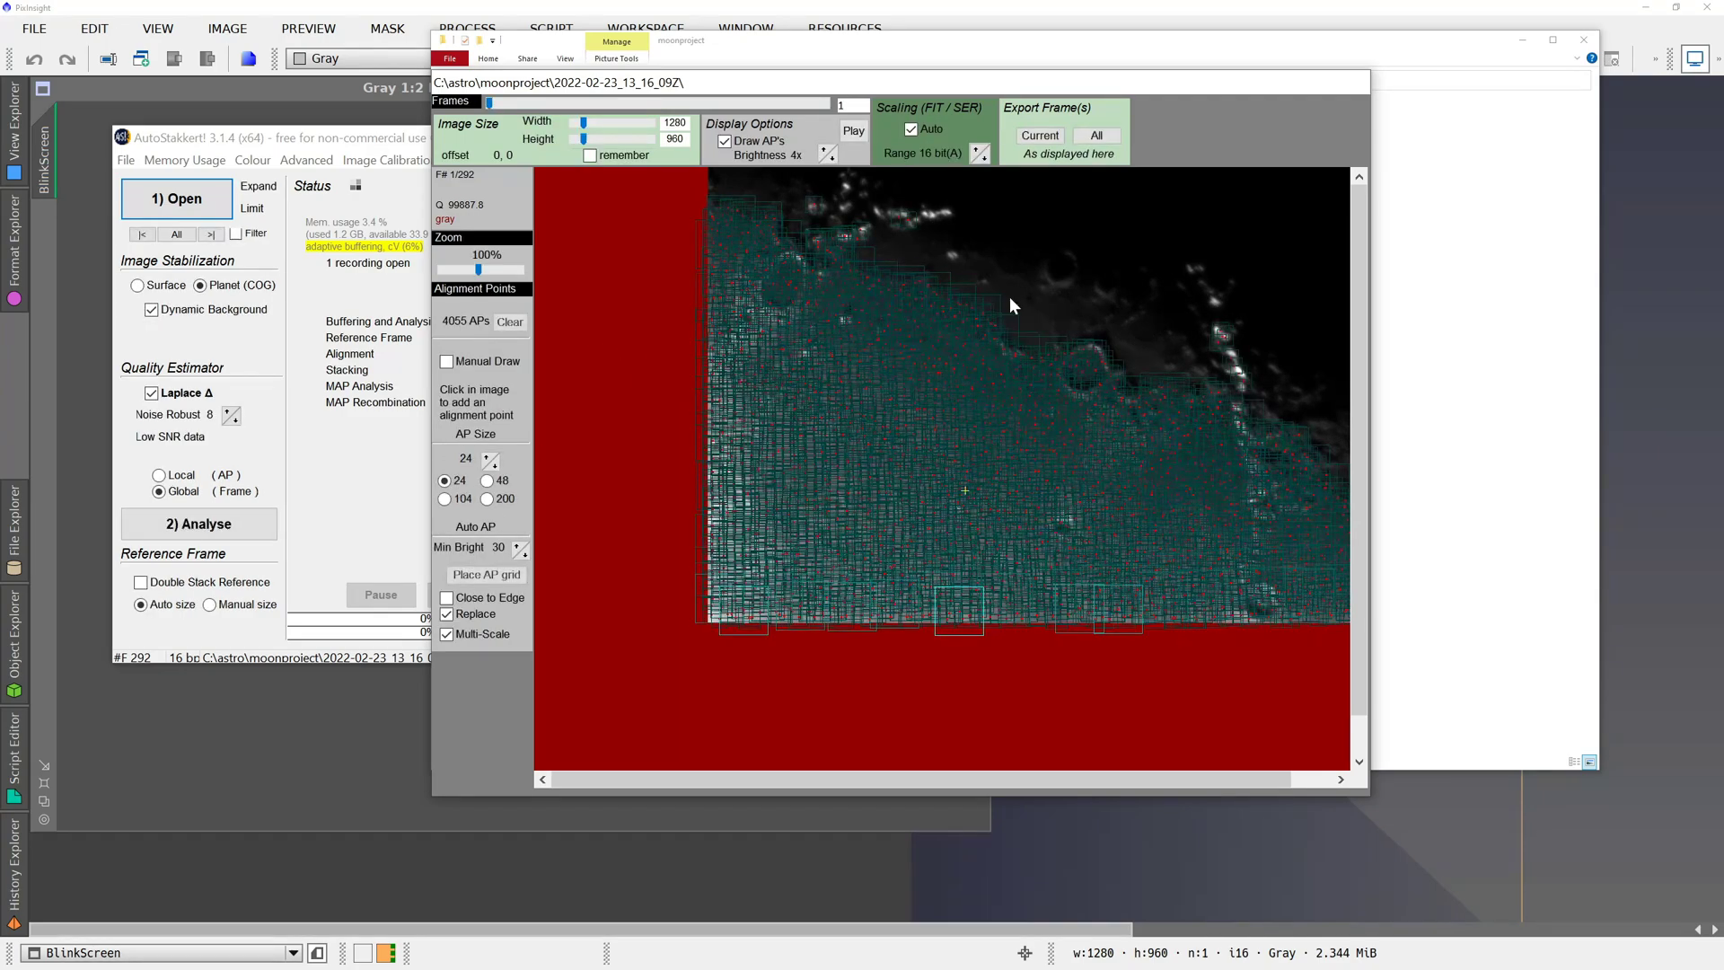
click(1062, 268)
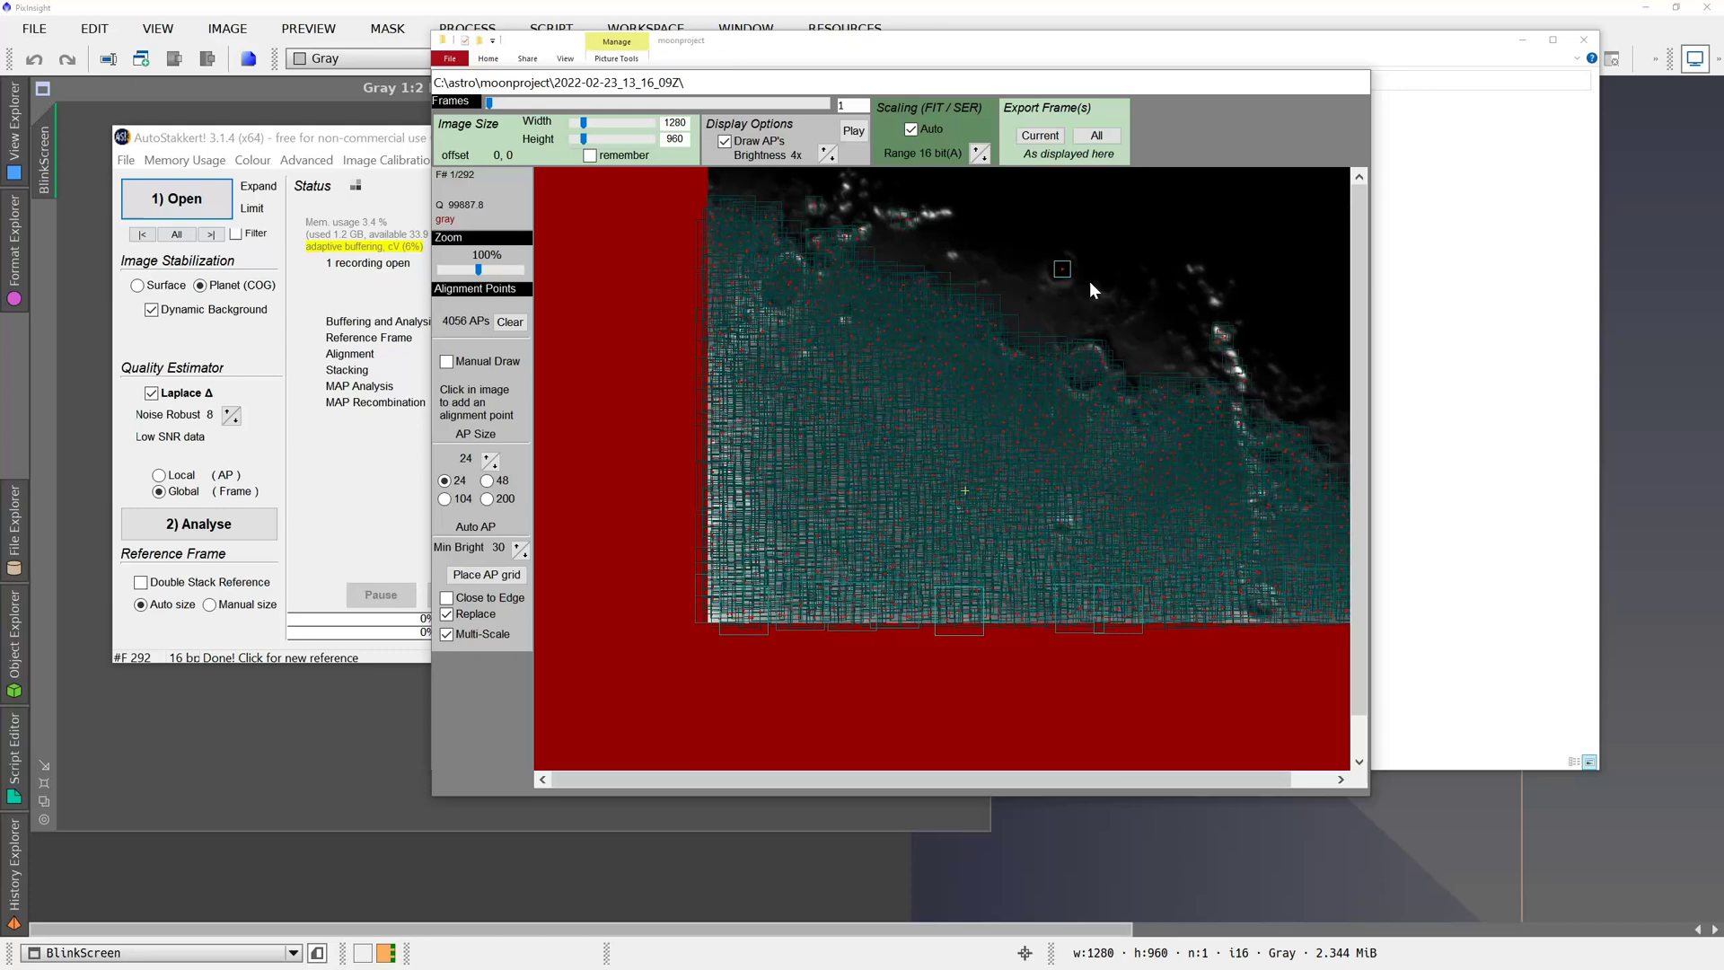
click(1105, 288)
click(951, 255)
click(198, 523)
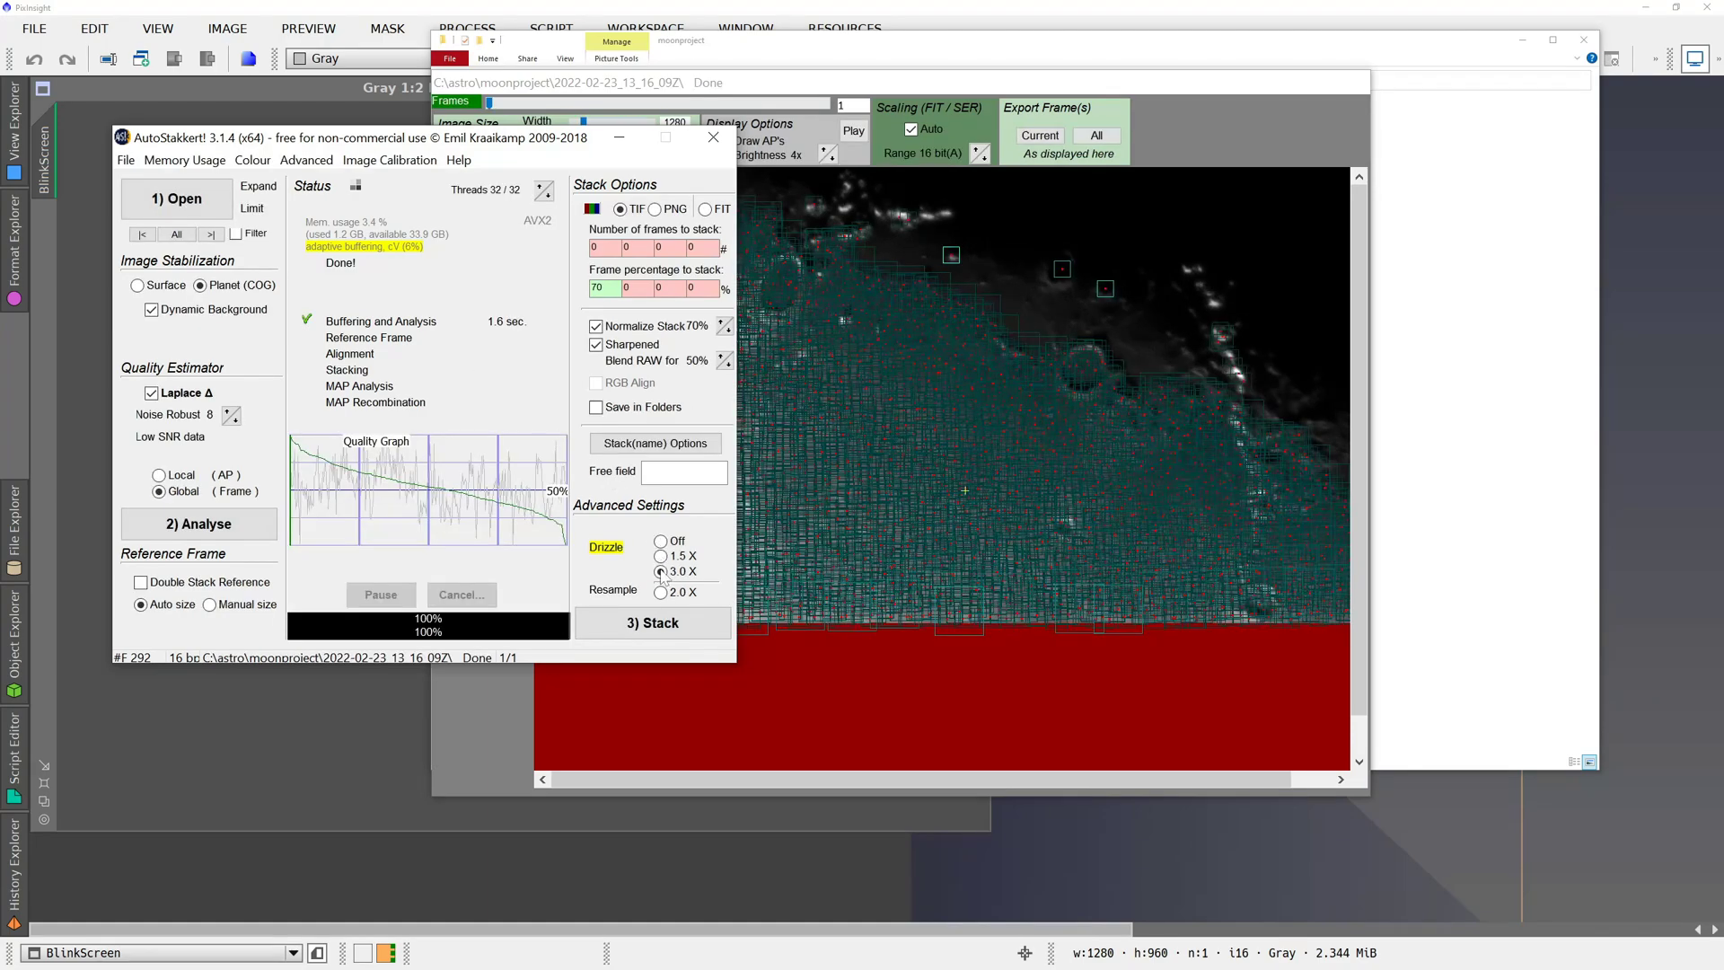
click(672, 618)
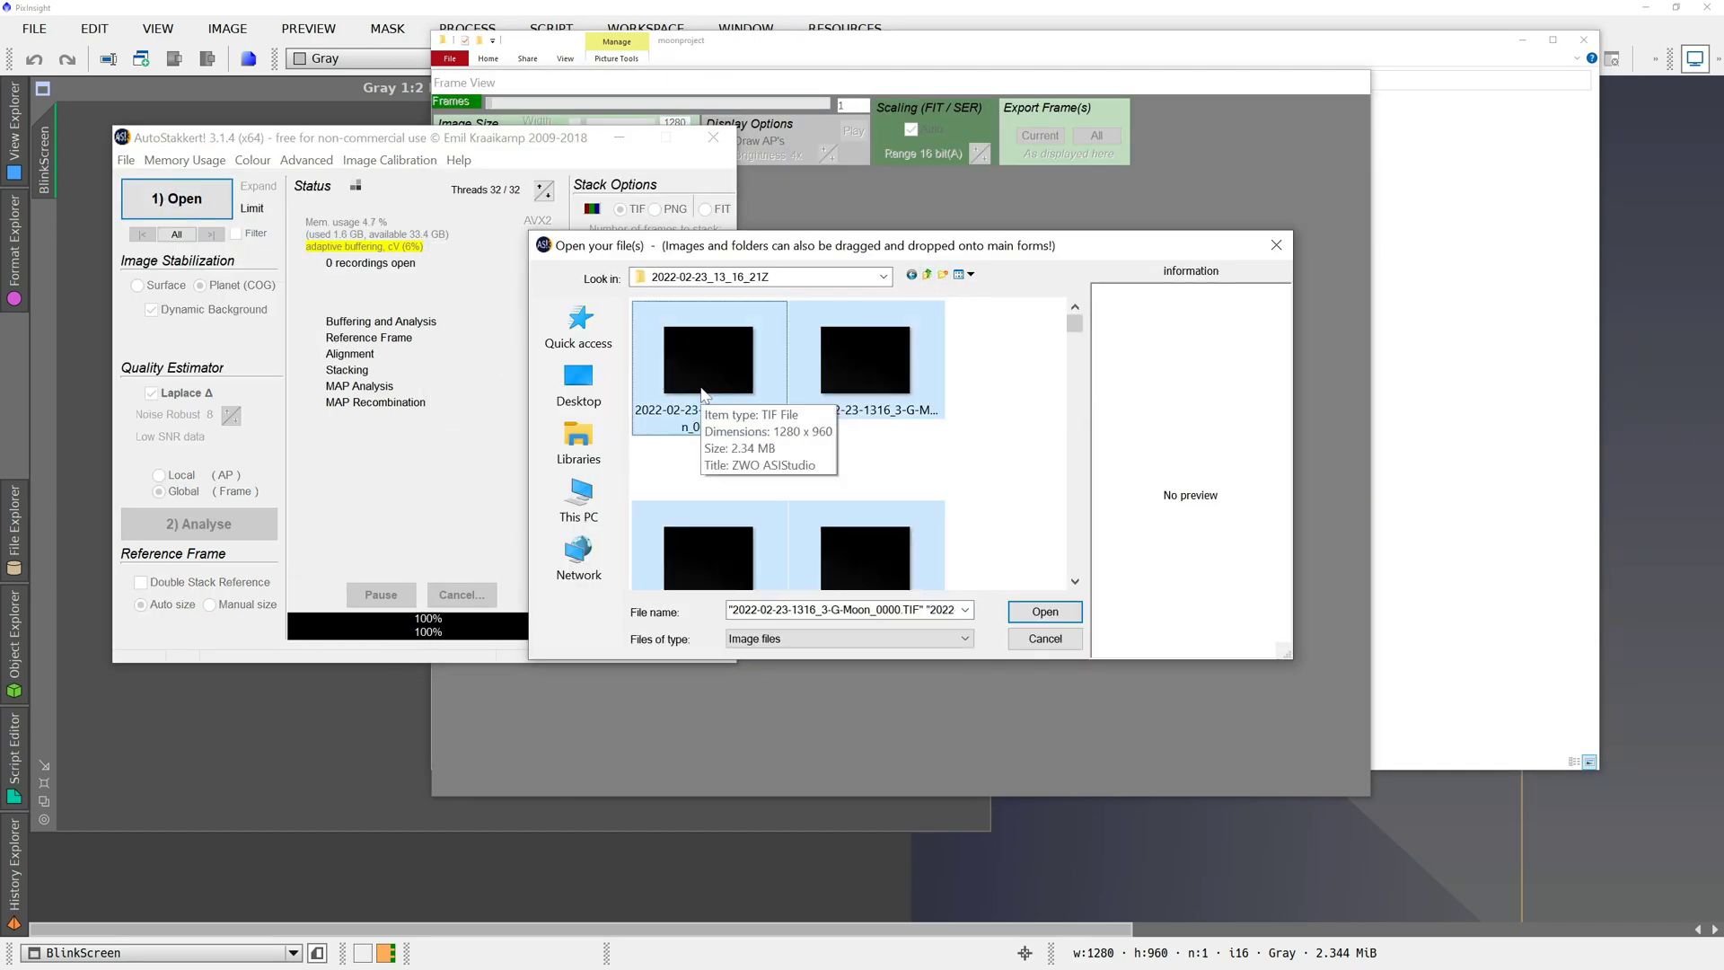
- Load the 21Z frames with a fresh AP grid, then rename the new stacked TIF to G.tif
key(Return)
click(509, 322)
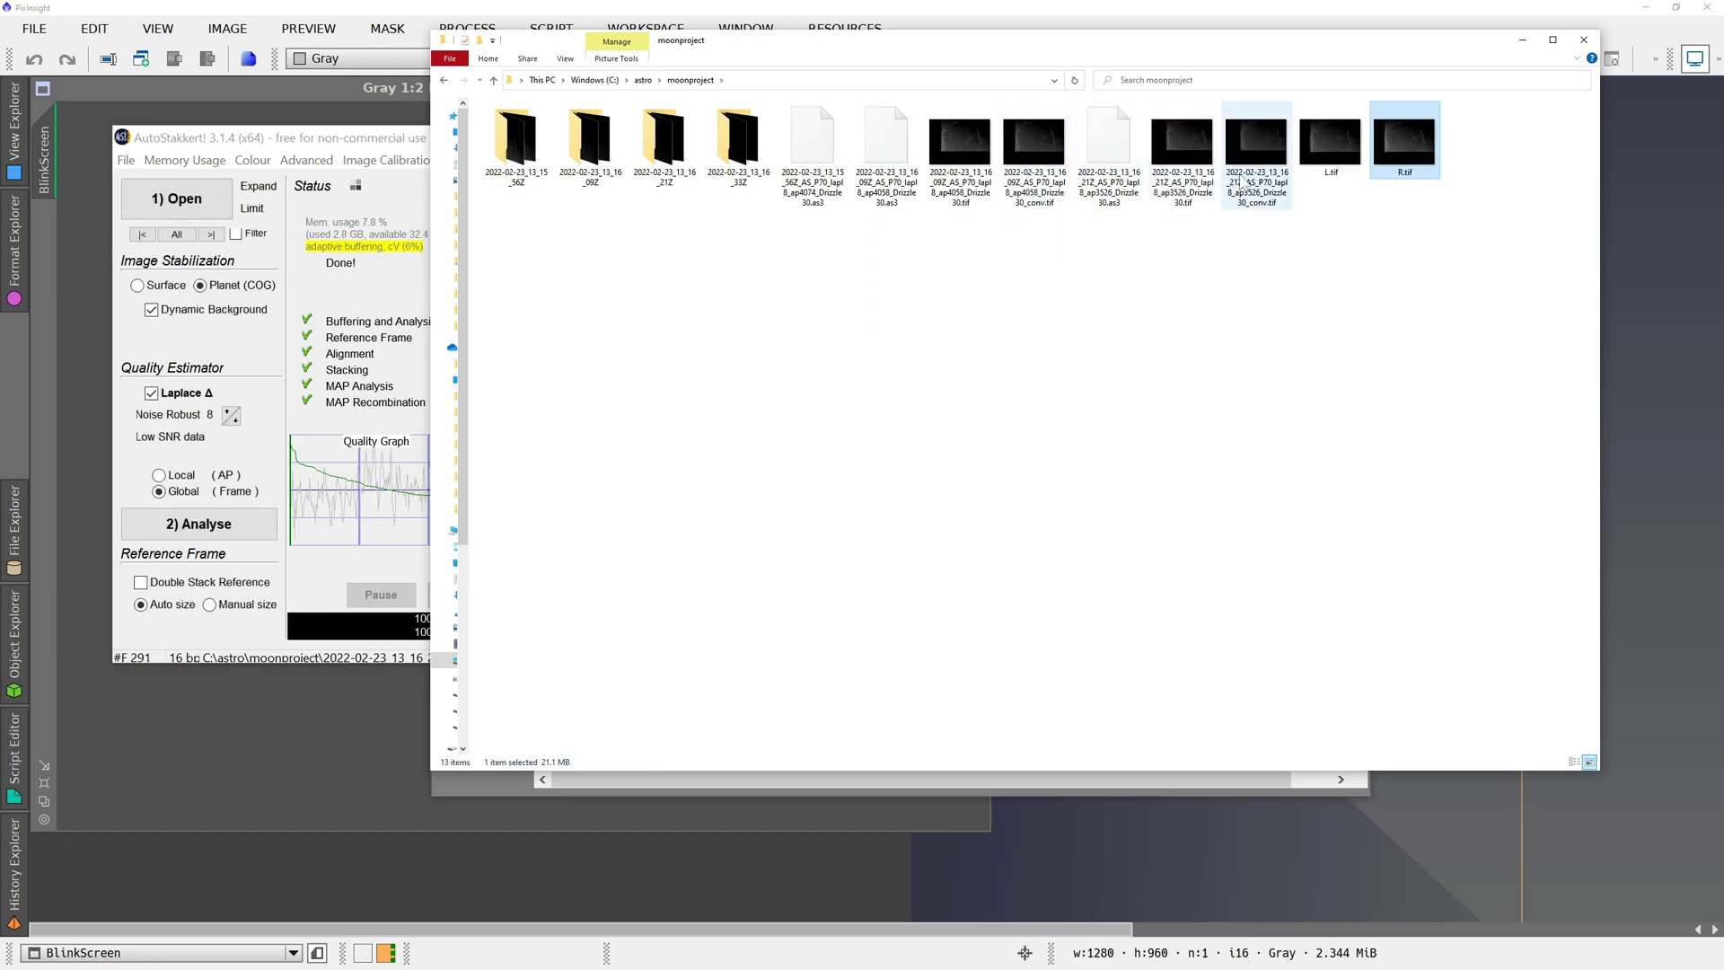
click(1235, 184)
key(F2)
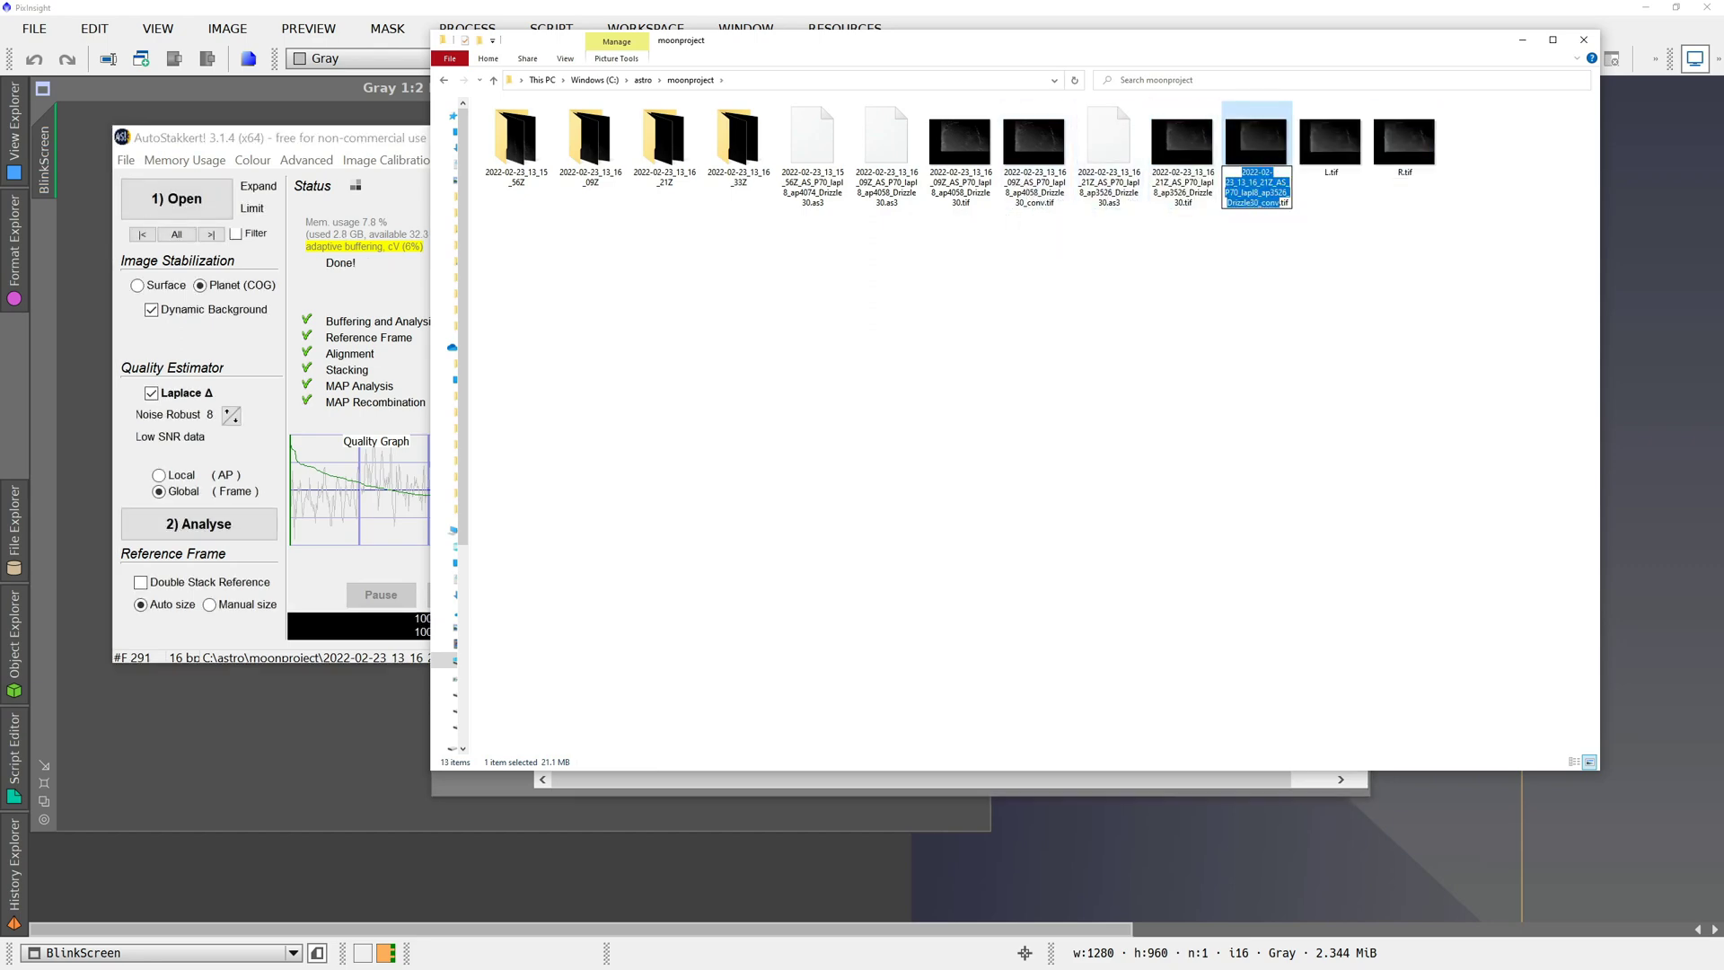
text(G)
key(Return)
click(309, 183)
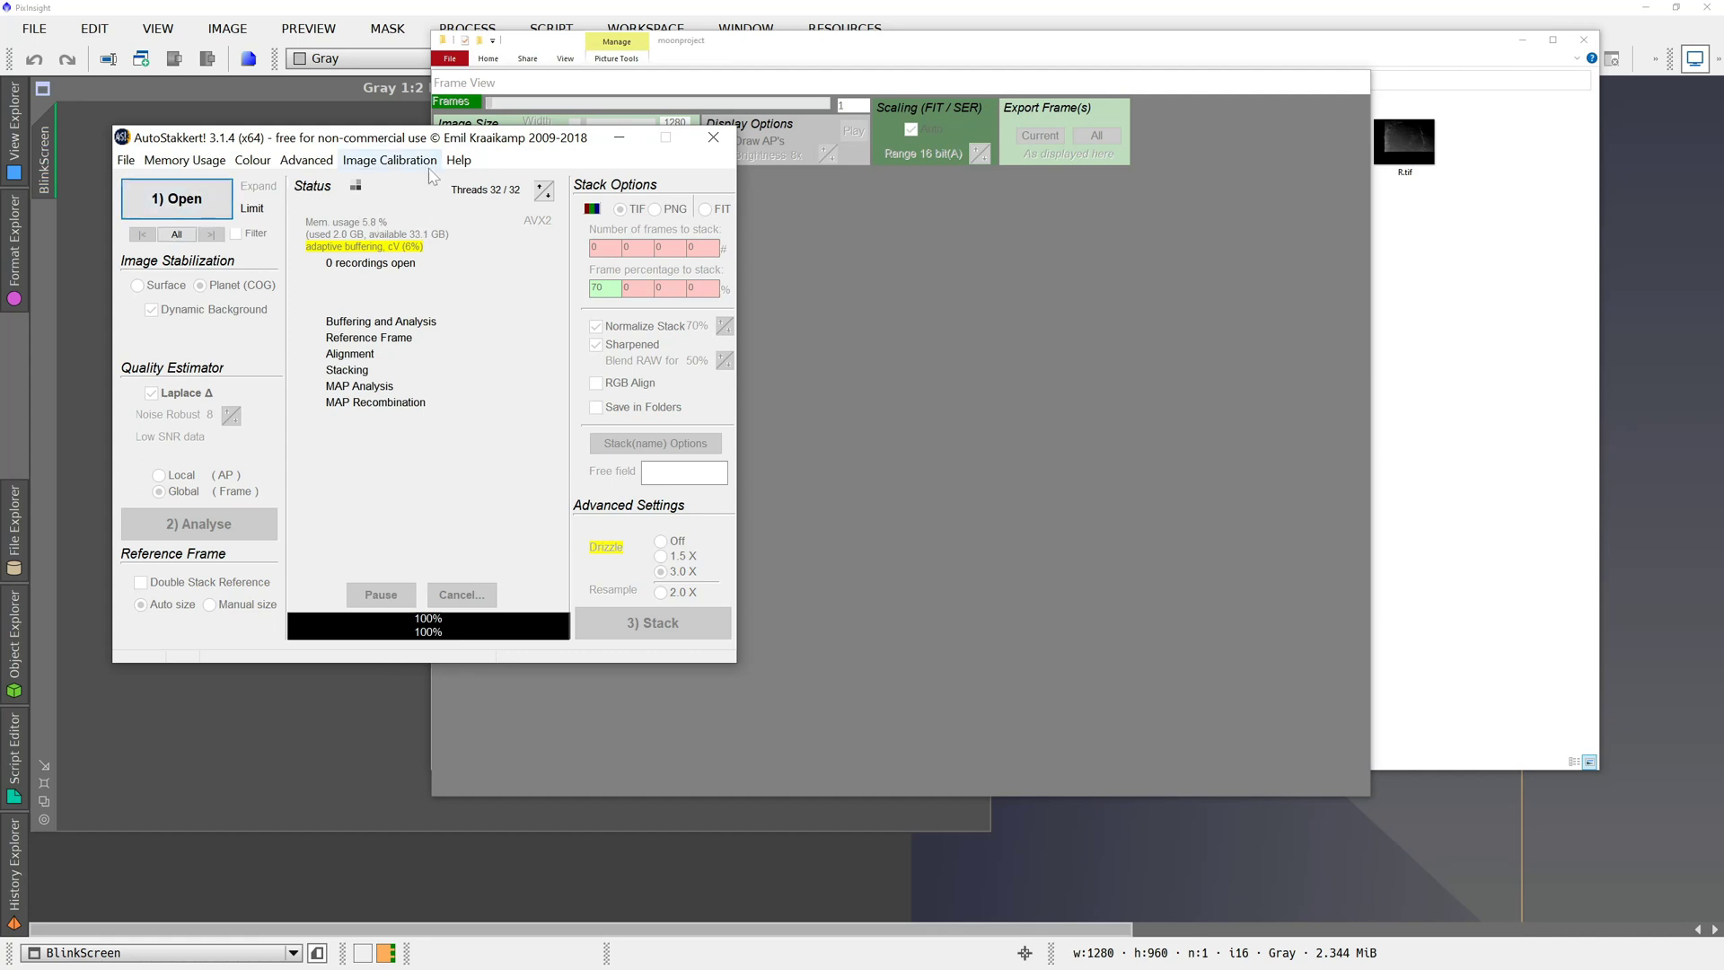
- Load all TIF frames from the 2022-02-23_13_16_33Z folder
click(212, 207)
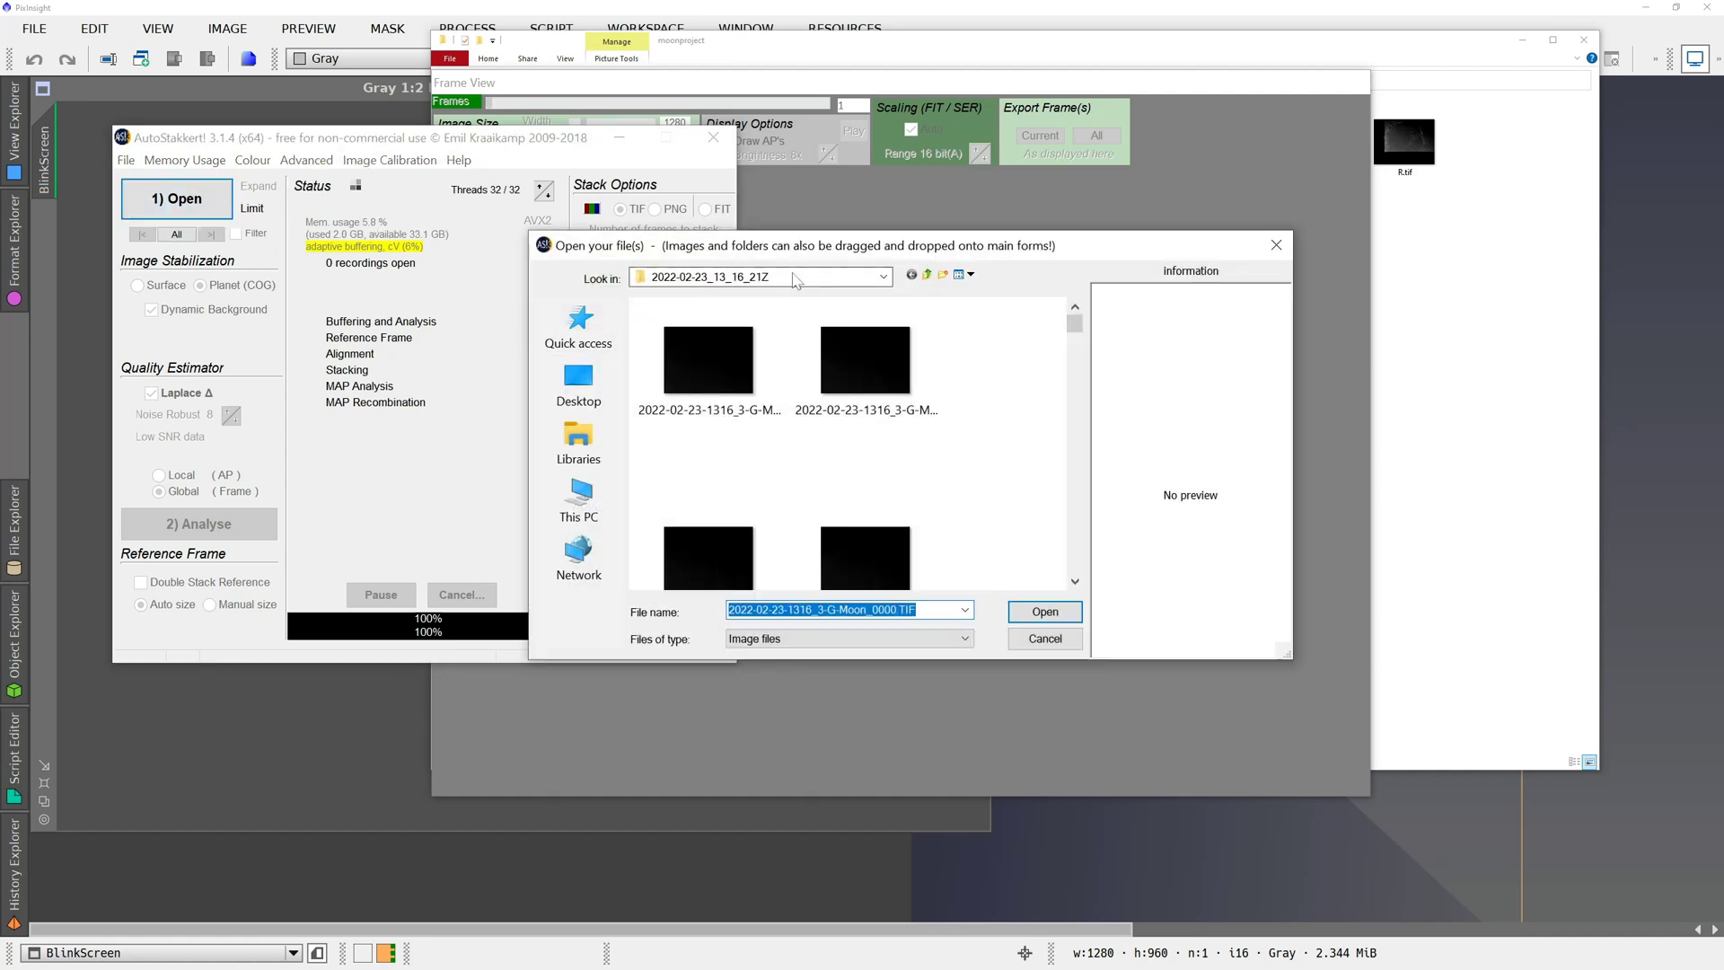
click(926, 274)
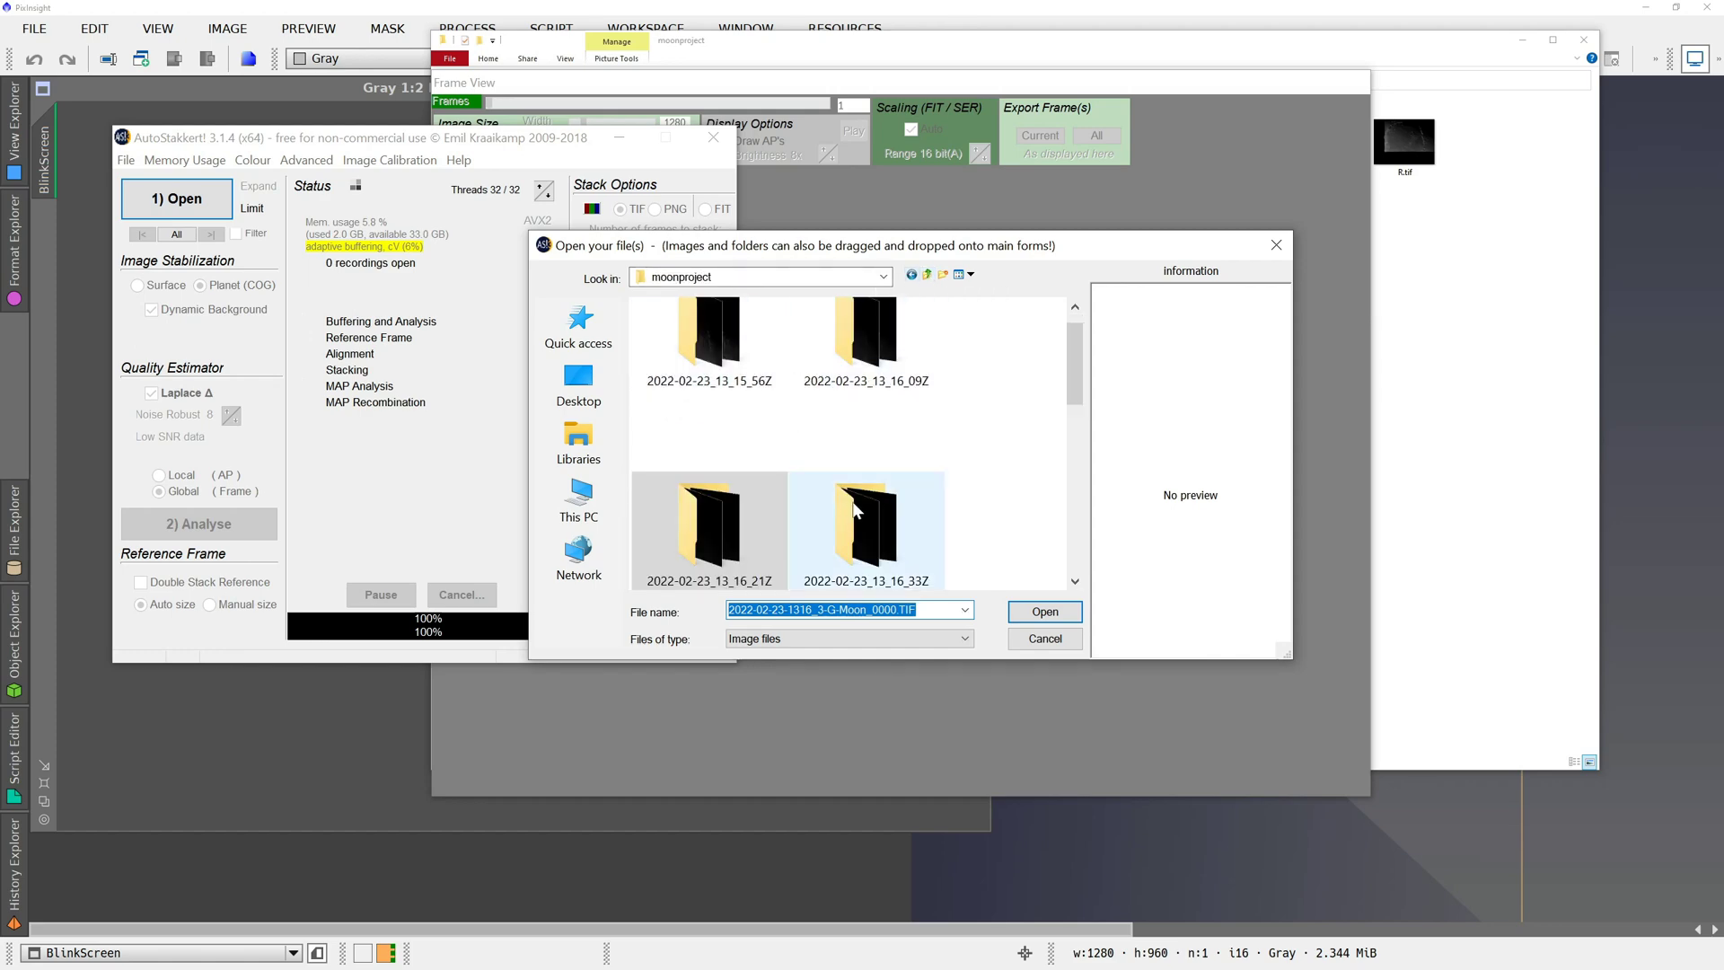
double_click(866, 530)
click(703, 350)
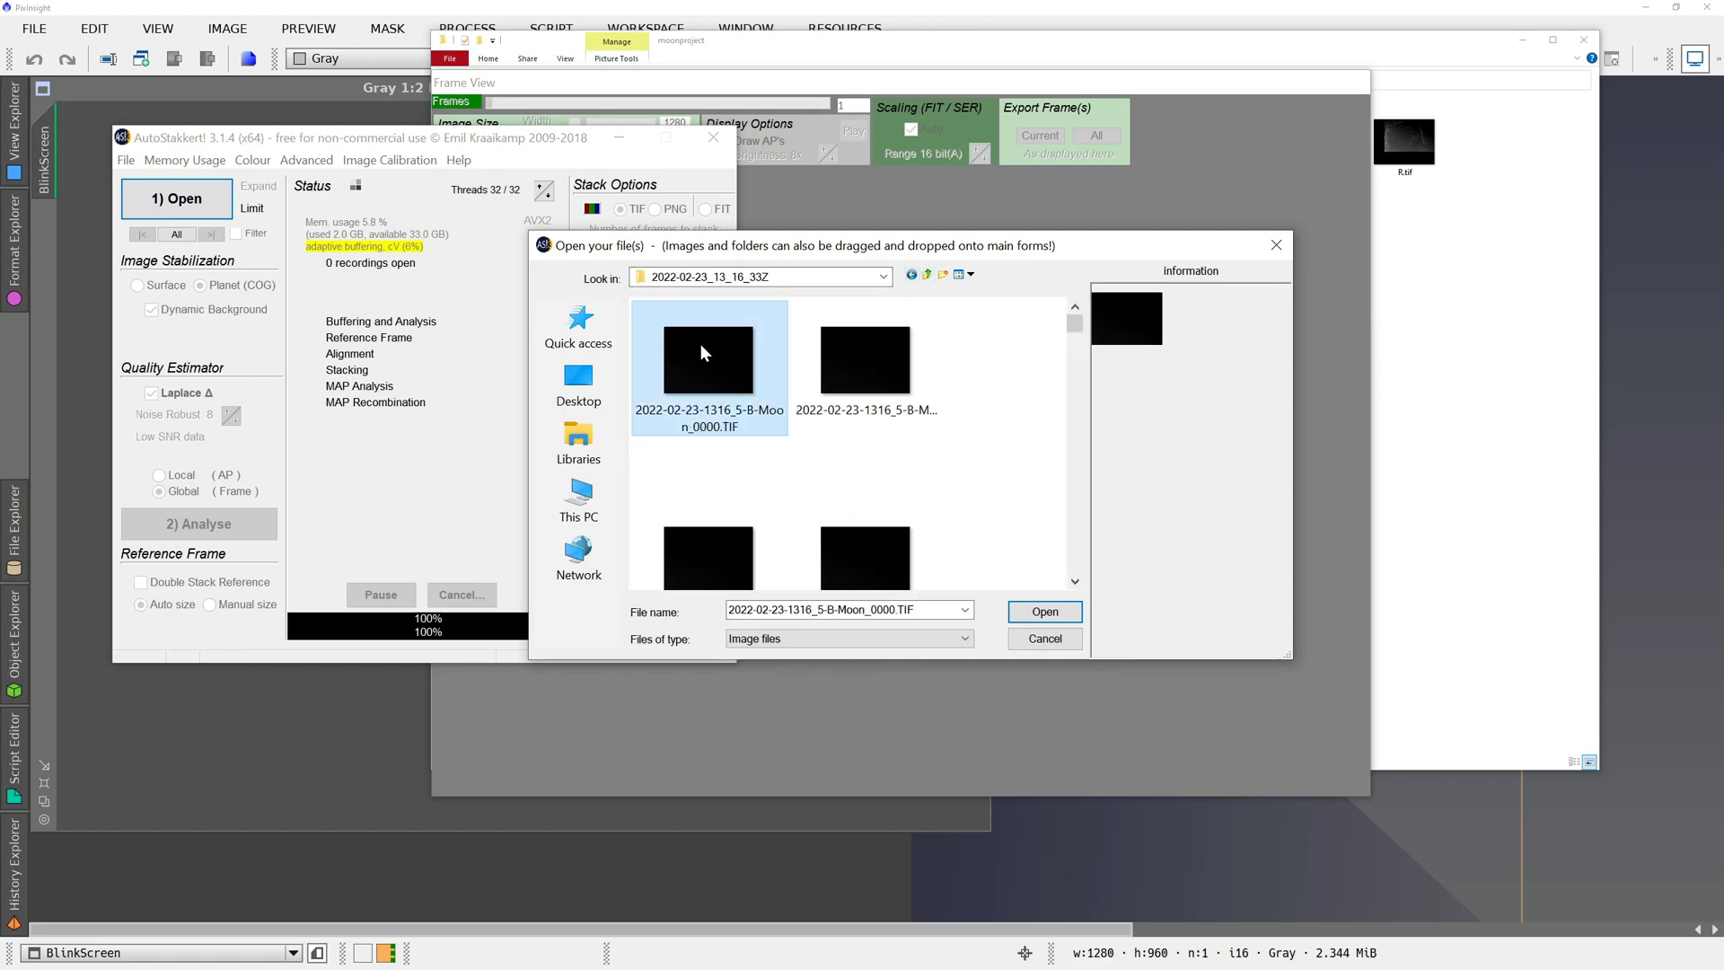
key(ctrl+a)
key(Return)
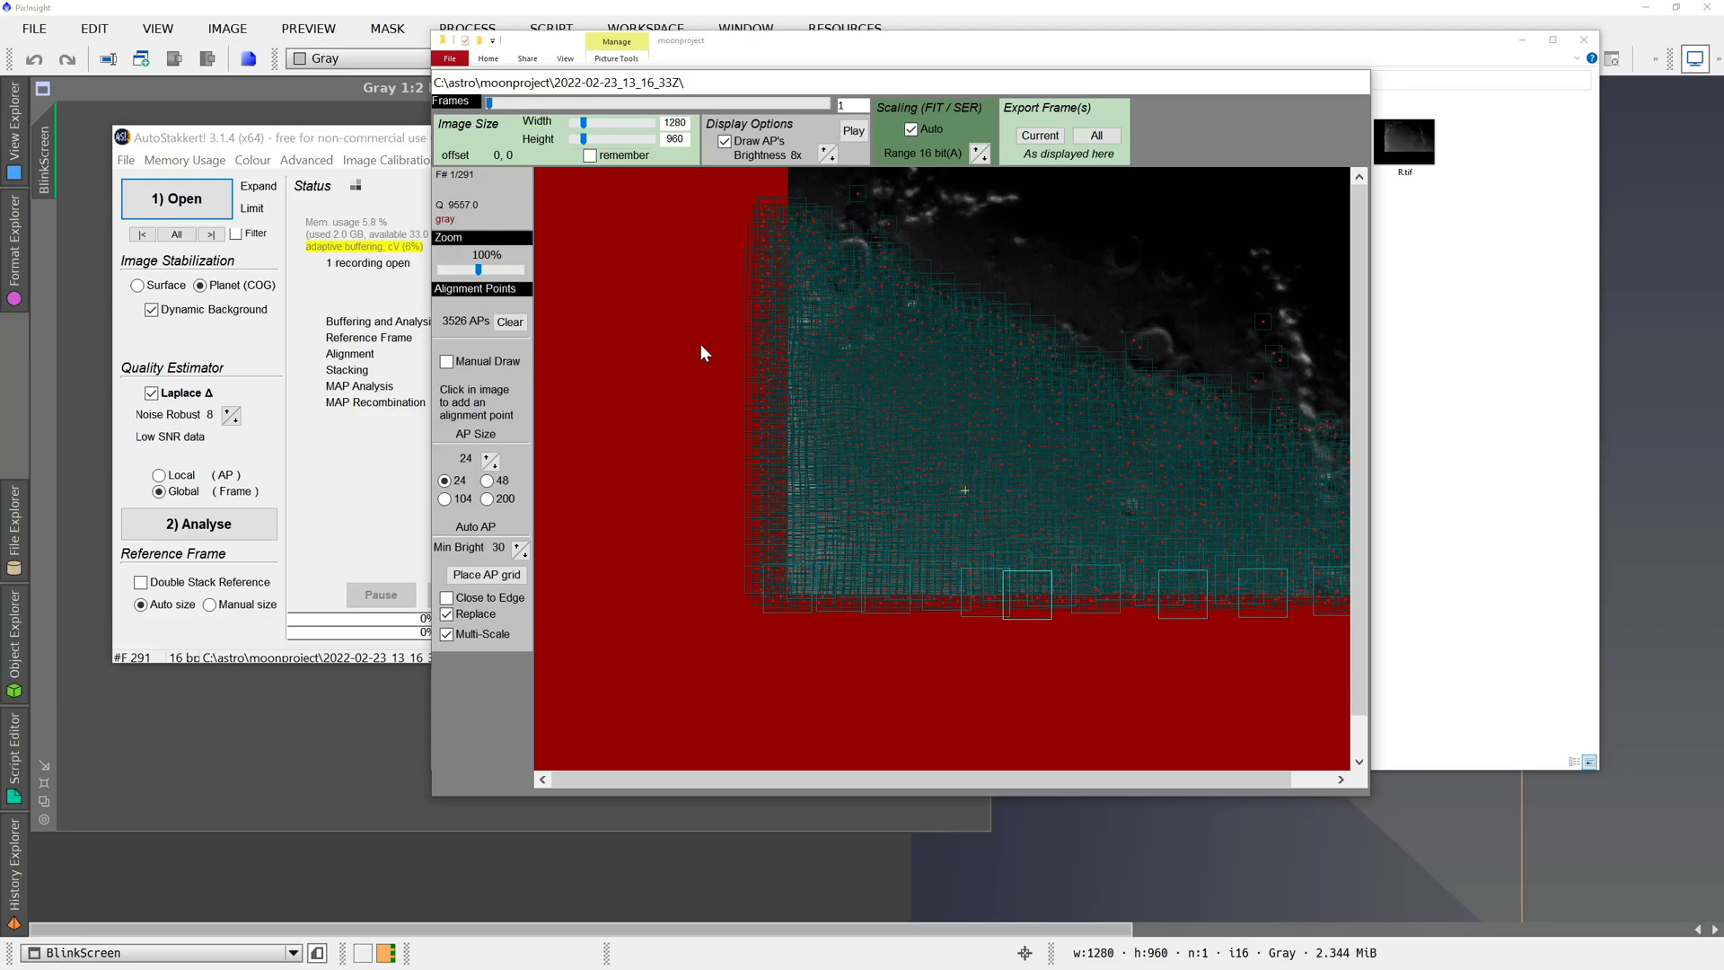
- Clear the alignment points, brighten the preview to 16x and enable Column Noise Correction
click(517, 327)
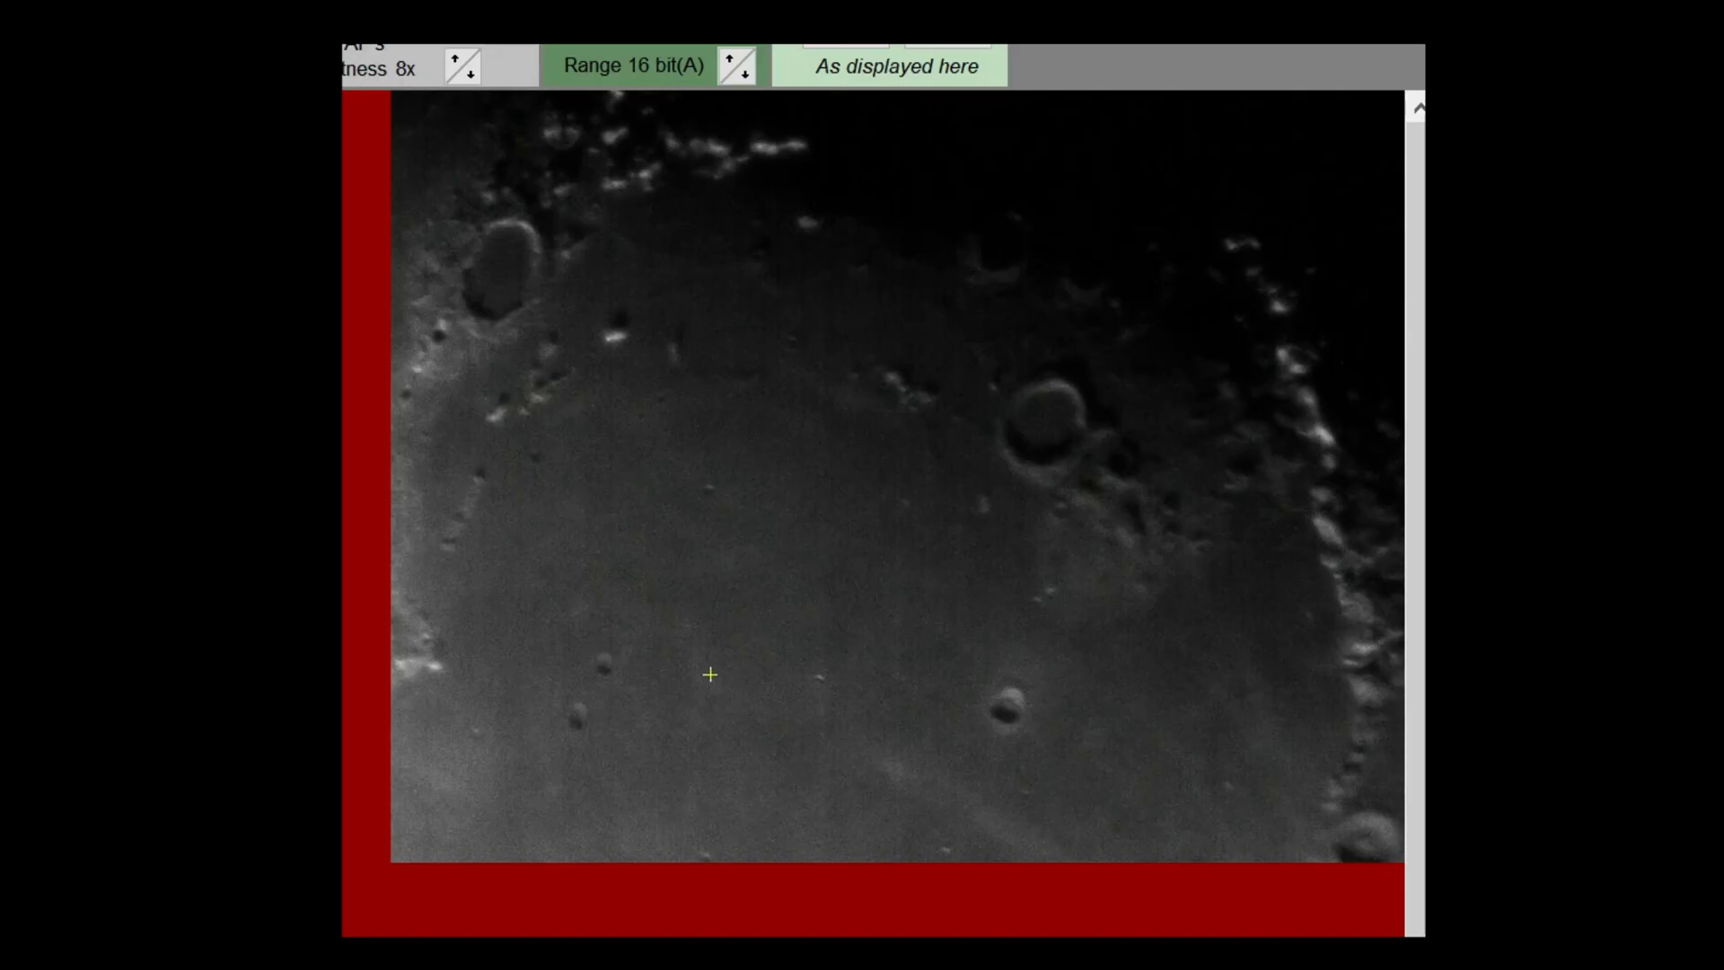
click(821, 149)
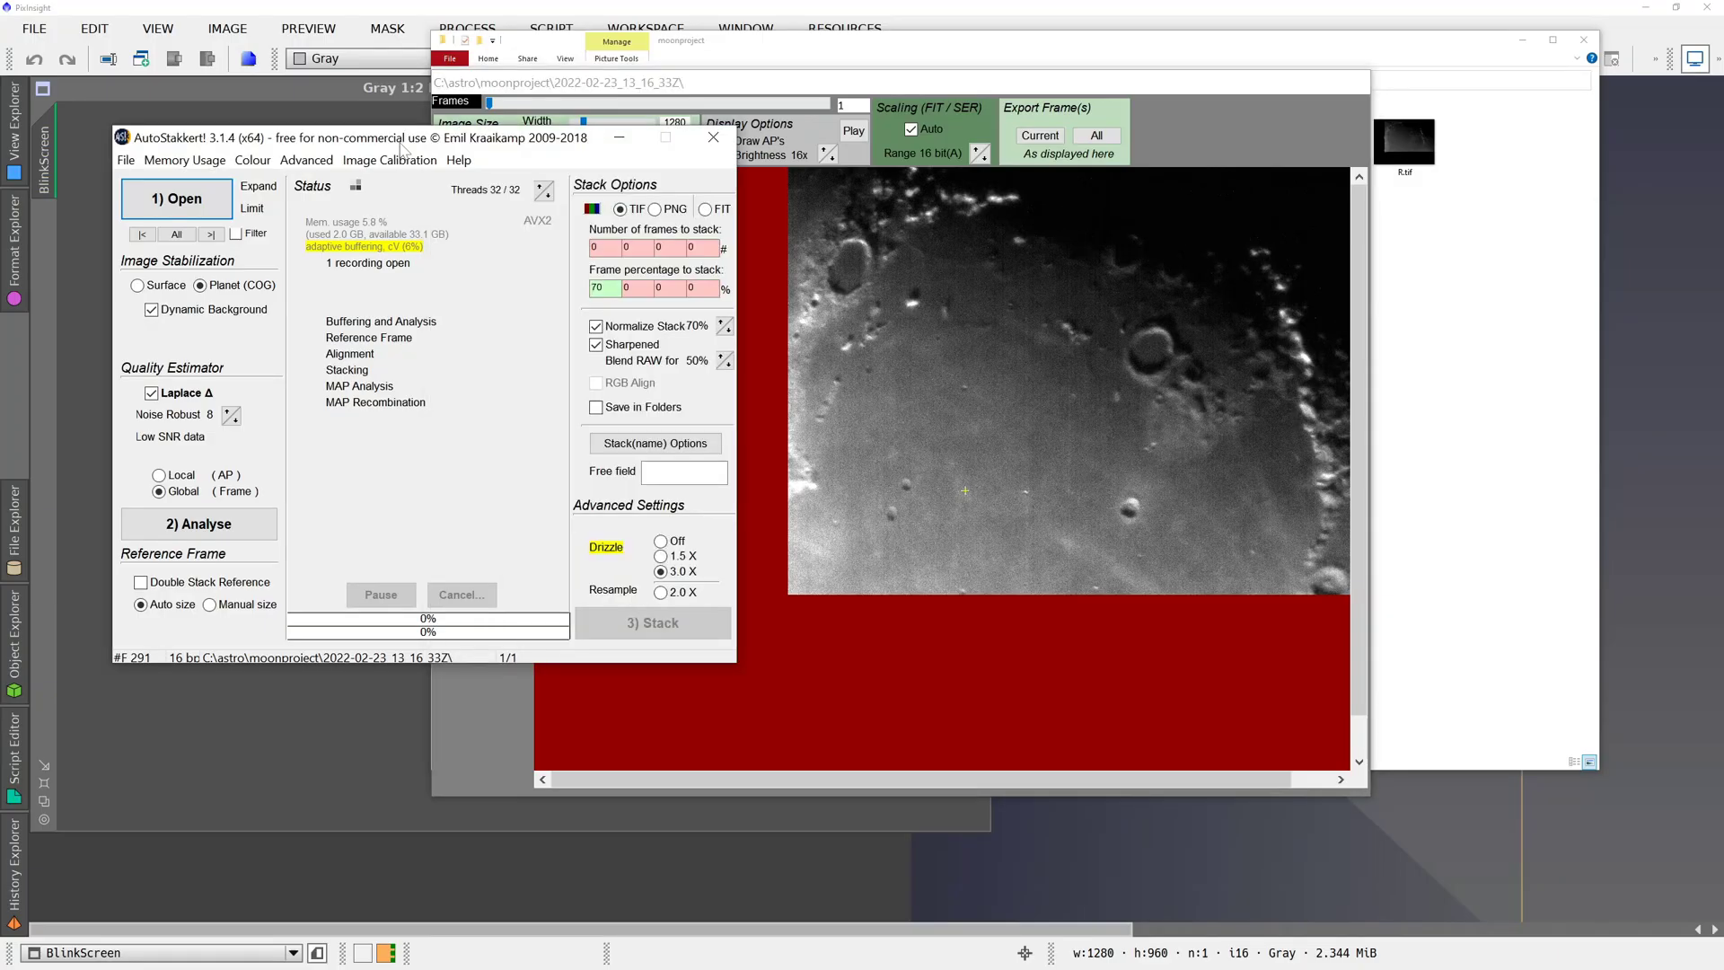
click(404, 160)
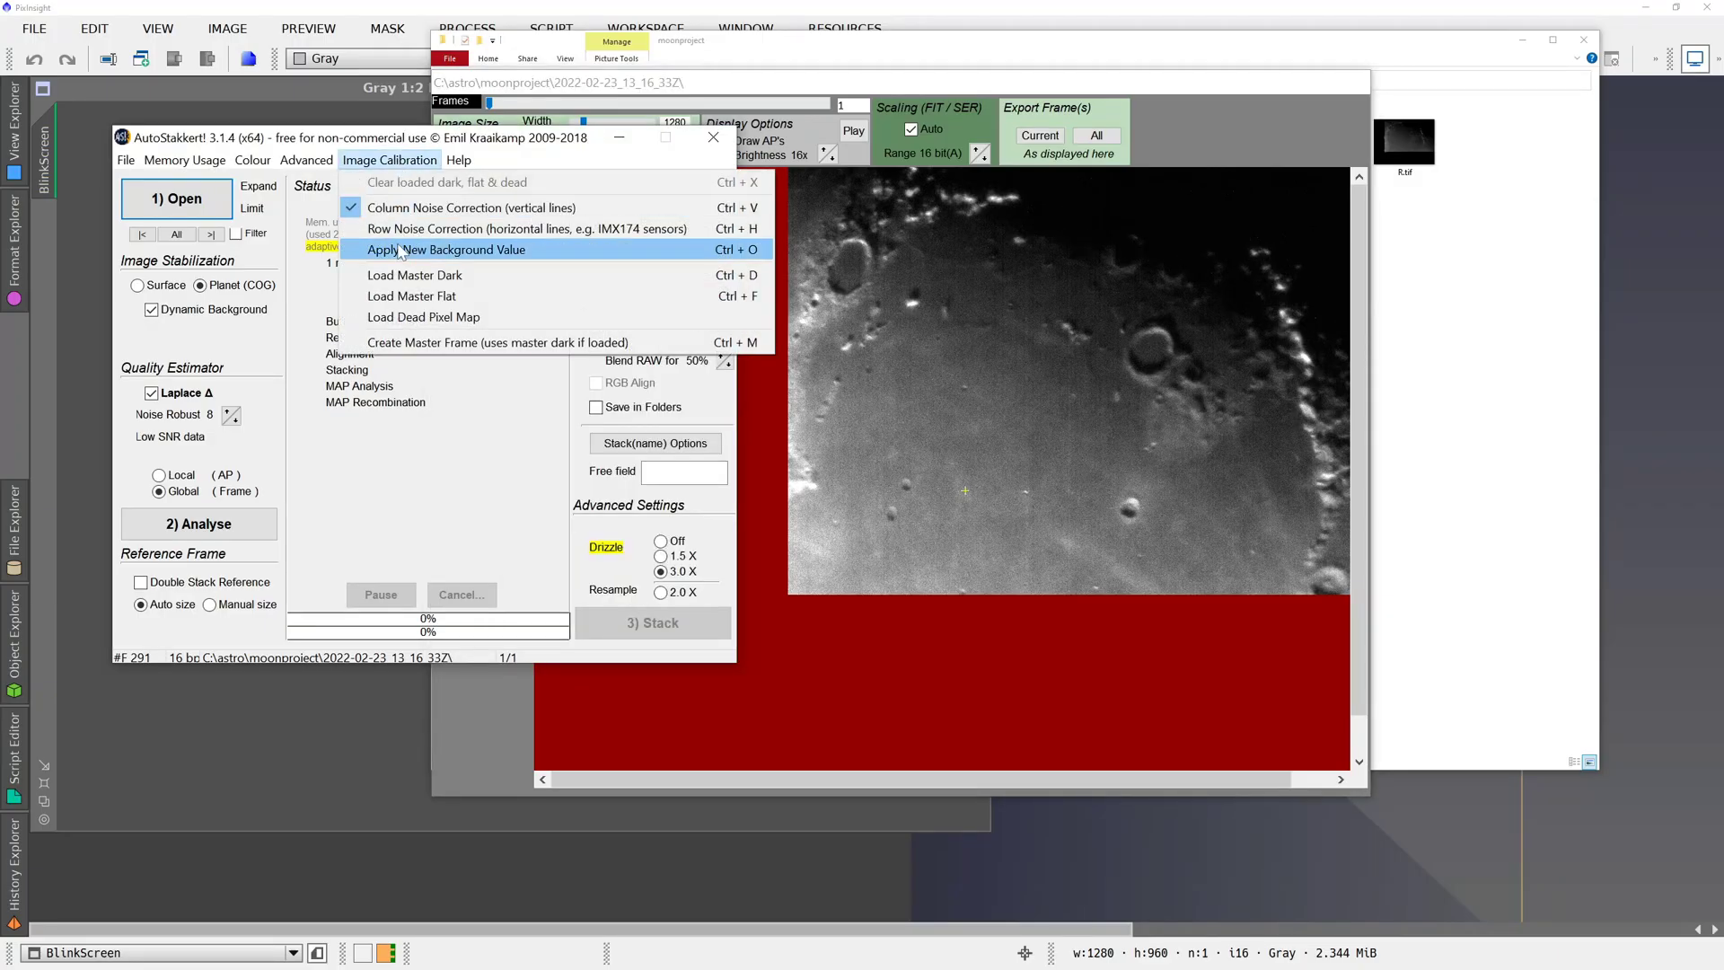
click(485, 210)
click(813, 266)
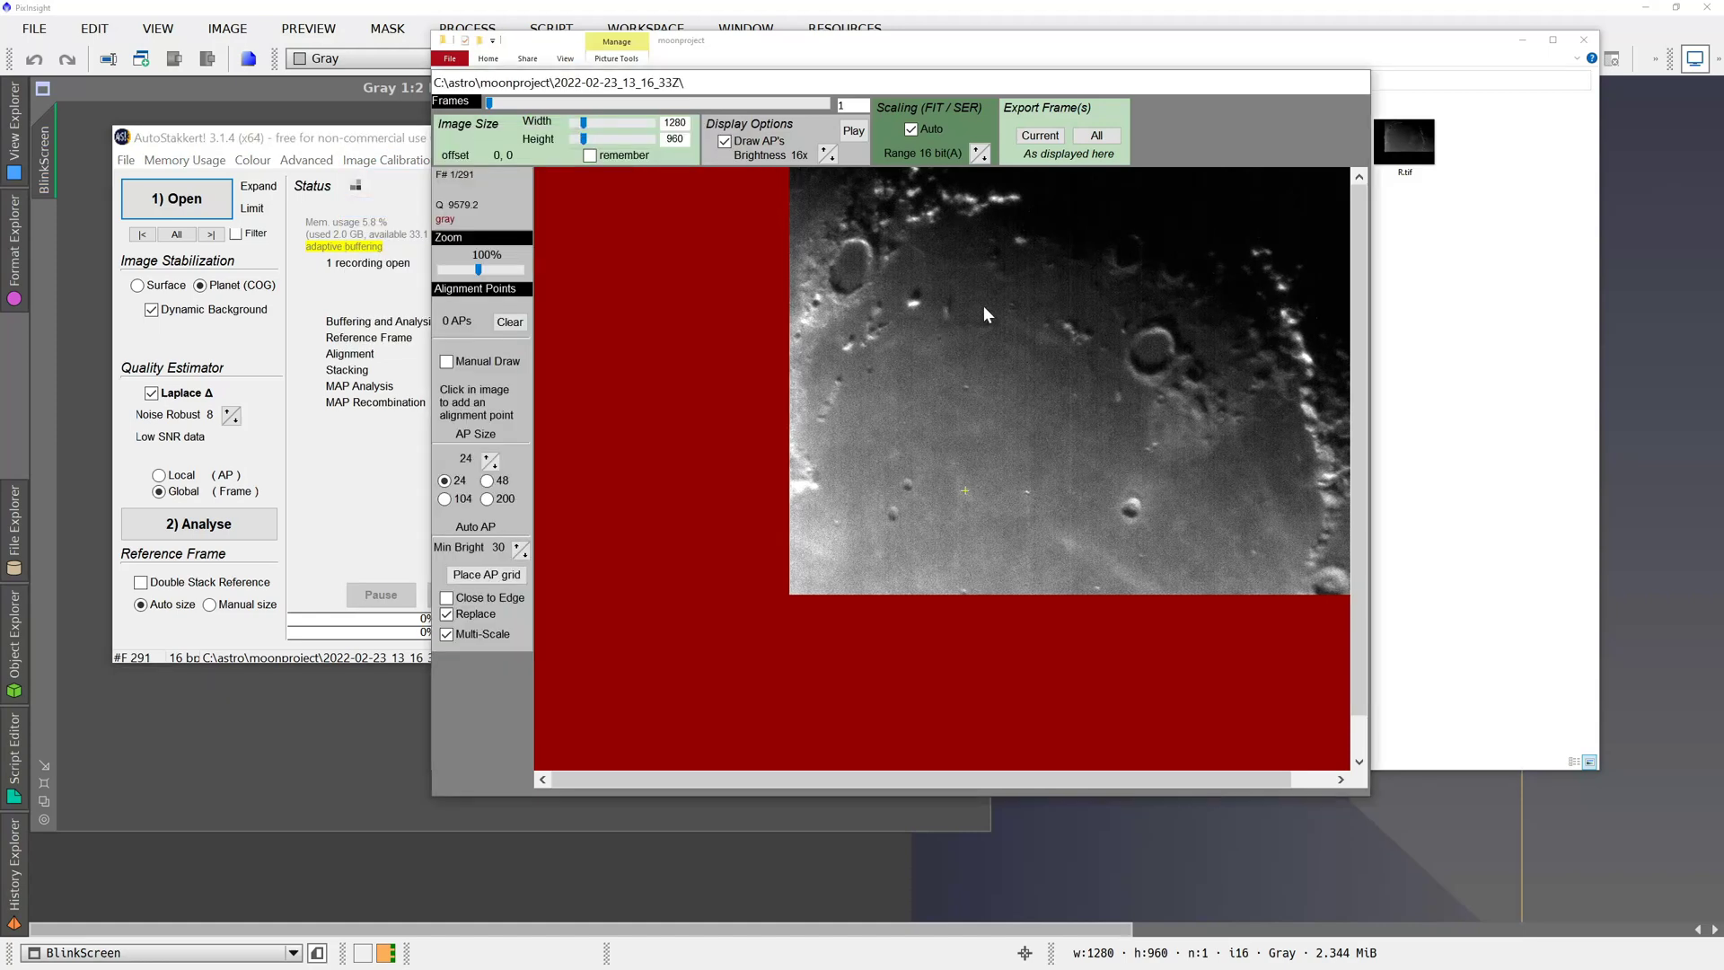
click(401, 162)
click(416, 204)
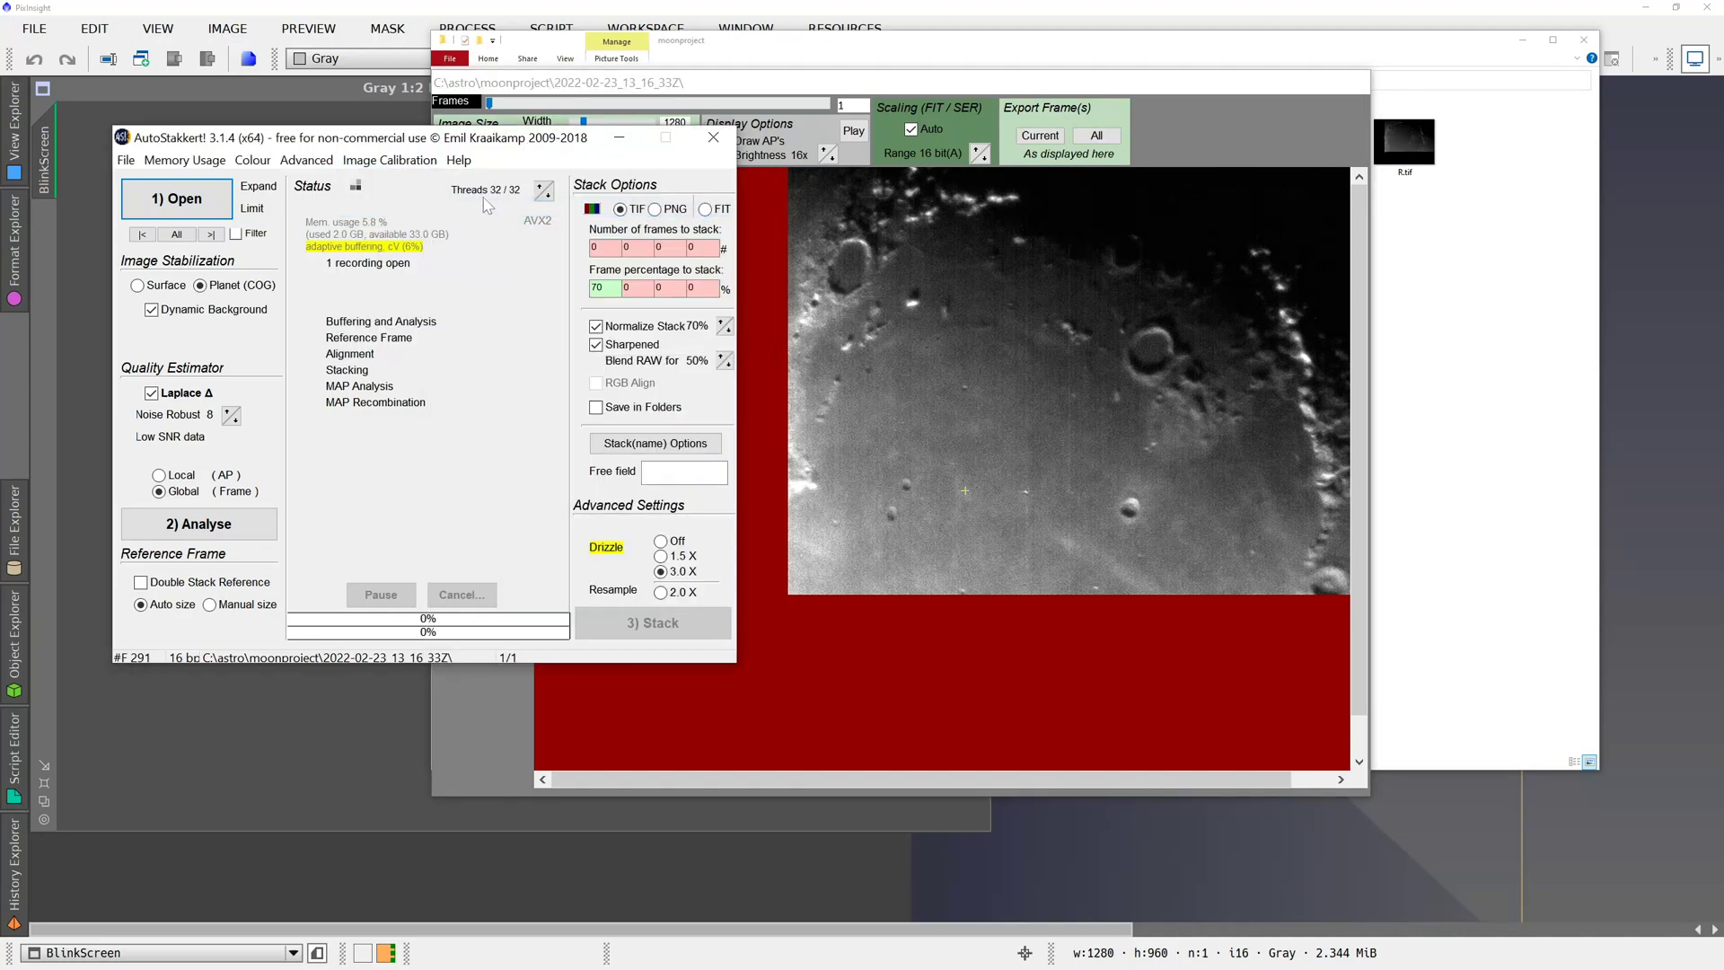
click(759, 153)
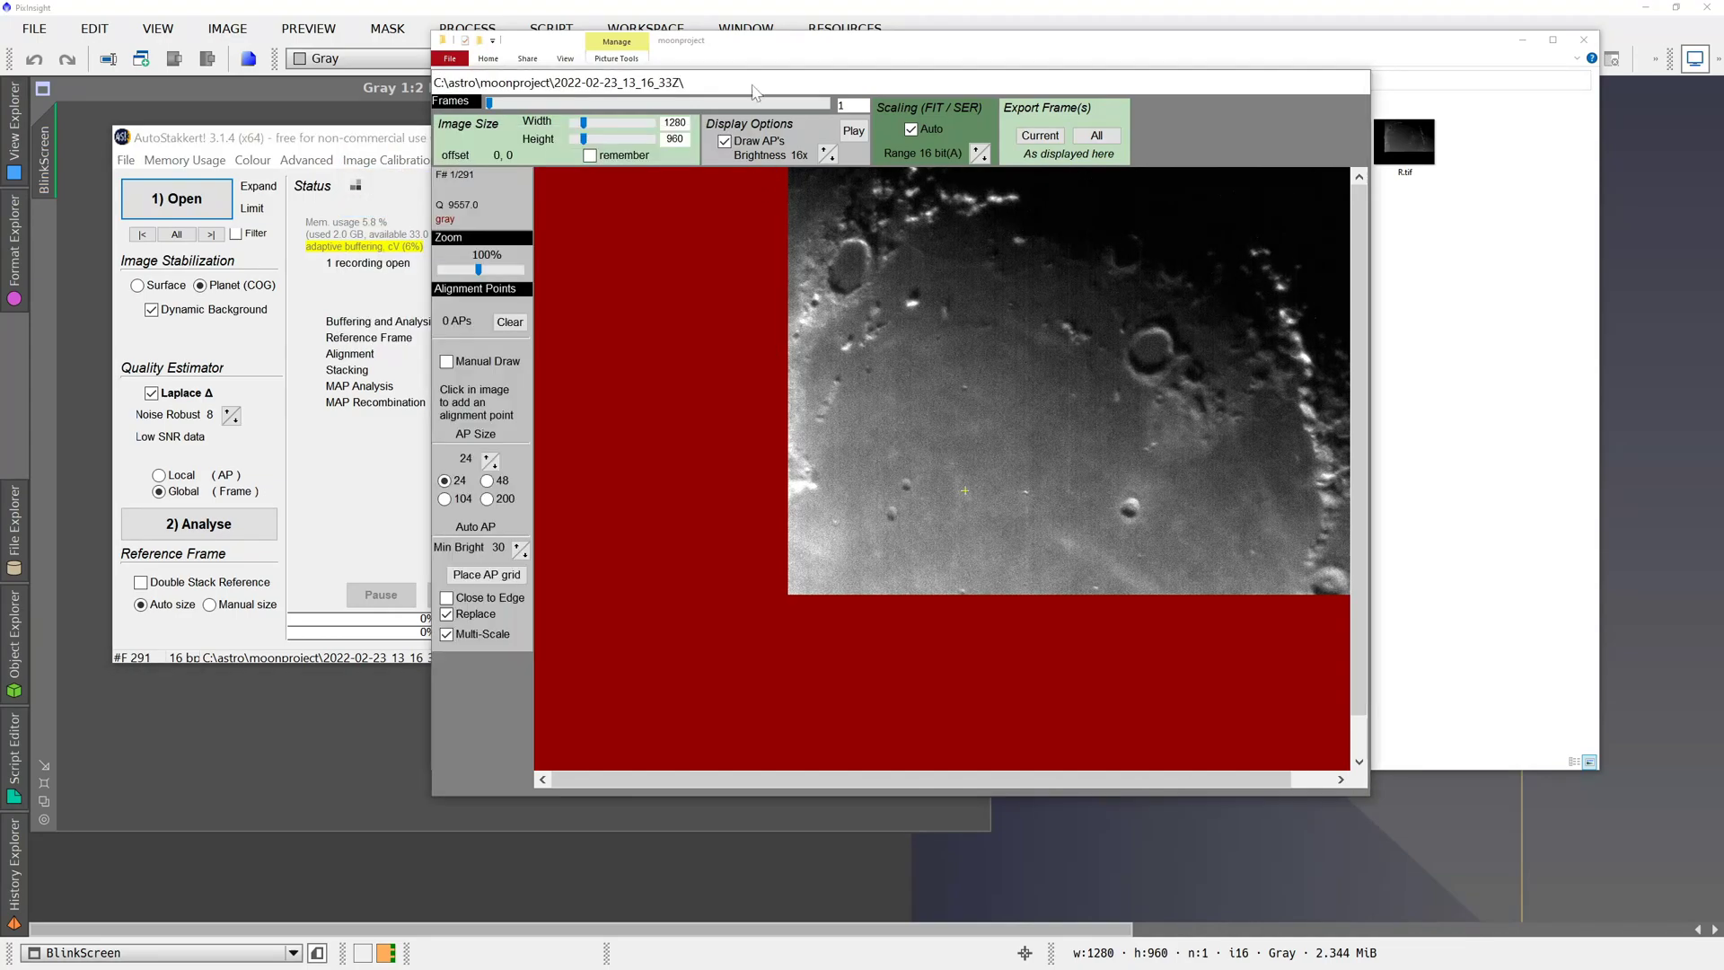
- Place an alignment-point grid, then analyse and stack the 33Z frames with 3x drizzle
click(487, 575)
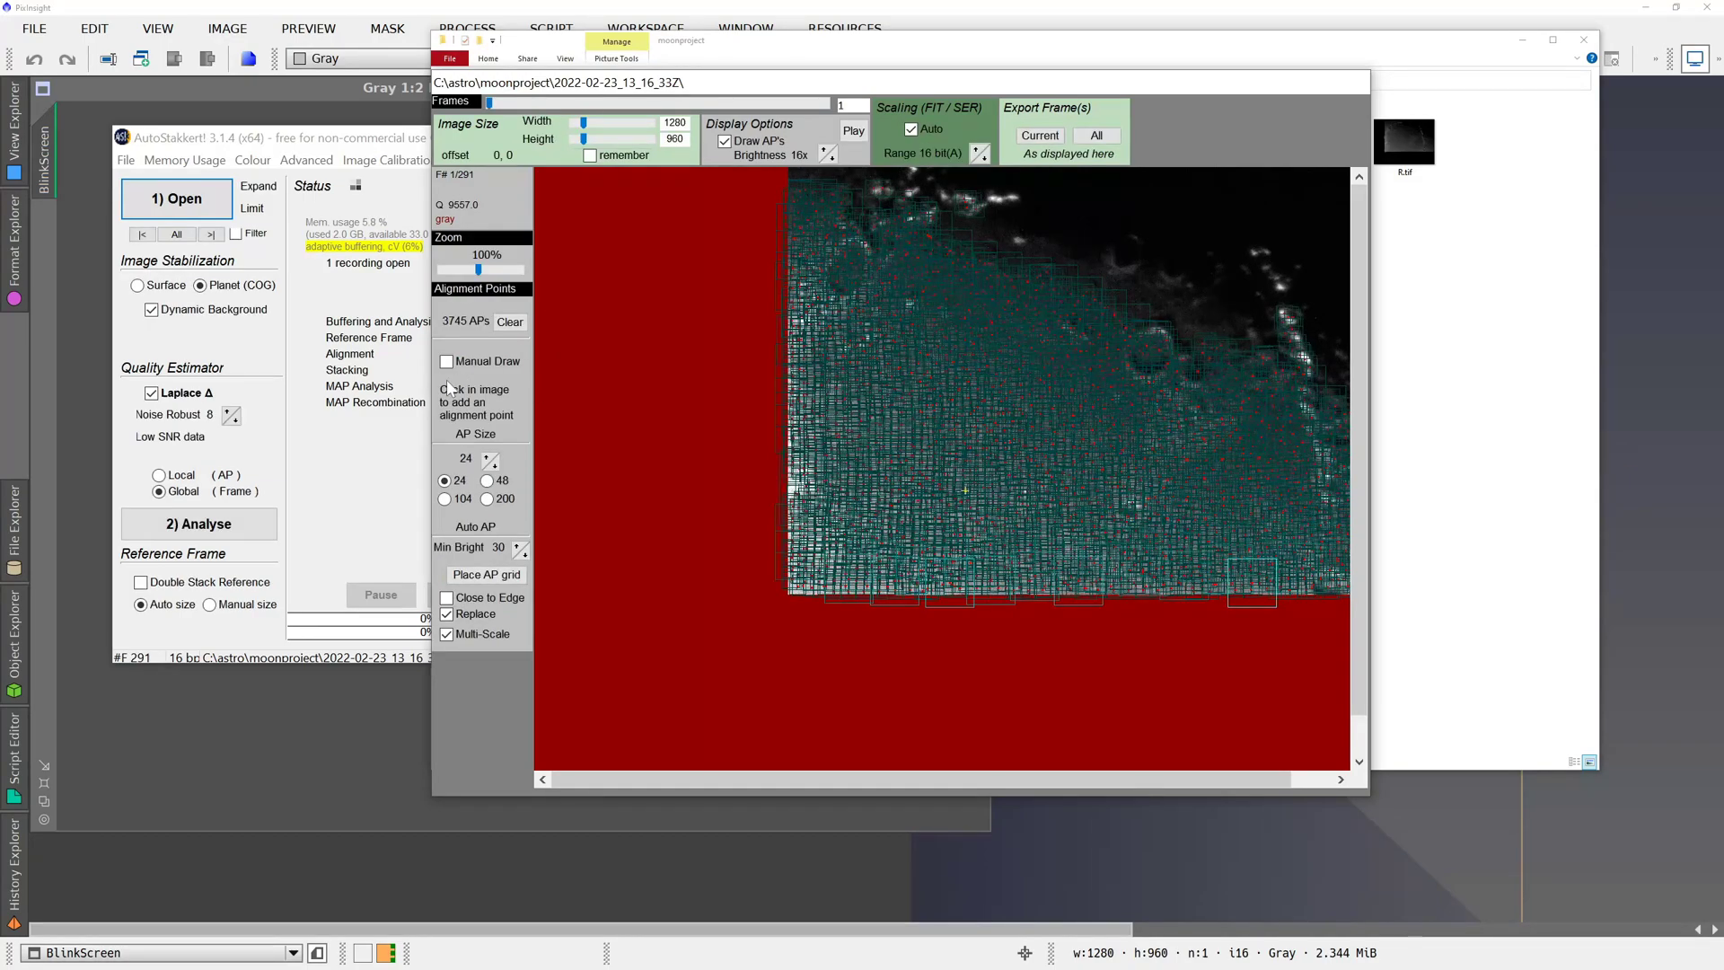
click(202, 523)
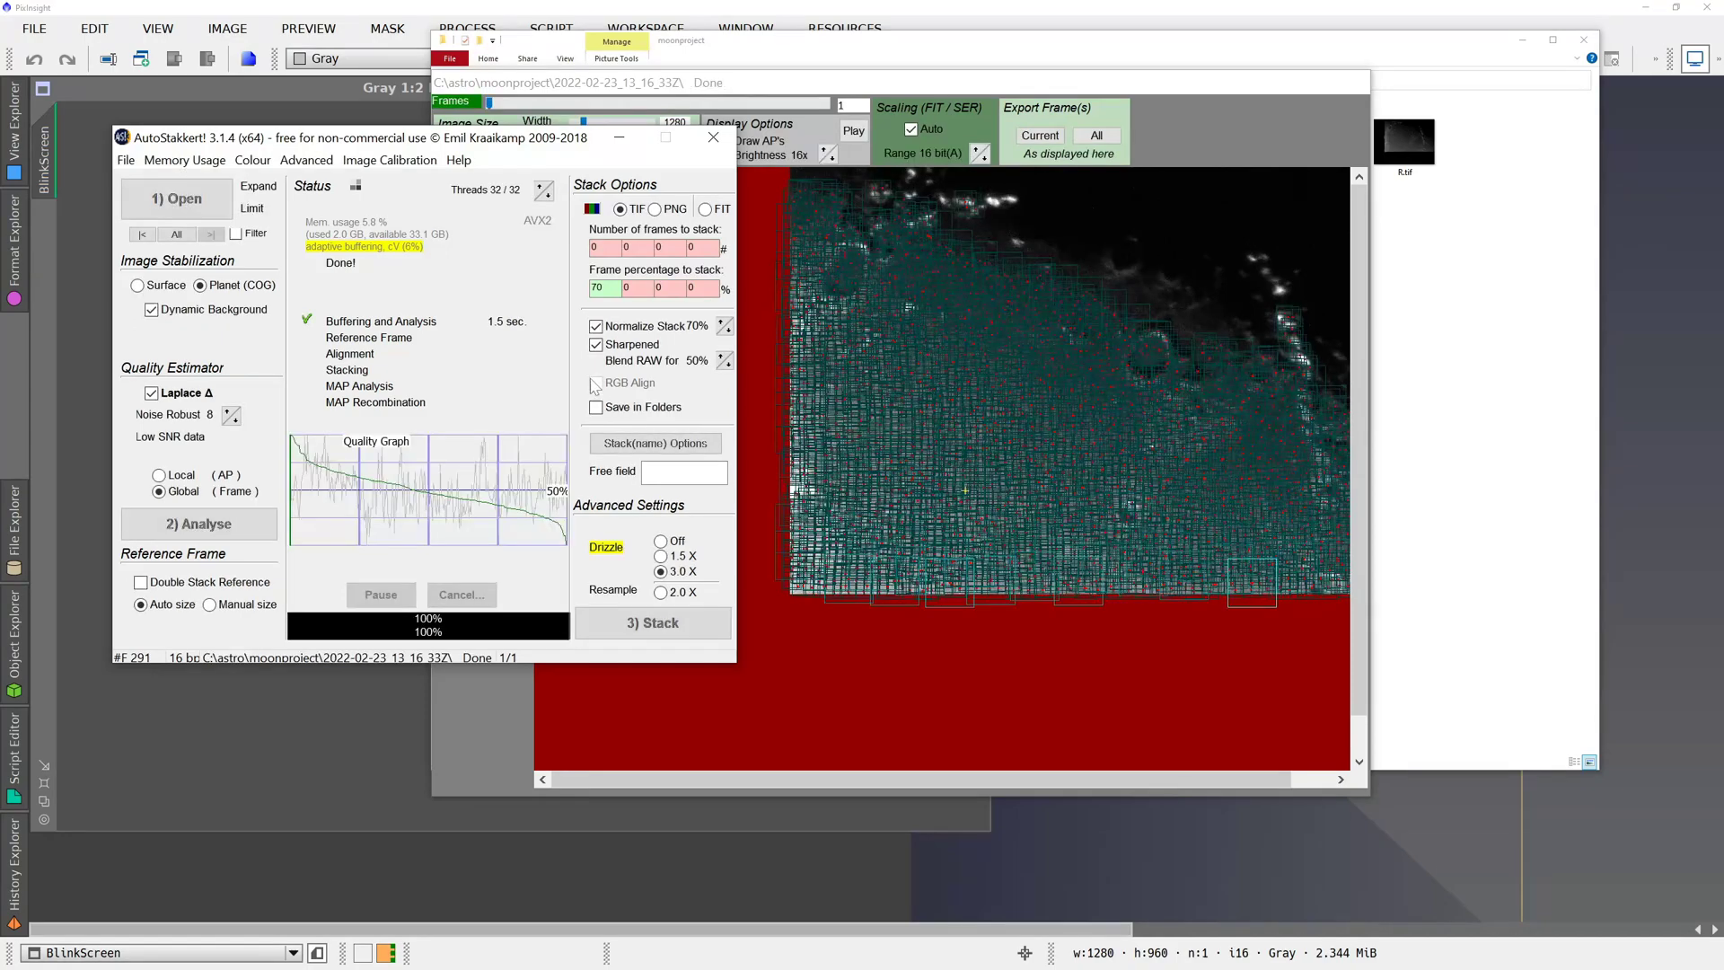
click(659, 622)
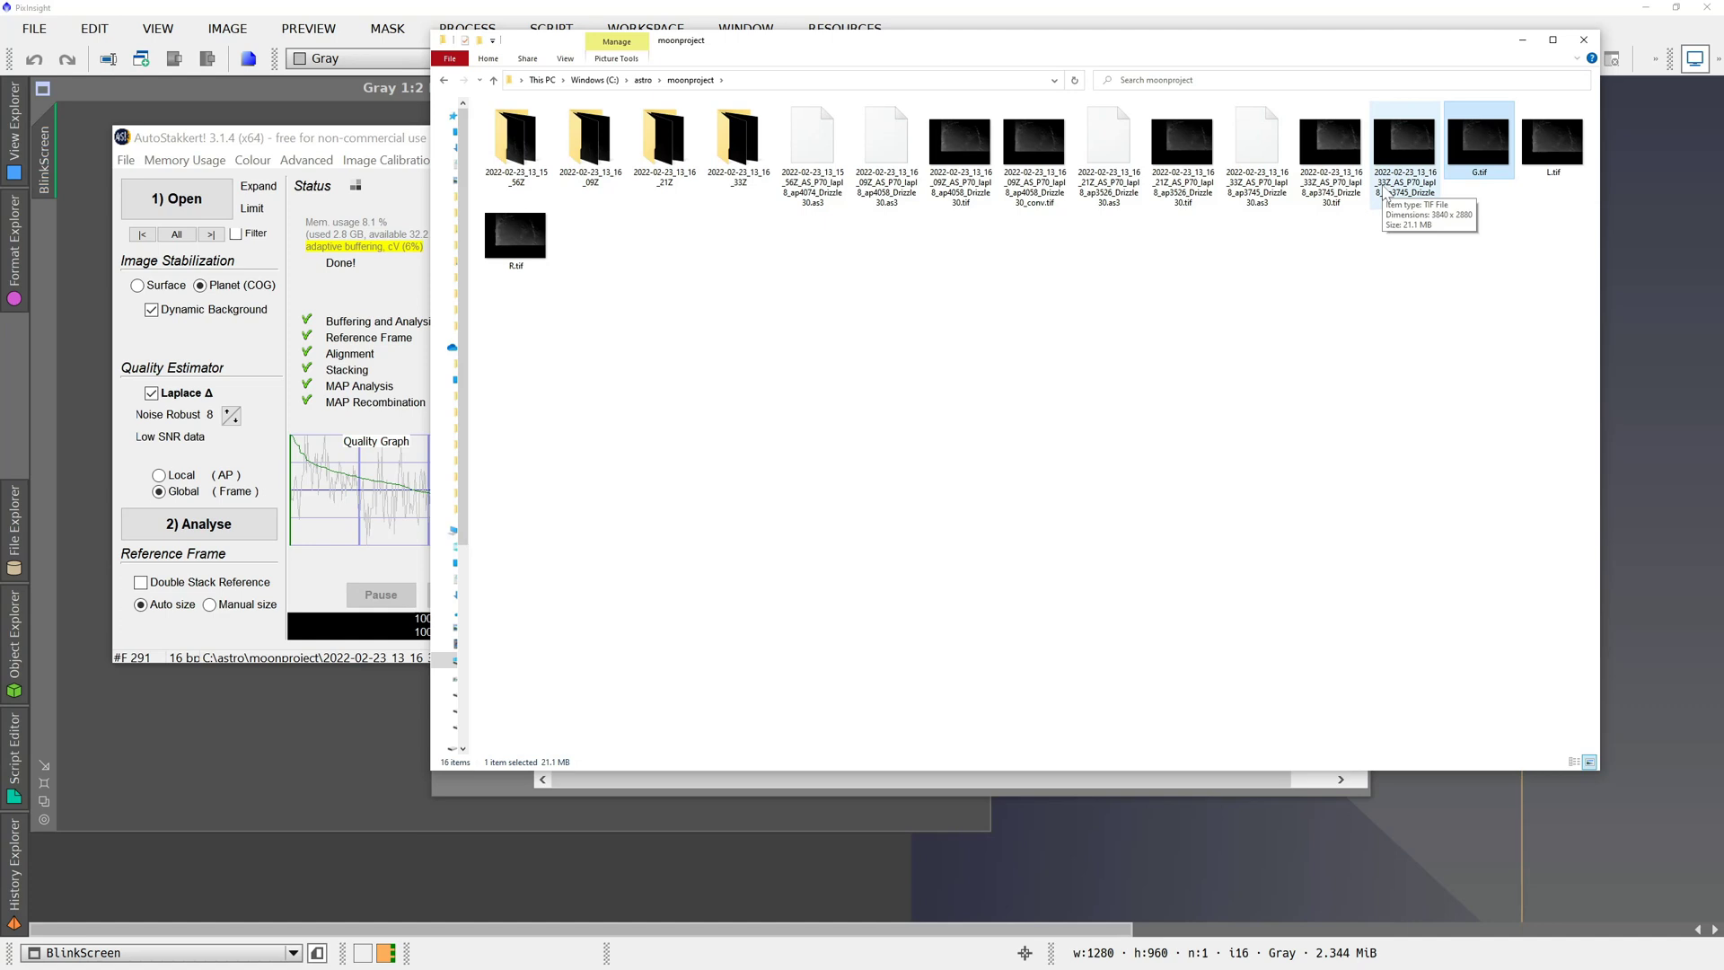
- Rename the new 33Z stacked TIF to B.tif
click(1386, 193)
key(F2)
text(B.tif)
key(Return)
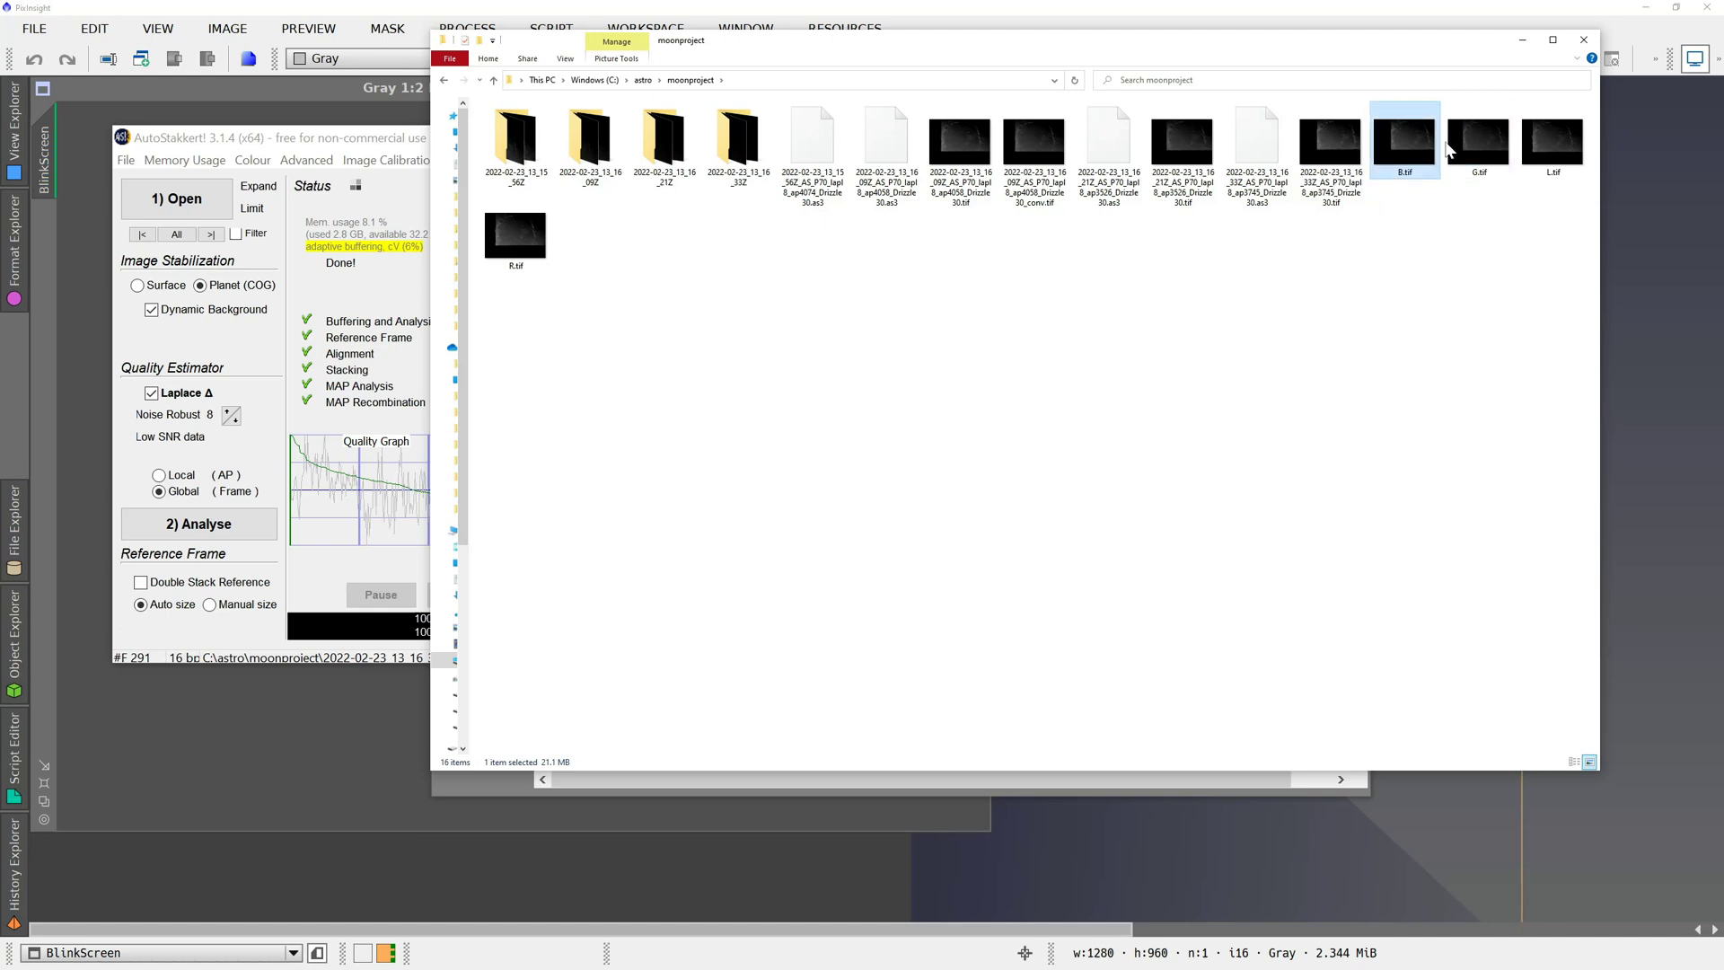
- Open R.tif, B.tif, G.tif and L.tif together in PixInsight
click(538, 266)
click(1420, 142)
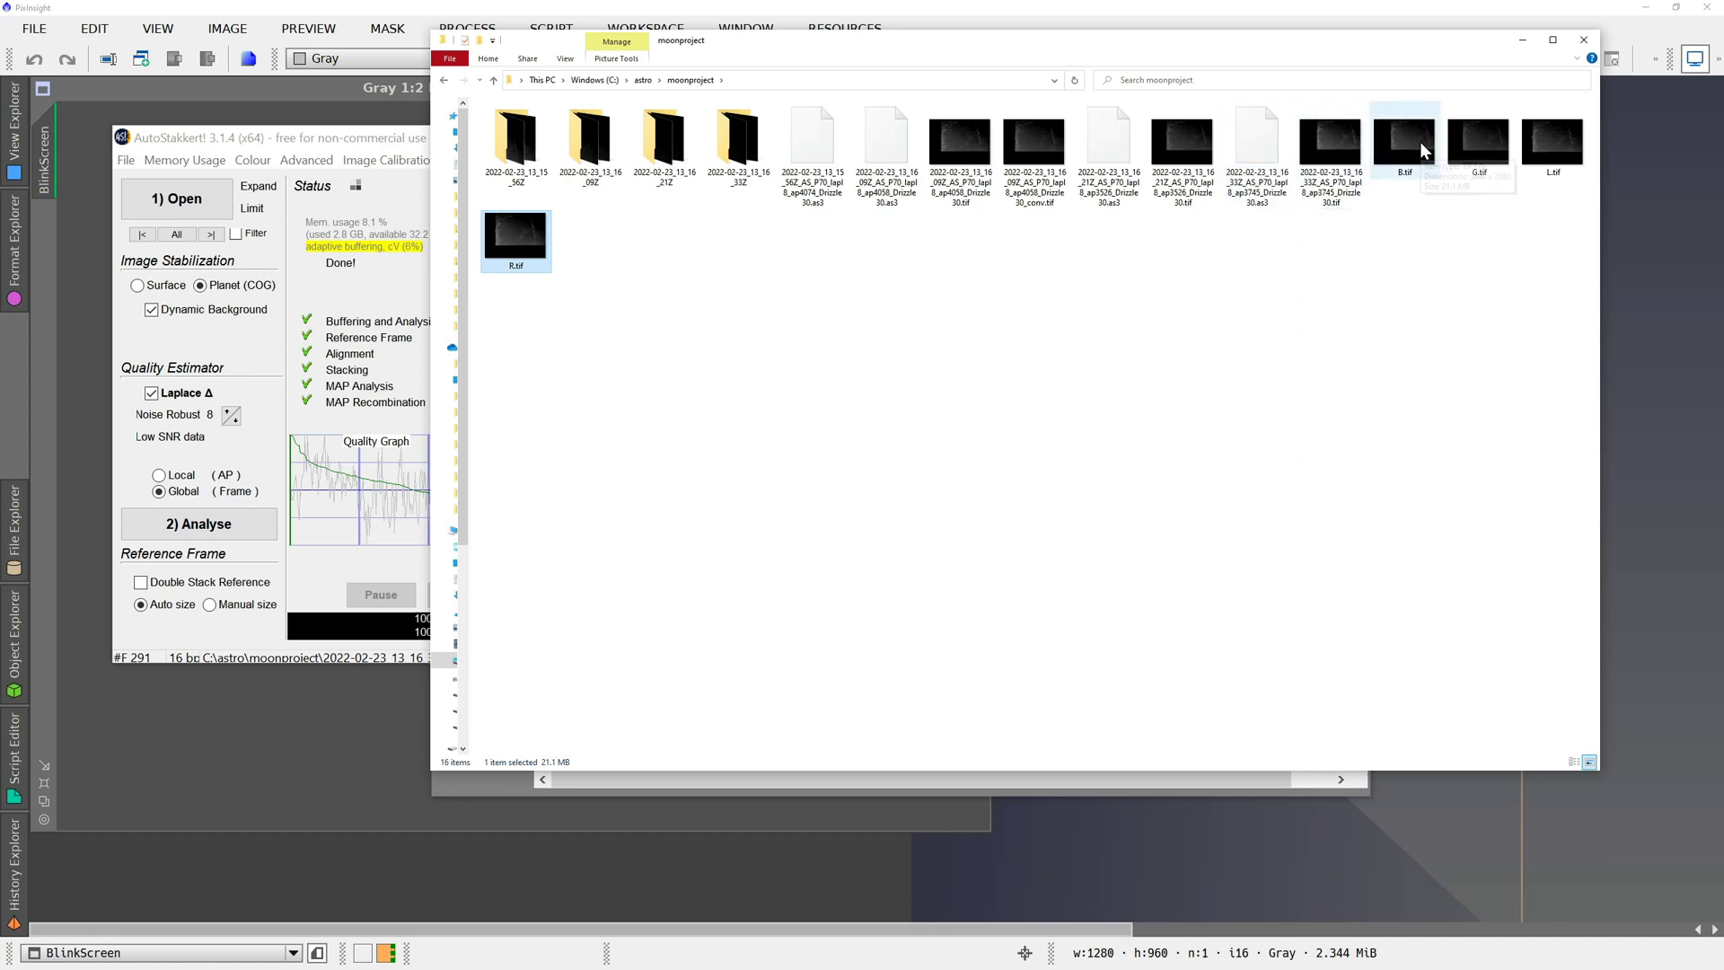
ctrl+click(1482, 148)
ctrl+click(1531, 147)
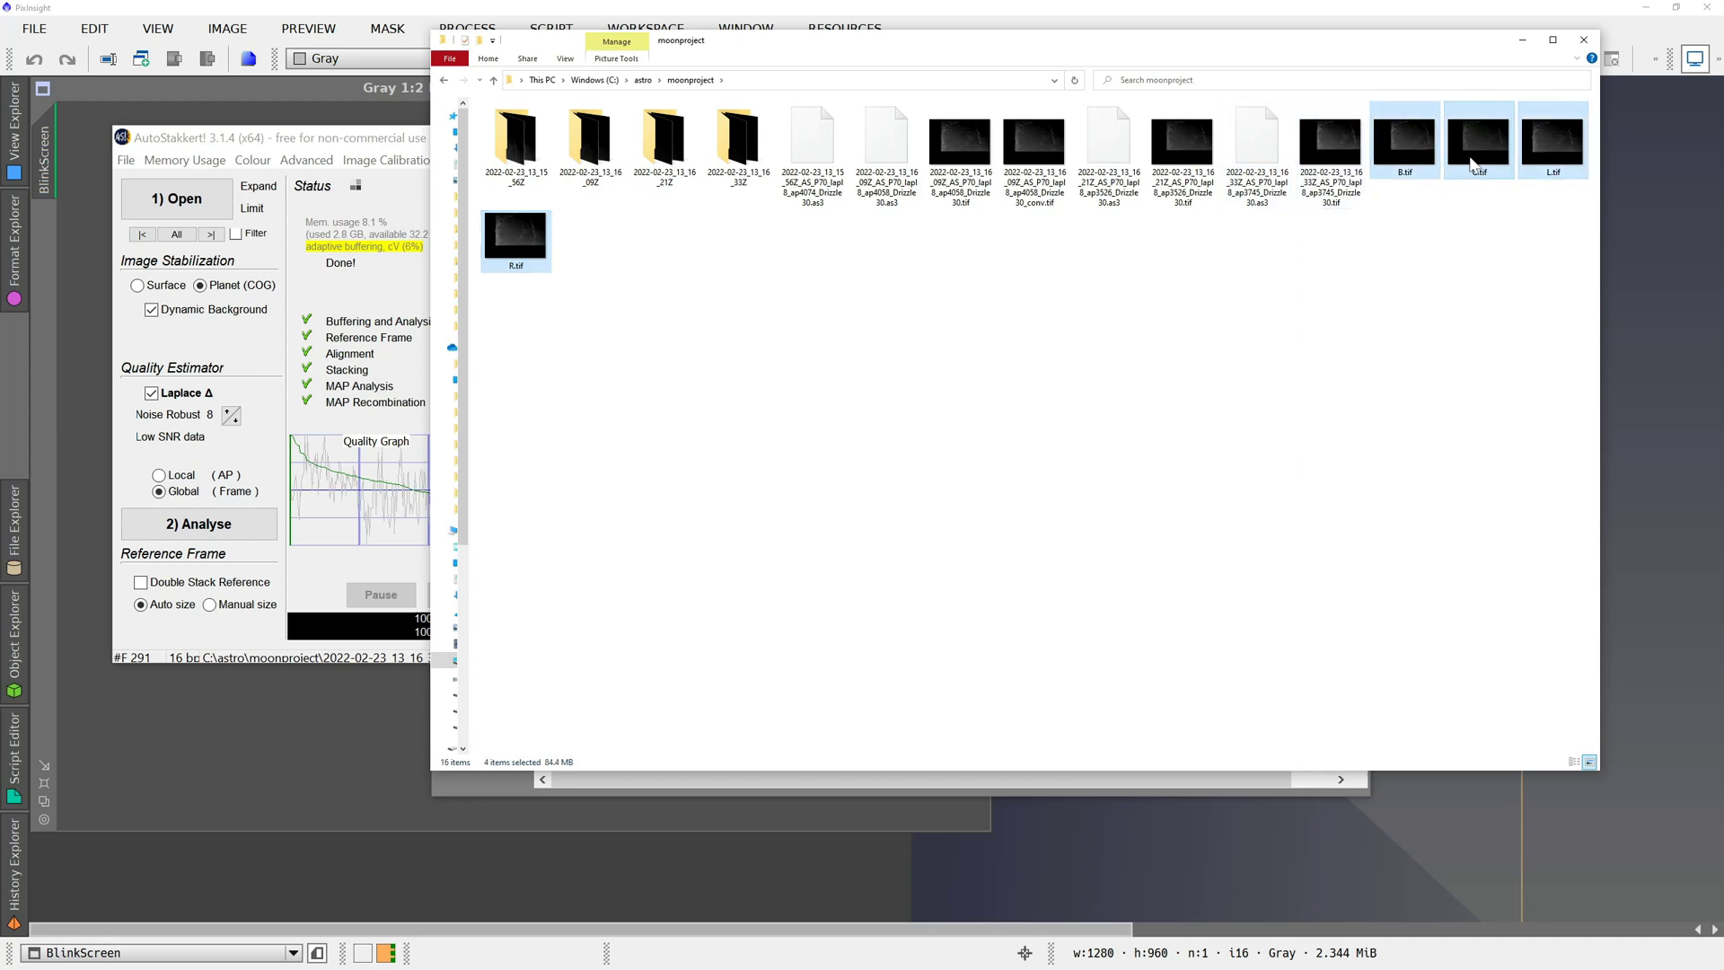
drag(1473, 165, 1607, 310)
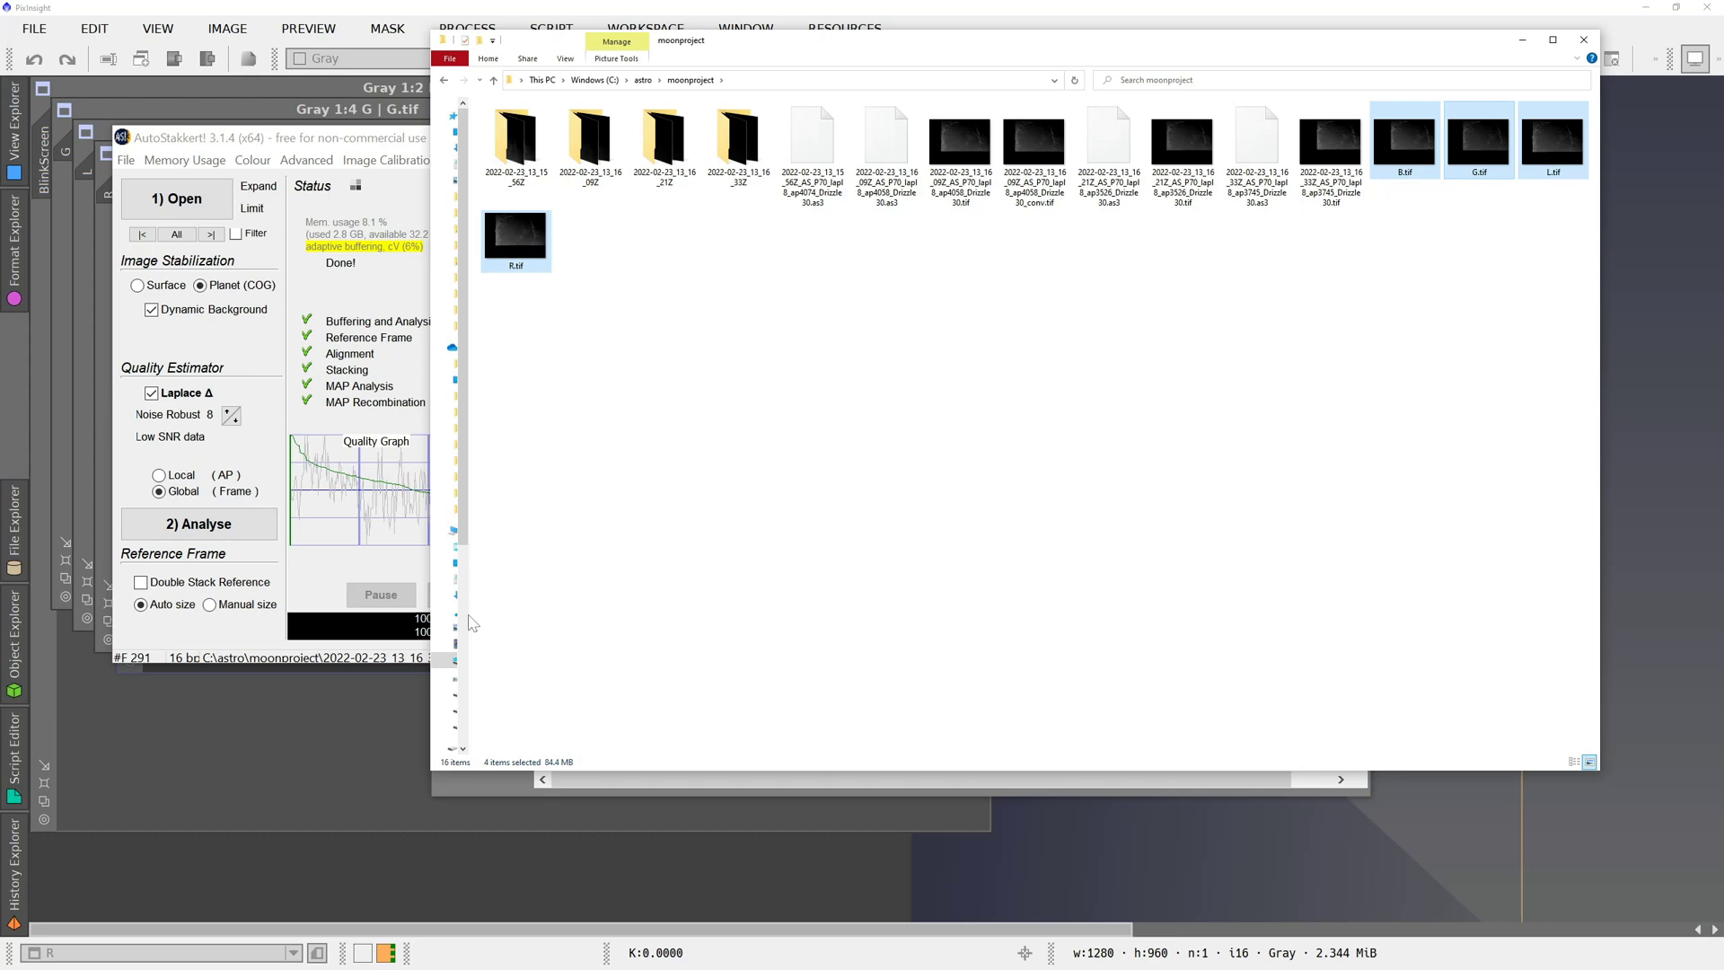
- Close AutoStakkert! and its remaining frame window
click(388, 145)
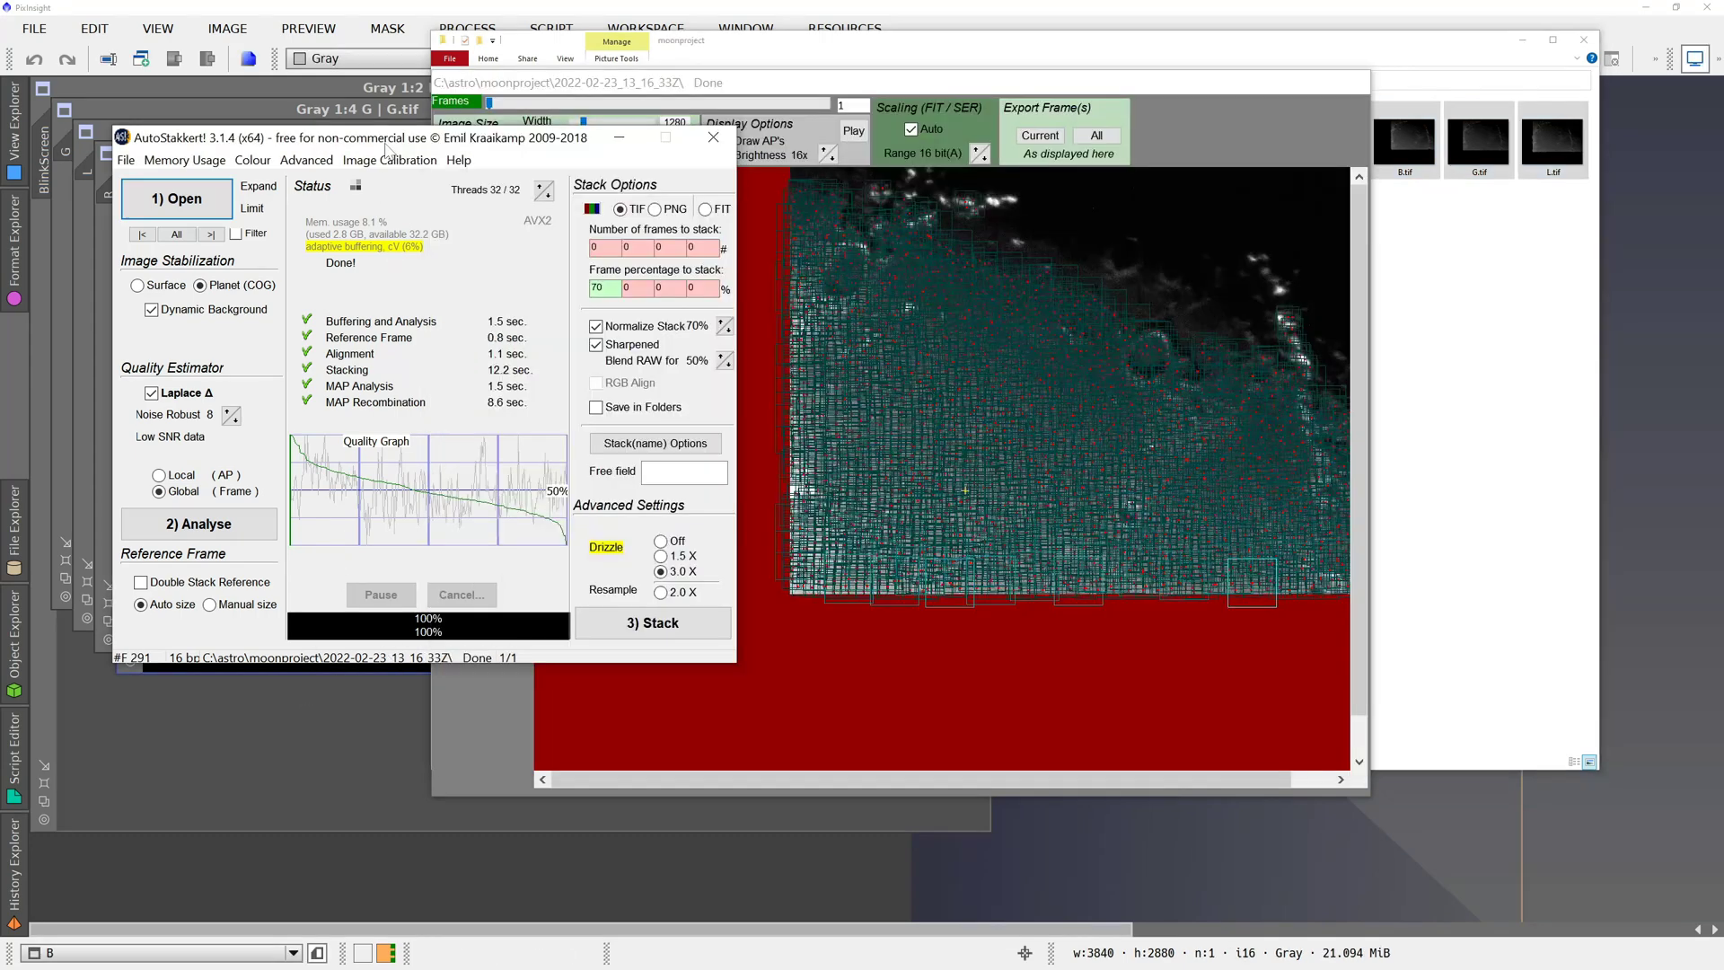
click(713, 138)
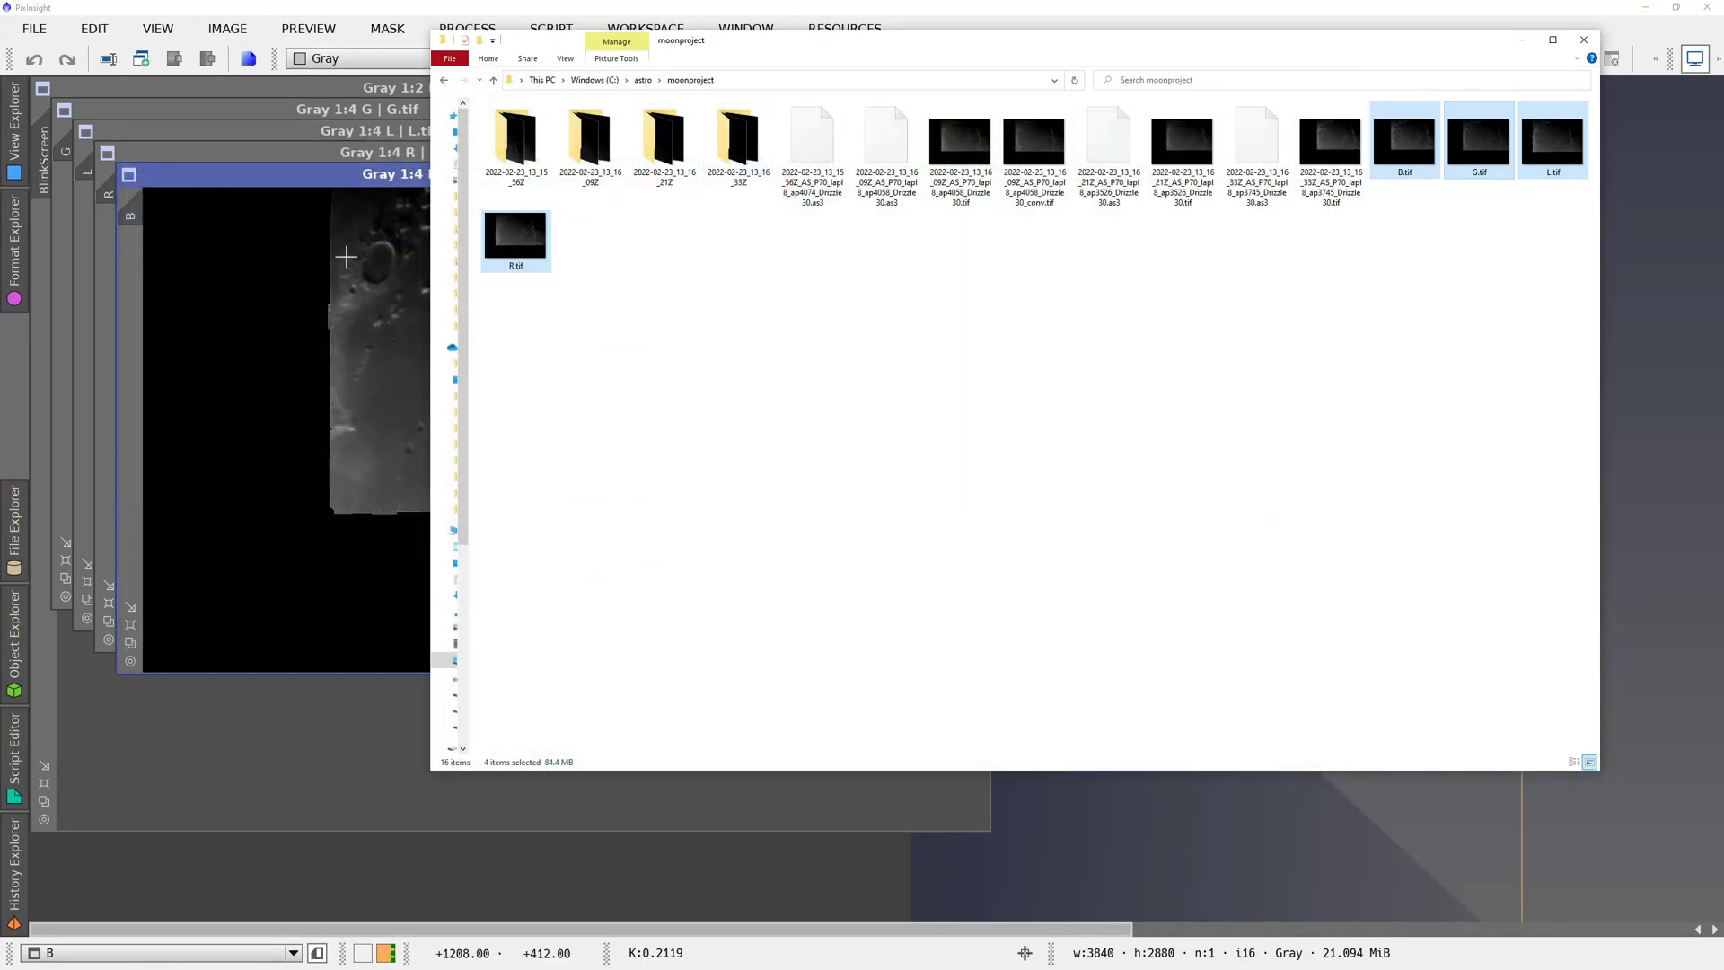
click(337, 193)
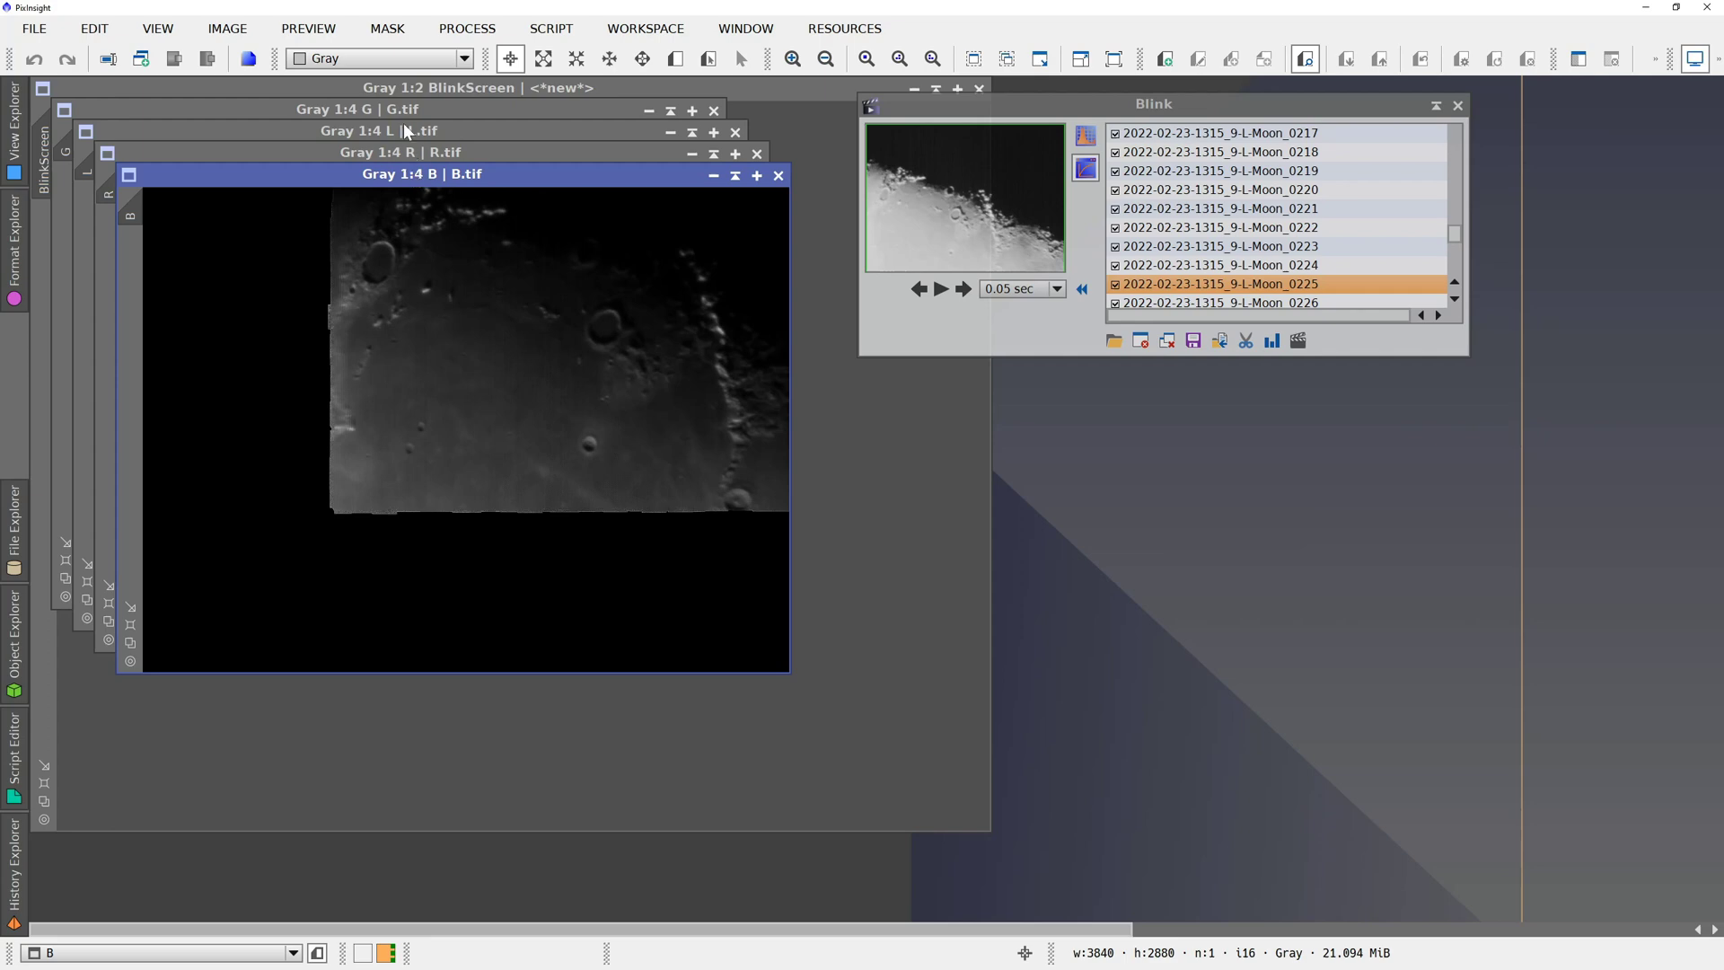
- Reposition the L.tif and R.tif windows and bring the B, G and R channel images forward
drag(406, 132, 509, 316)
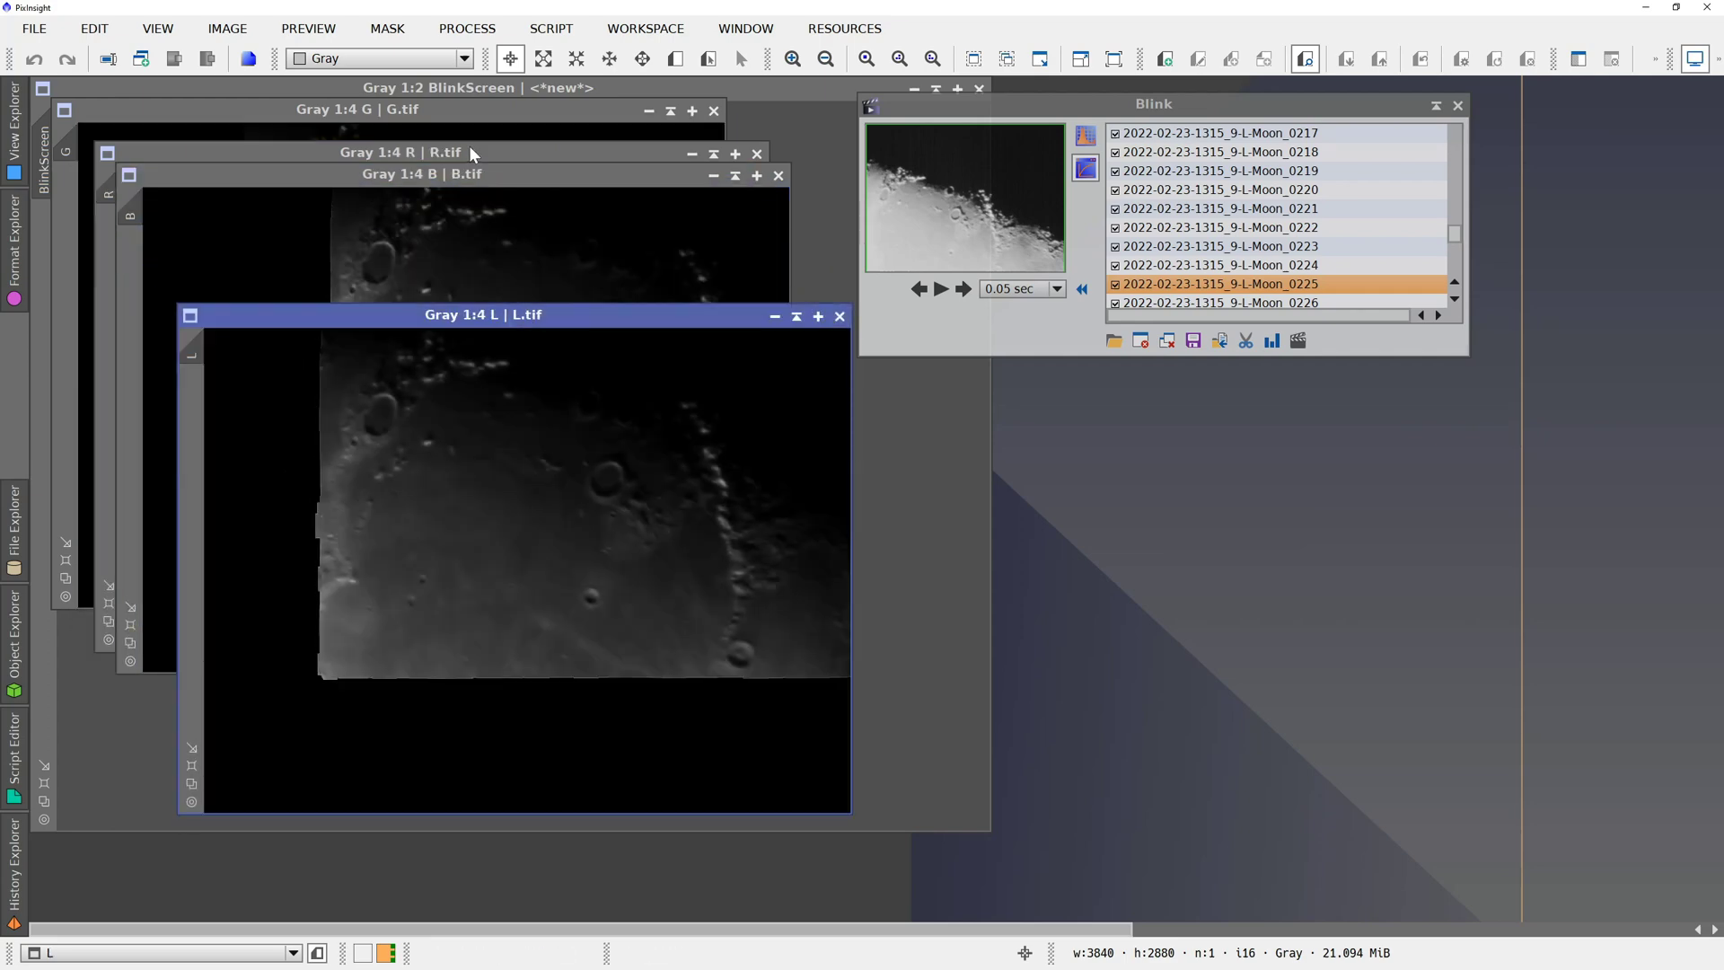
drag(470, 152, 551, 311)
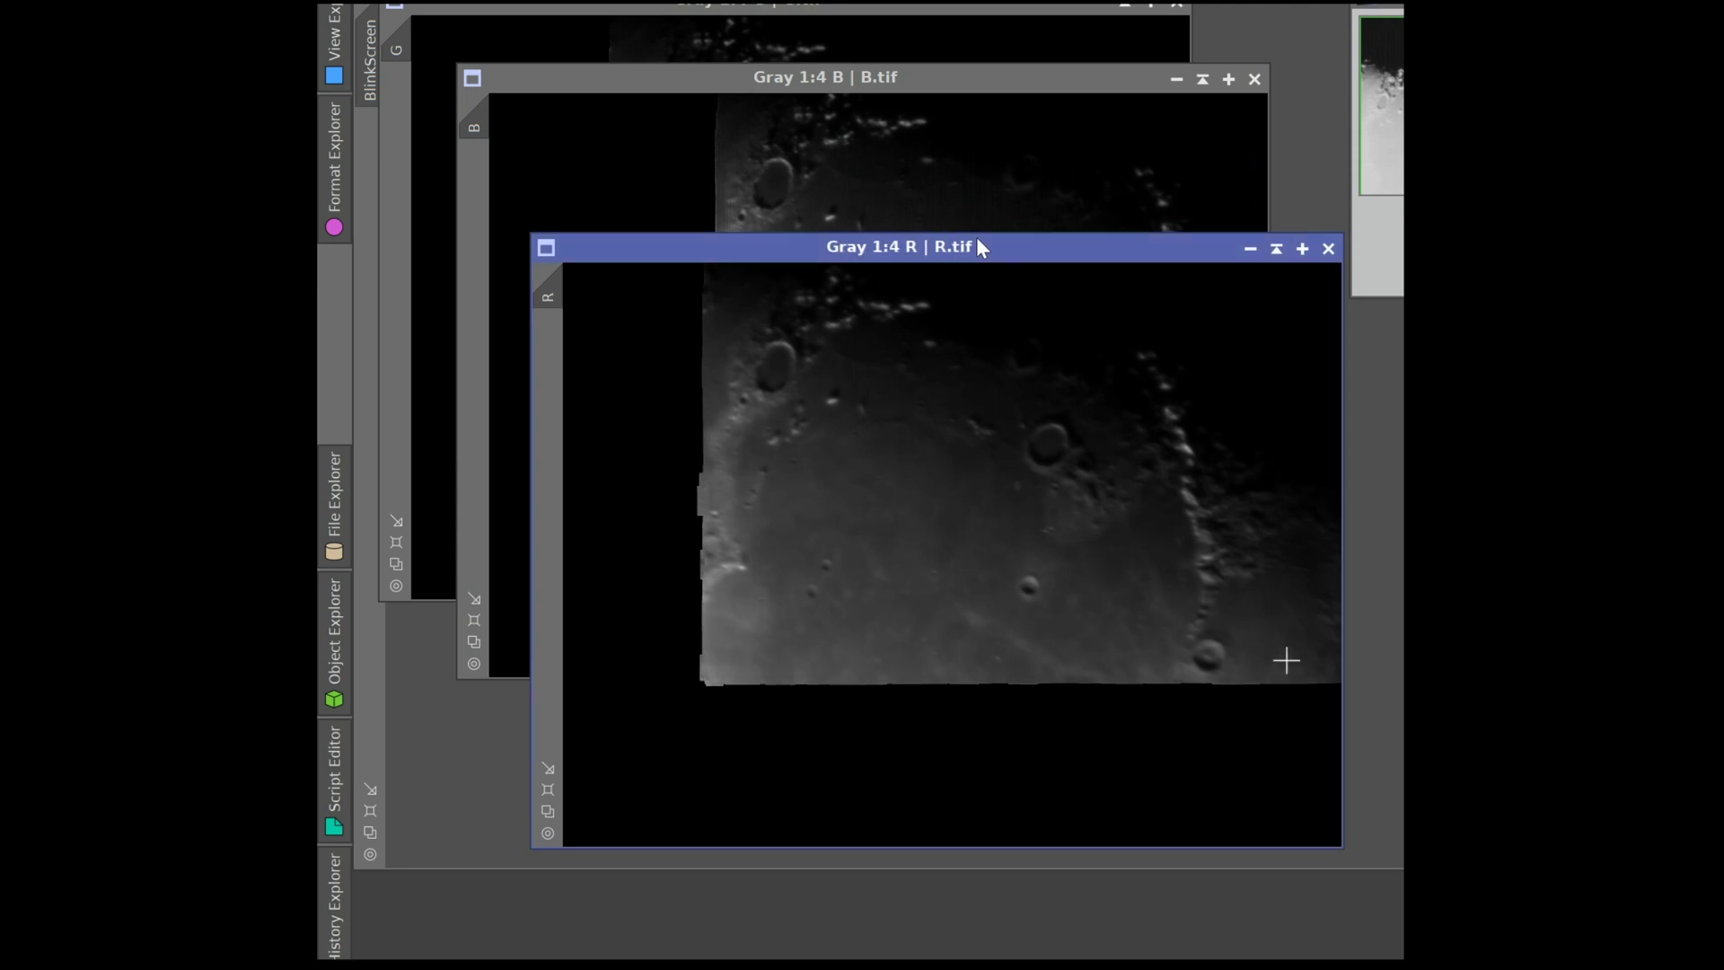
click(821, 73)
click(794, 9)
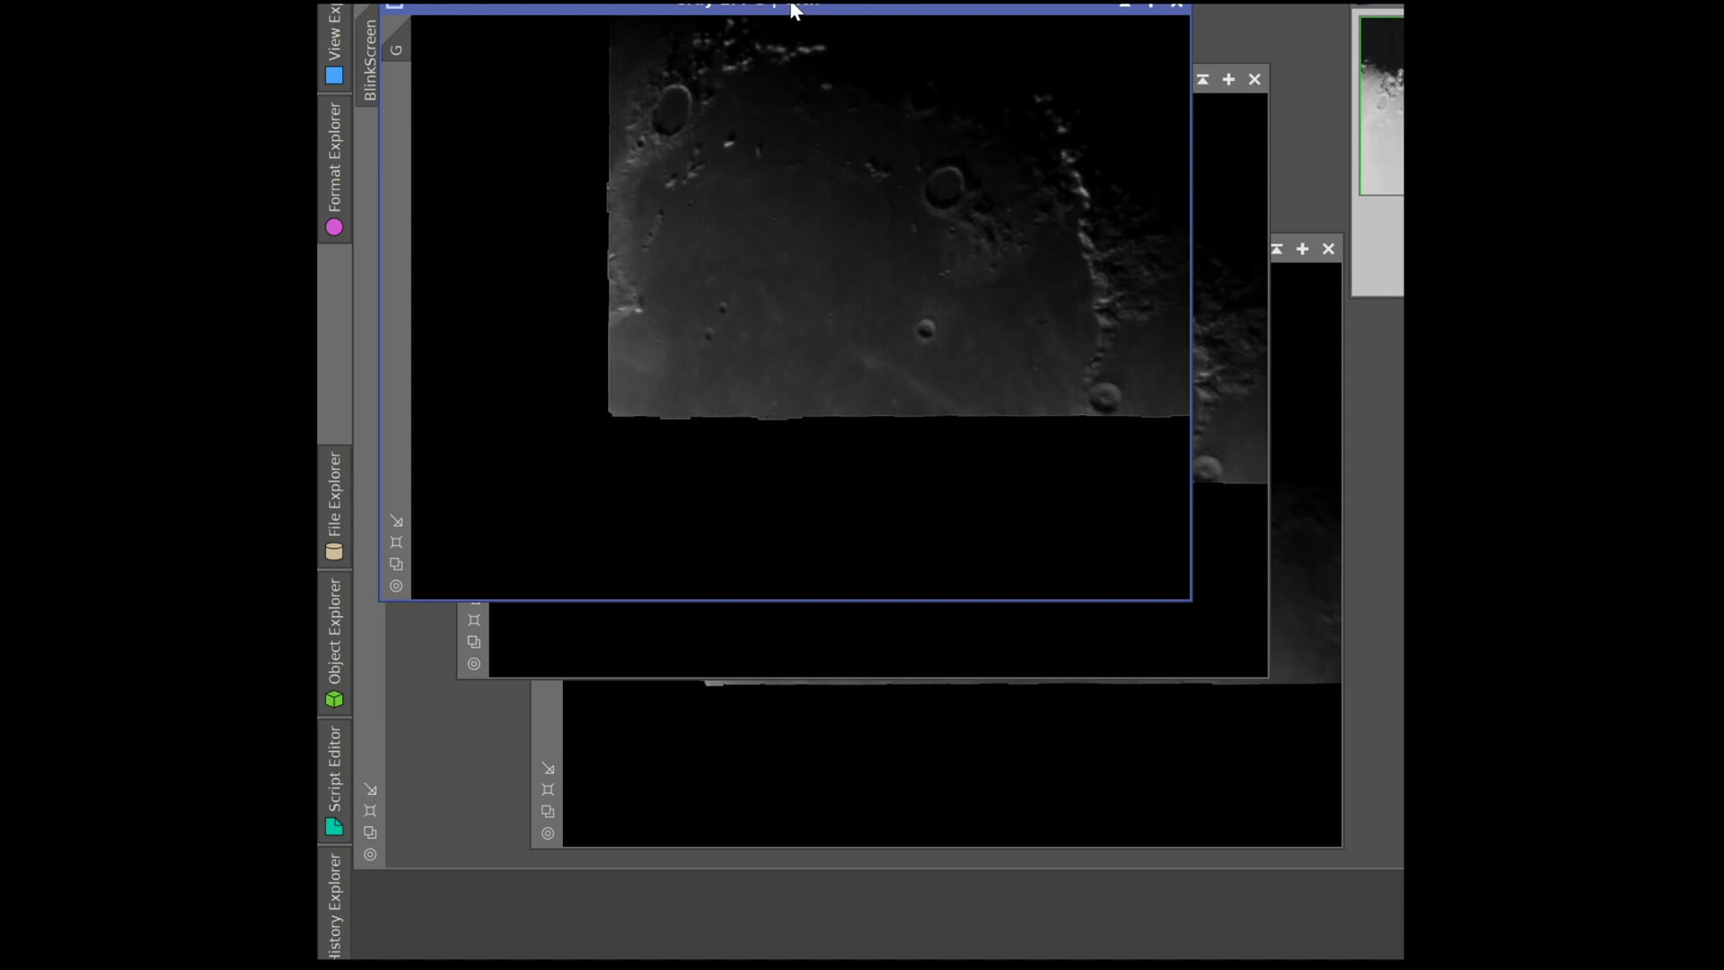
click(1297, 321)
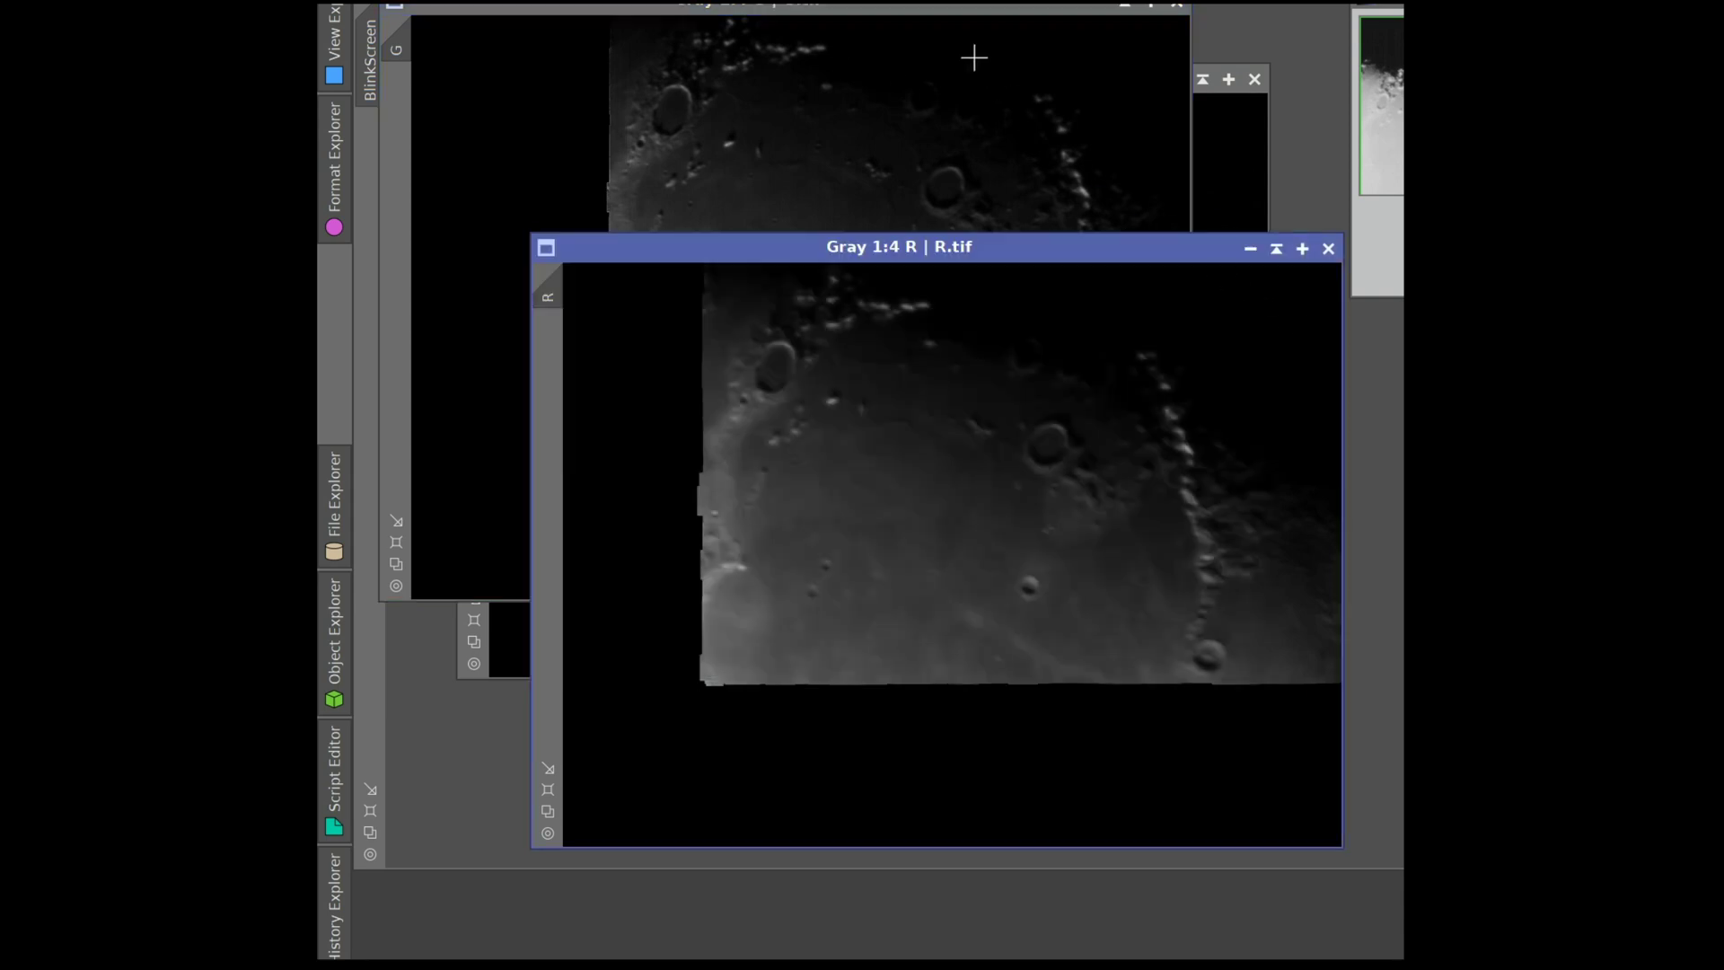
- Overlay the G and B channel windows on R.tif to compare where the moon sits
drag(889, 6, 1031, 240)
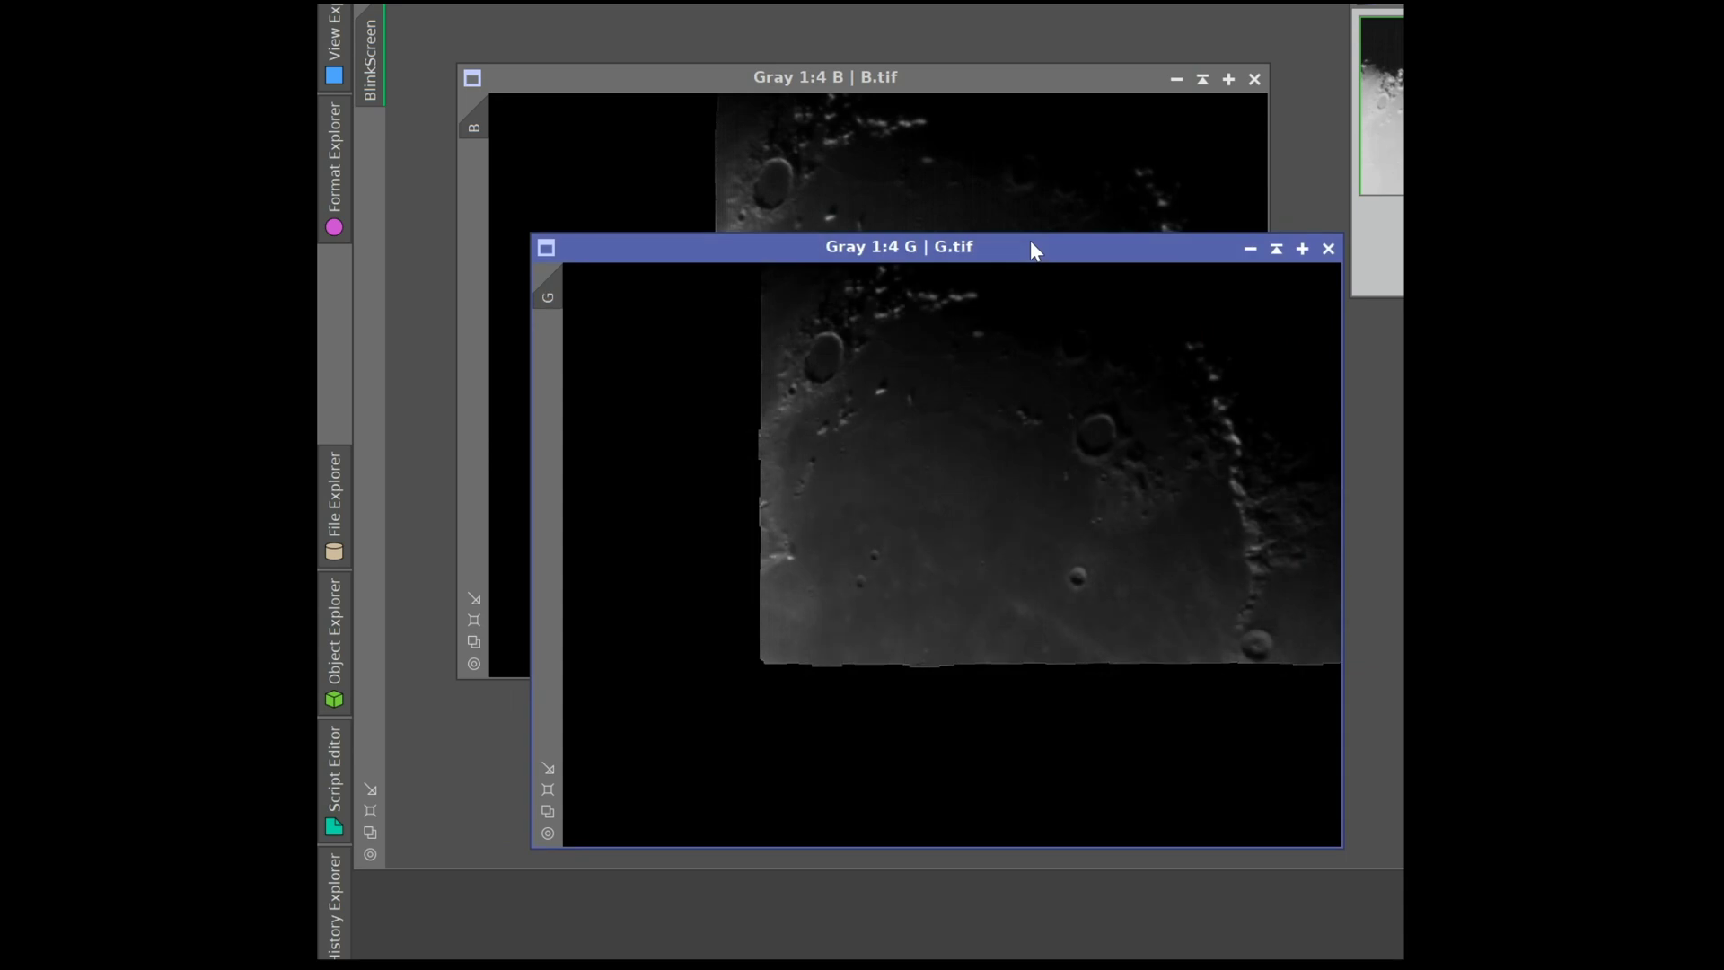
drag(1031, 240, 933, 334)
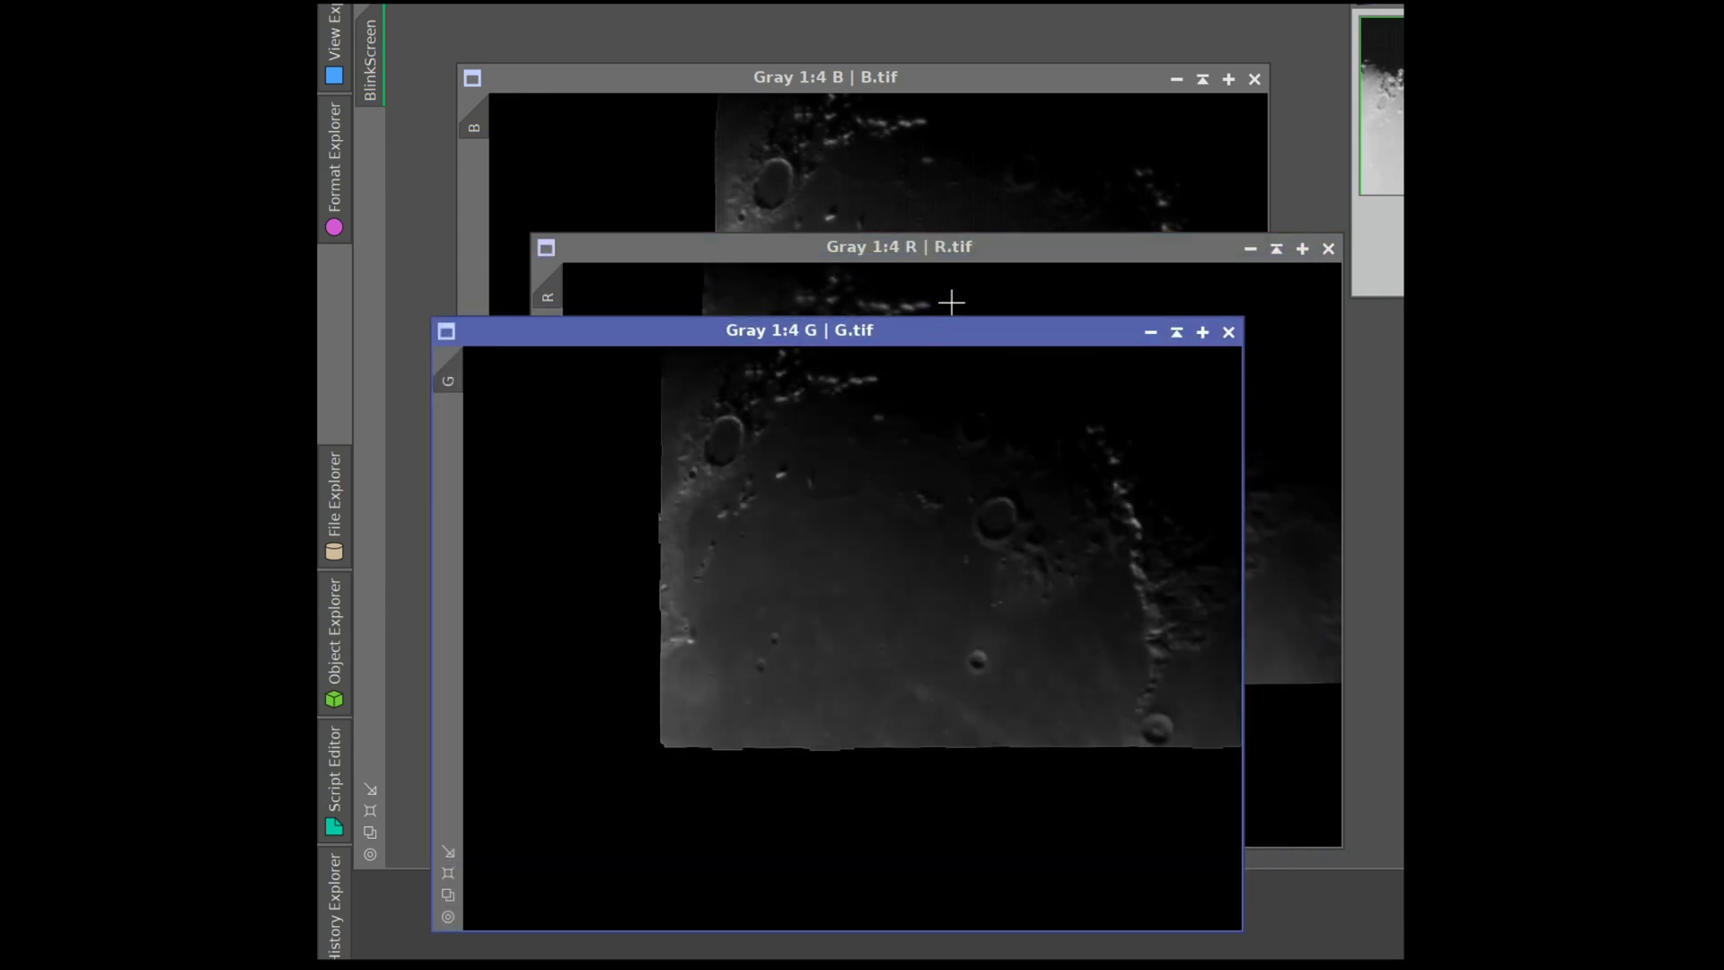
drag(989, 251, 1084, 249)
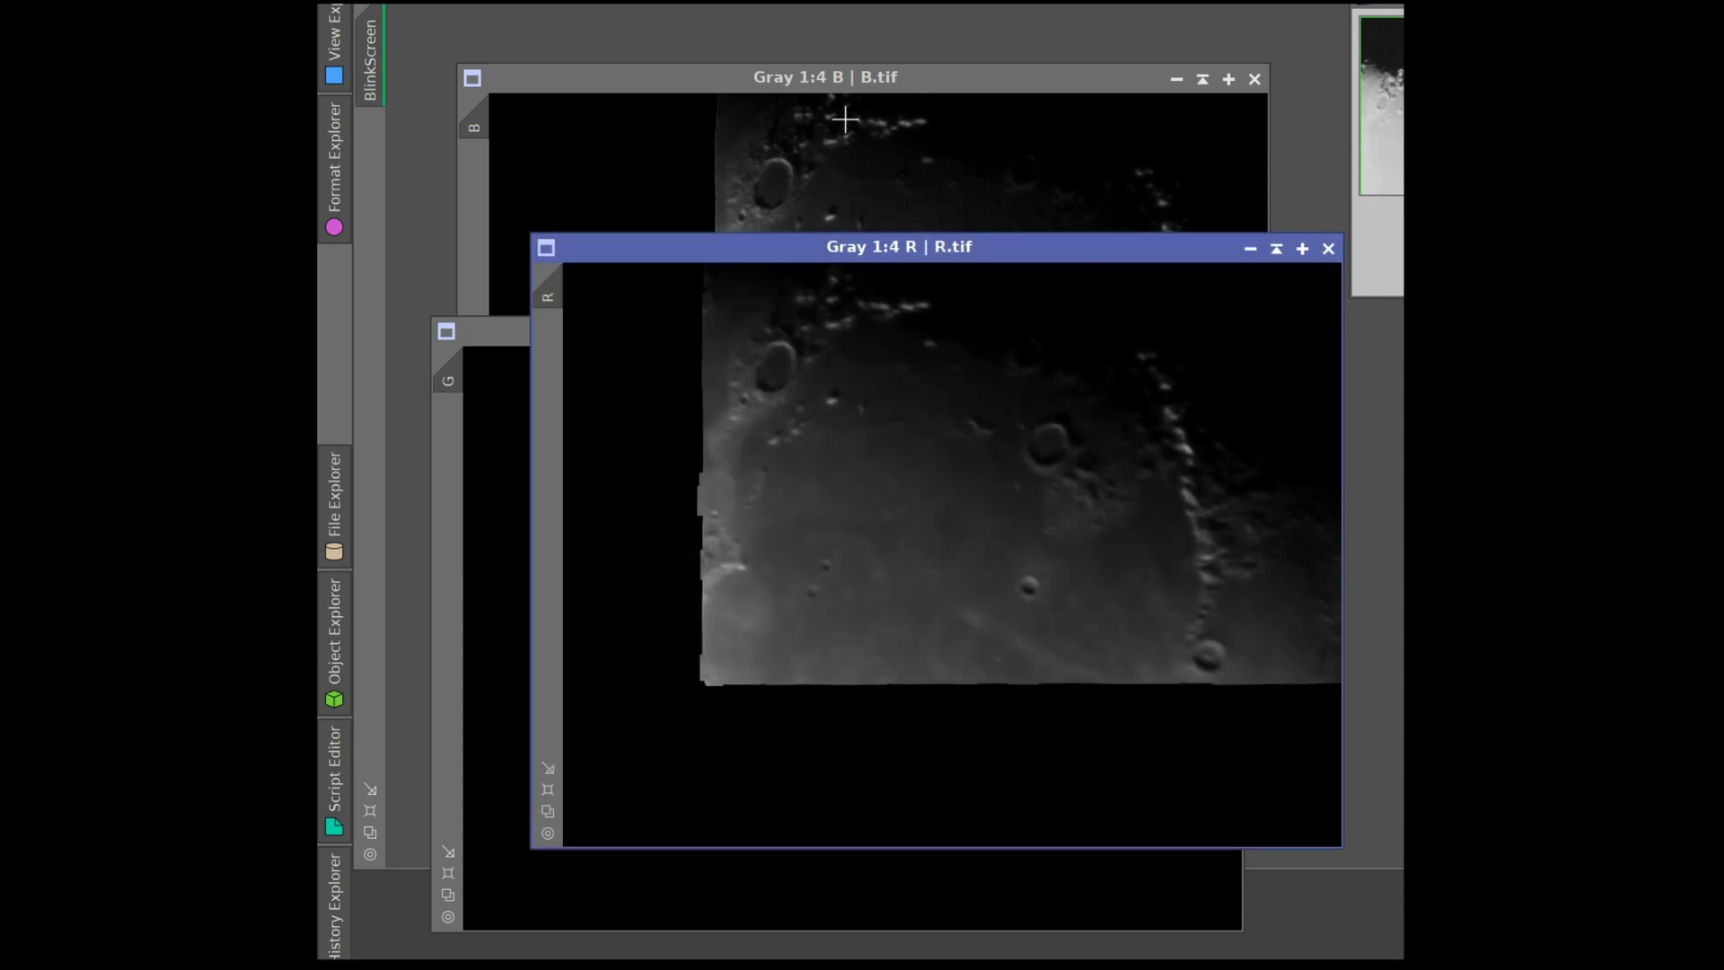
click(860, 81)
drag(861, 80, 888, 165)
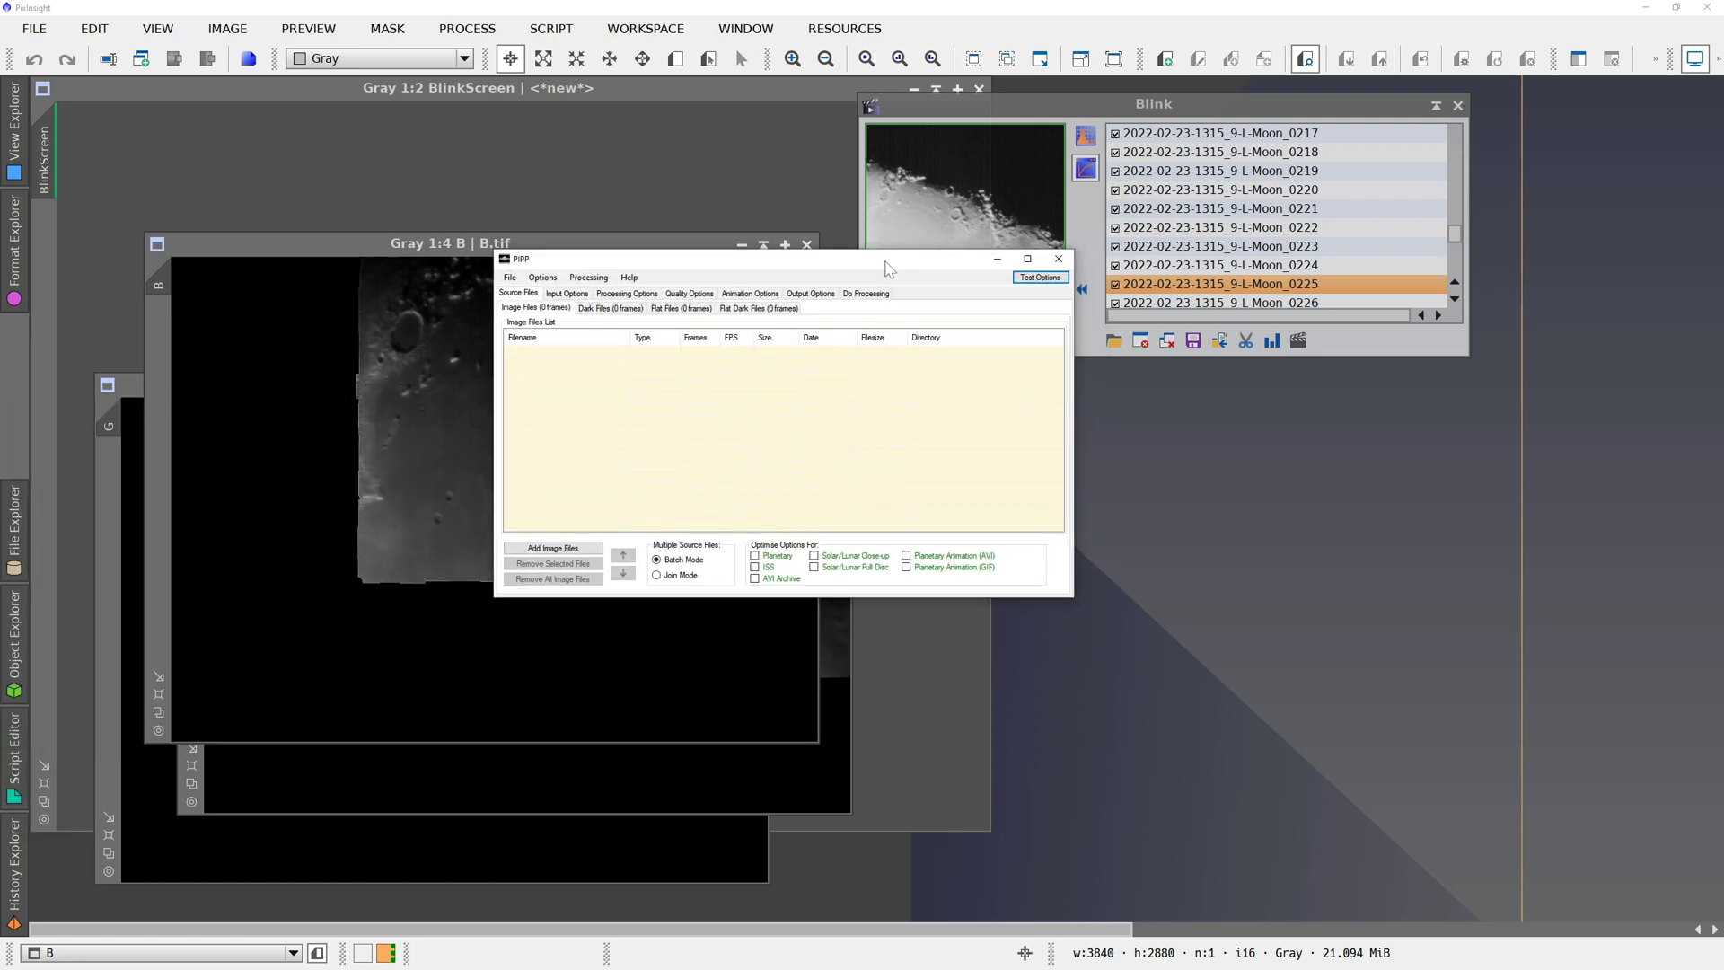
- View PIPP's About box to check the version, then dismiss it
click(640, 294)
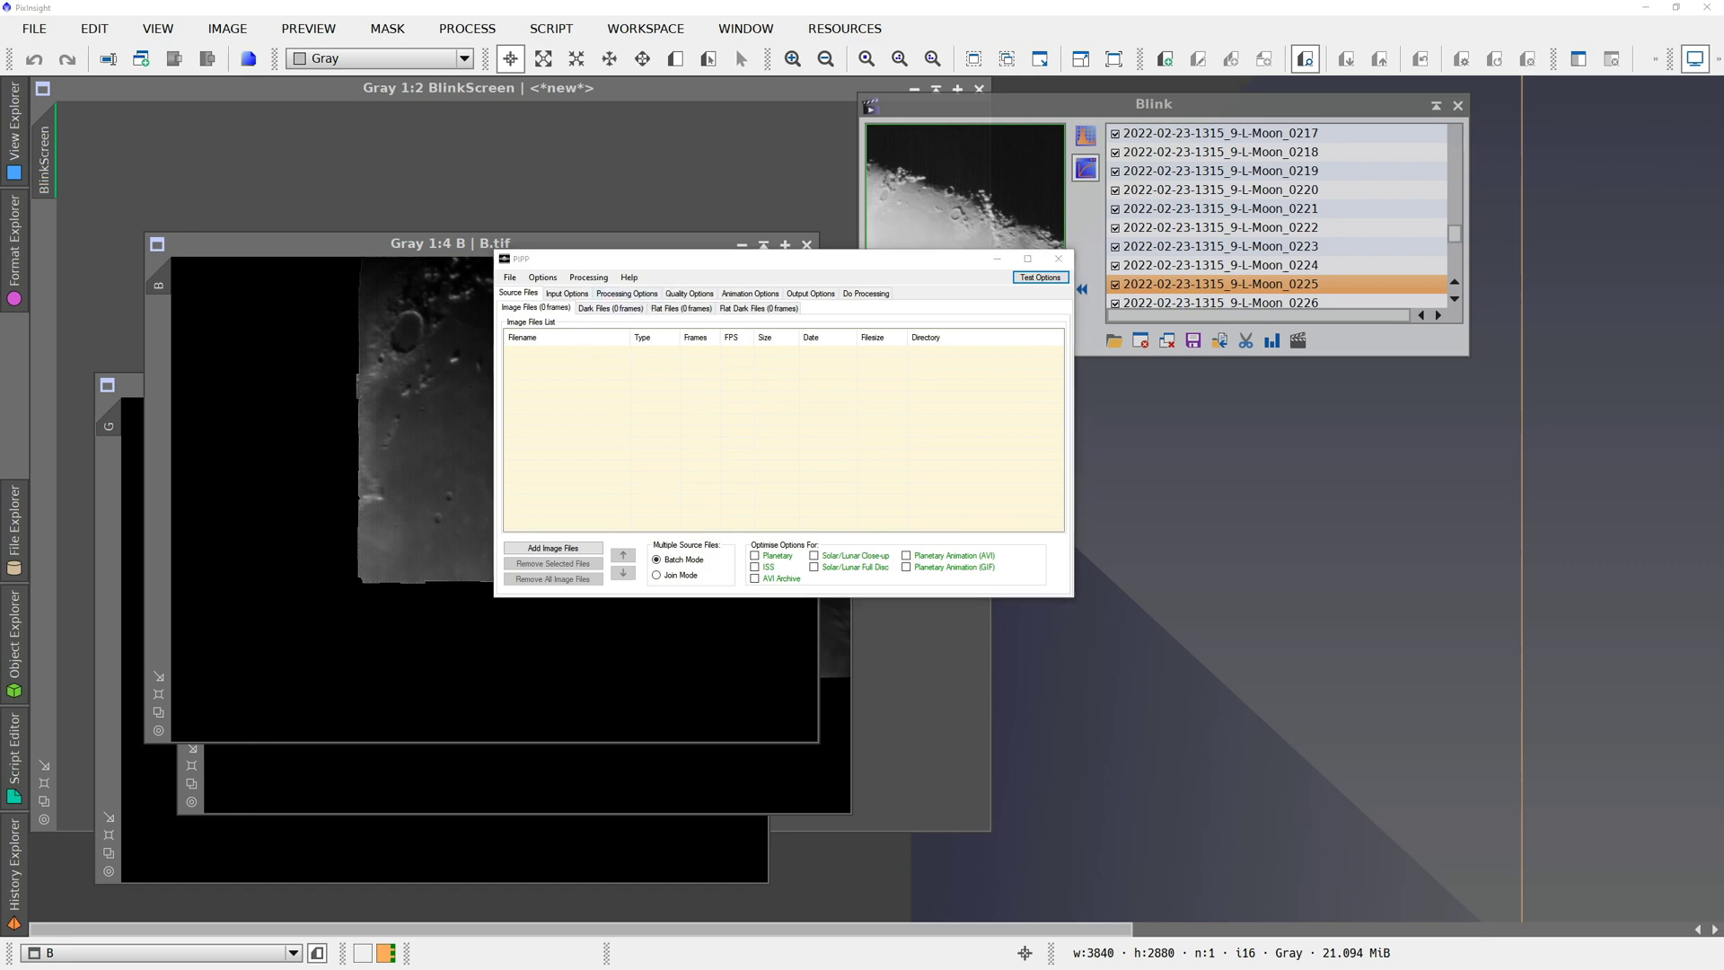
drag(700, 141, 862, 241)
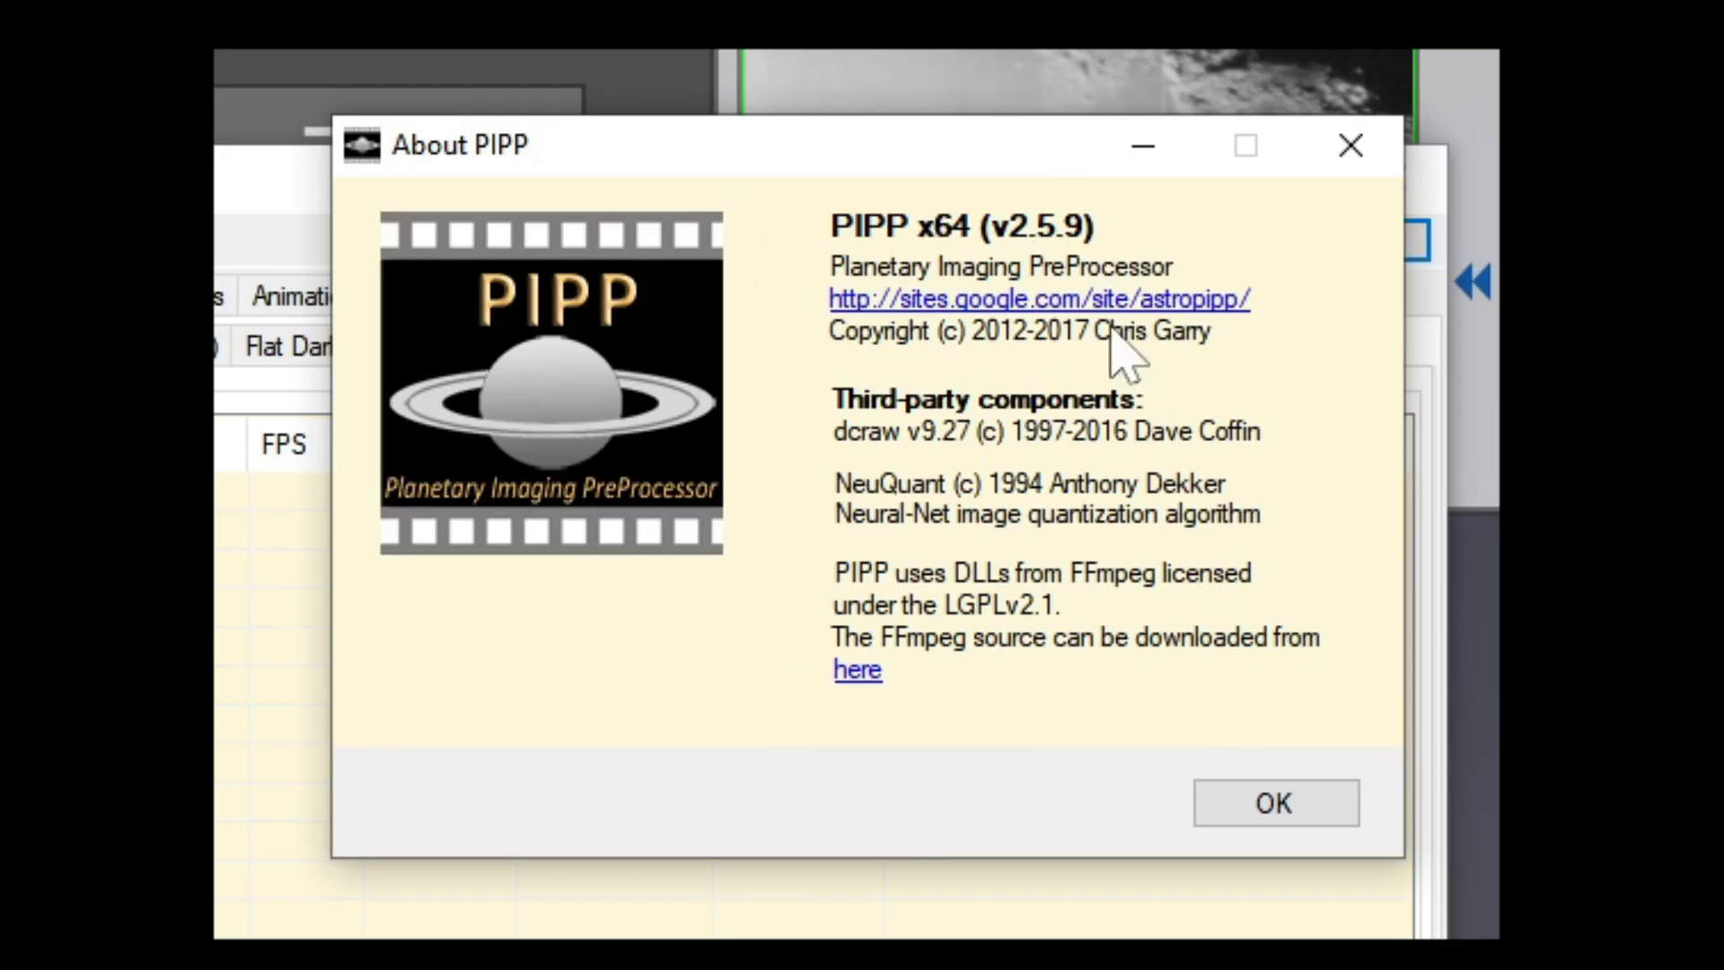
click(1267, 807)
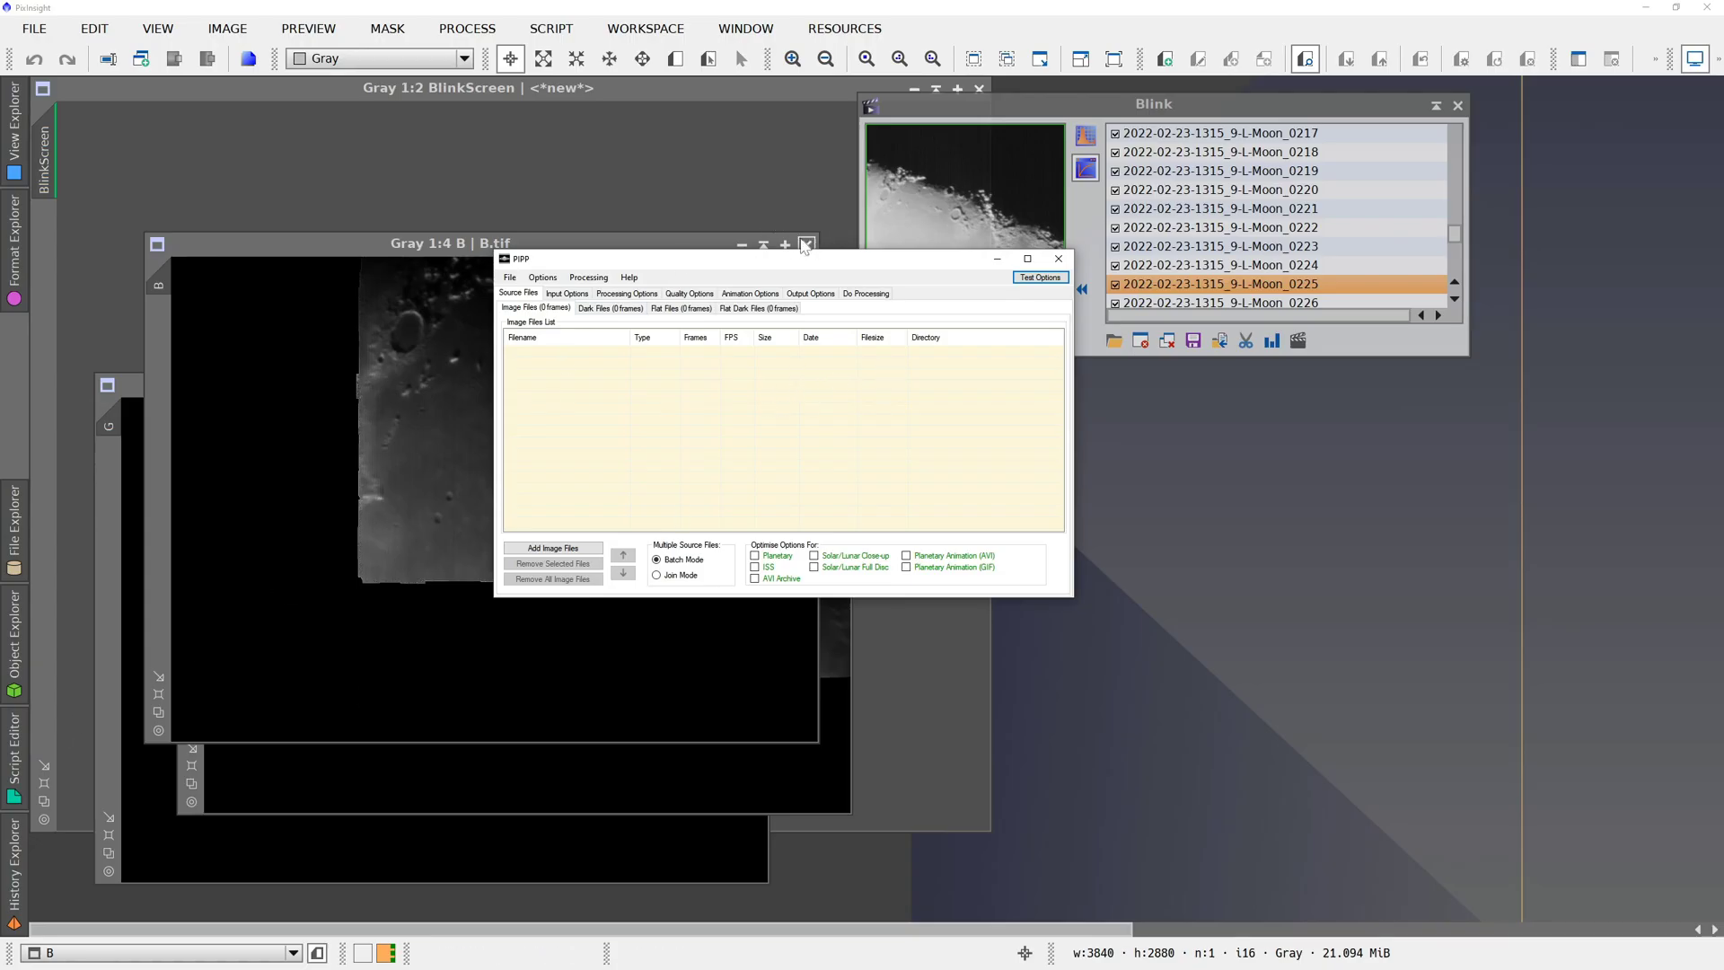
- Close all open images in PixInsight with File > Close All
click(34, 28)
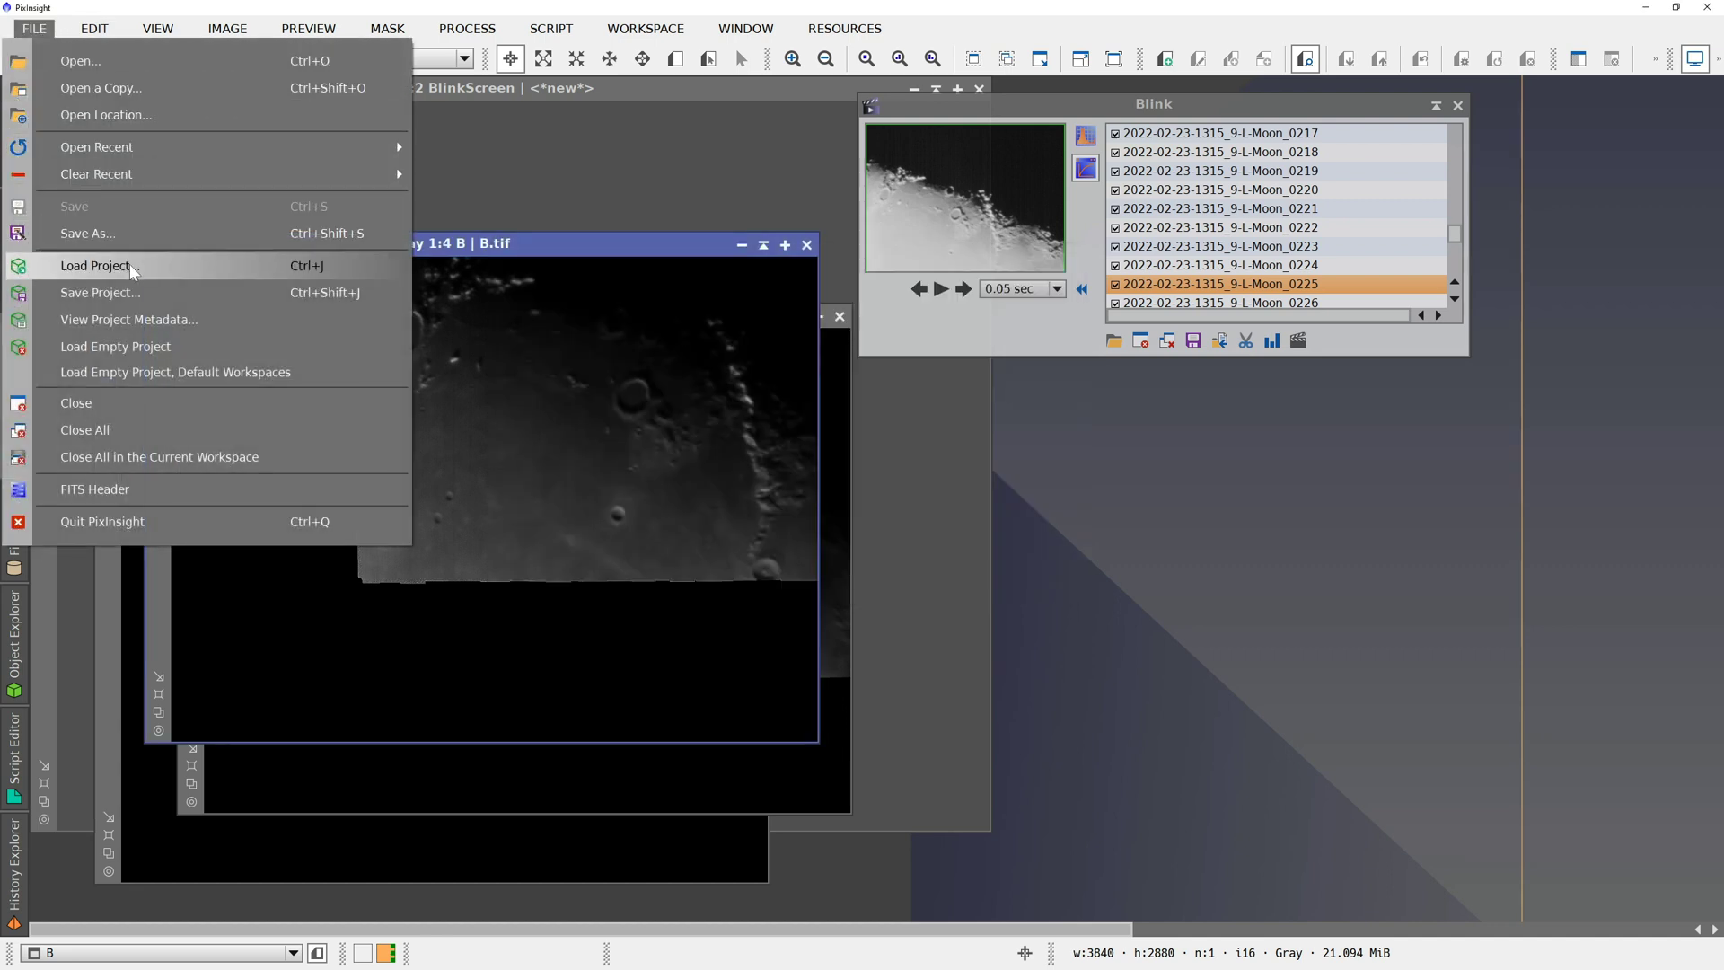
click(158, 432)
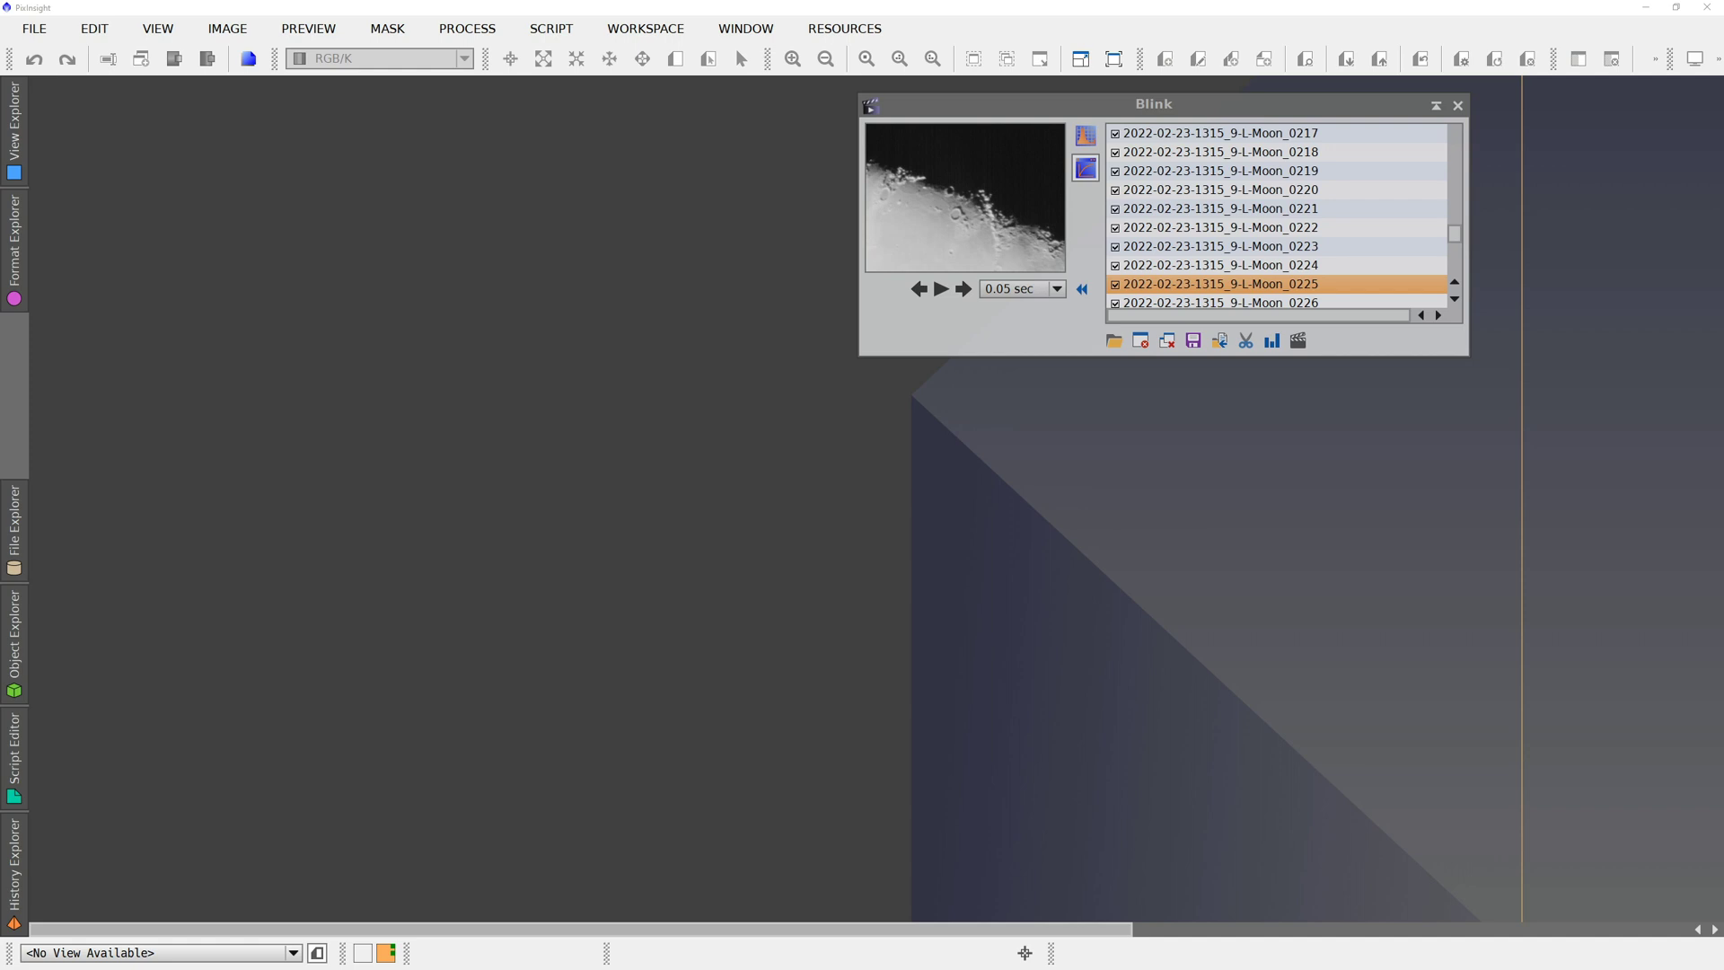
key(alt+Tab)
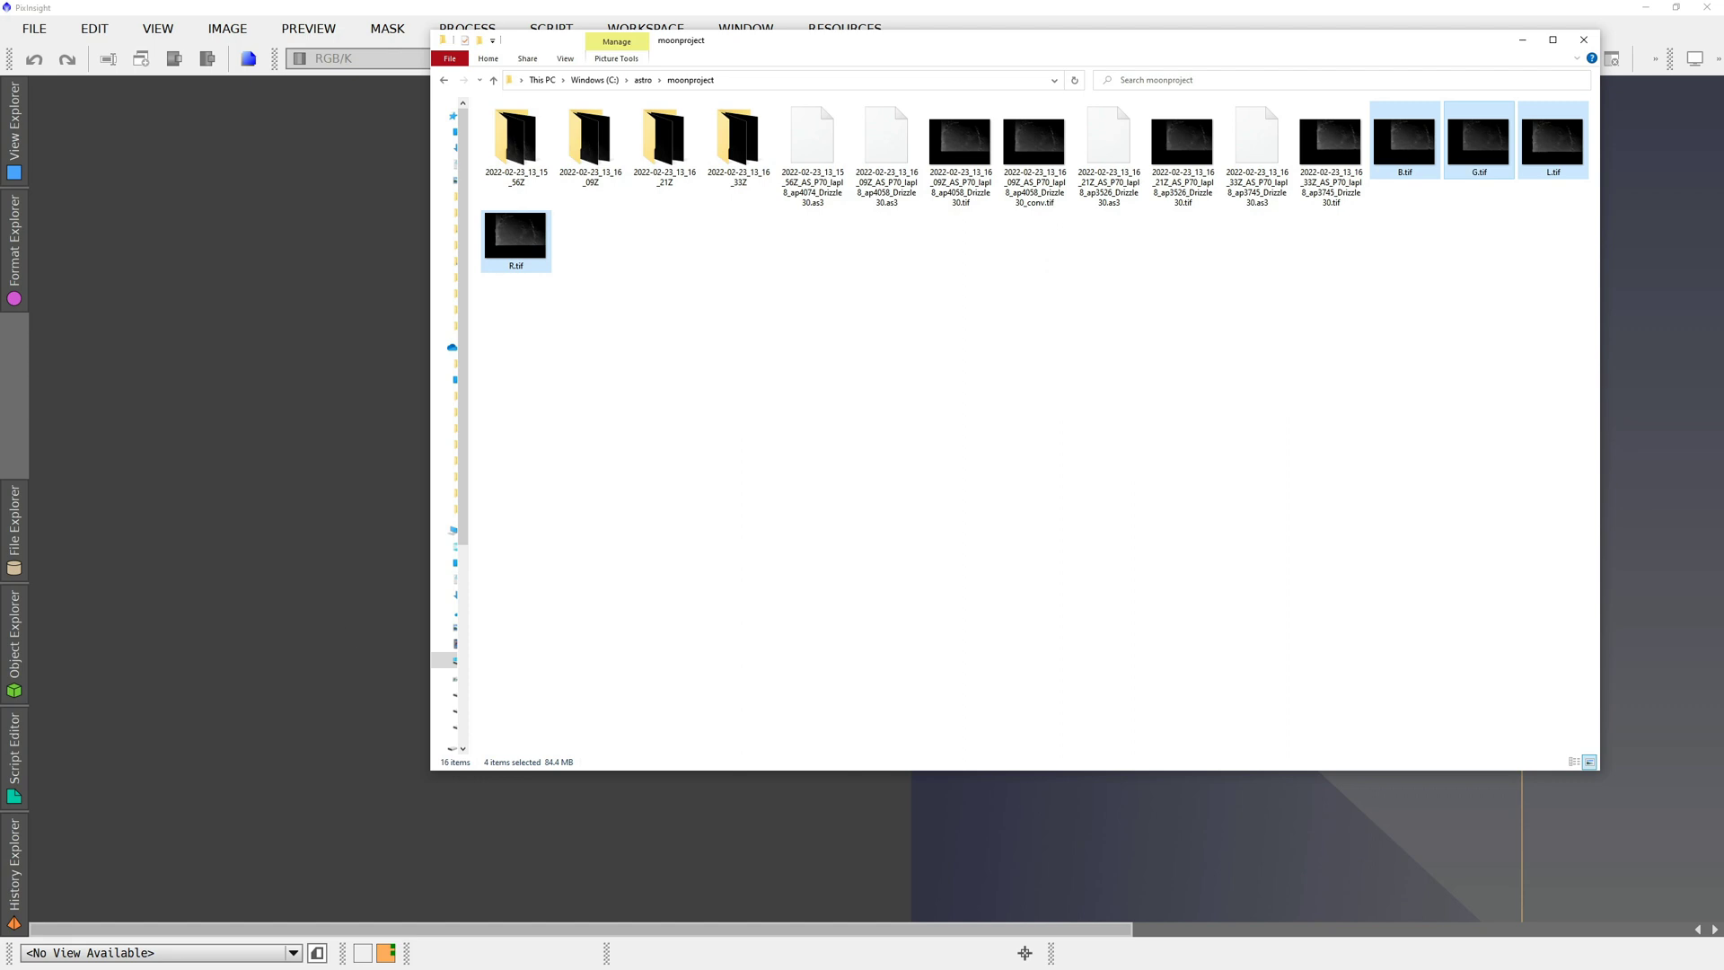
- Add B.tif, G.tif, L.tif and R.tif to PIPP's source list and accept join mode
key(alt+Tab)
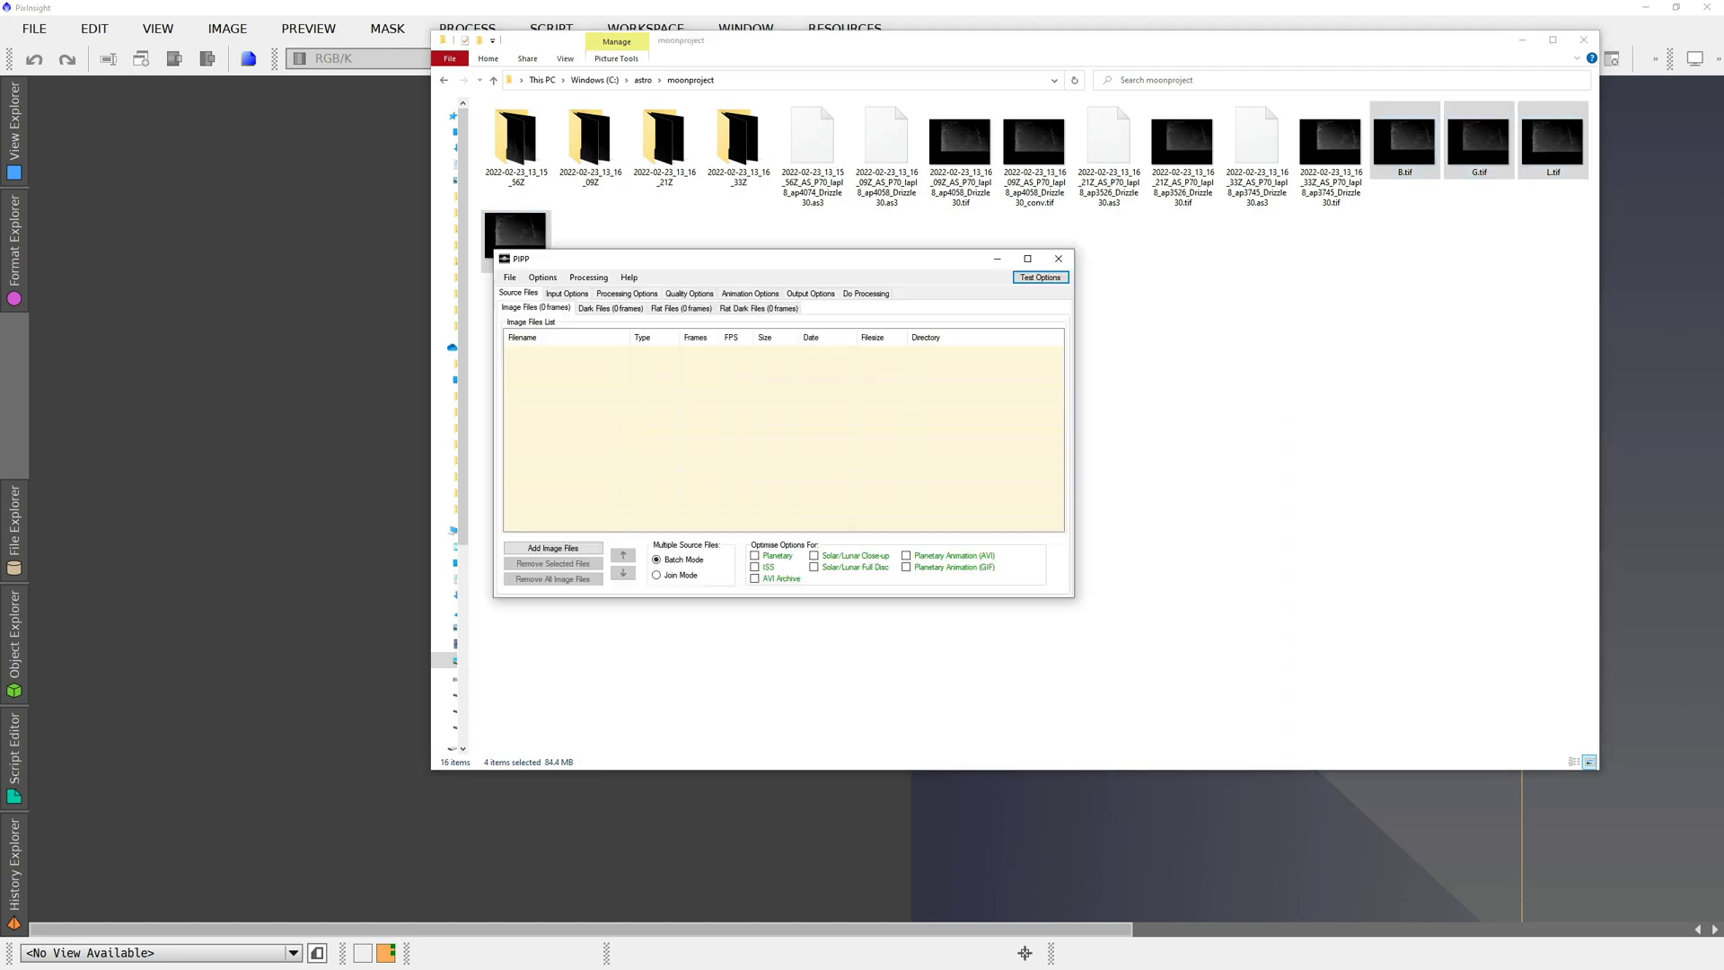
drag(1404, 148, 844, 417)
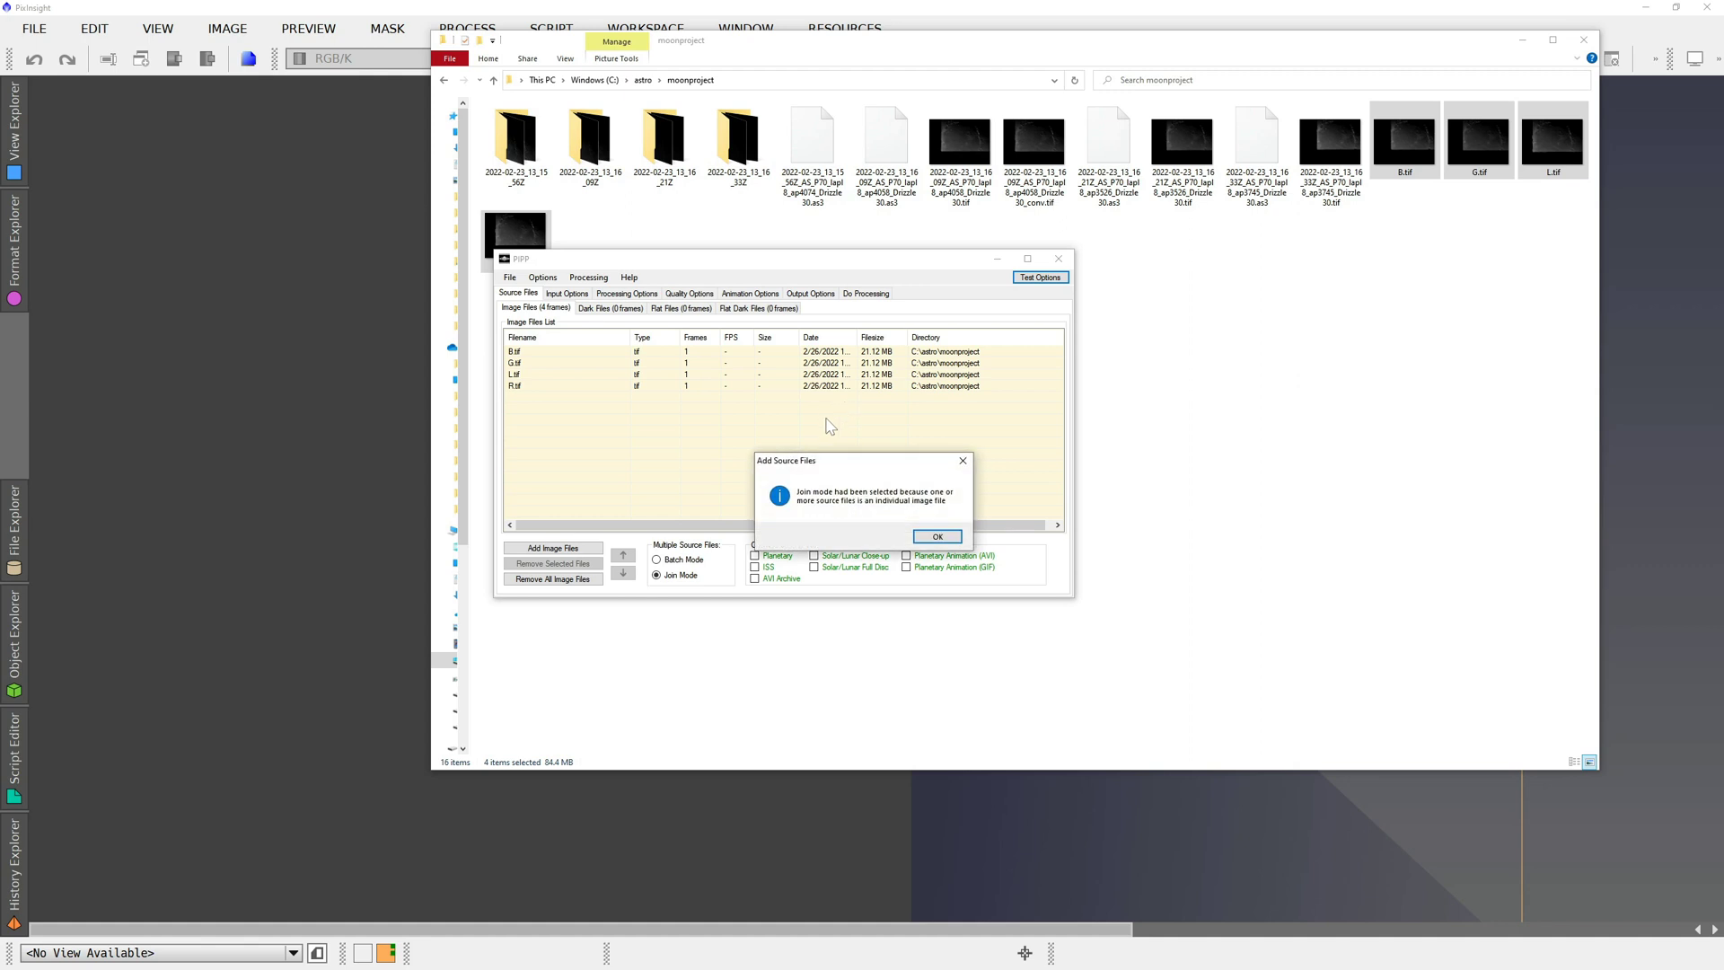
click(937, 540)
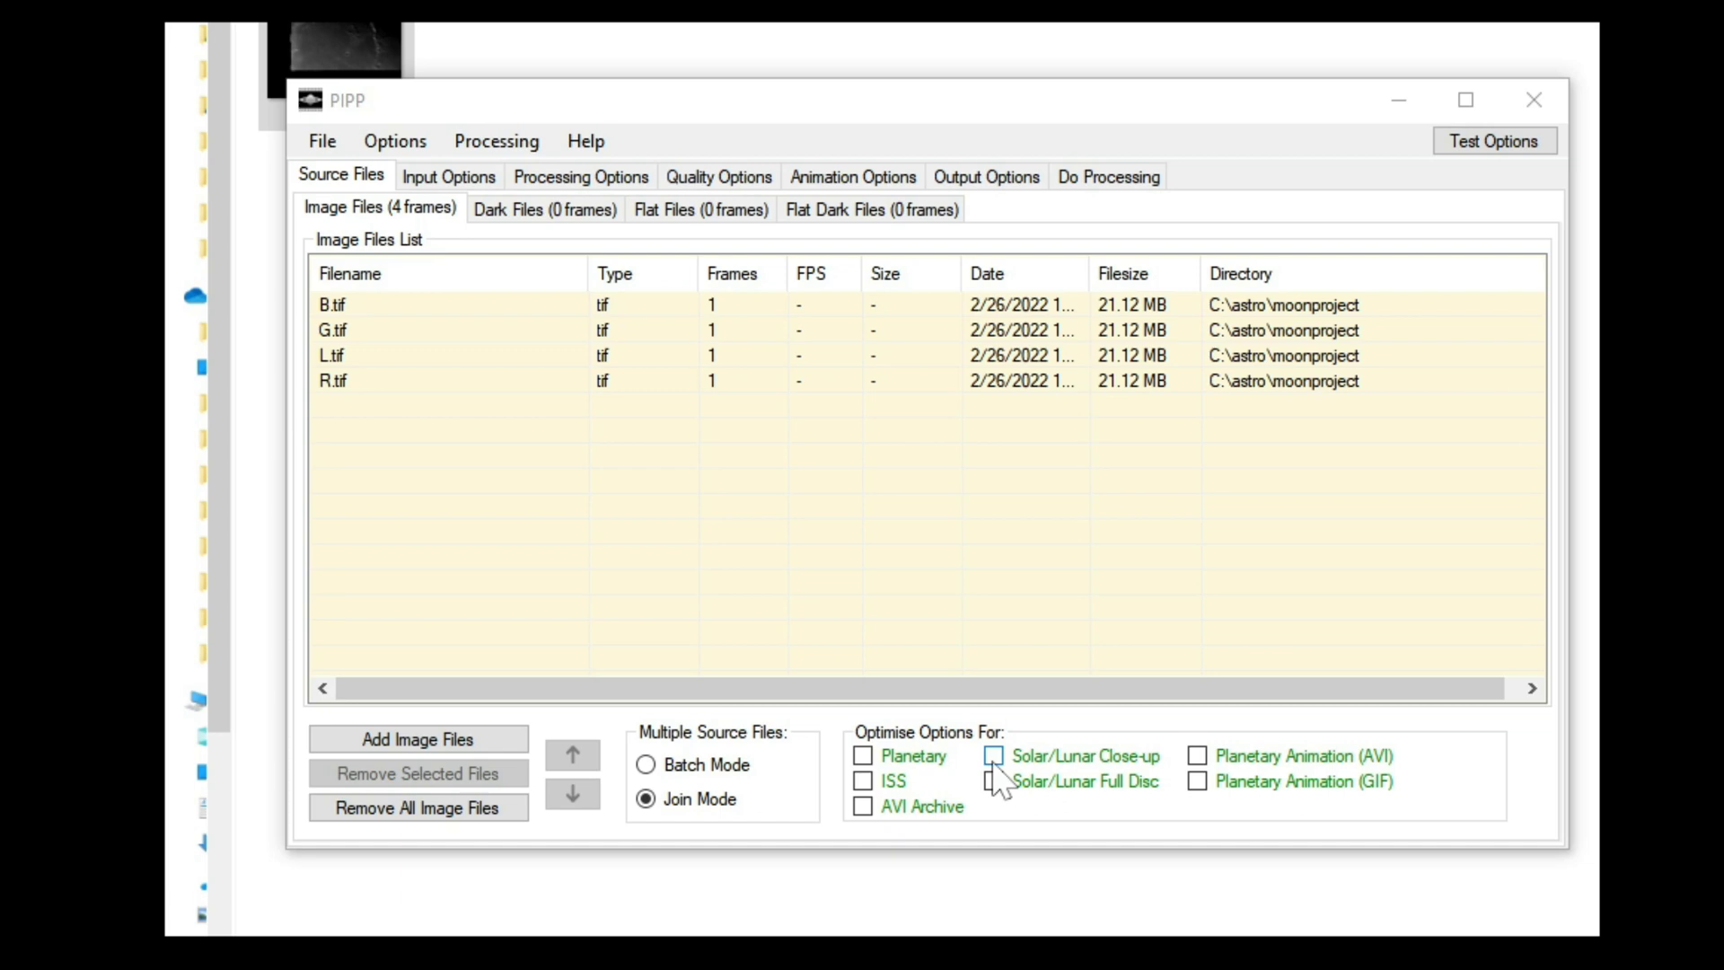
- Enable Solar/Lunar Close-up, review input and processing options, and run Test Options
click(994, 764)
click(449, 179)
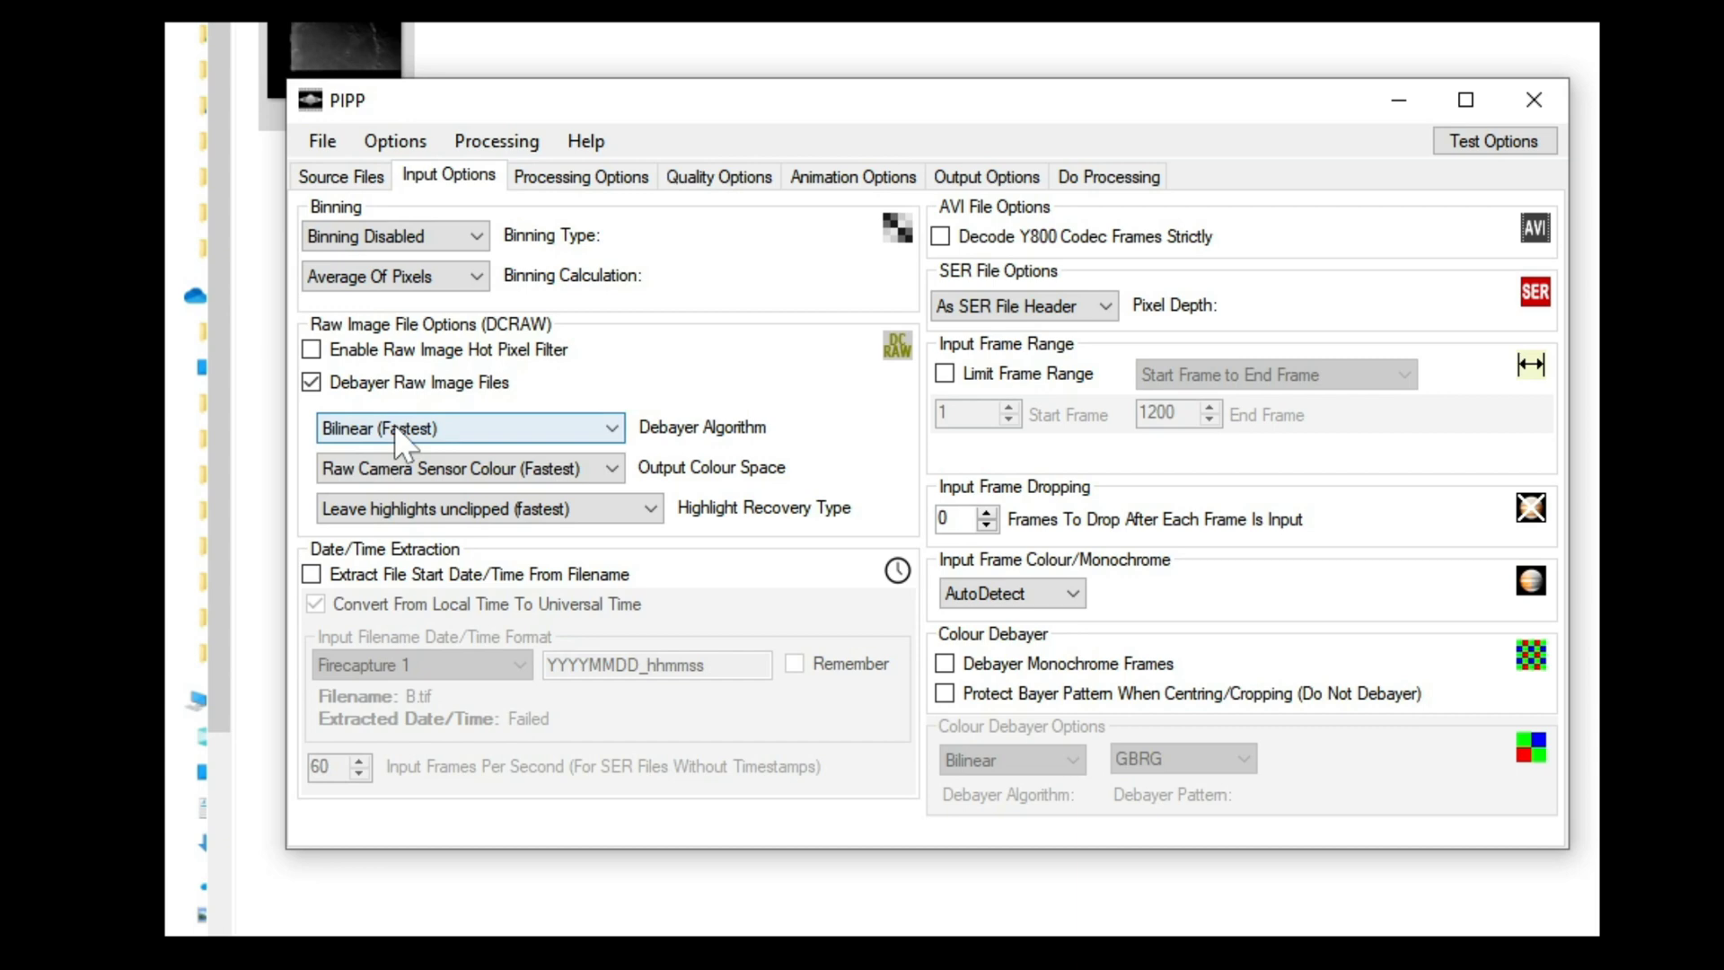
click(568, 183)
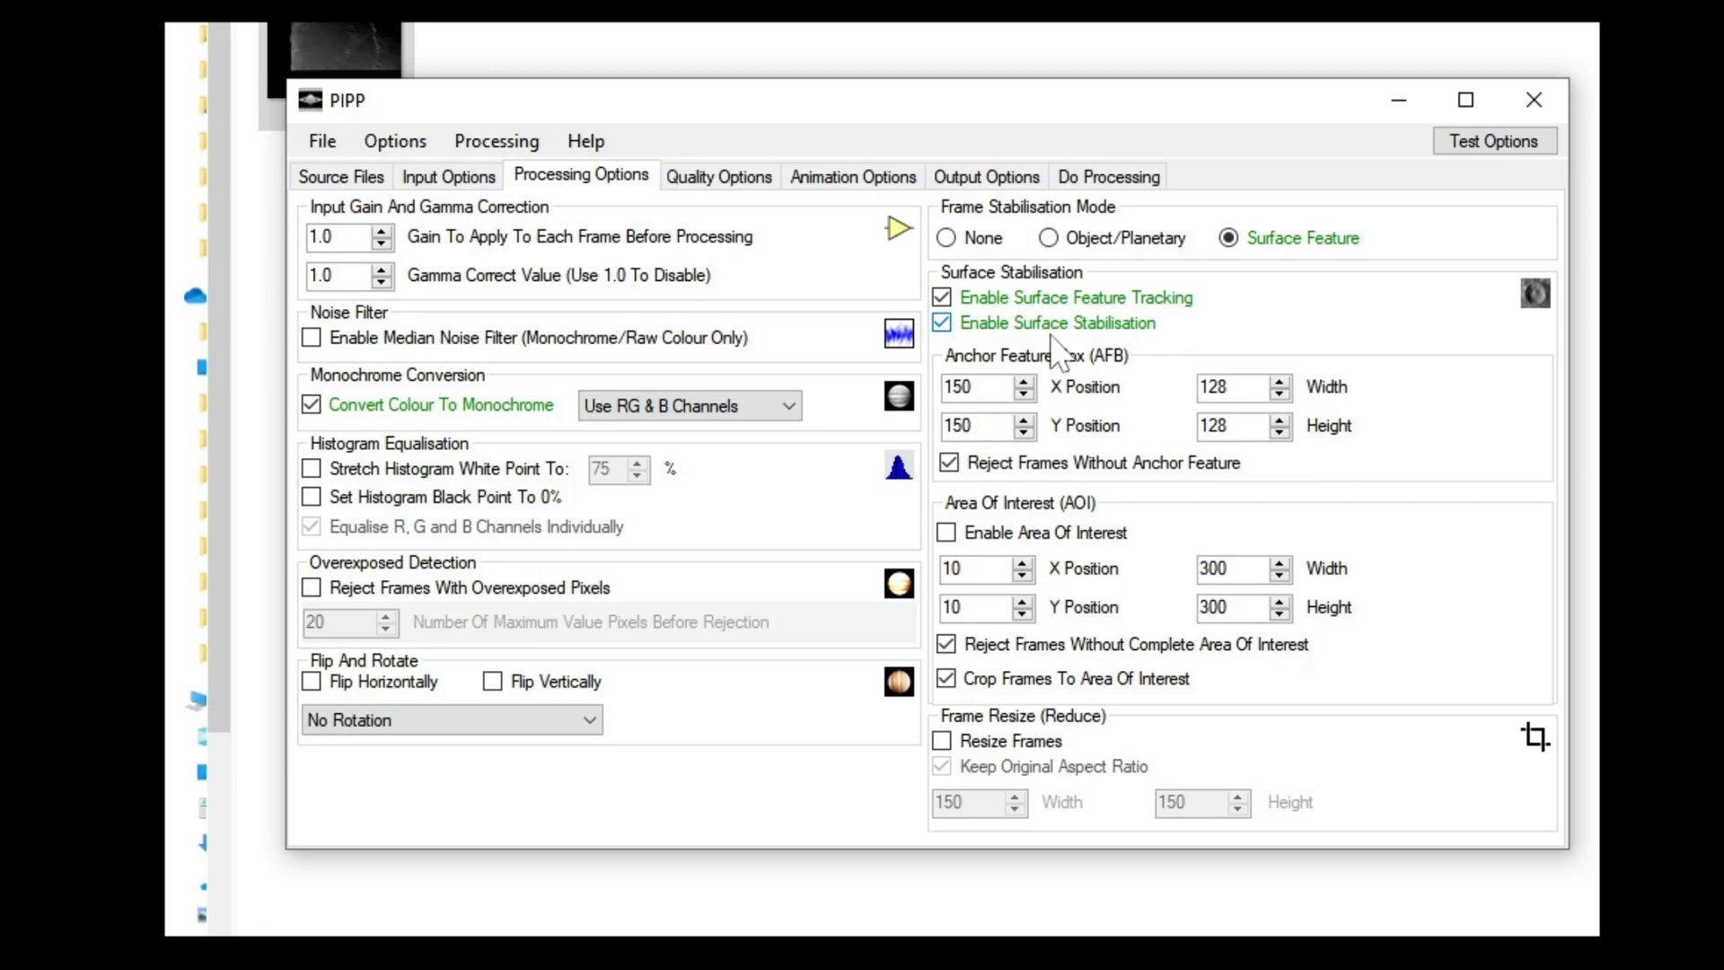
click(1493, 141)
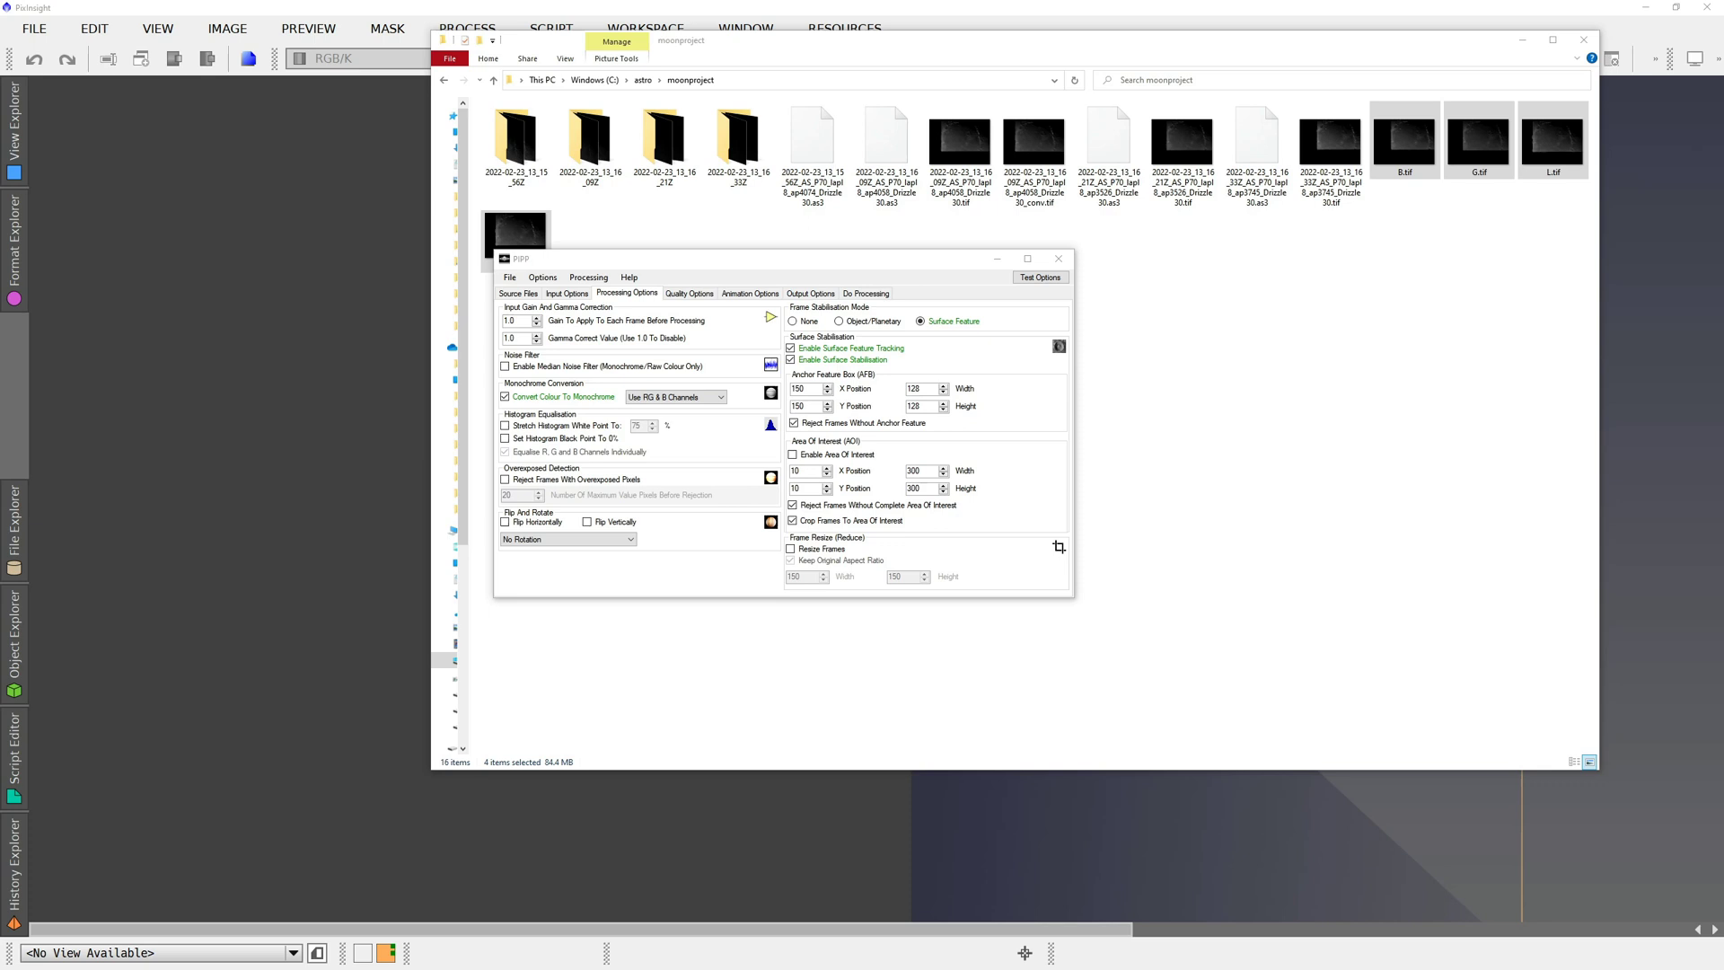
- Place the 512×512 anchor feature box on a crater at X 2494, Y 566
drag(565, 214, 840, 188)
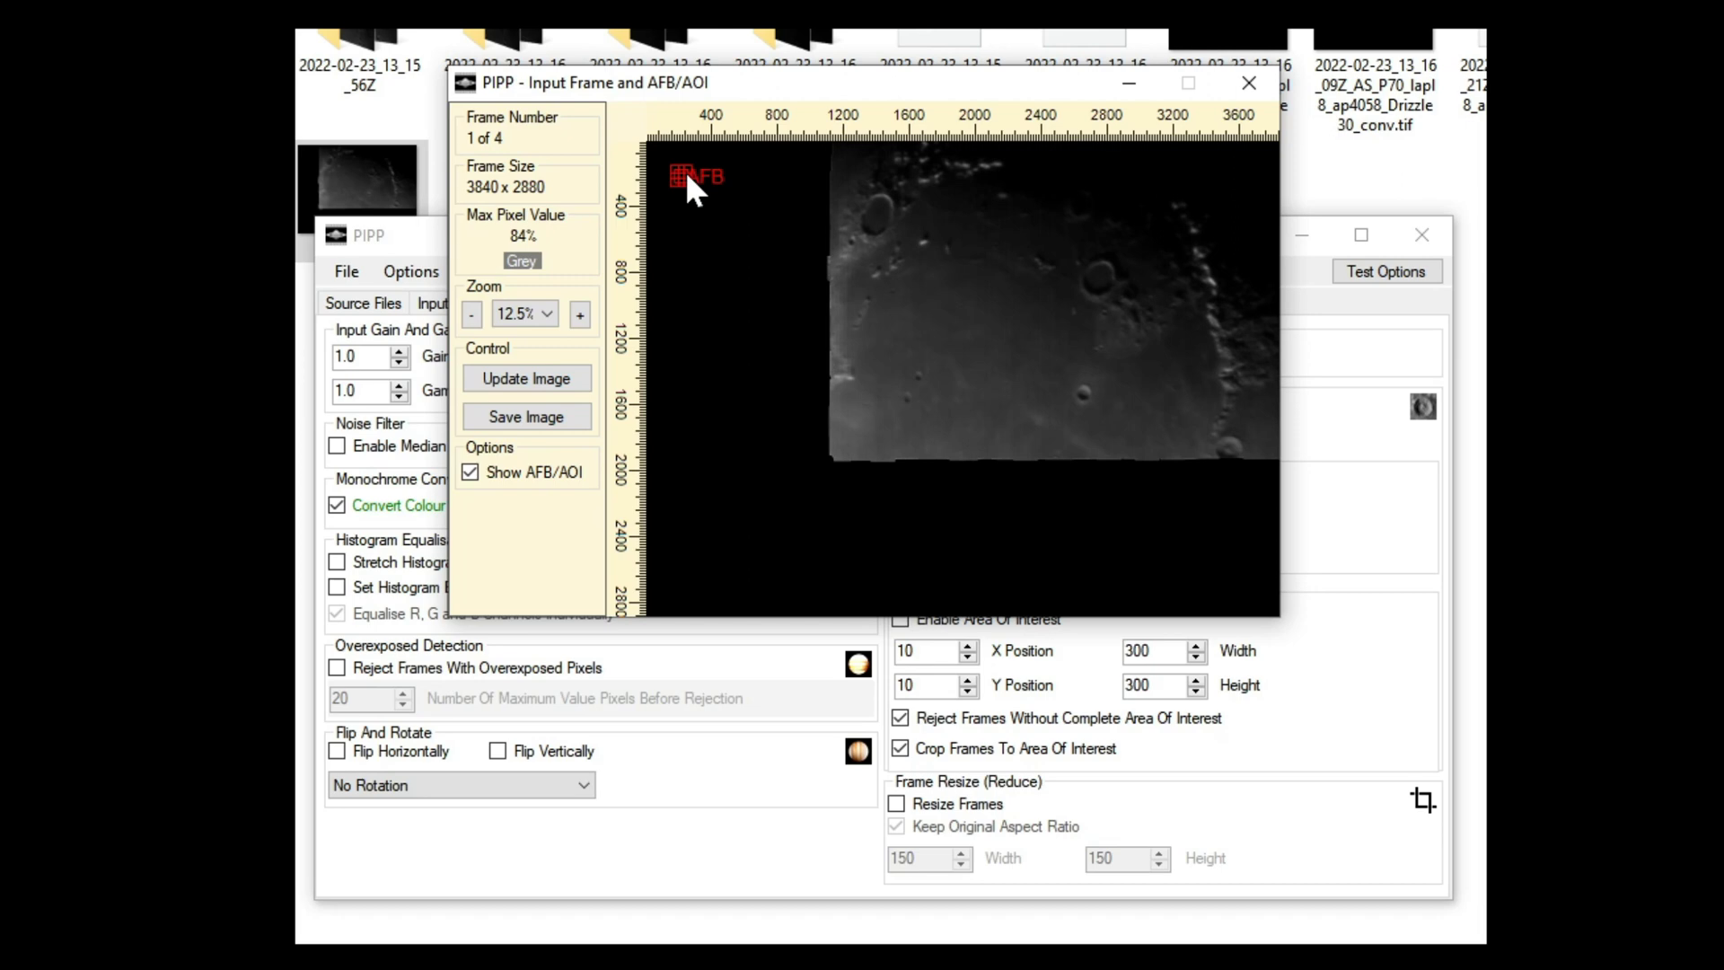
drag(688, 229, 857, 273)
mouse_move(1027, 260)
mouse_down()
mouse_move(1058, 300)
mouse_move(1055, 279)
mouse_move(1098, 297)
mouse_move(1094, 276)
mouse_up()
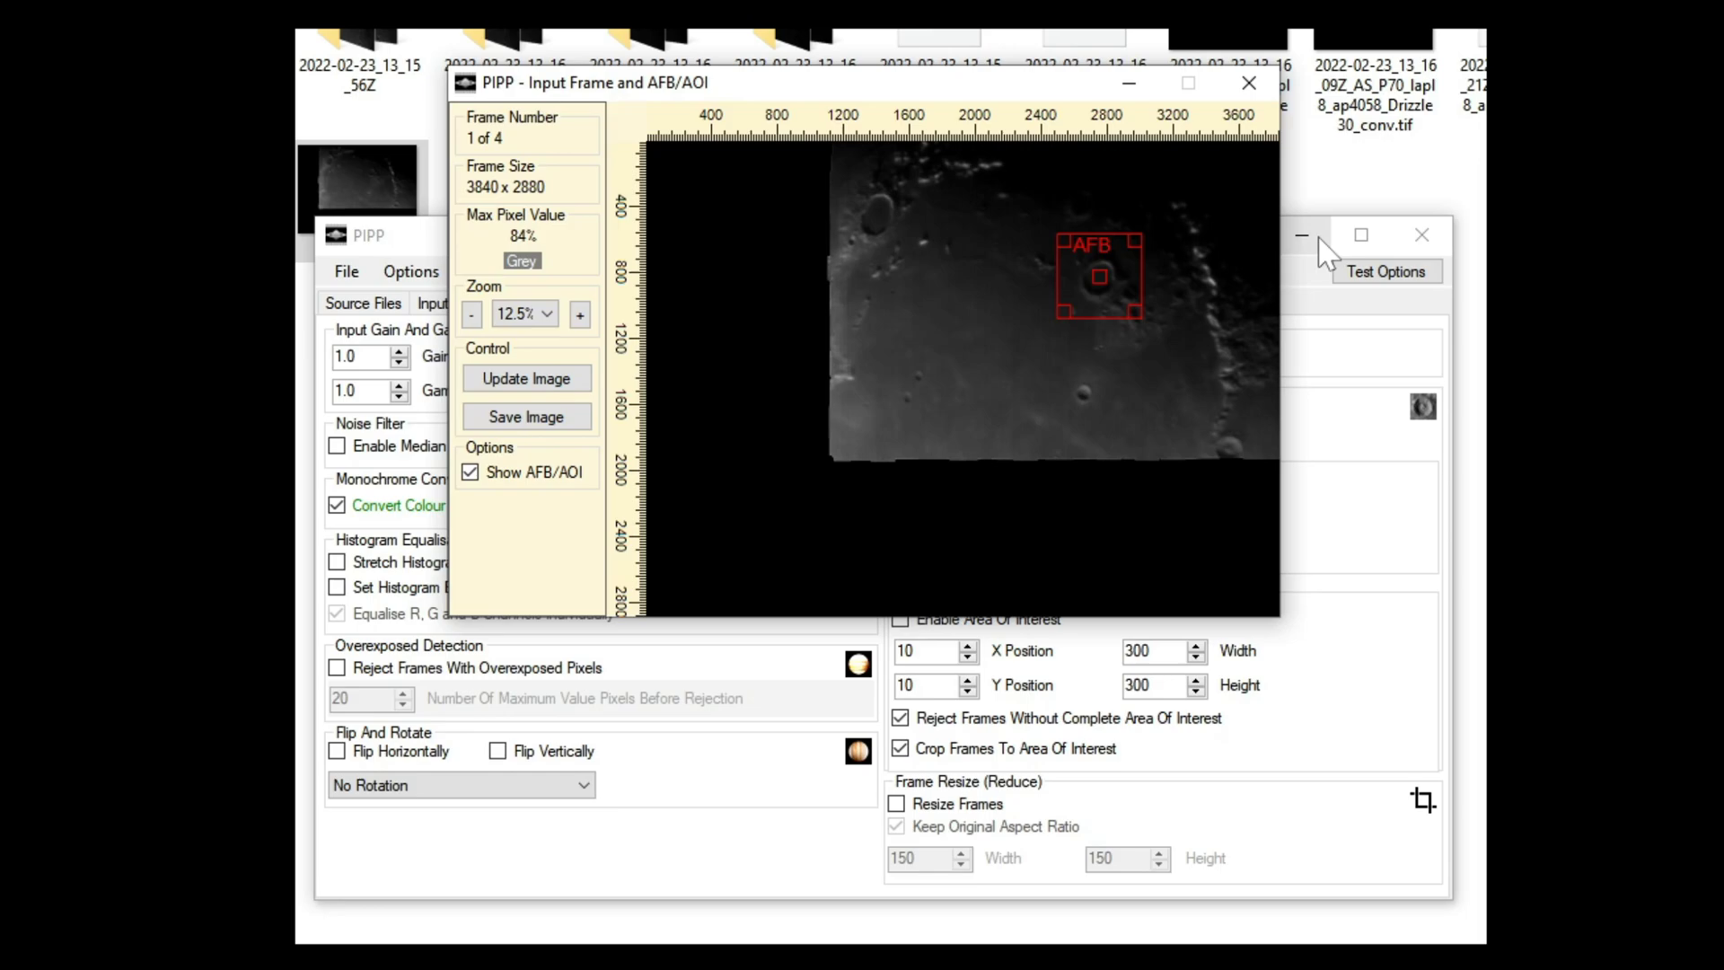
click(1306, 337)
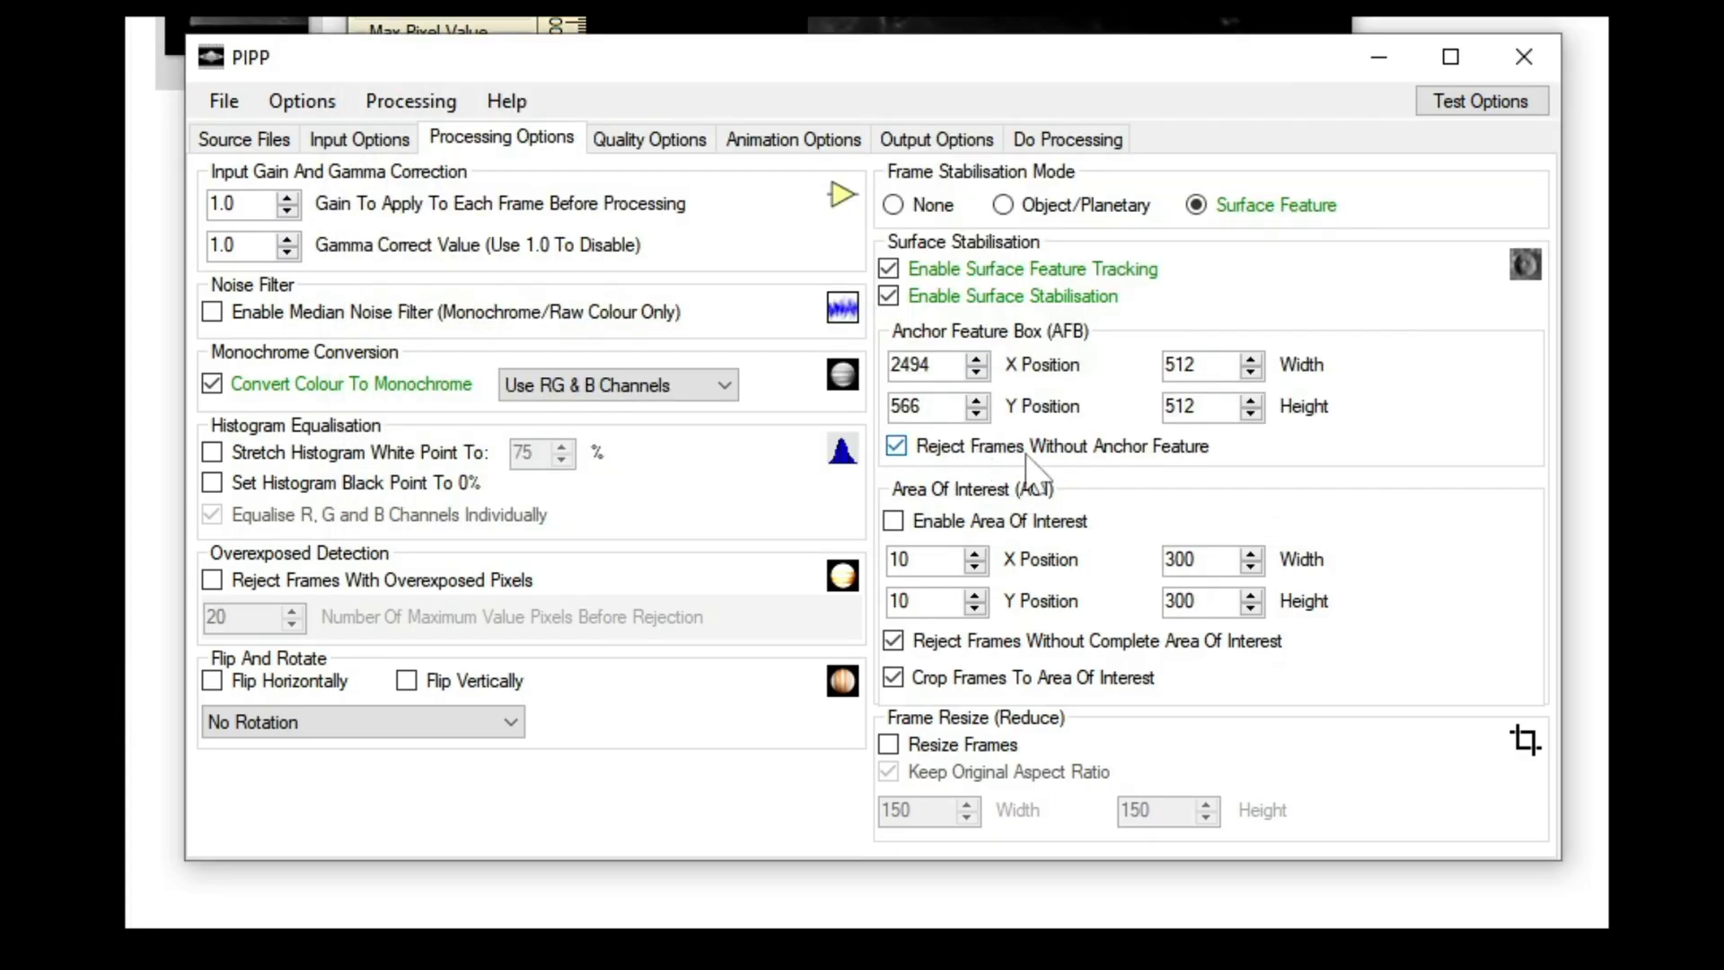
- Set TIFF as the output format and start processing all four channel files
click(678, 142)
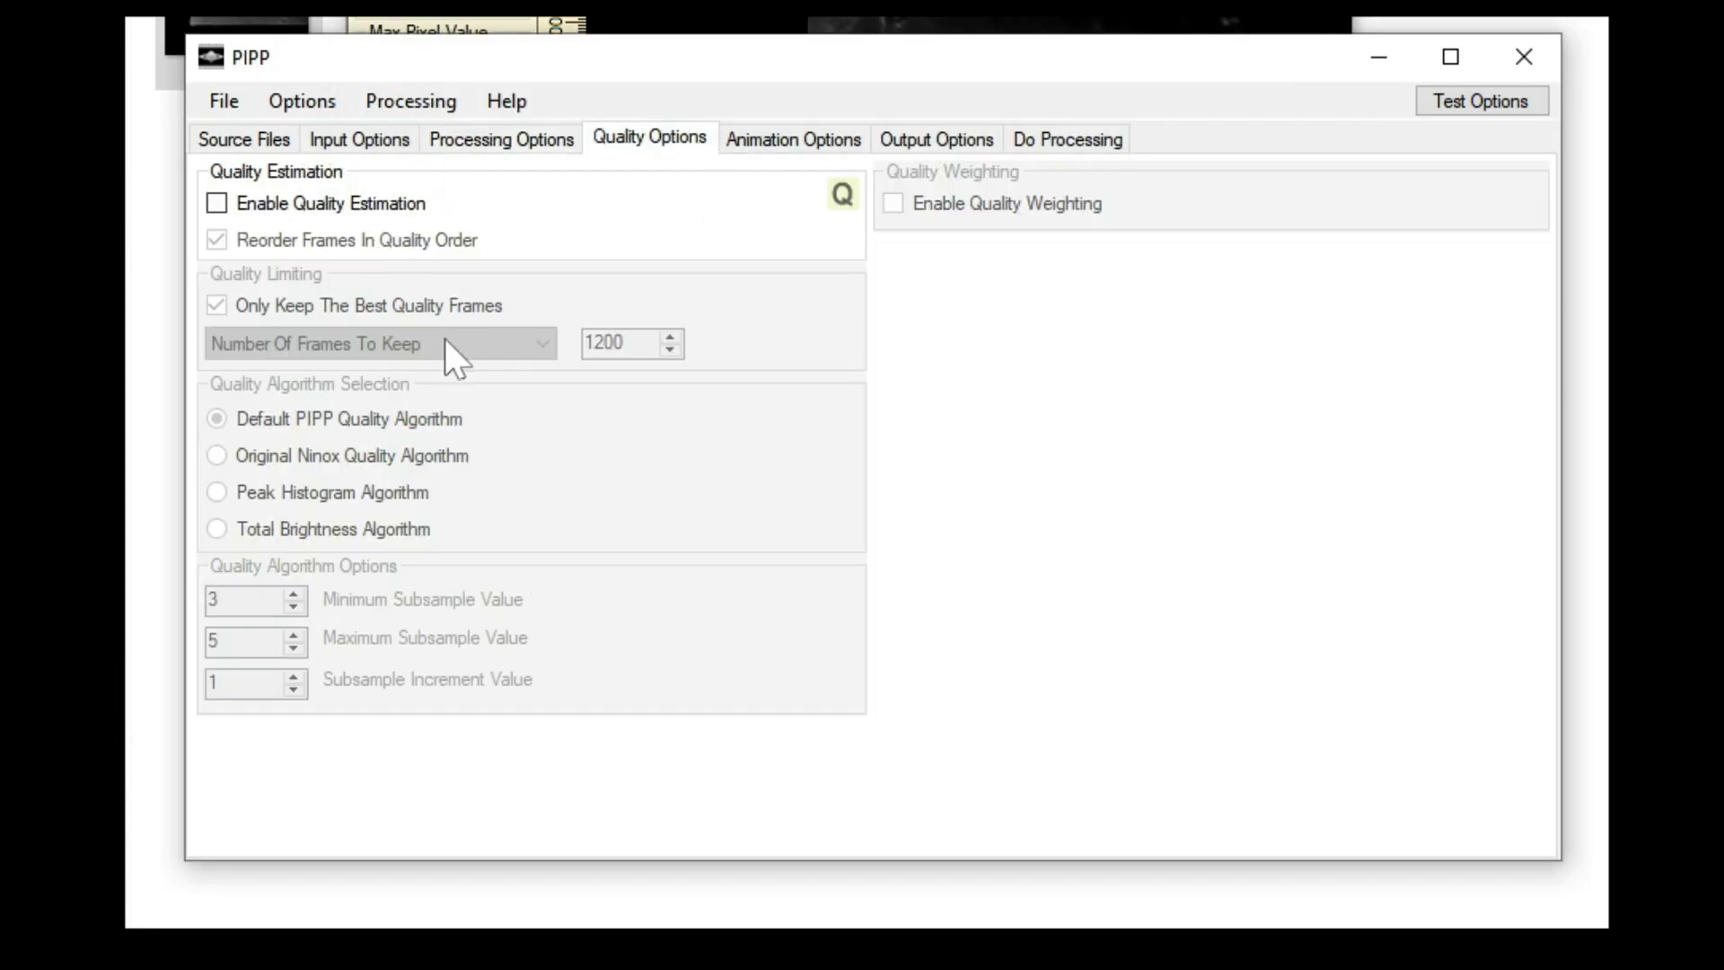
click(794, 149)
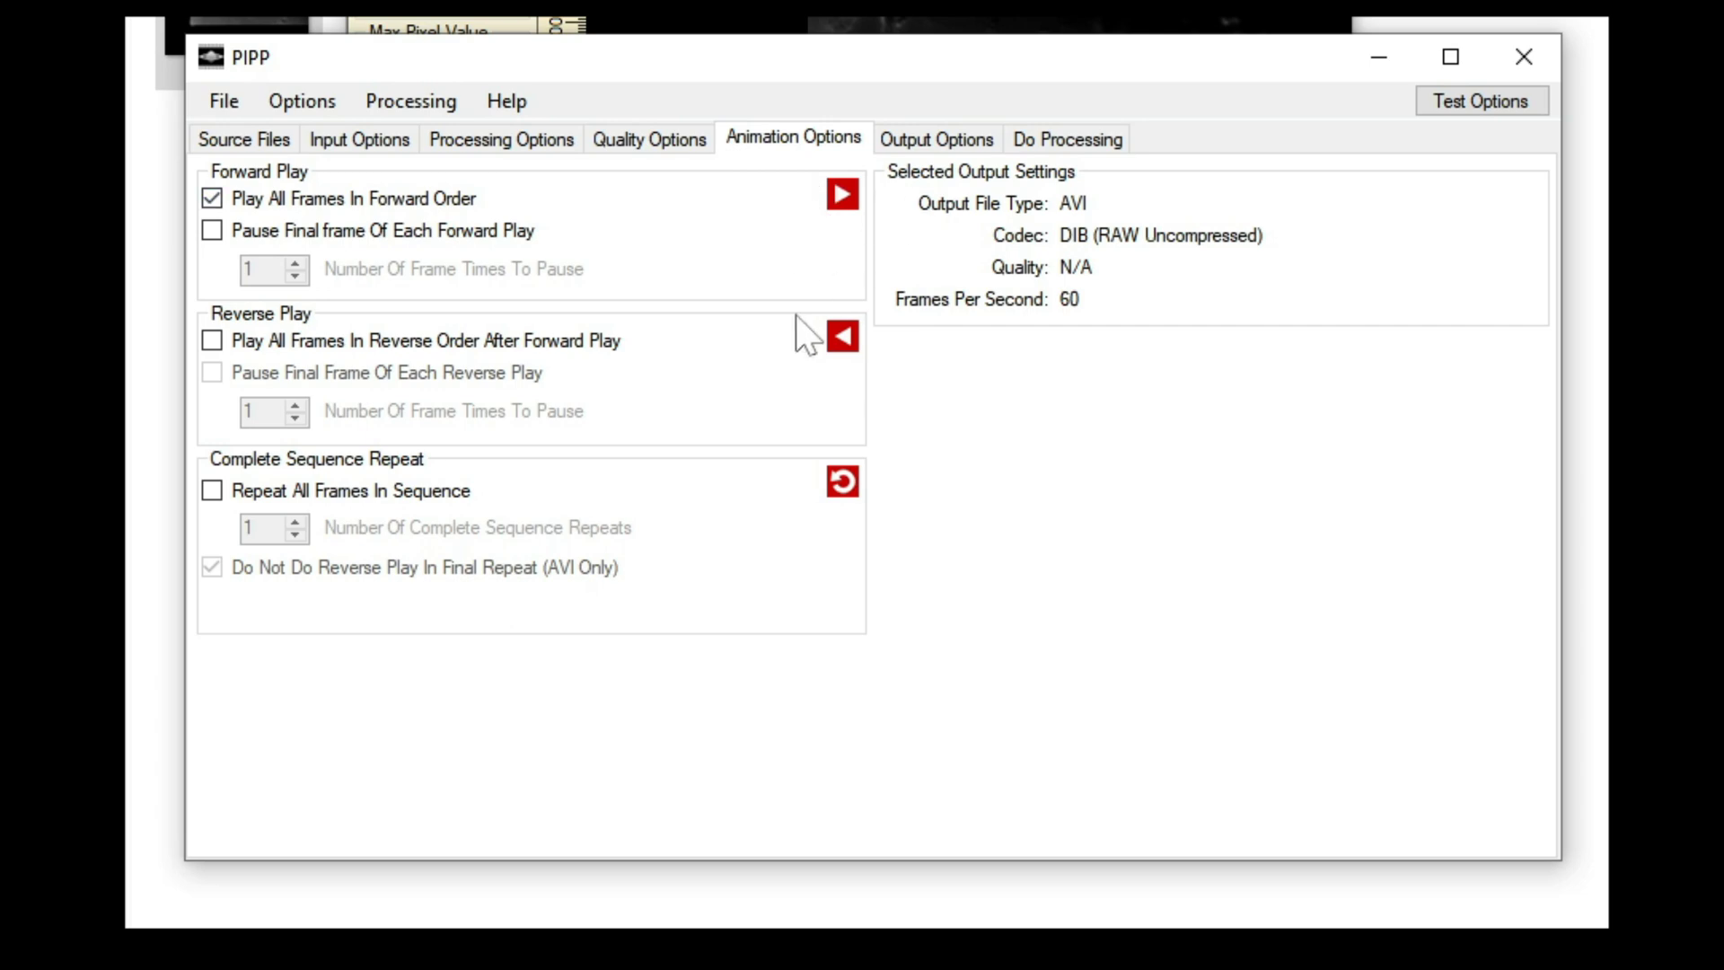
click(939, 140)
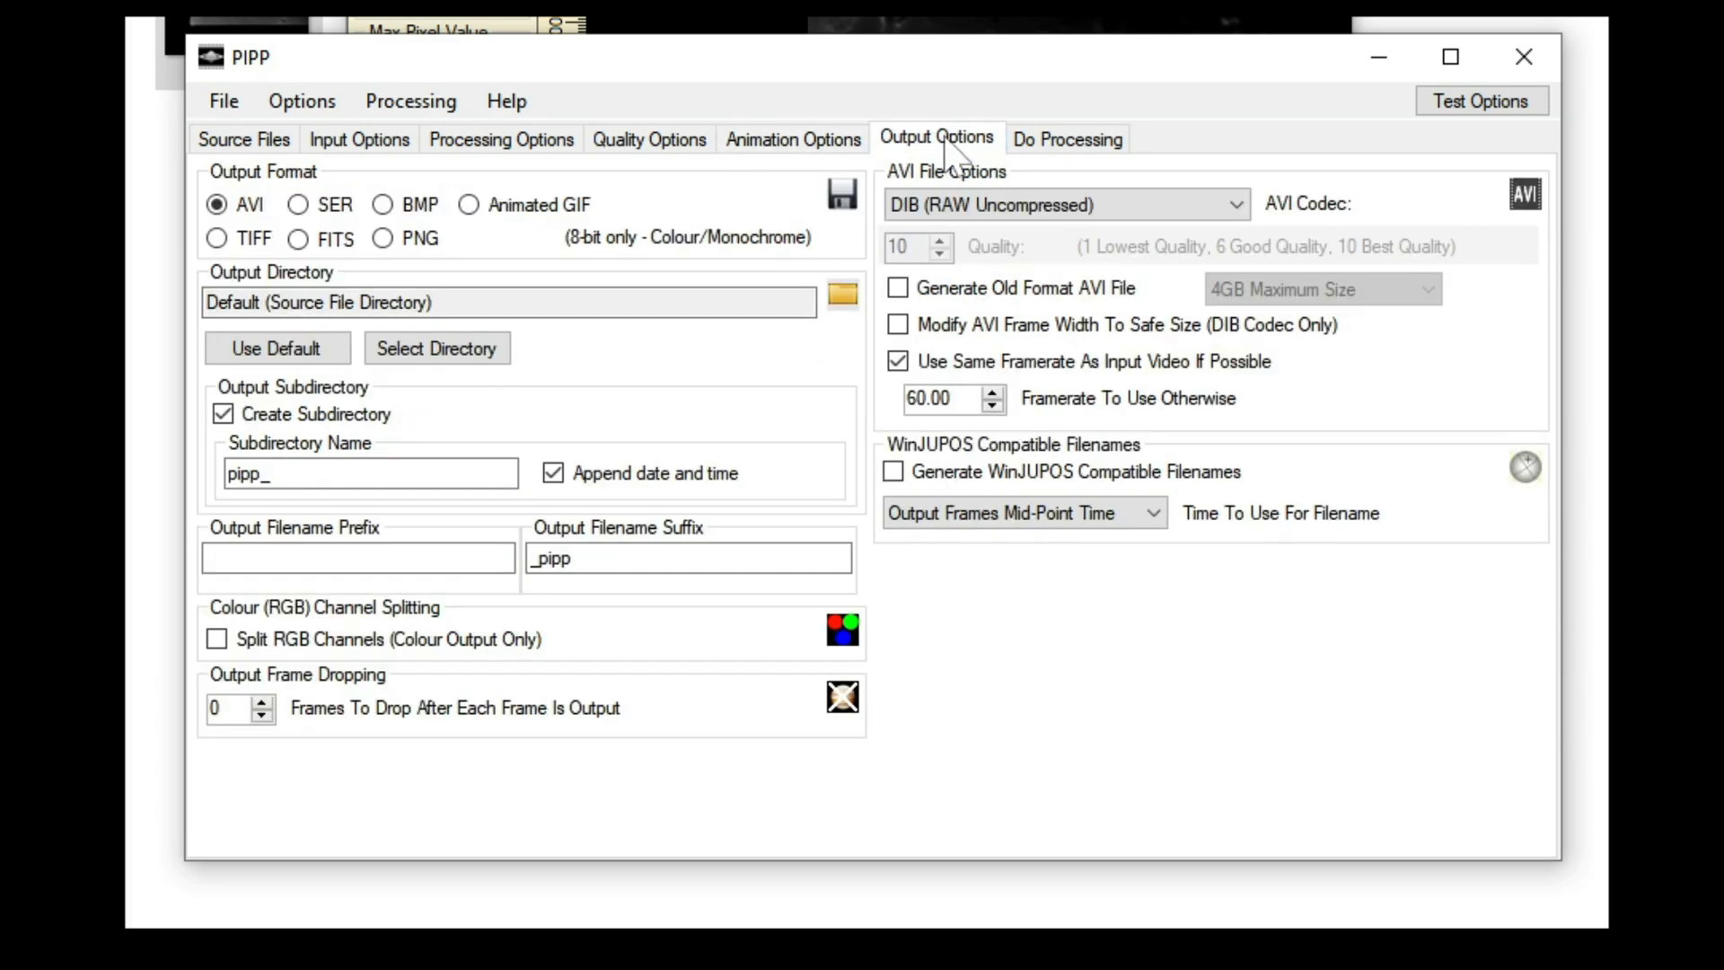
click(216, 238)
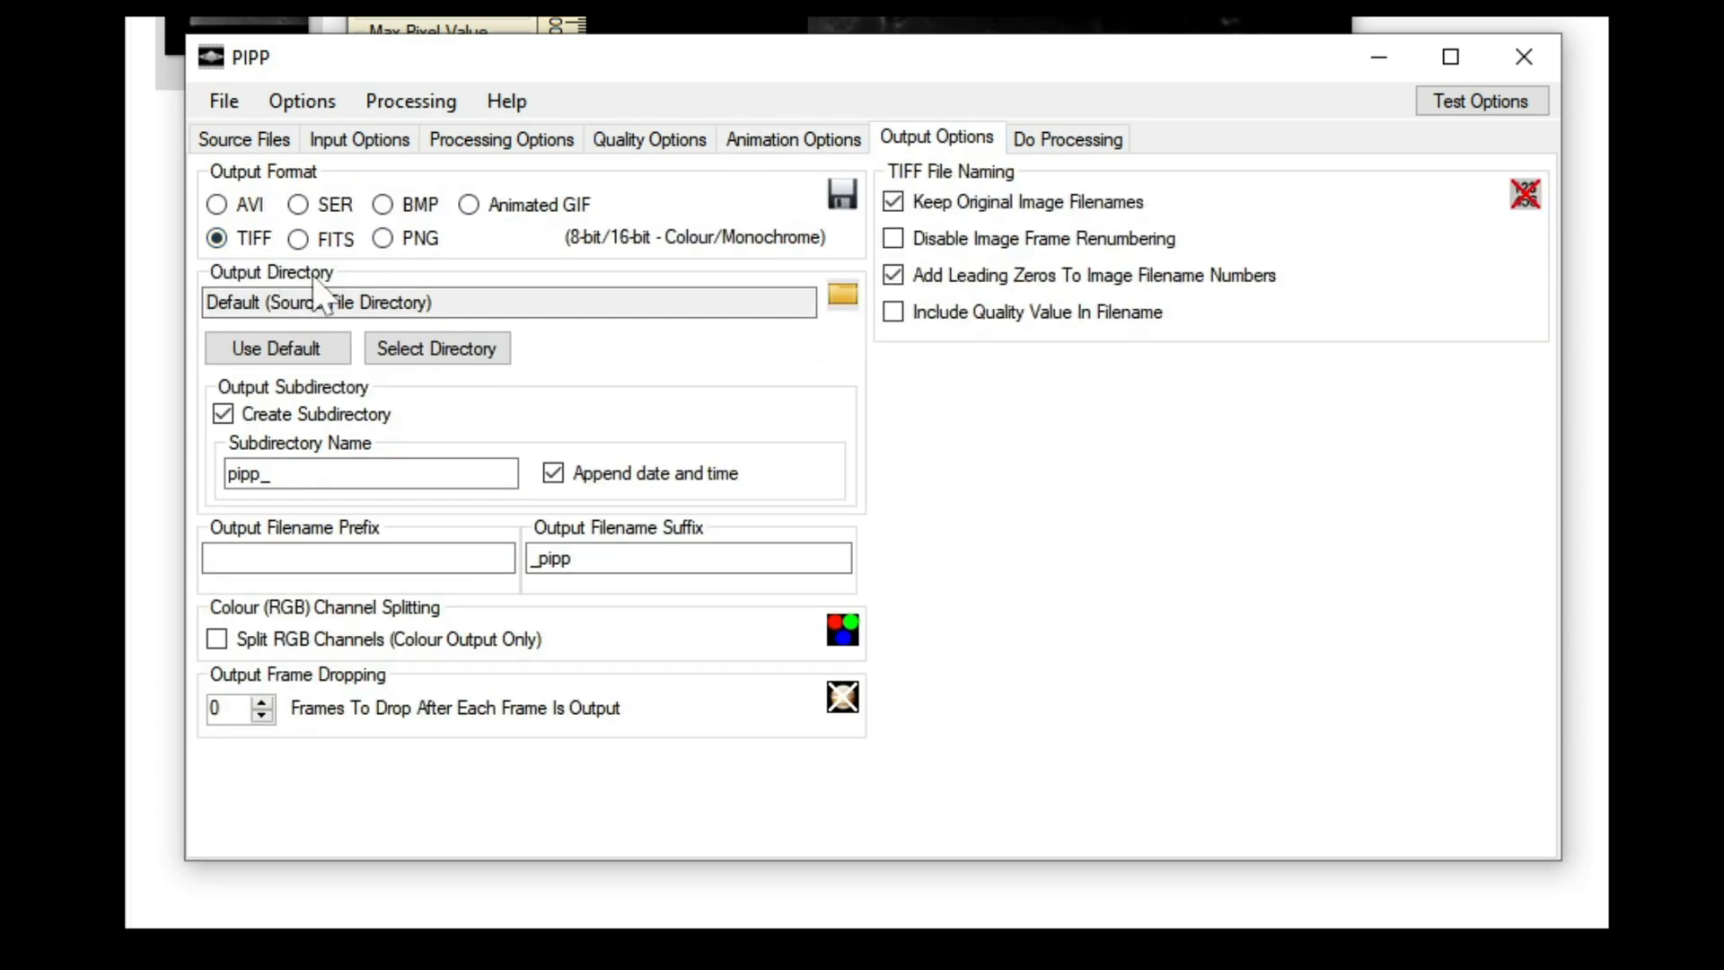
click(1069, 143)
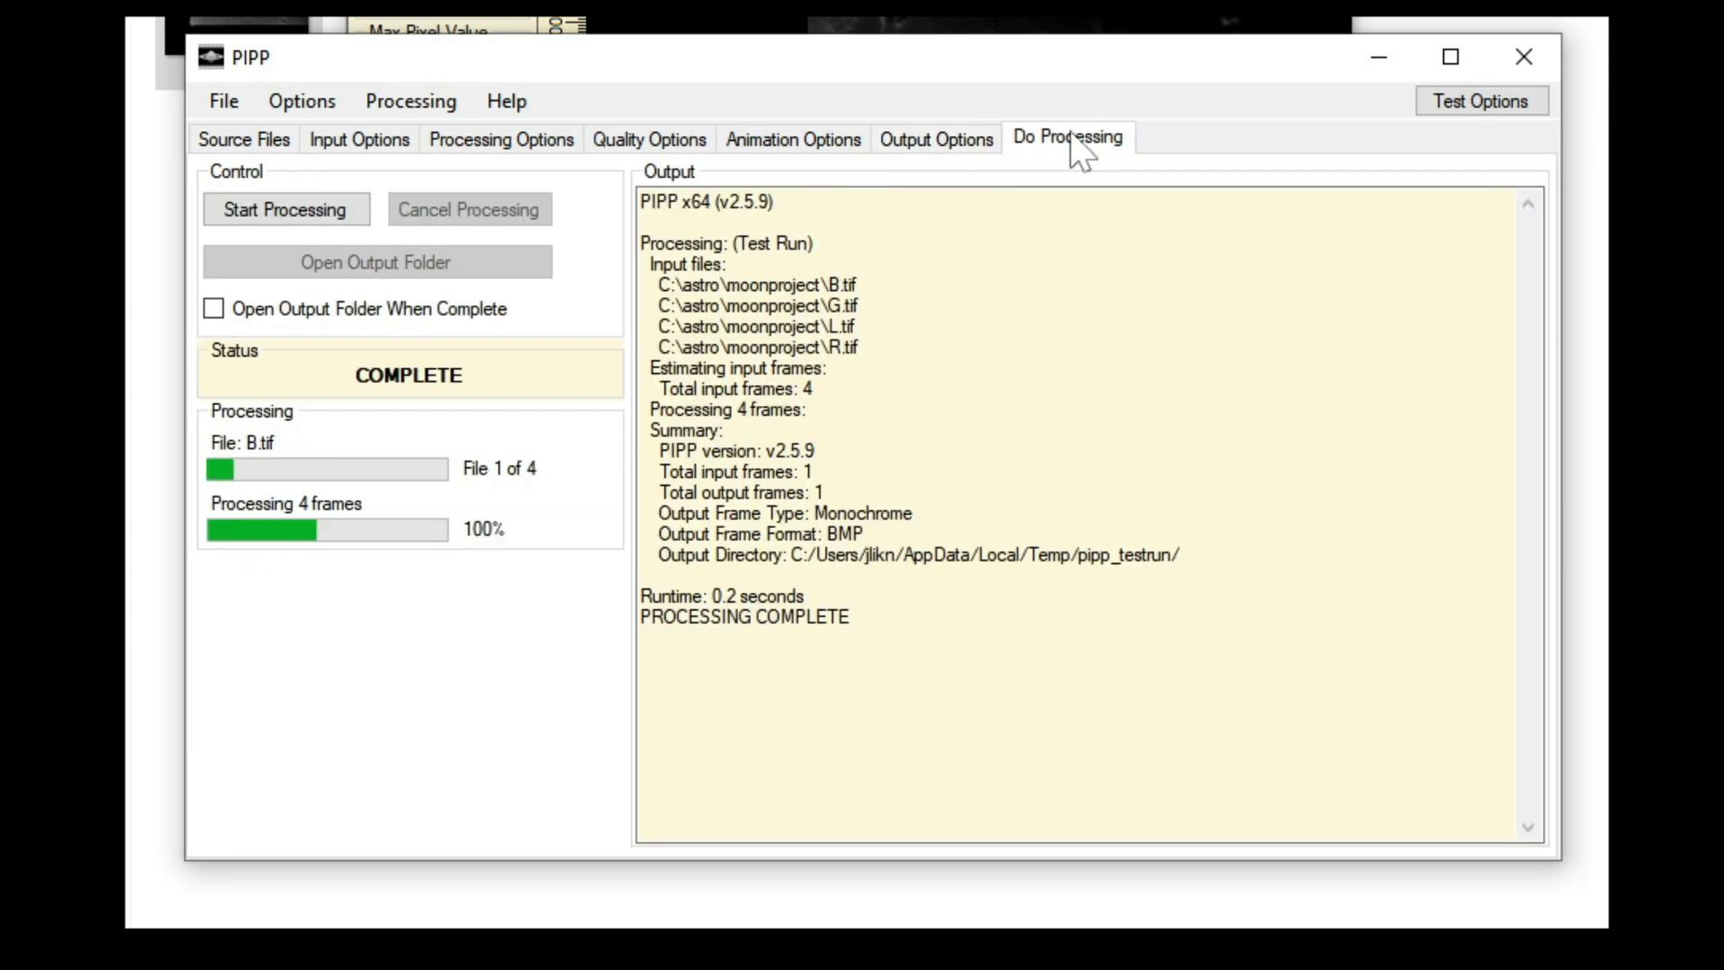
click(301, 221)
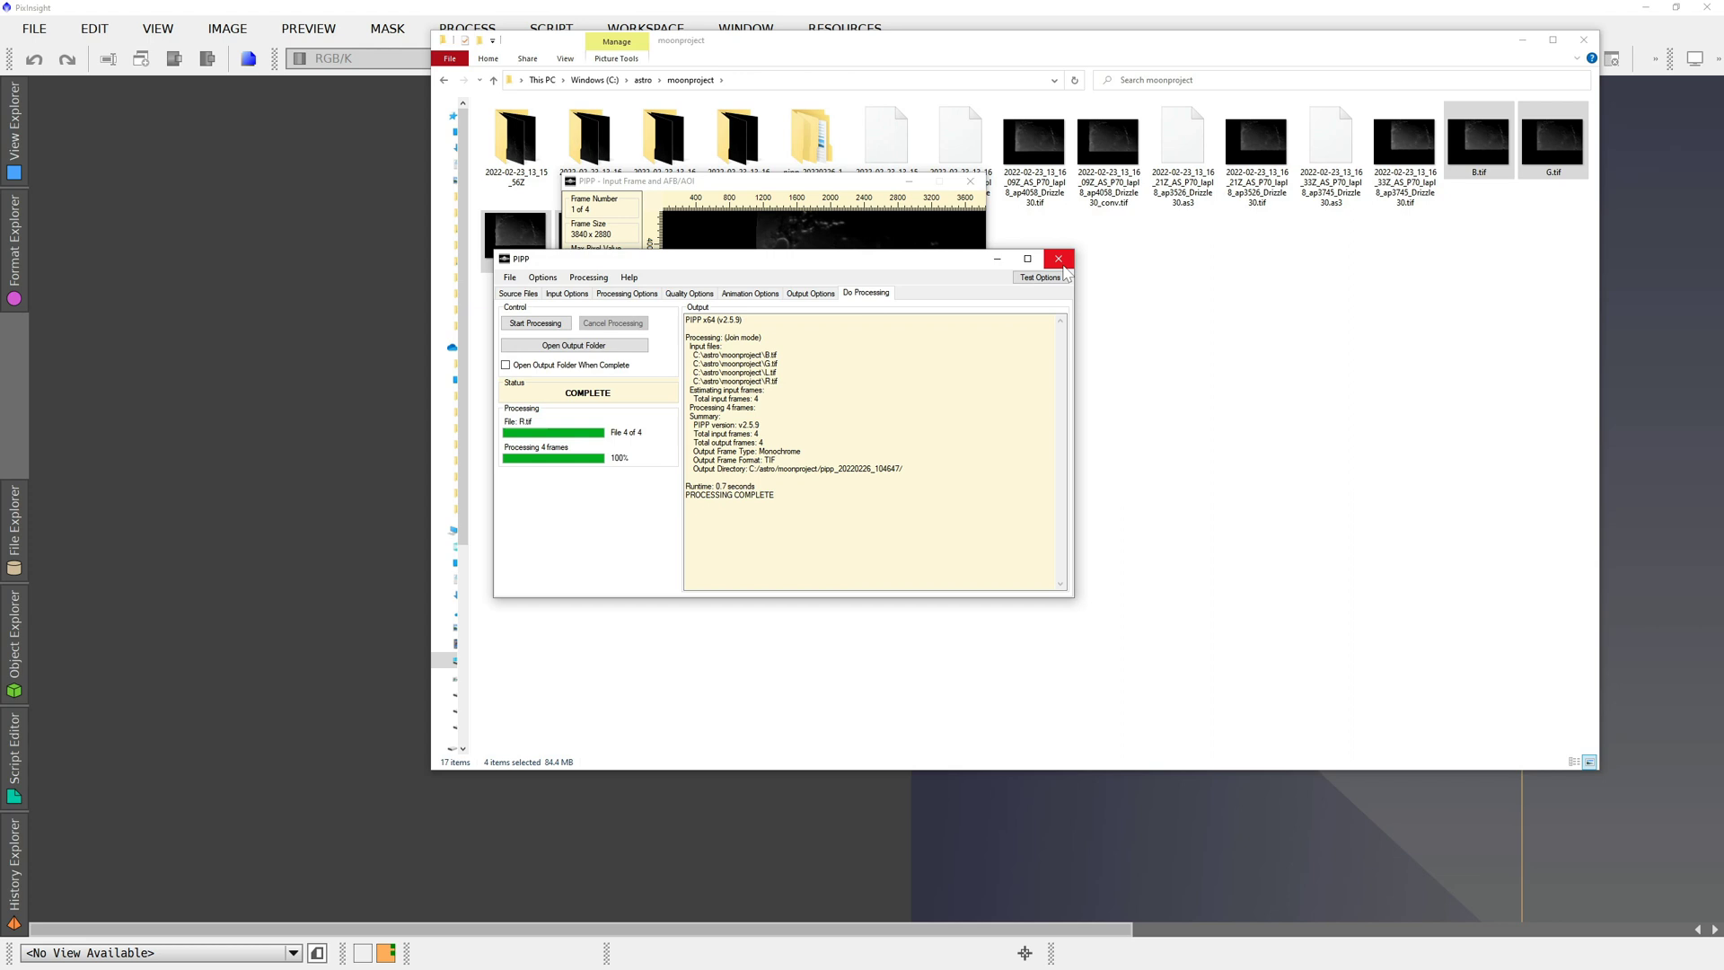
- Close PIPP and open the B subfolder inside pipp_20220226_104647 in Explorer
click(1059, 259)
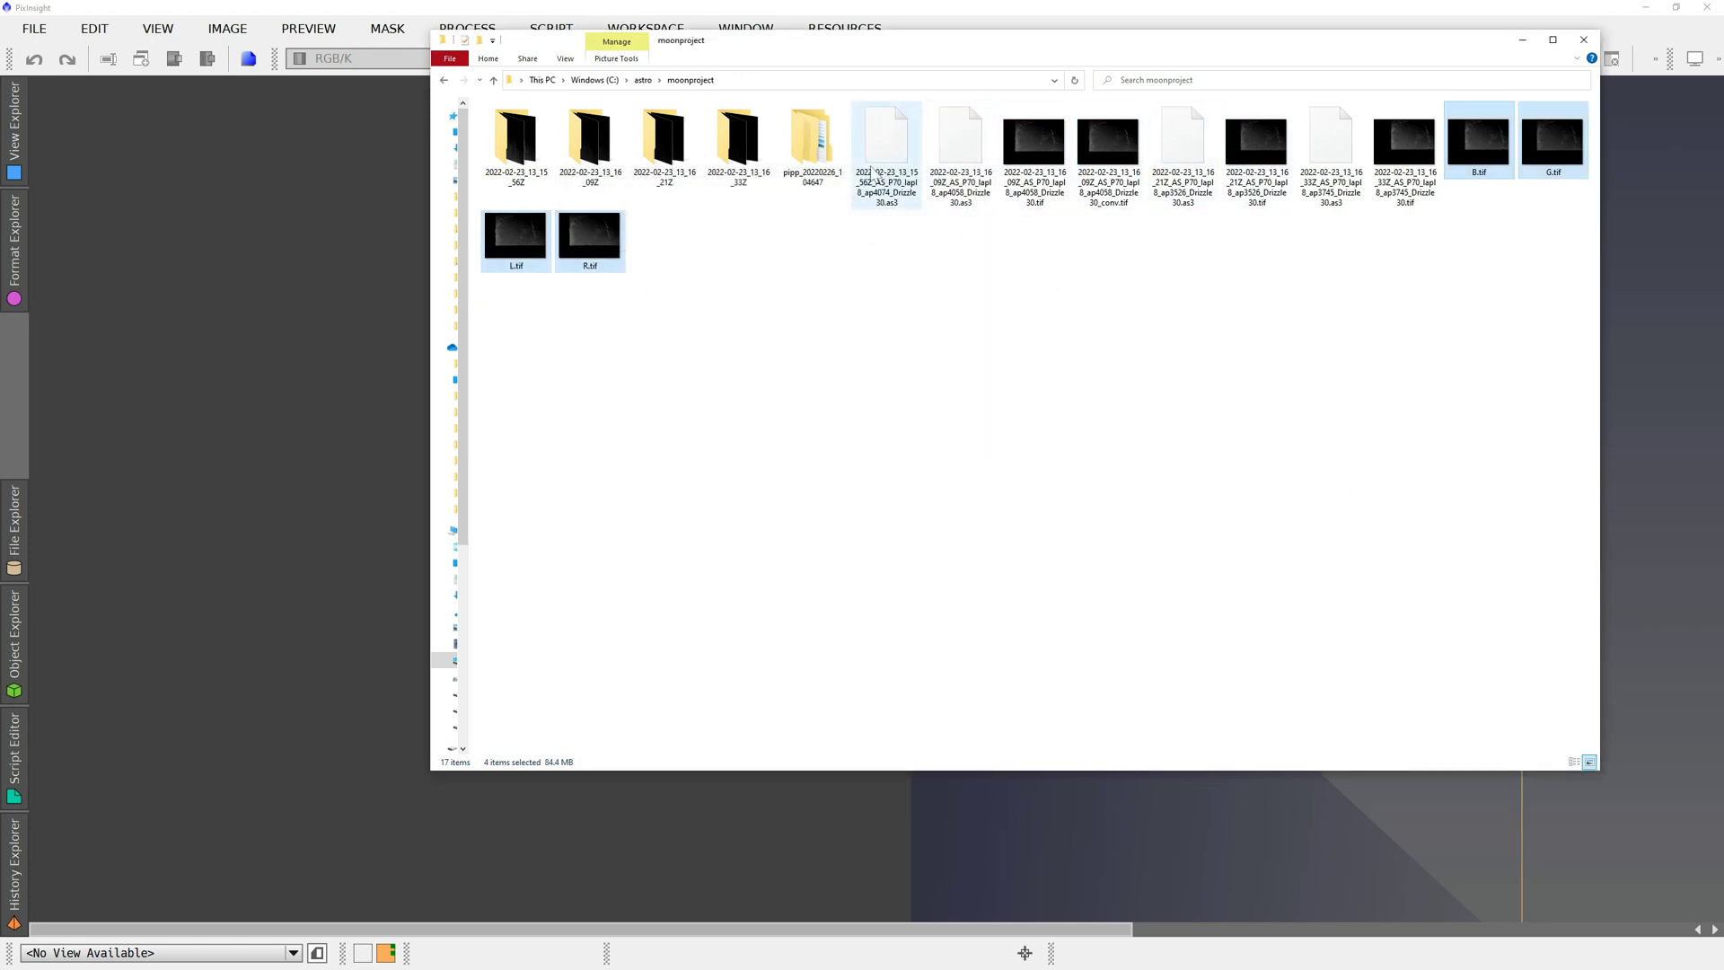
double_click(812, 149)
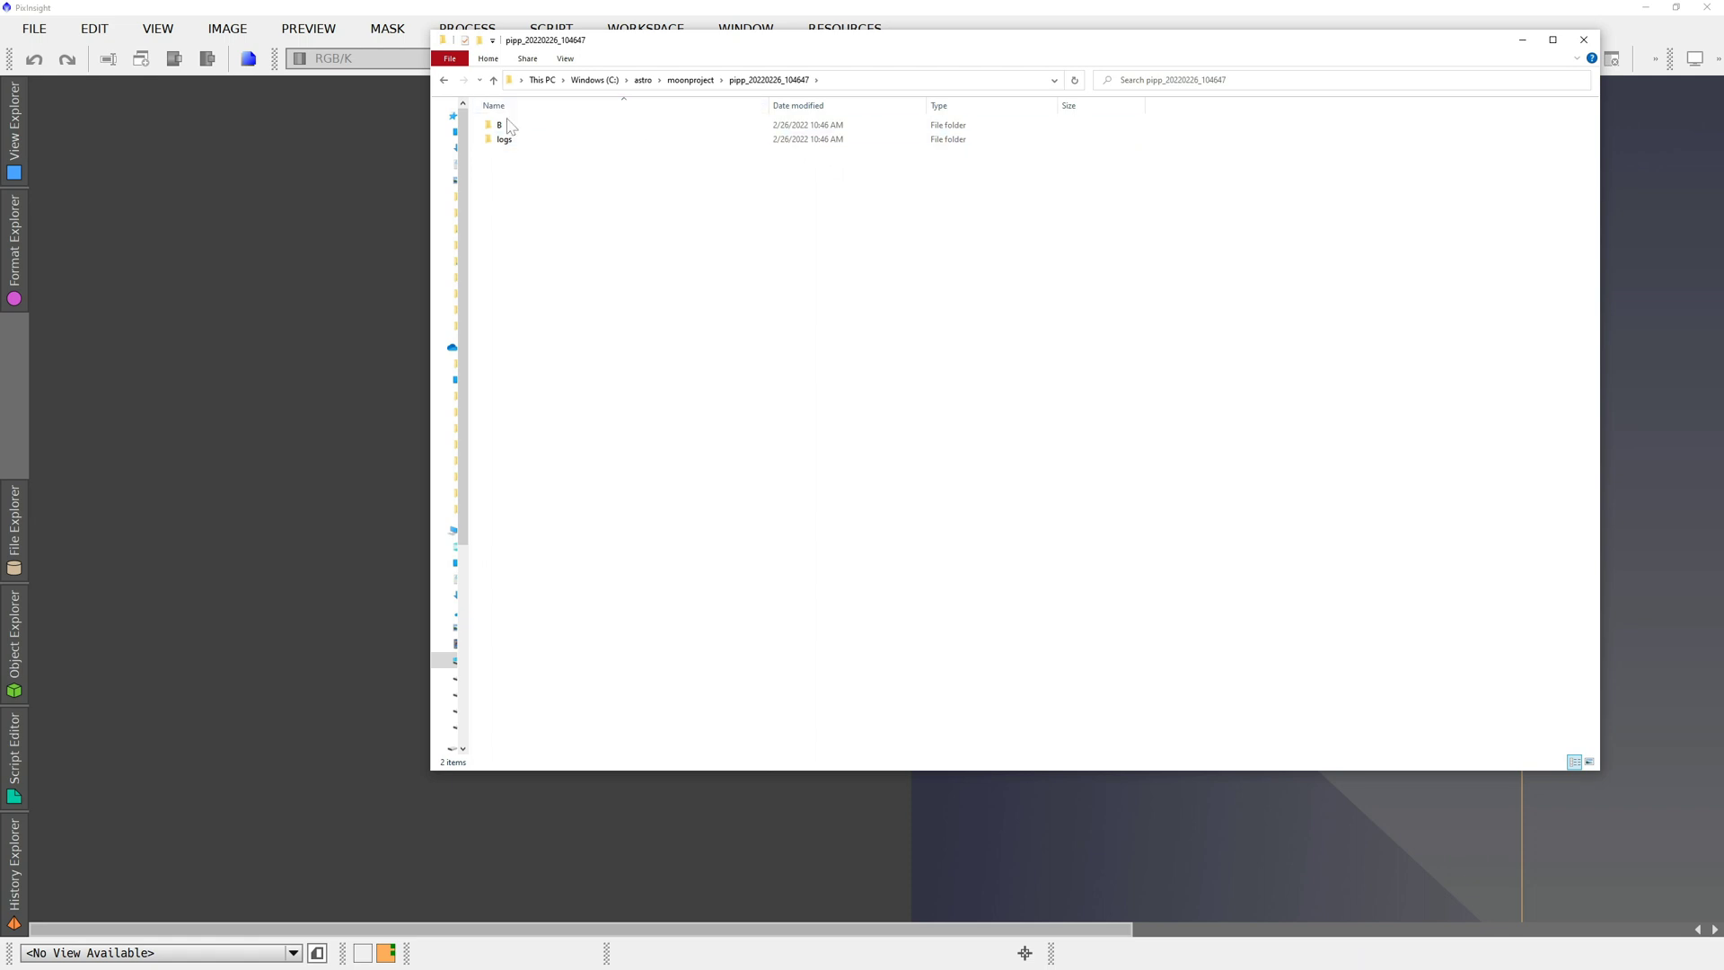
double_click(503, 126)
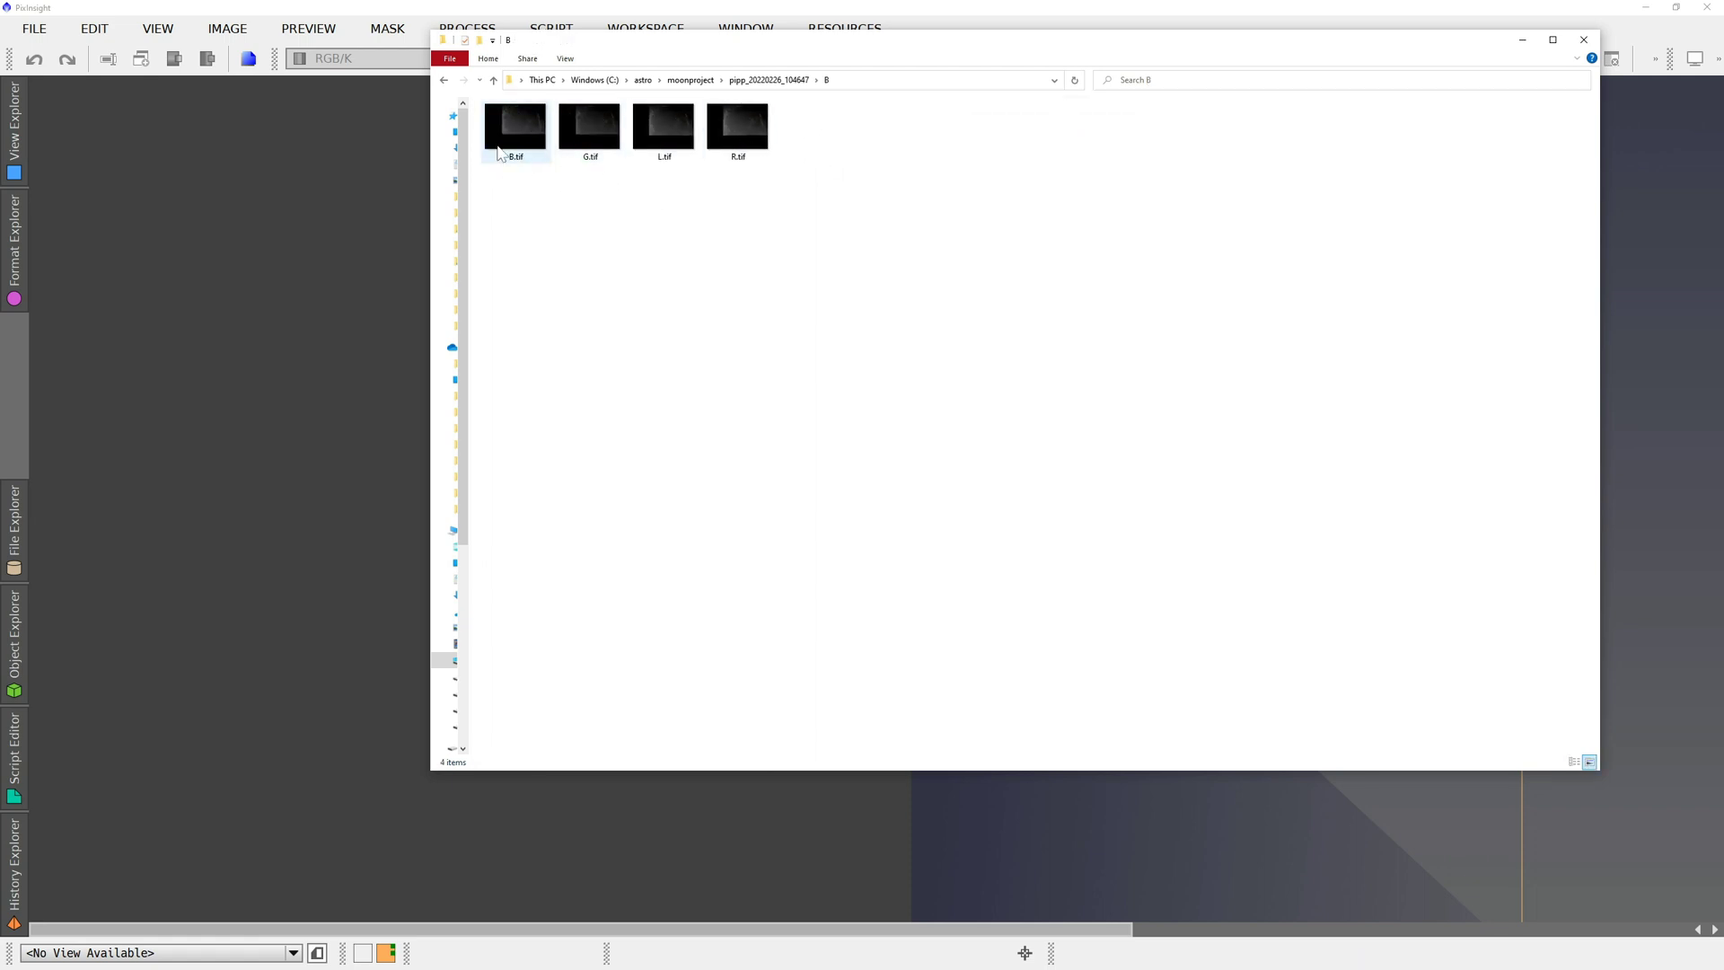
- Open the four aligned TIFFs in PixInsight and move the B image window aside
click(727, 141)
ctrl+click(530, 139)
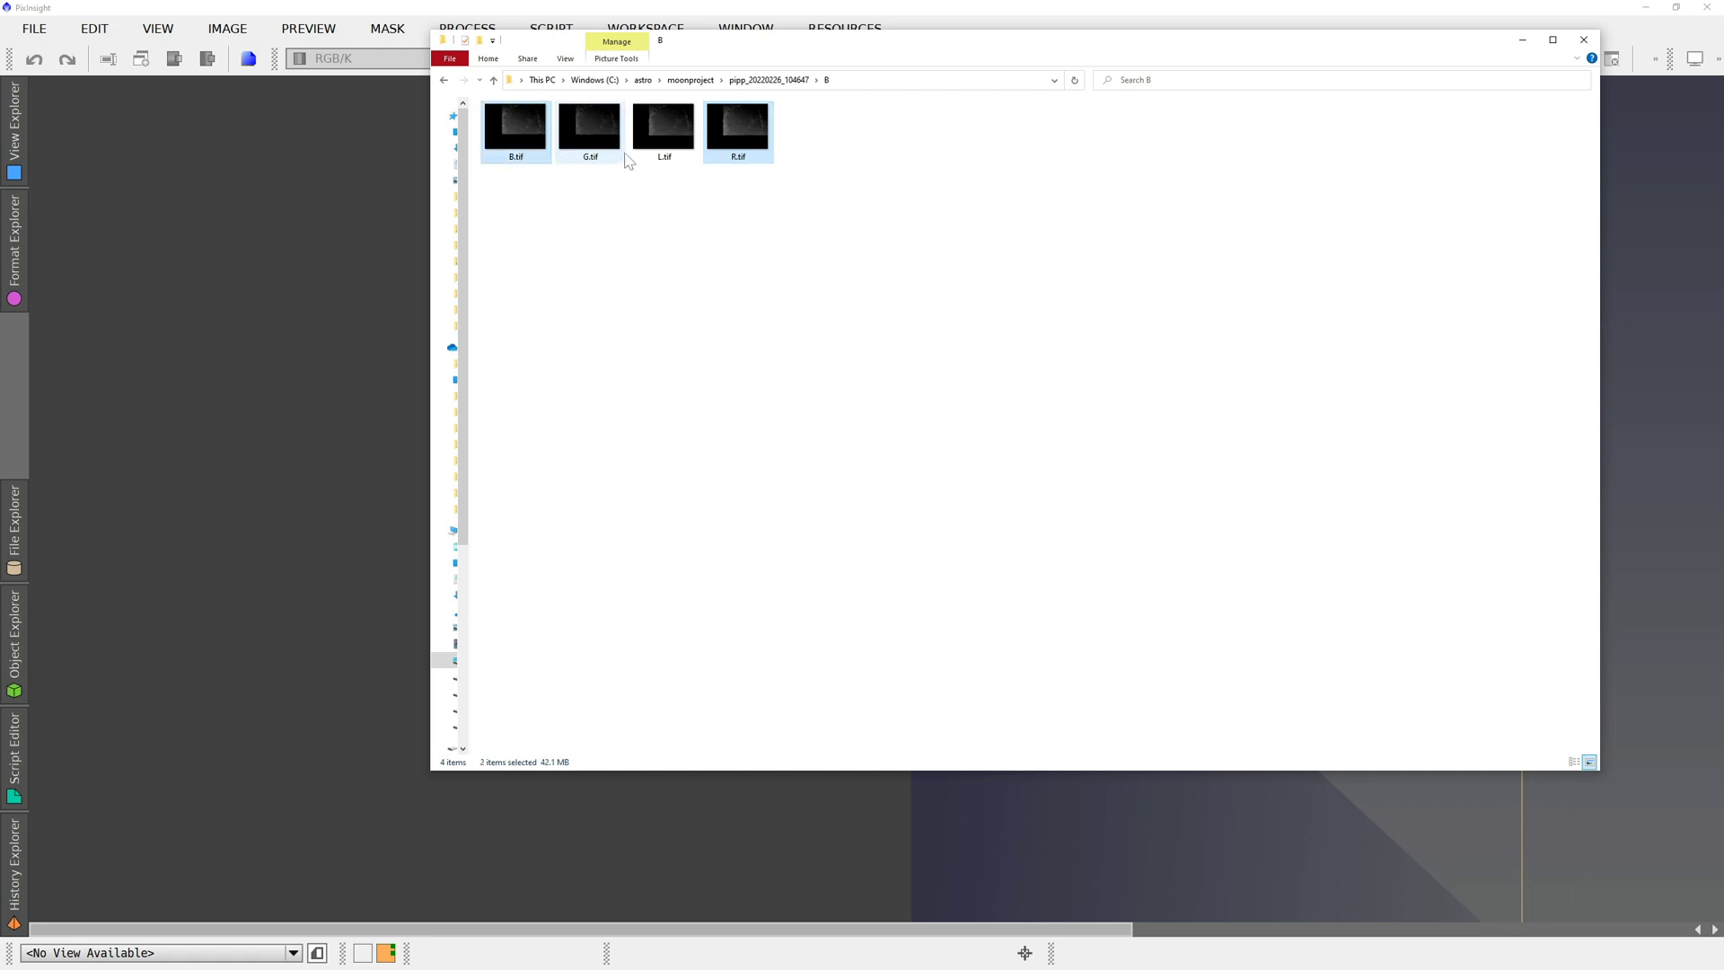
ctrl+click(613, 151)
ctrl+click(665, 135)
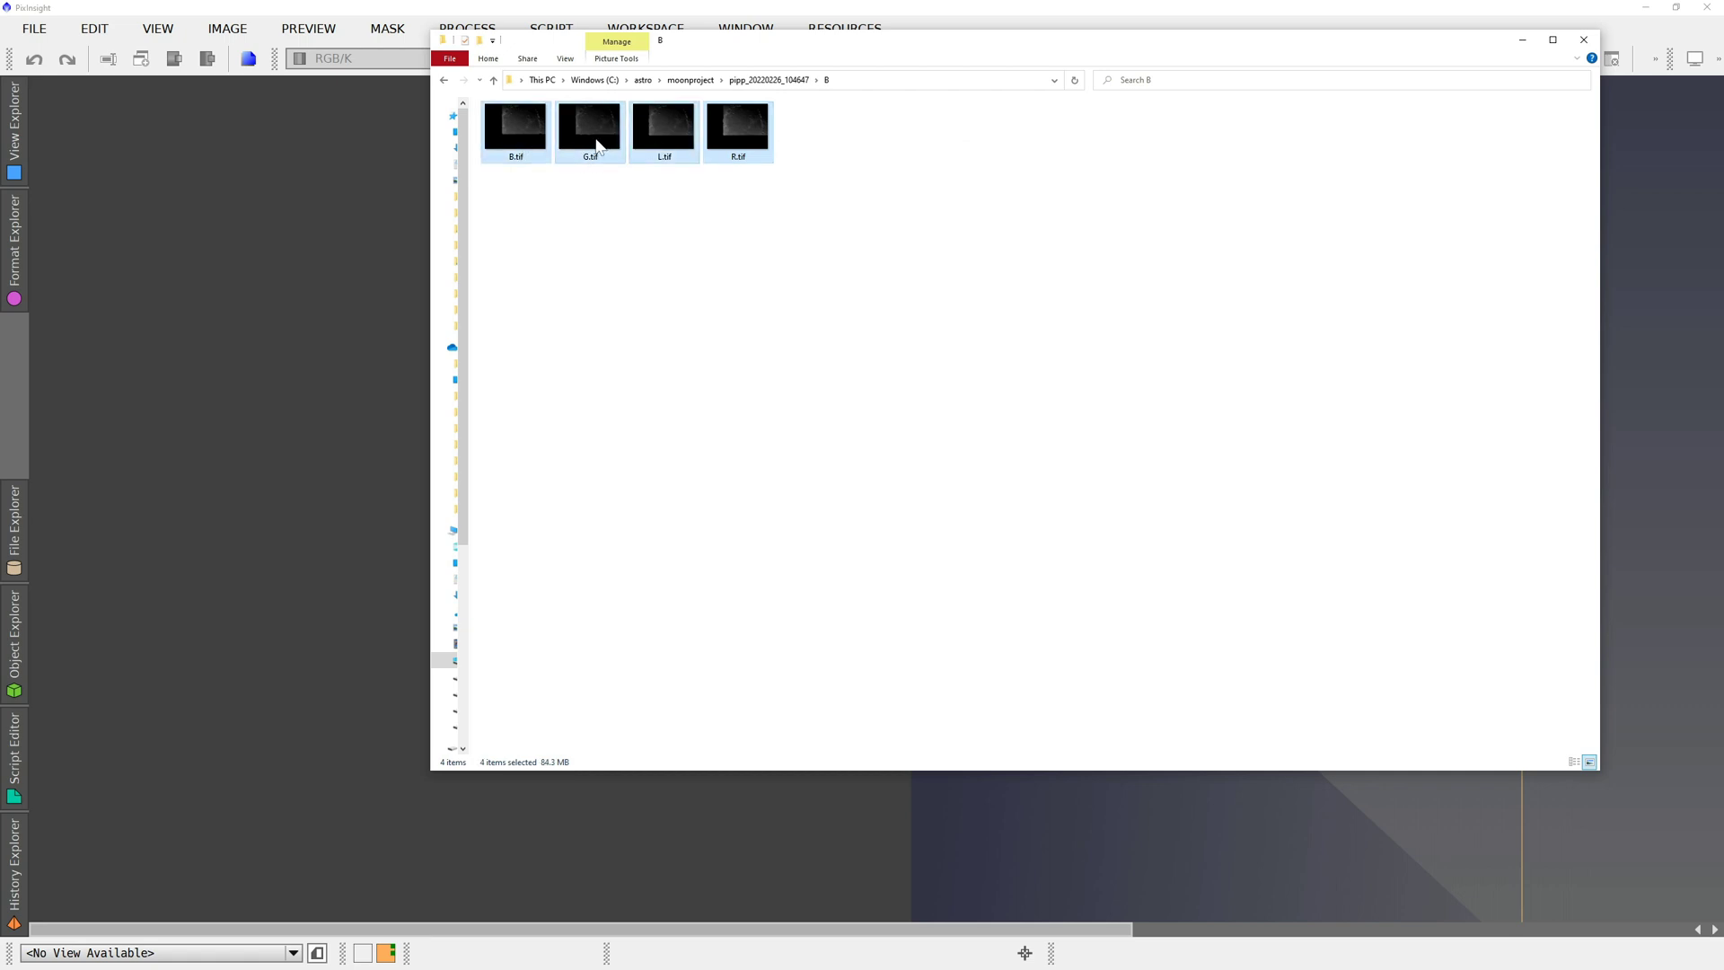
drag(602, 145, 362, 293)
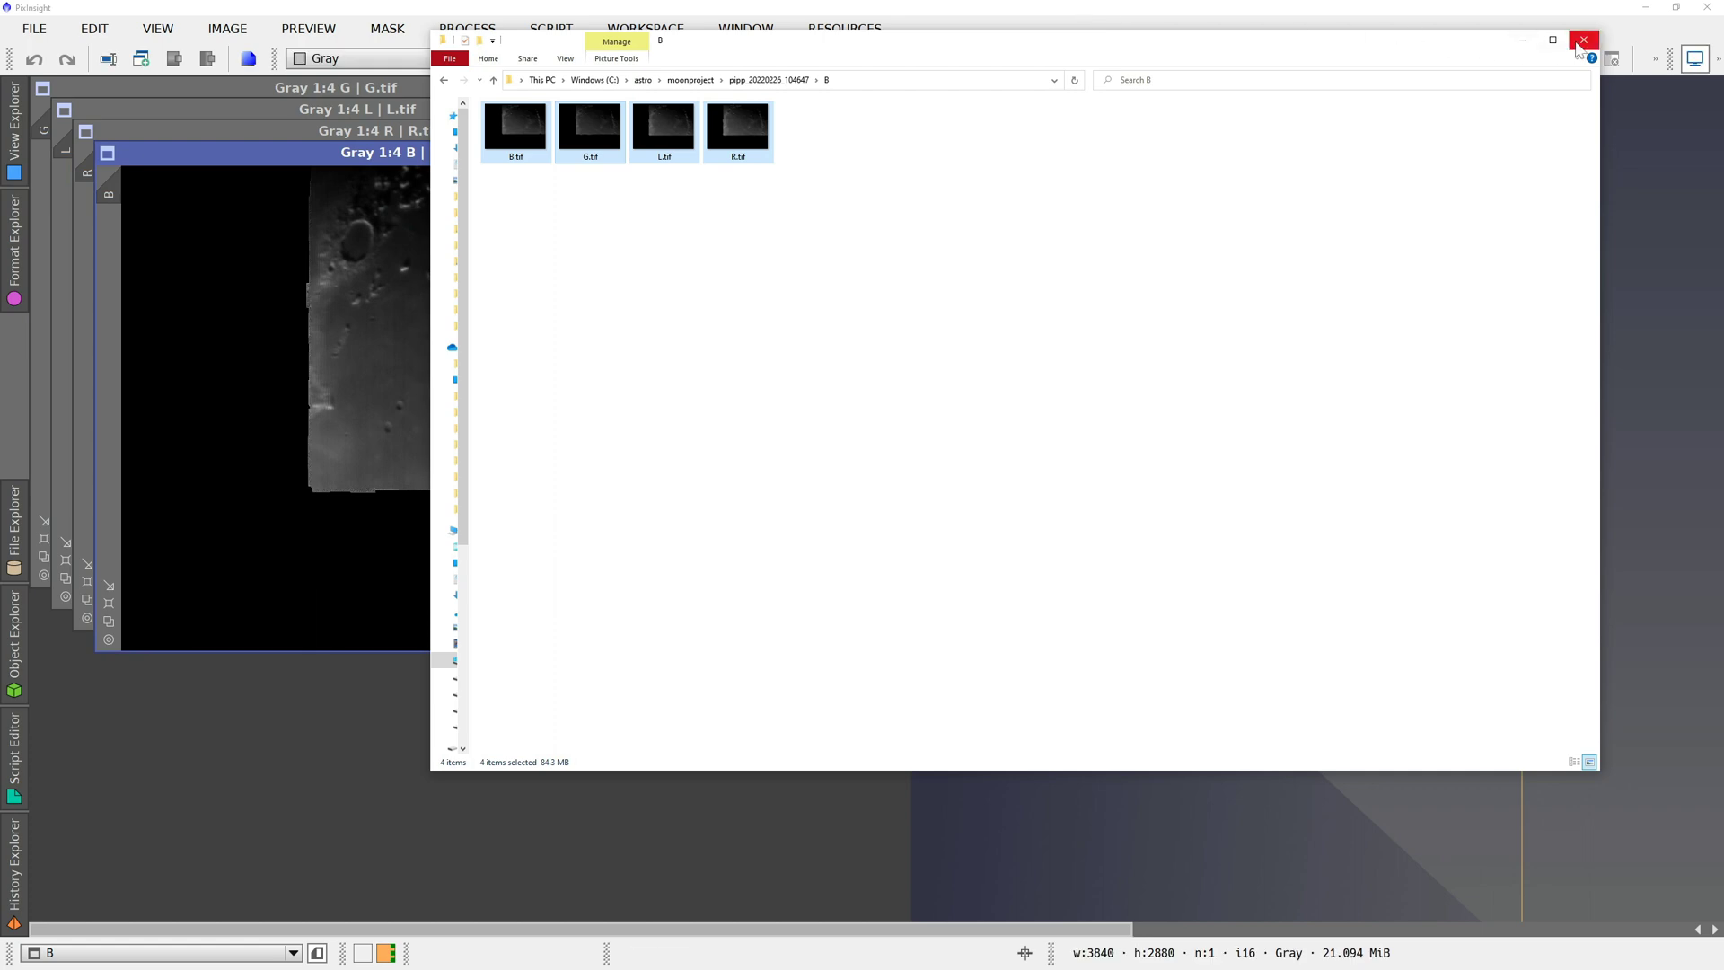
click(1522, 42)
drag(571, 147, 638, 306)
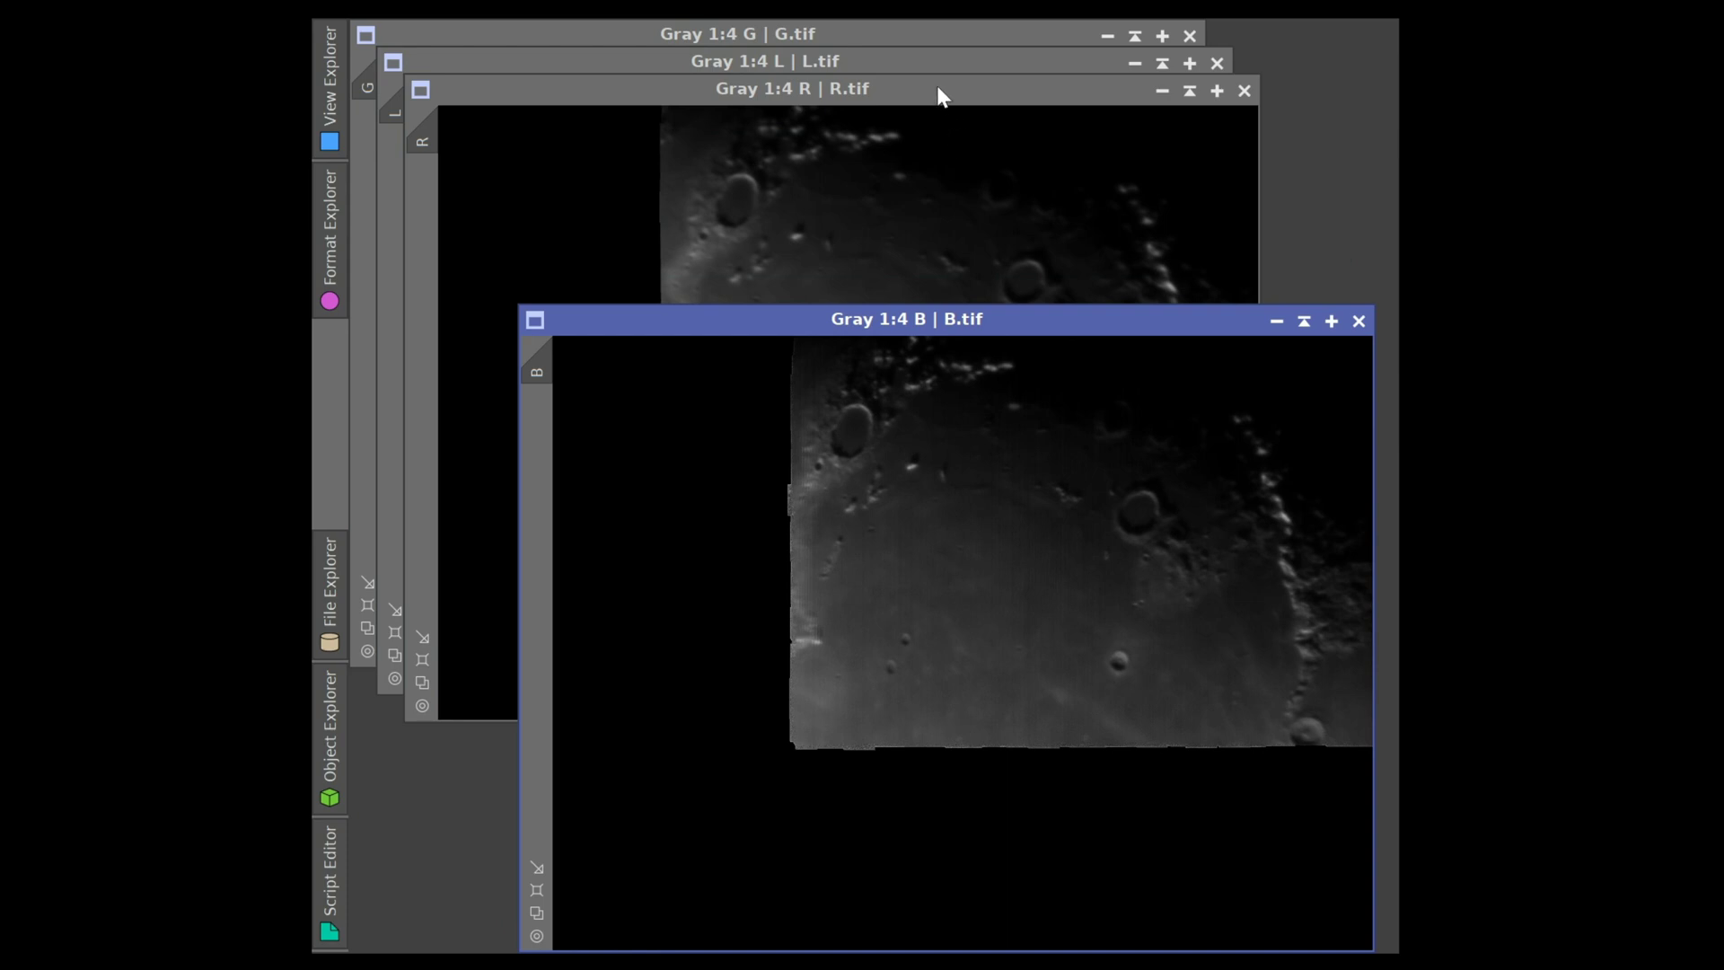
- Stack the aligned R, L and G windows on one spot to confirm matching moon positions
drag(940, 95, 1051, 326)
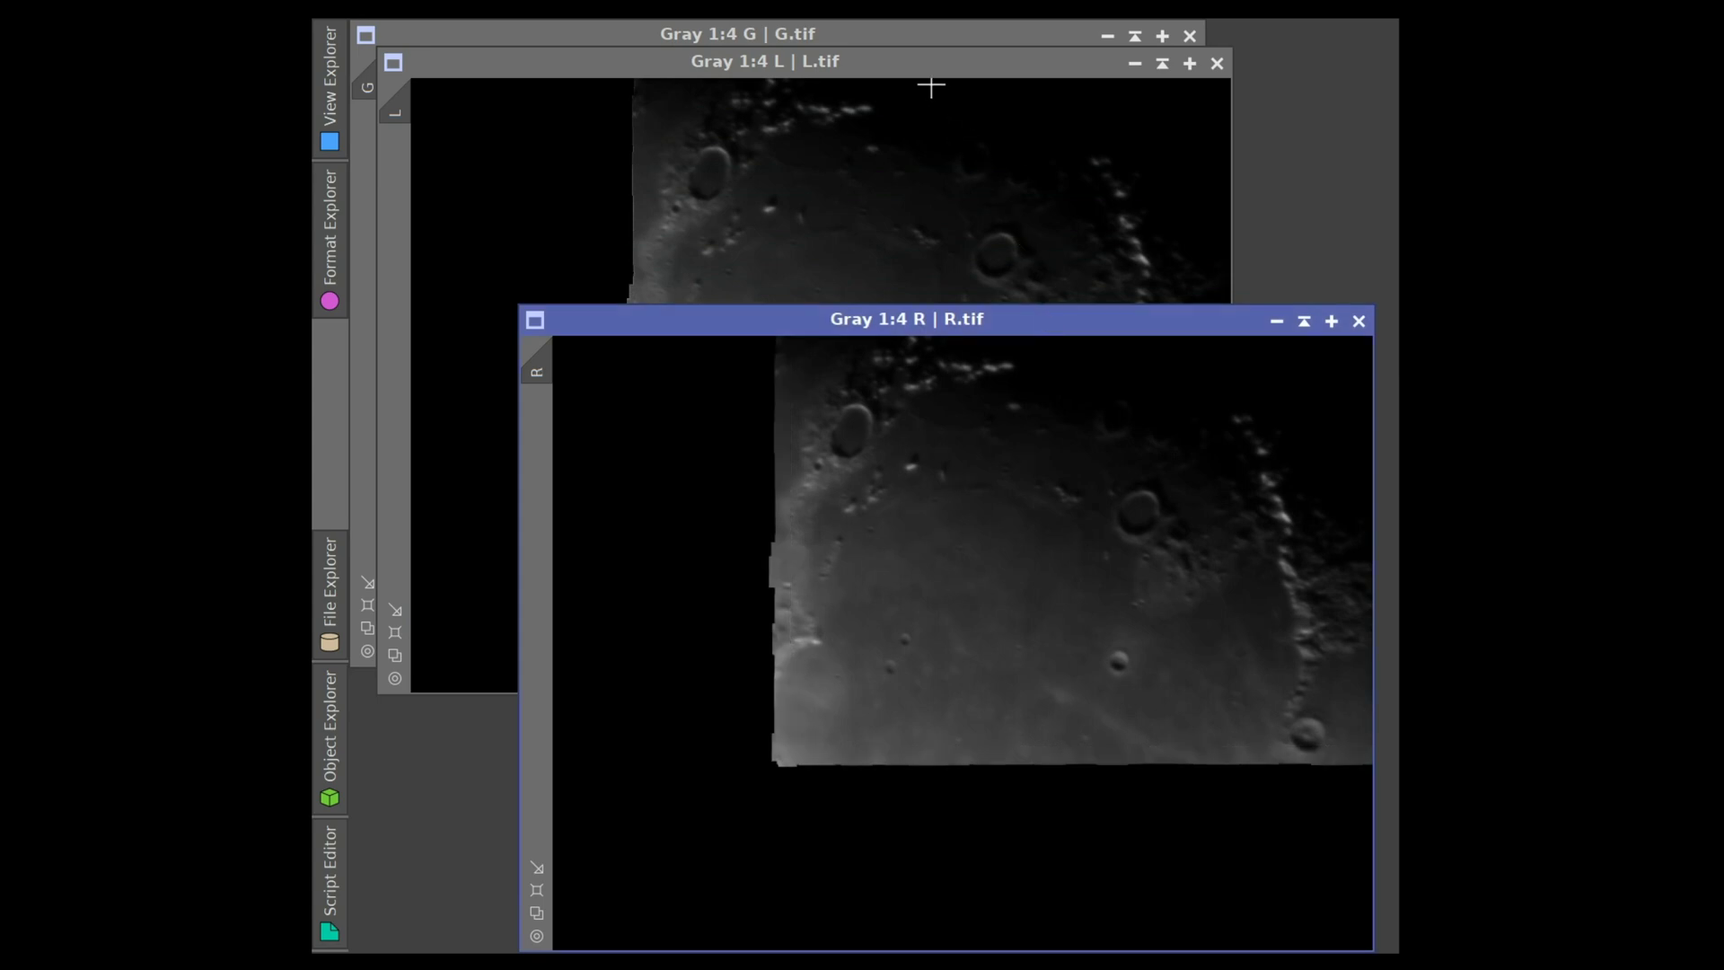
drag(925, 65, 1060, 308)
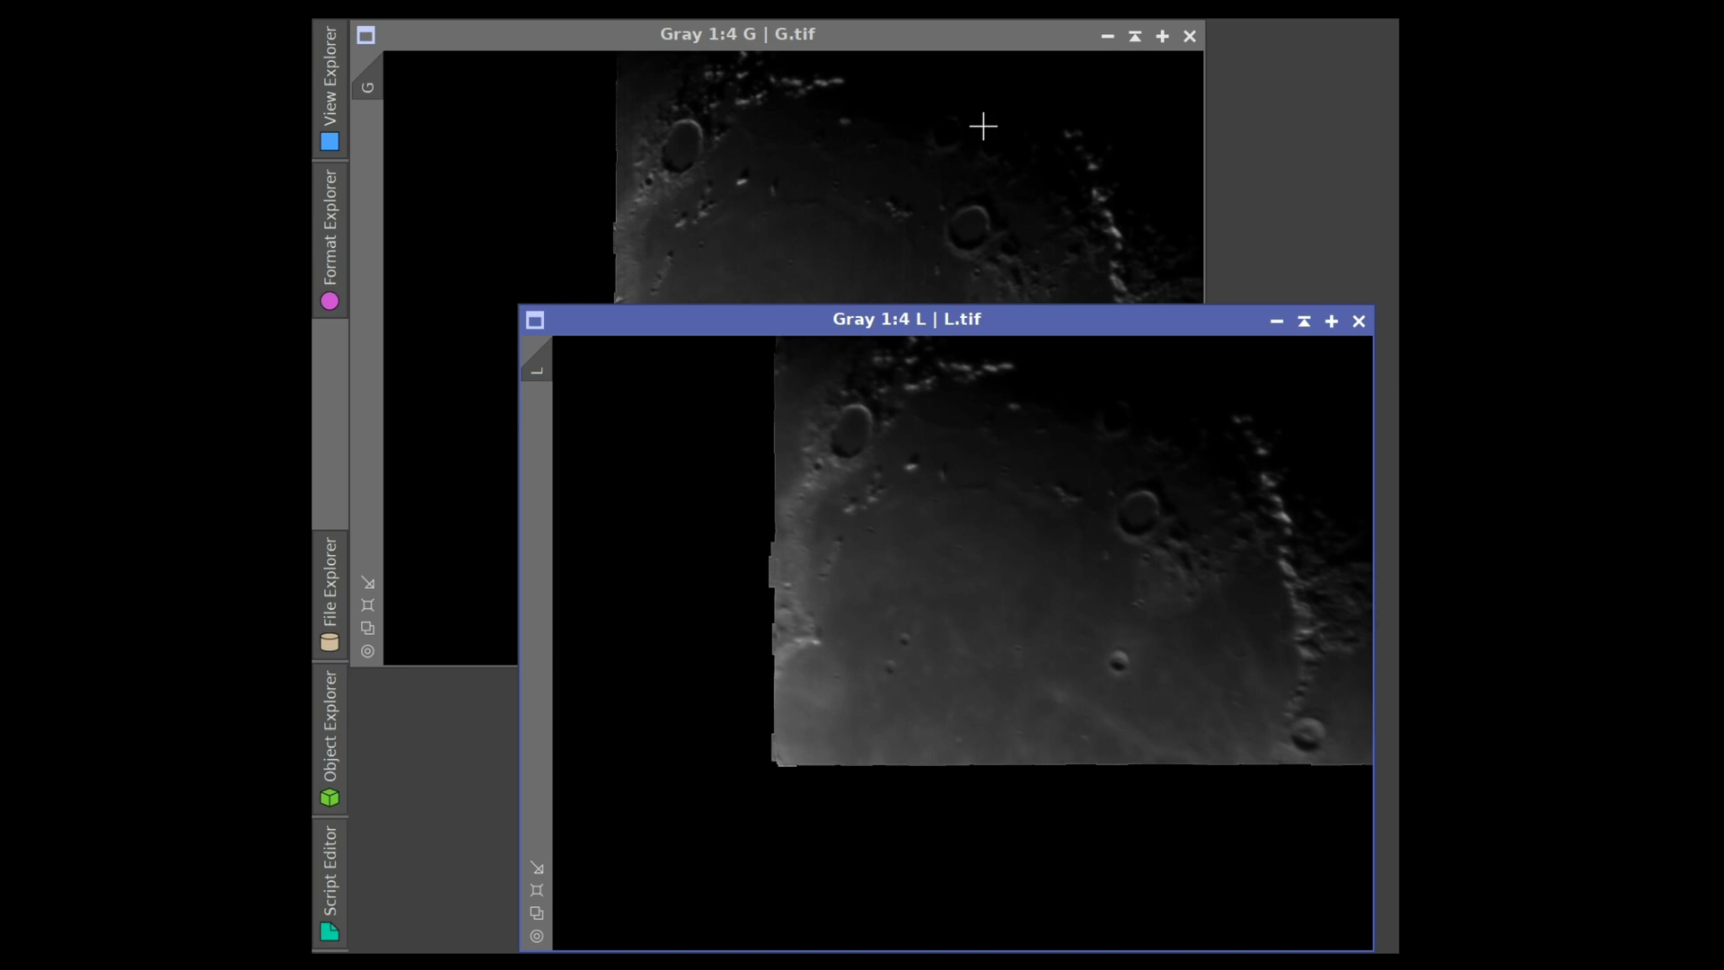
drag(924, 34, 1098, 315)
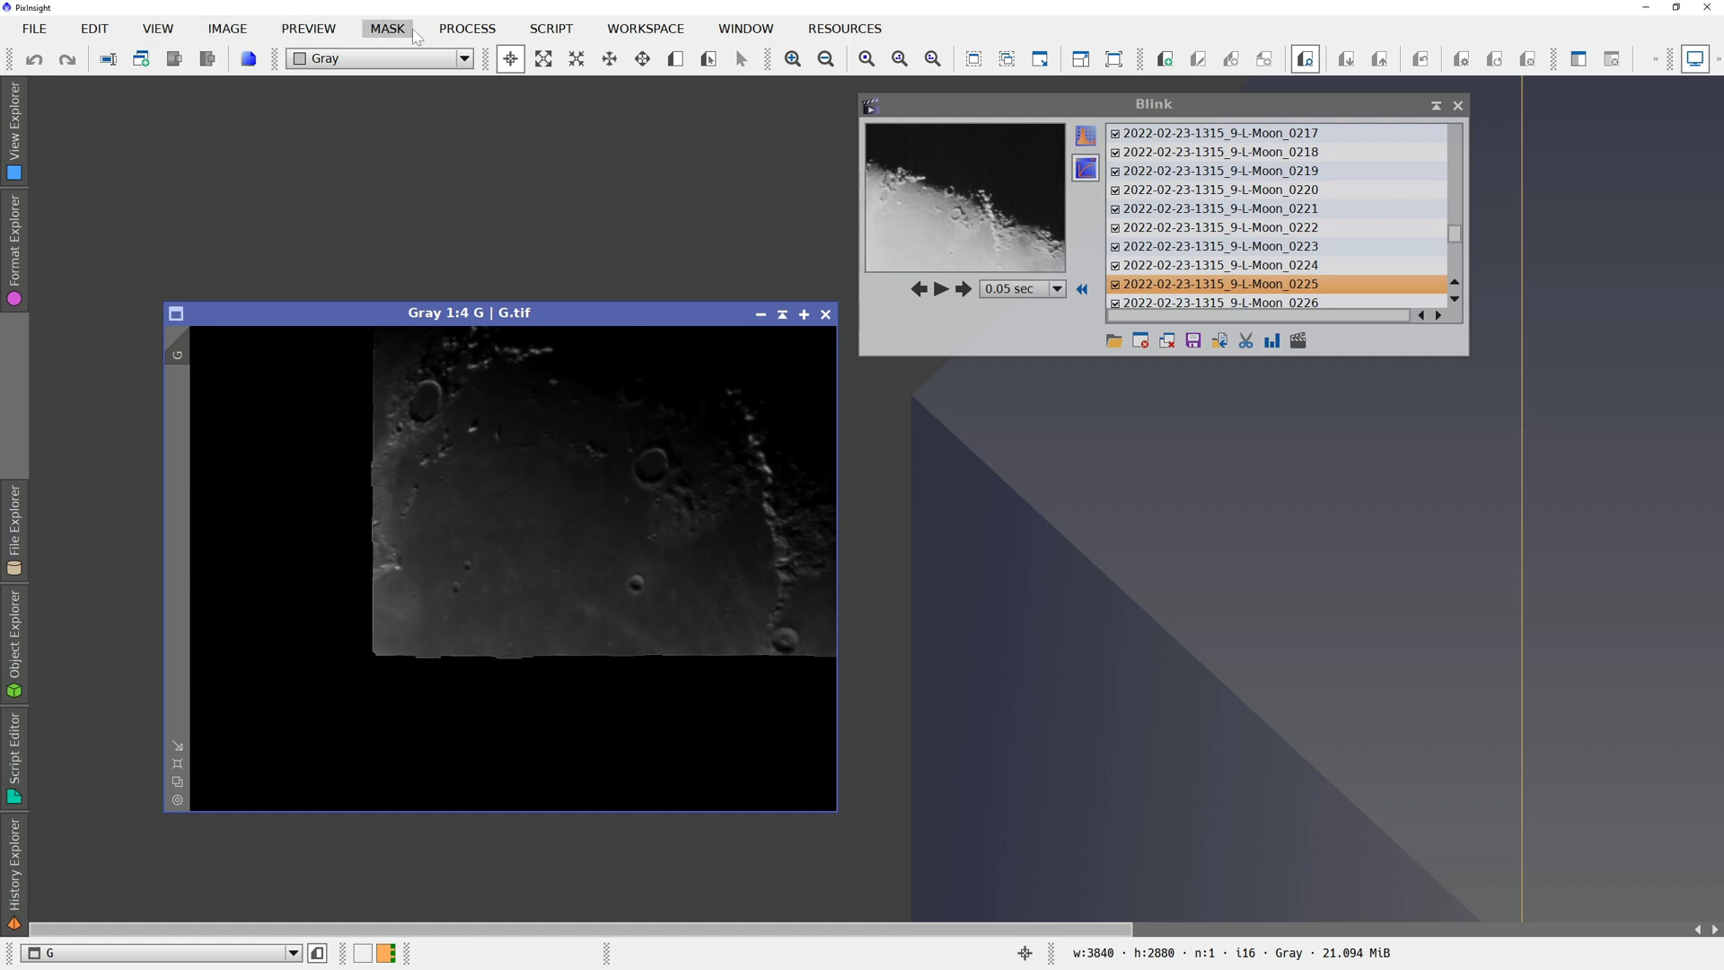
- Load process icons from pixinsight.xpsm, replacing existing ones, and arrange them in the workspace
click(467, 29)
mouse_move(609, 57)
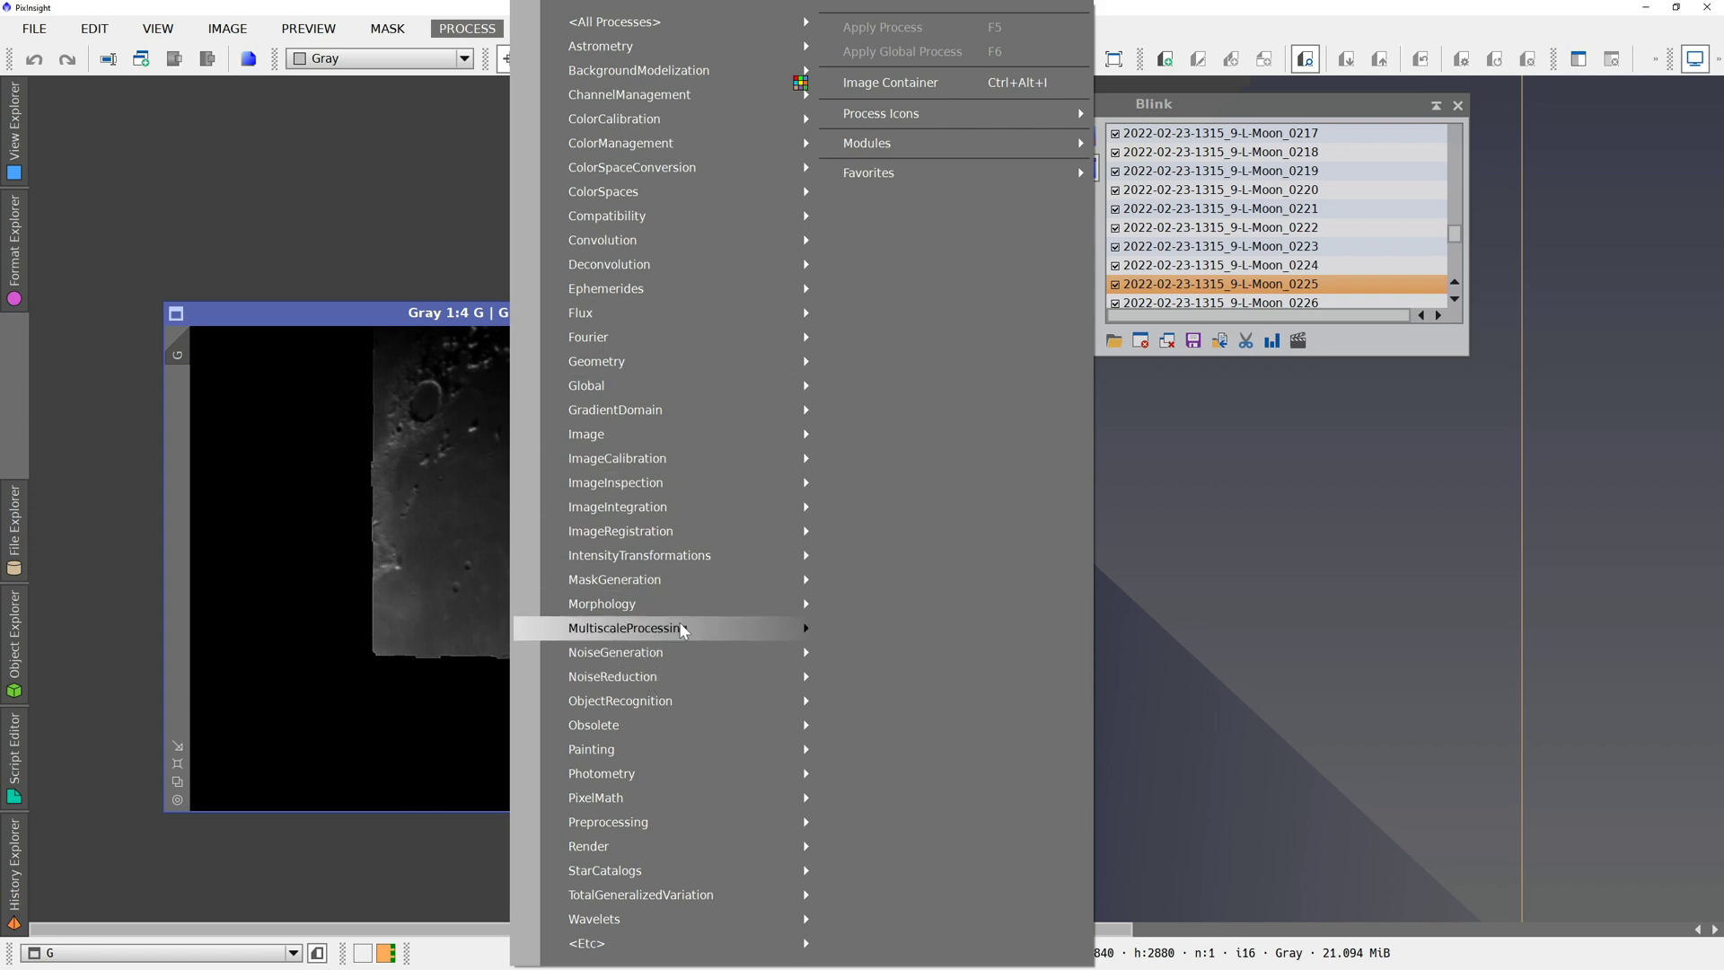
mouse_move(975, 115)
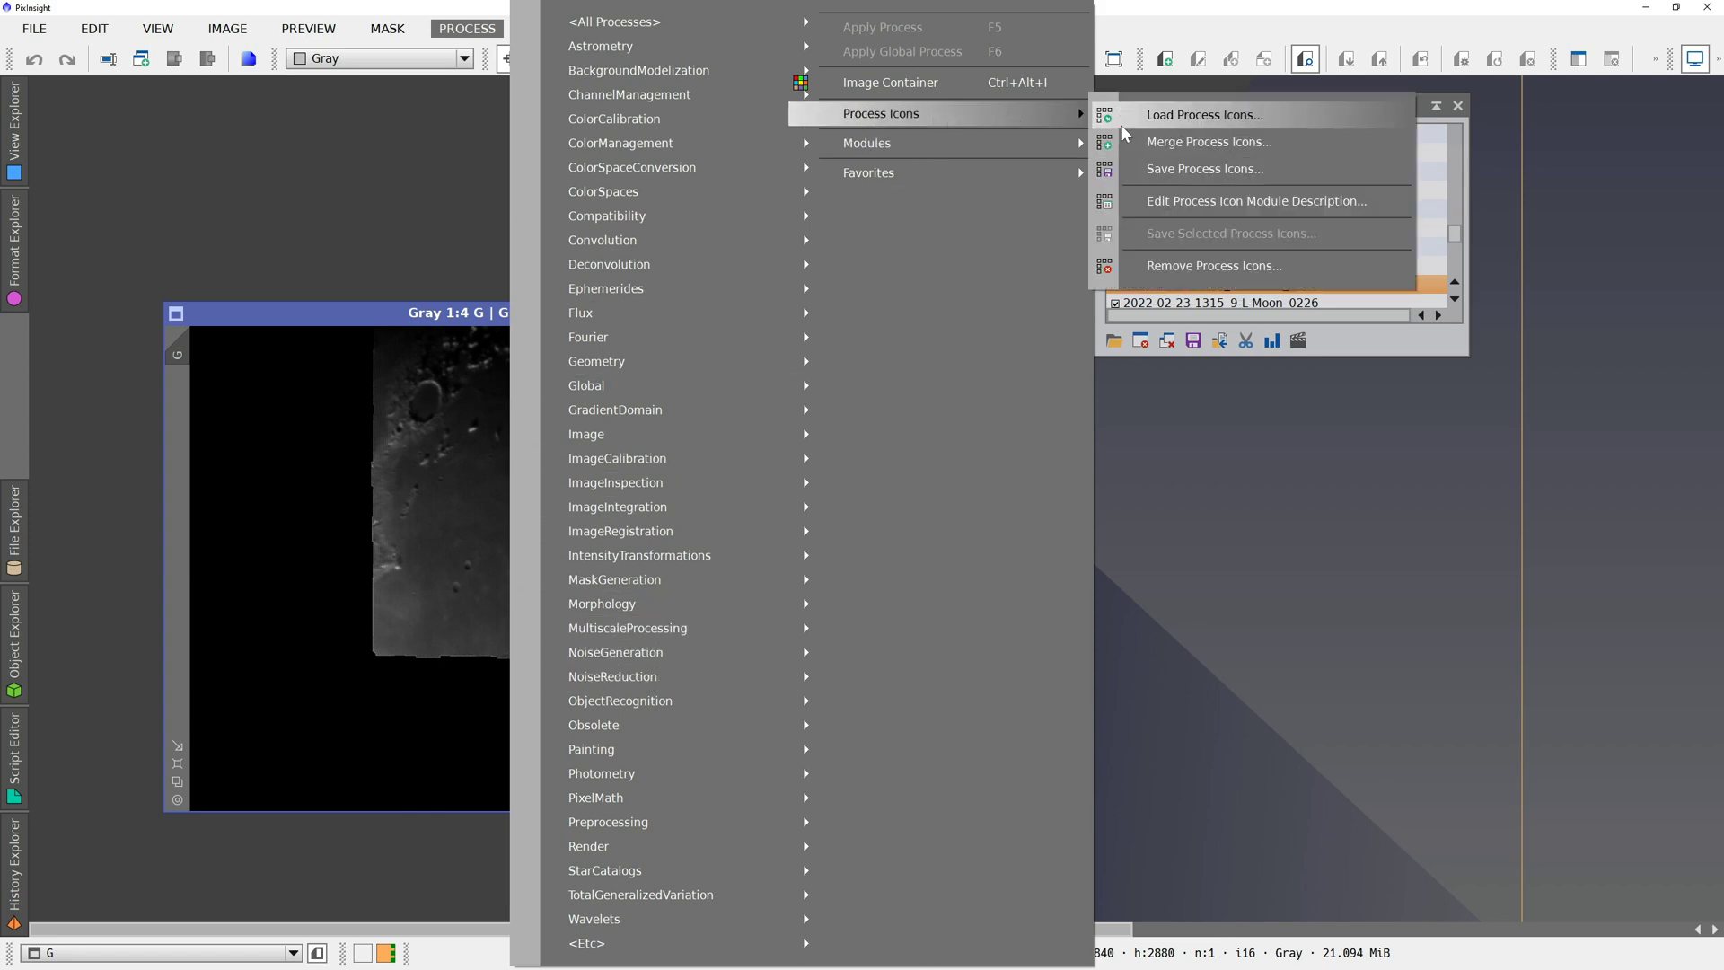
click(1159, 117)
double_click(291, 167)
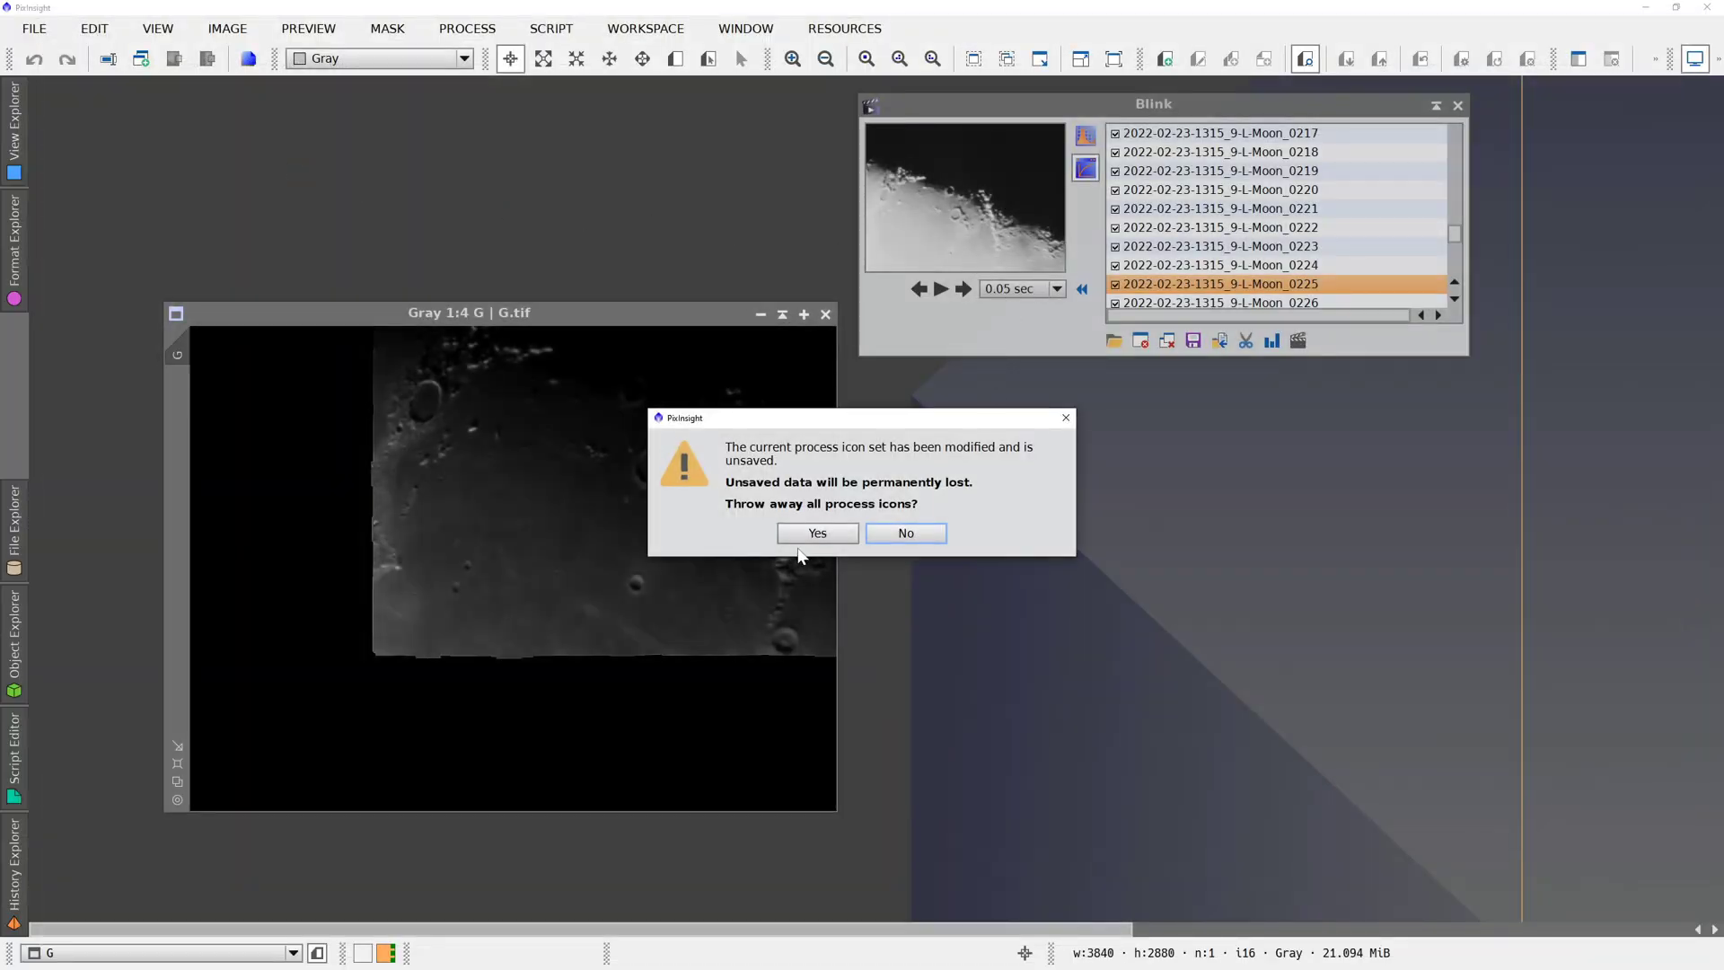
click(818, 539)
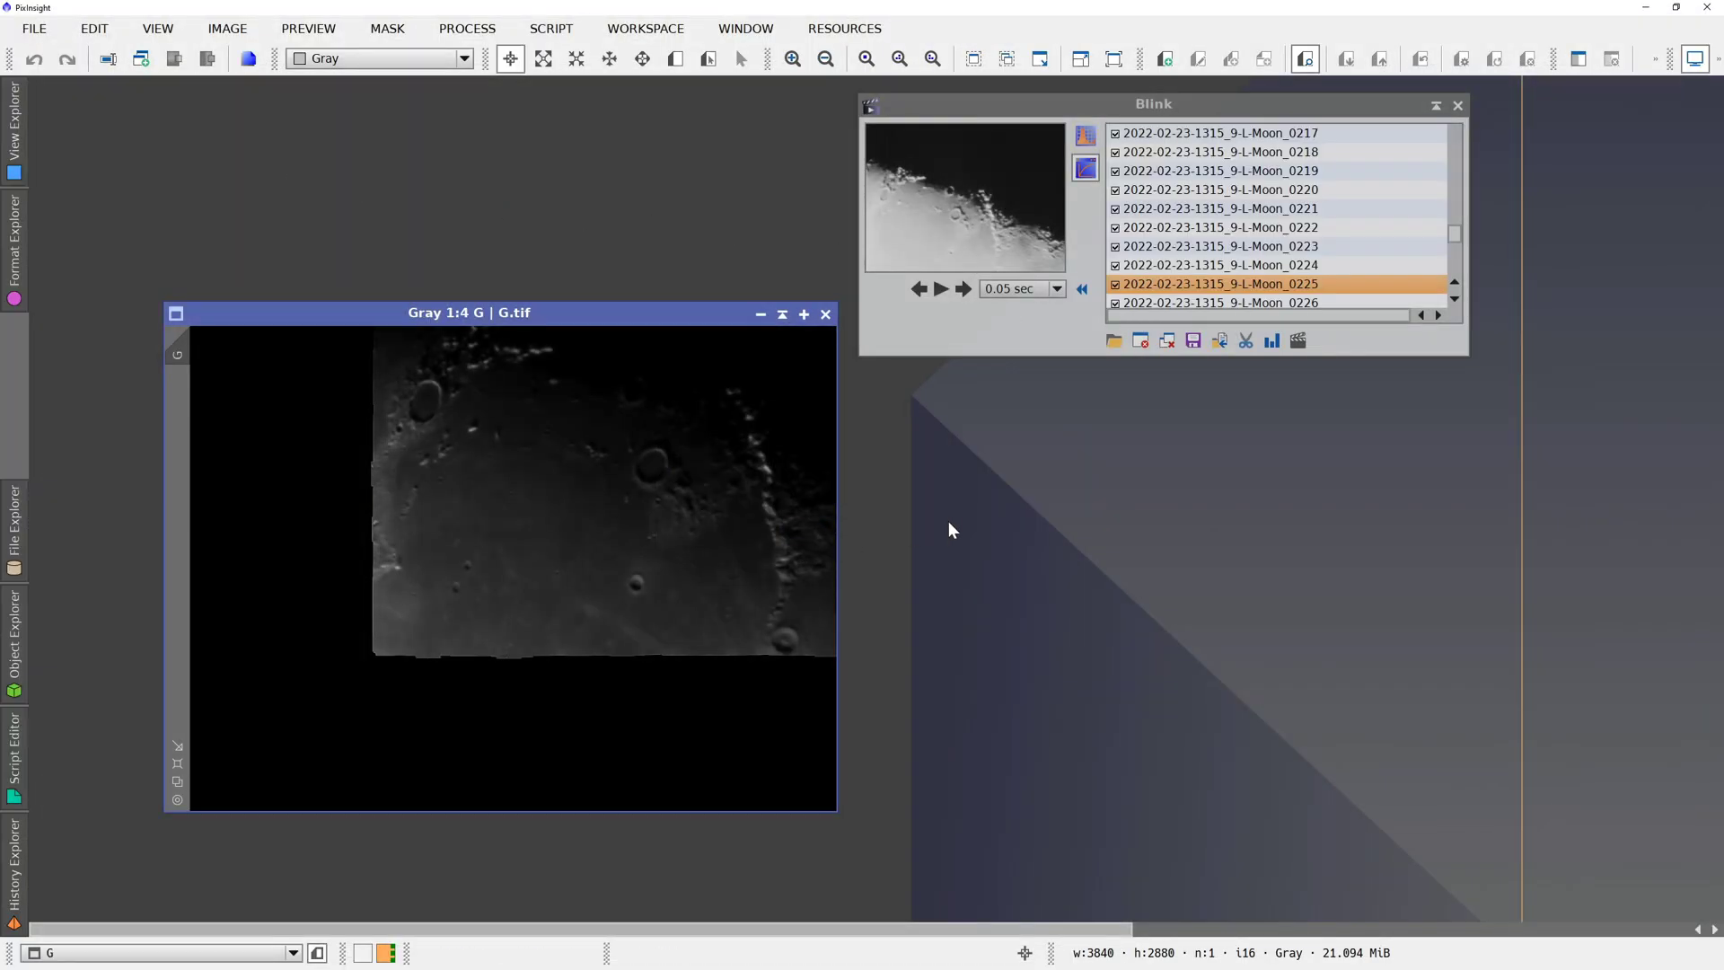
right_click(984, 512)
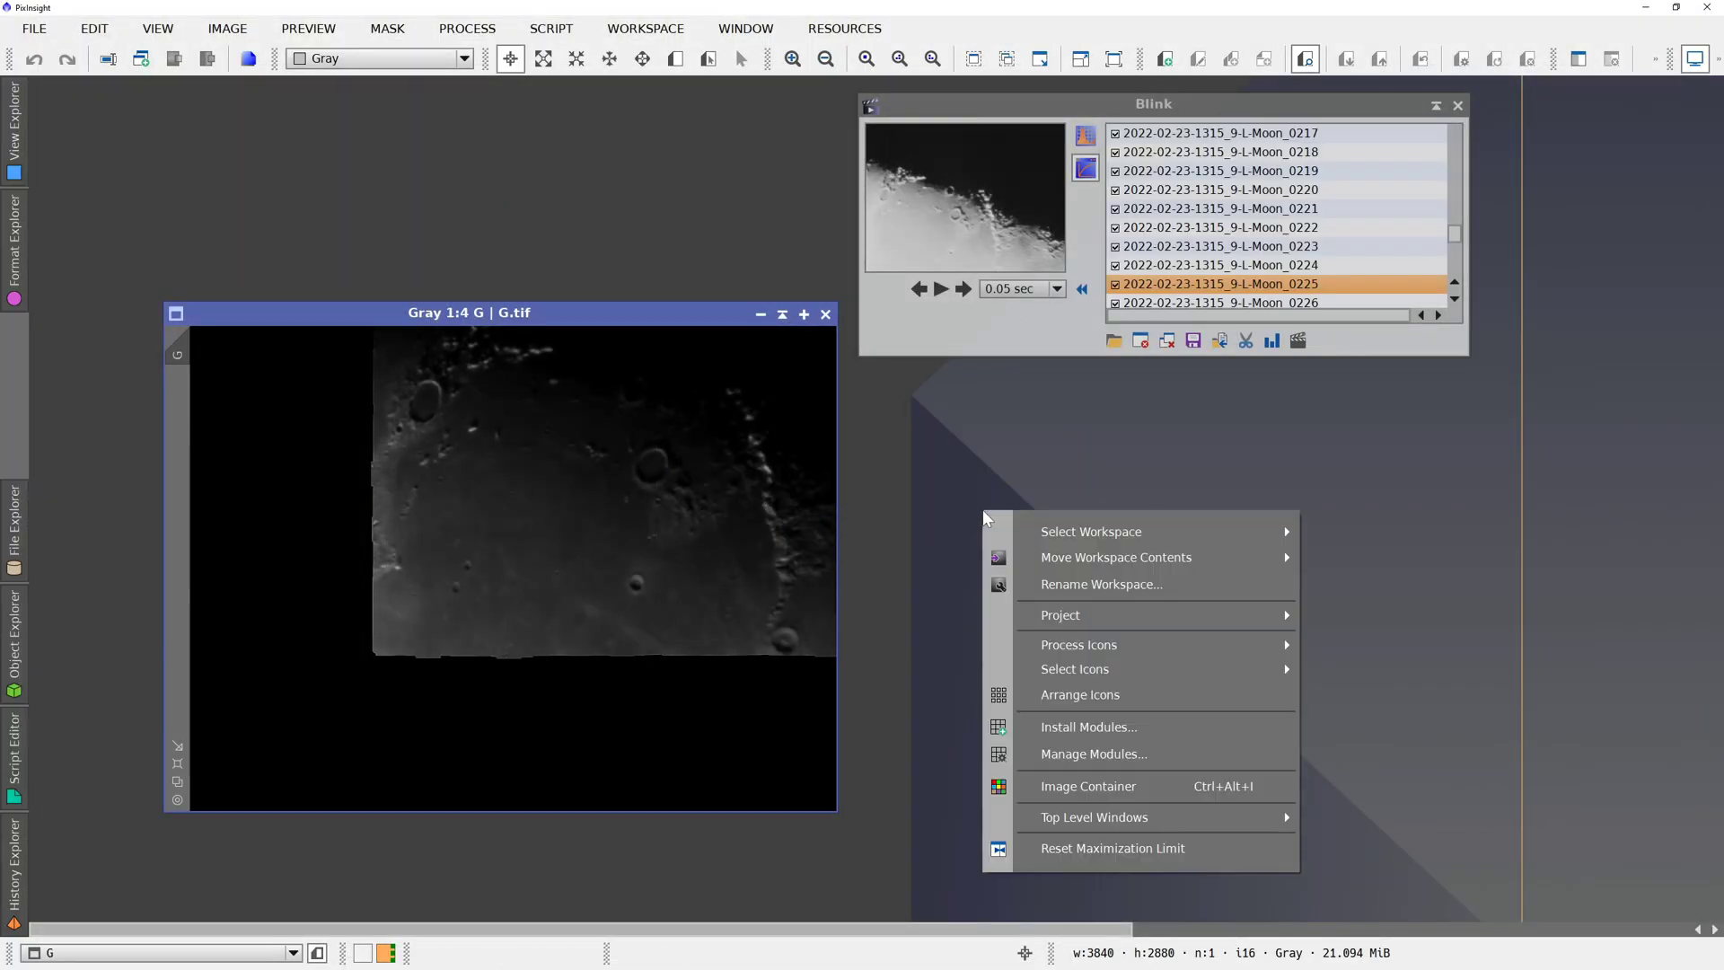
click(1078, 694)
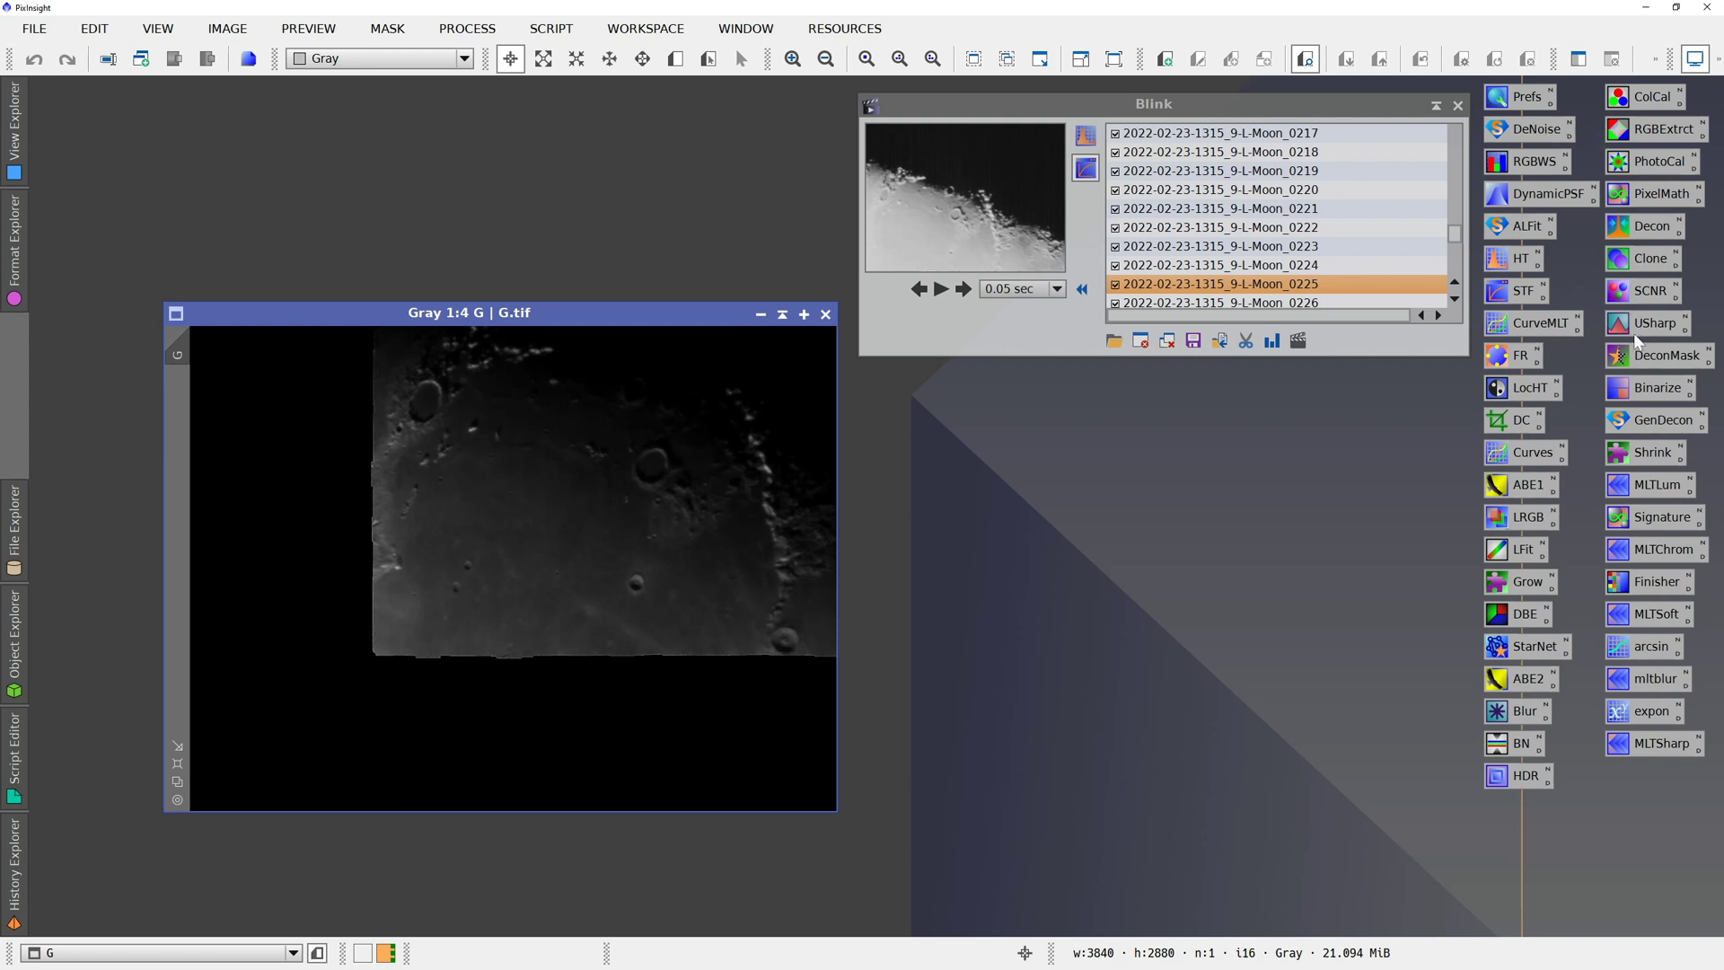
- Open LRGBCombination and choose the L image as the lightness source
click(1527, 525)
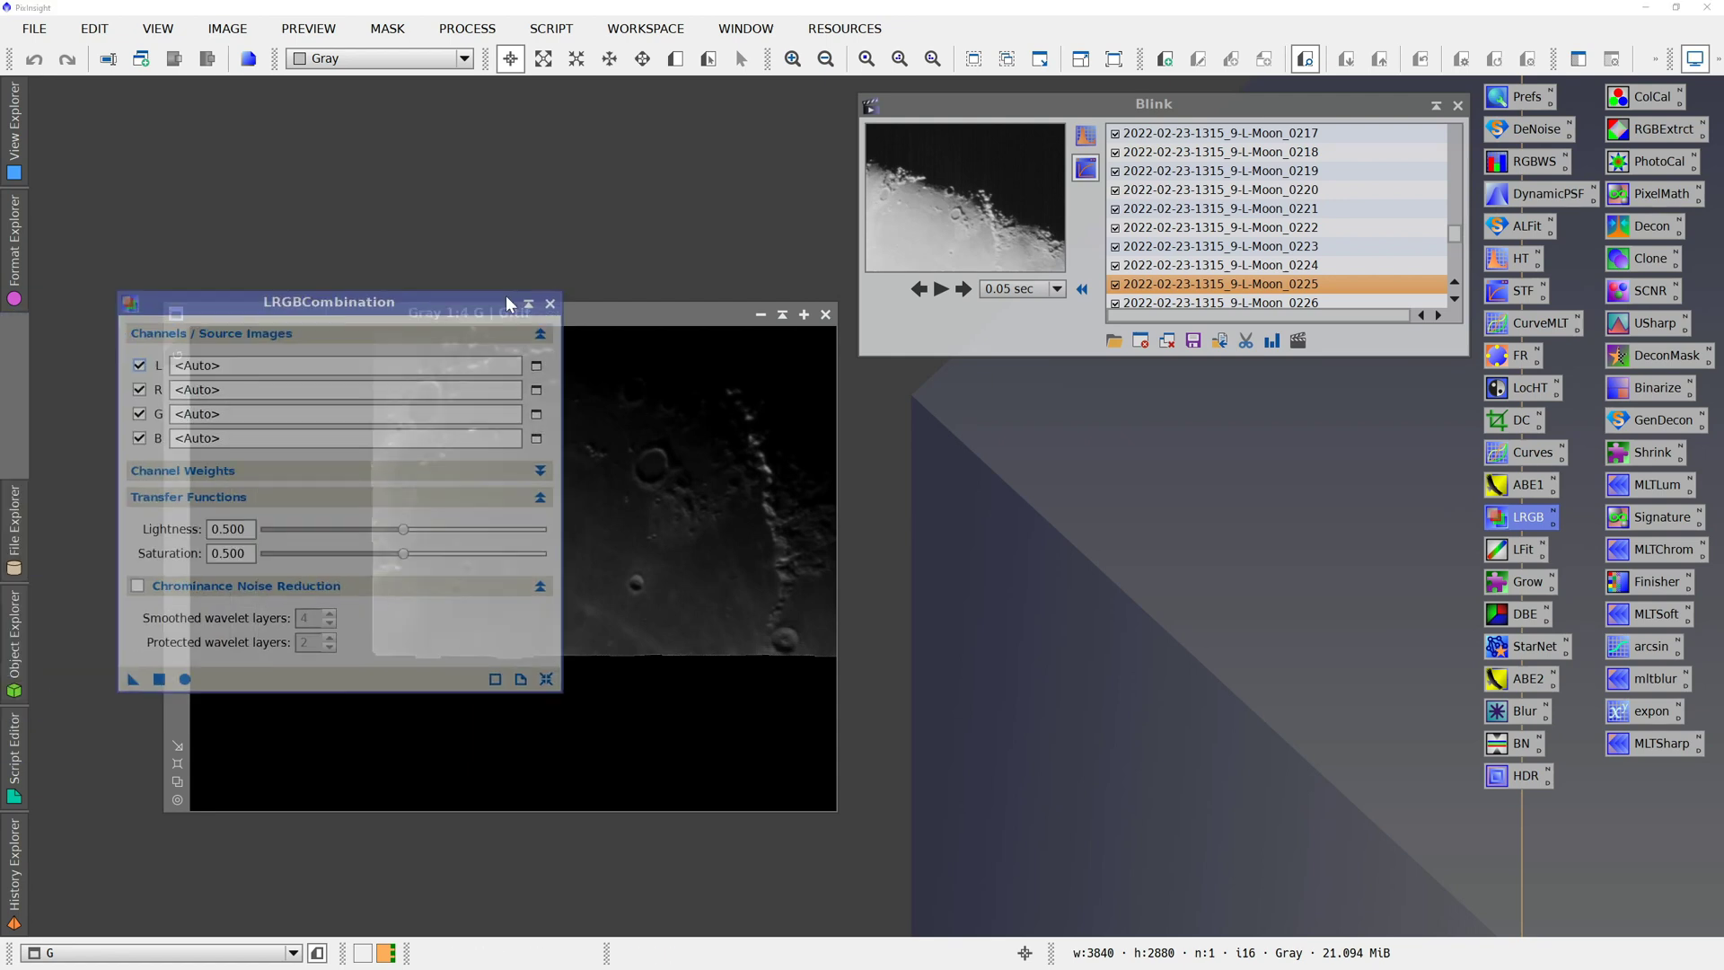
drag(505, 294, 868, 232)
click(934, 306)
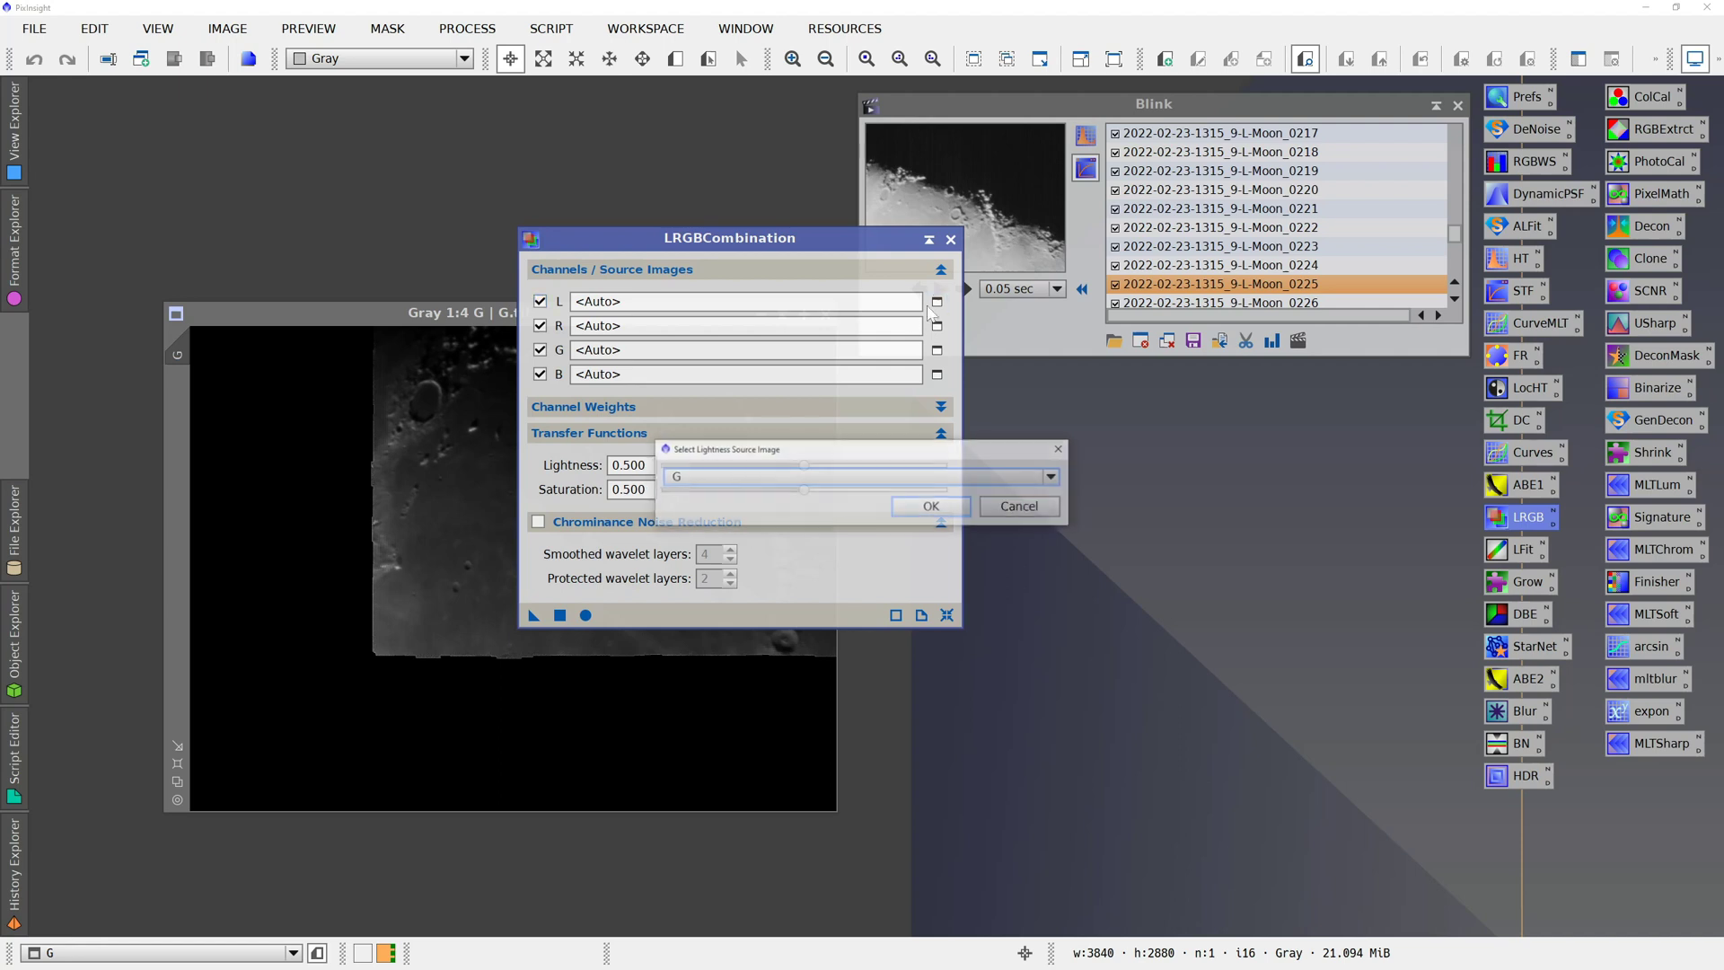
click(764, 477)
click(763, 511)
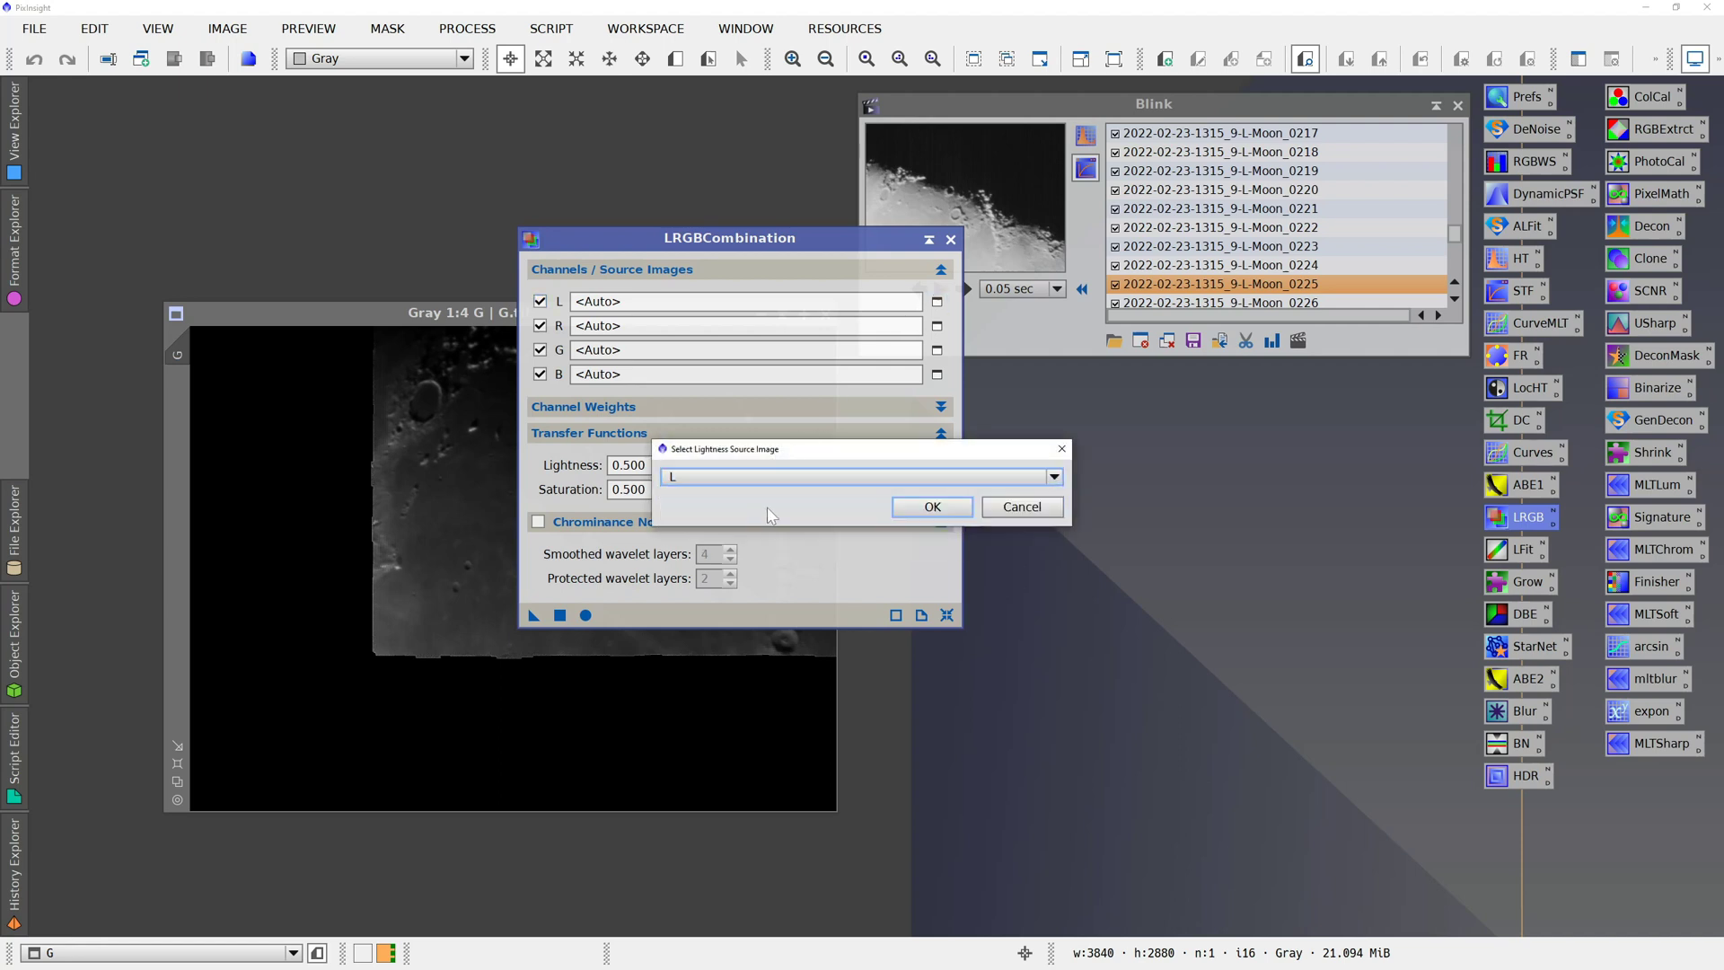
click(930, 504)
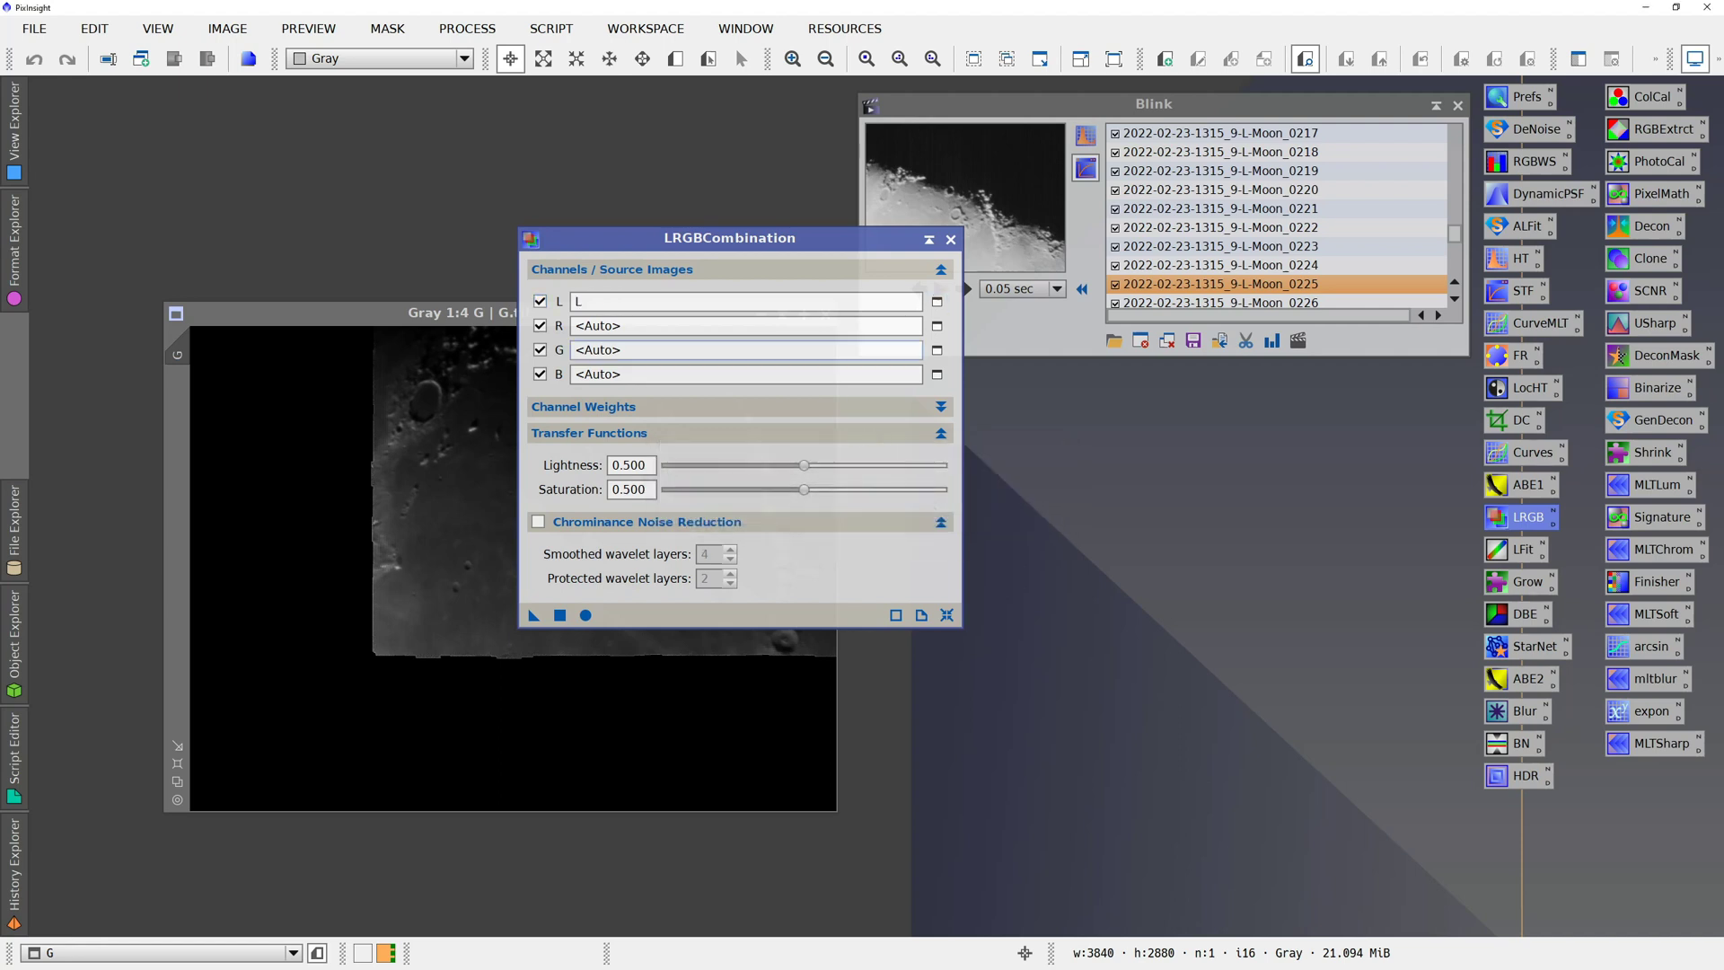
- Set the red and green sources to R and G, and saturation to 0.4
click(628, 325)
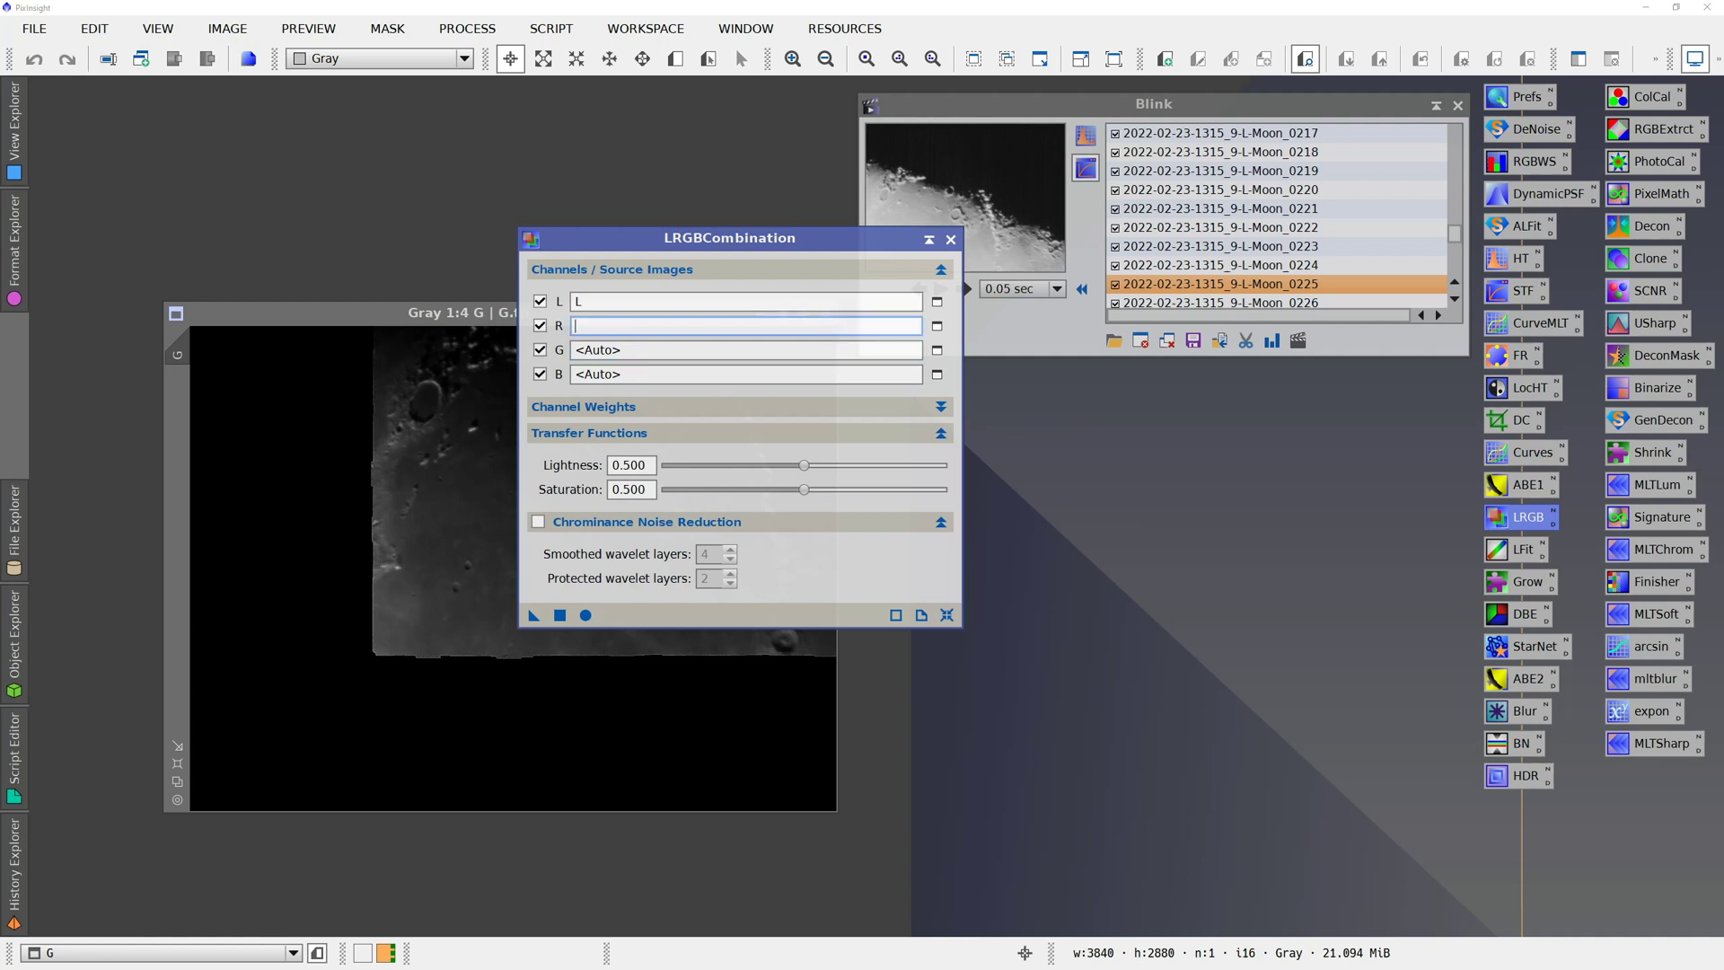
text(R)
key(Tab)
key(Tab)
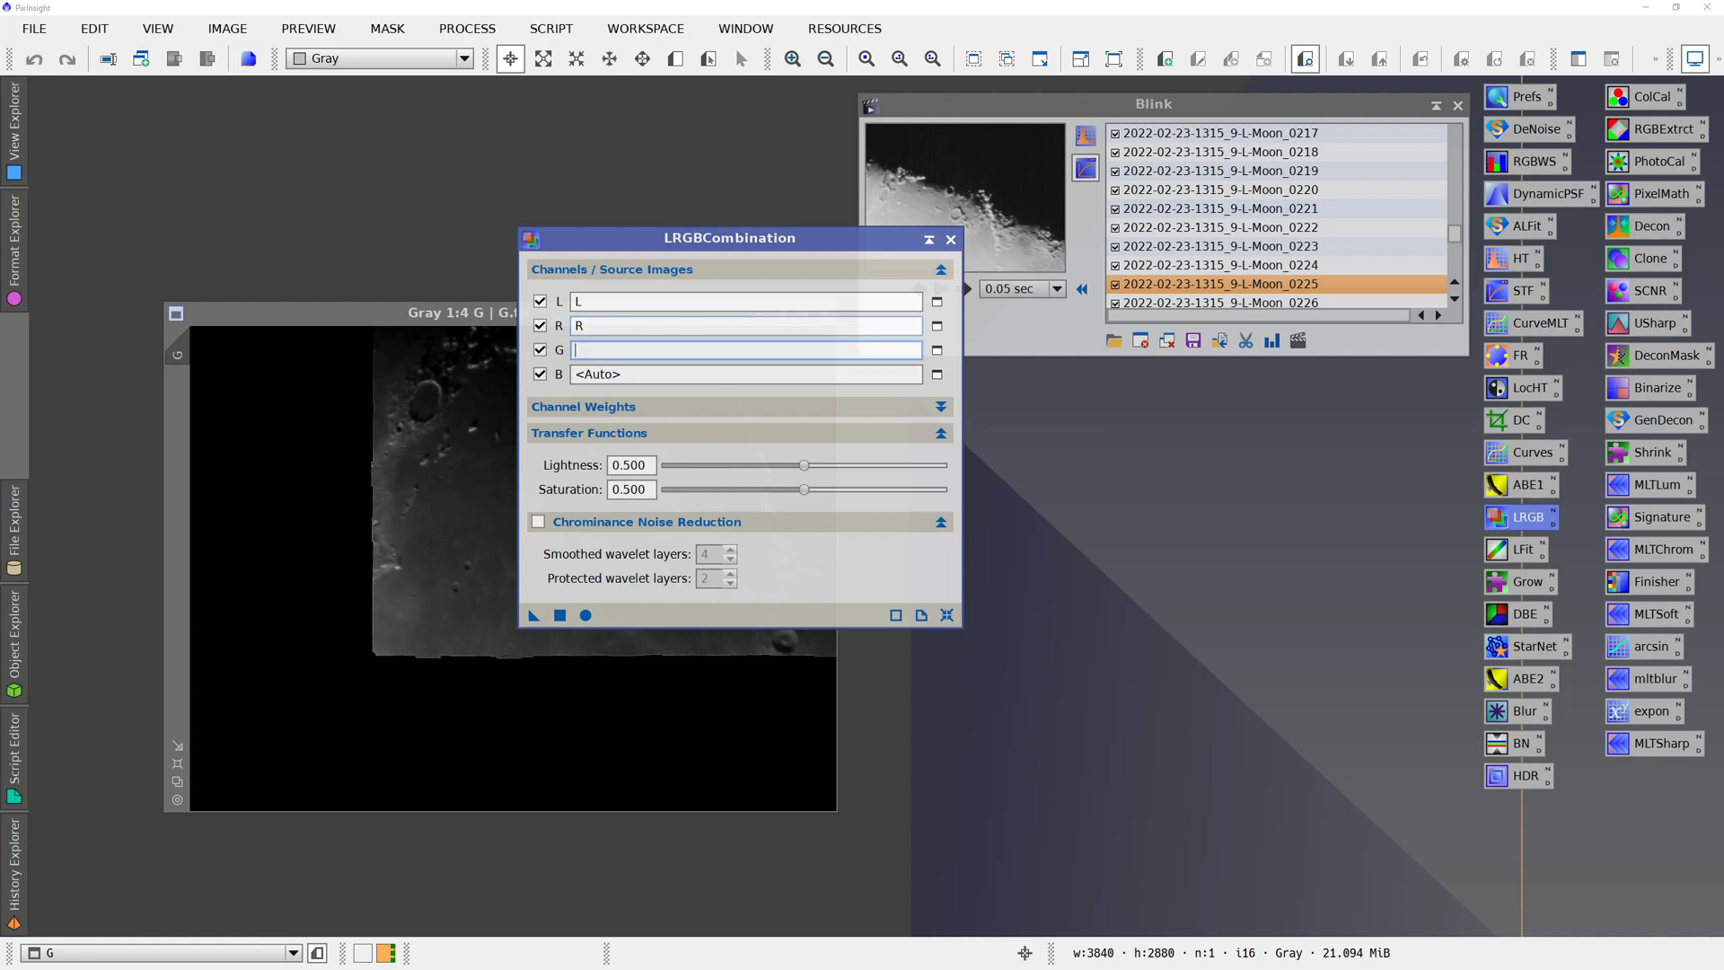
text(G)
key(Tab)
key(Tab)
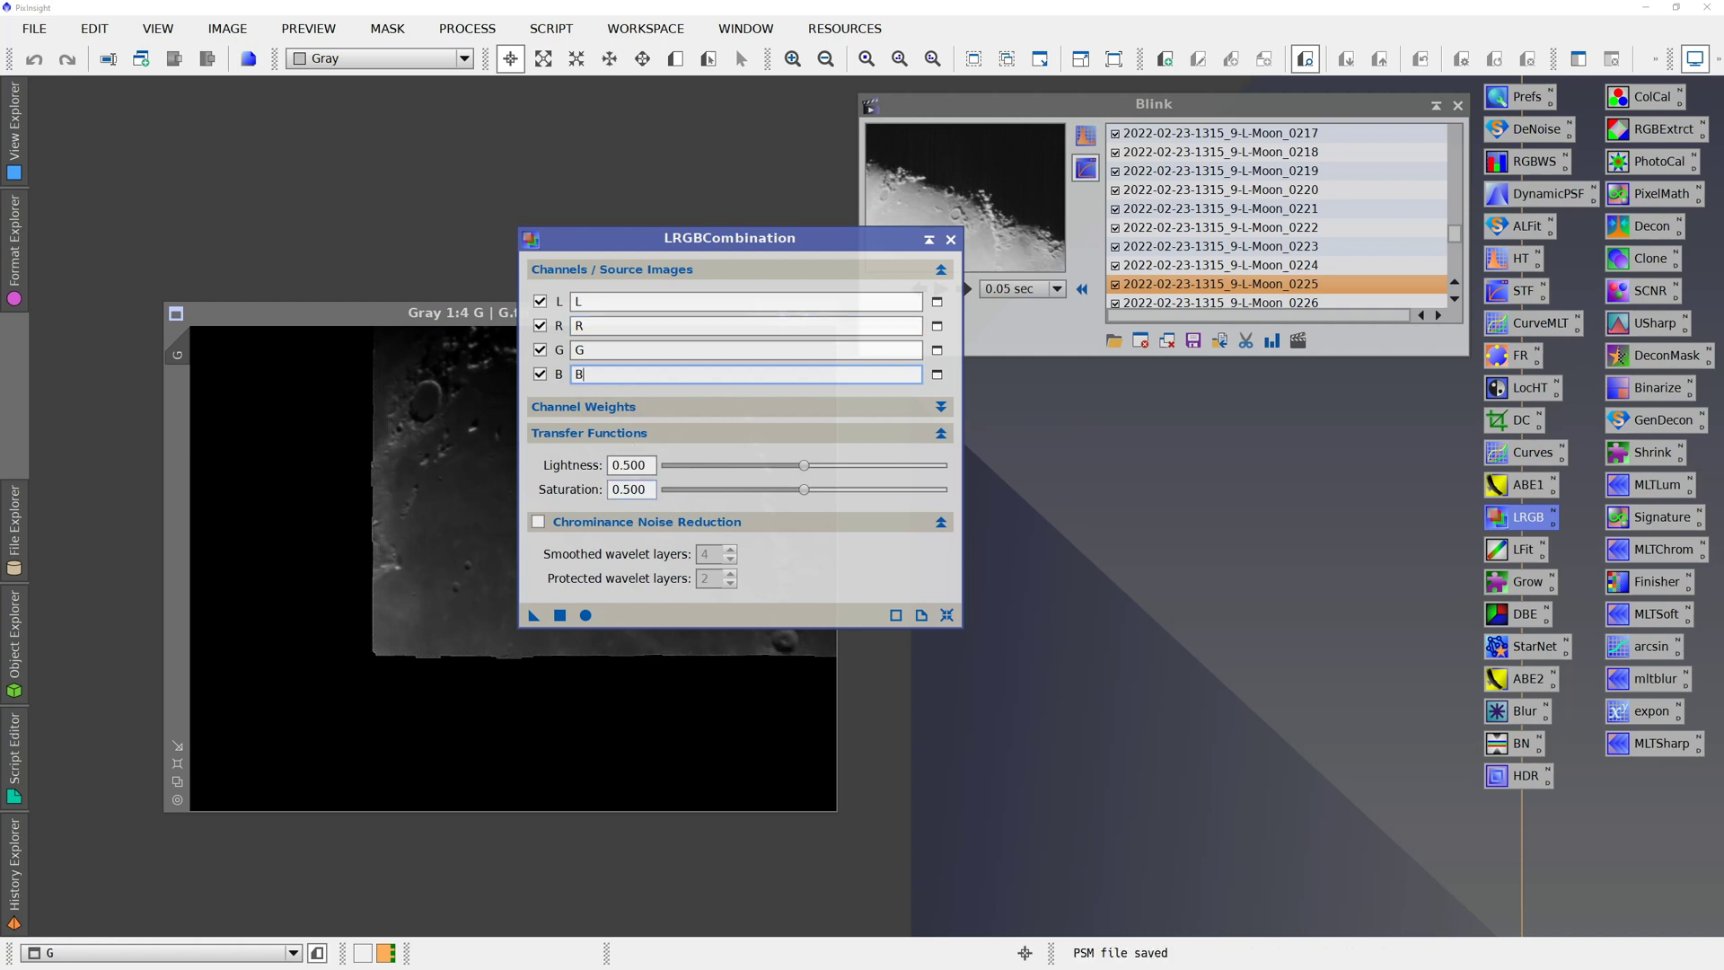
click(627, 490)
text(4)
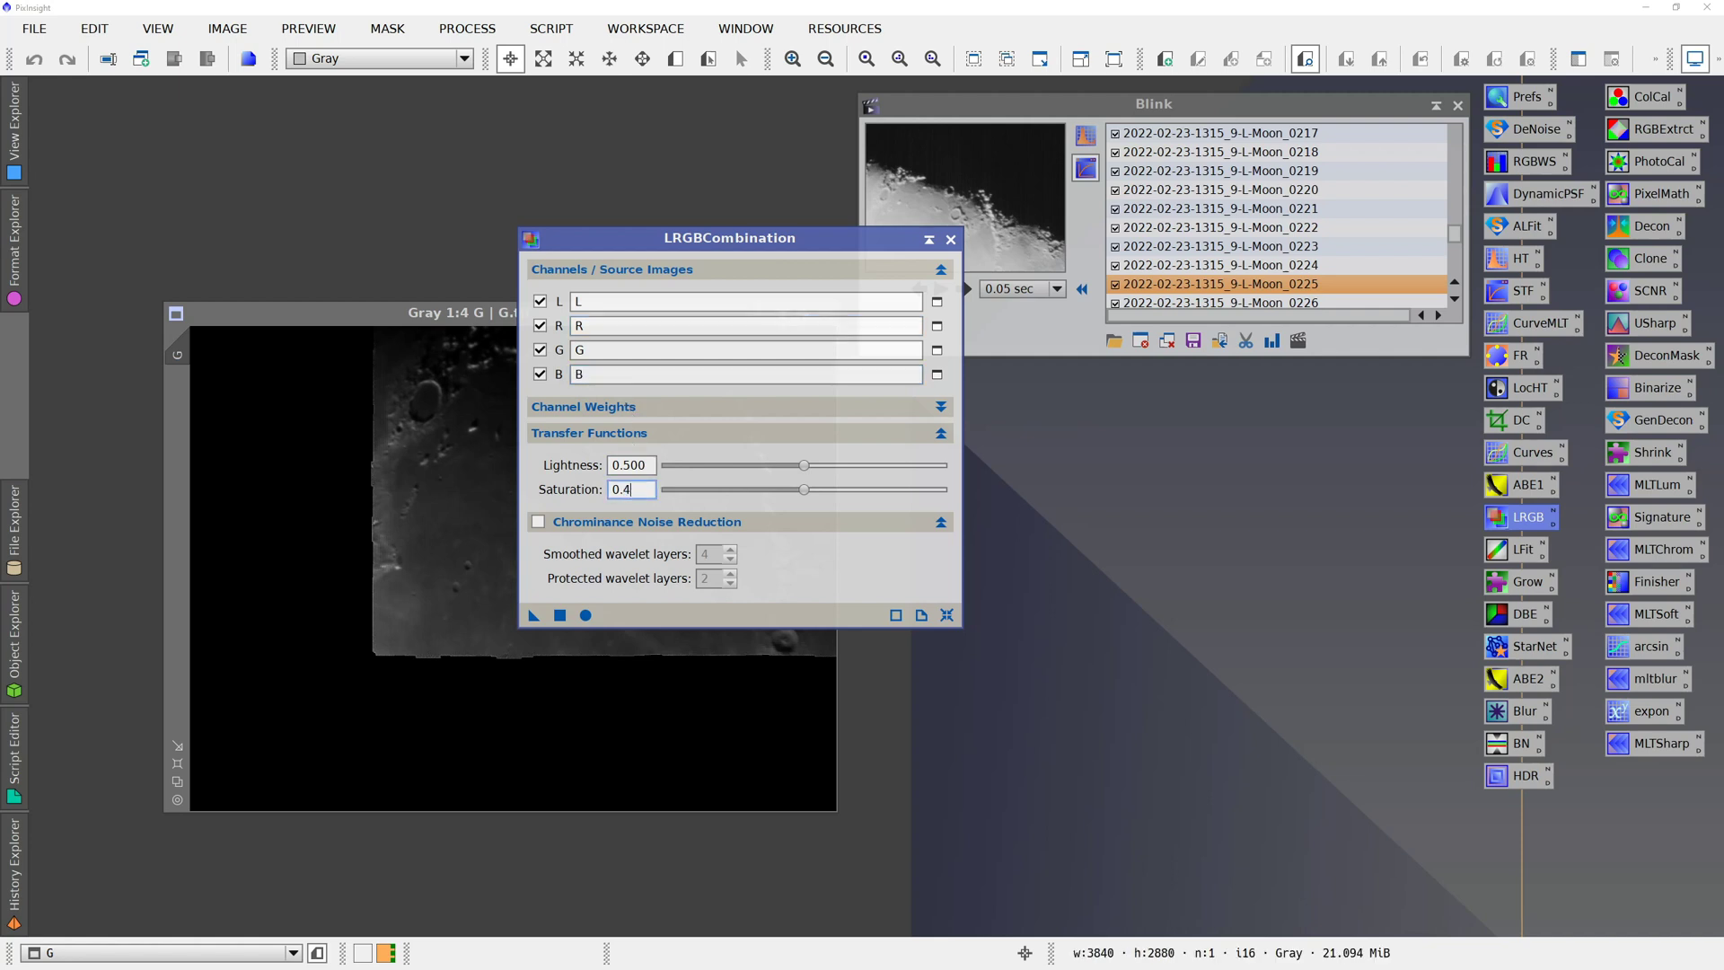
- Enable Chrominance Noise Reduction and apply the combination globally to create the colour image
click(683, 434)
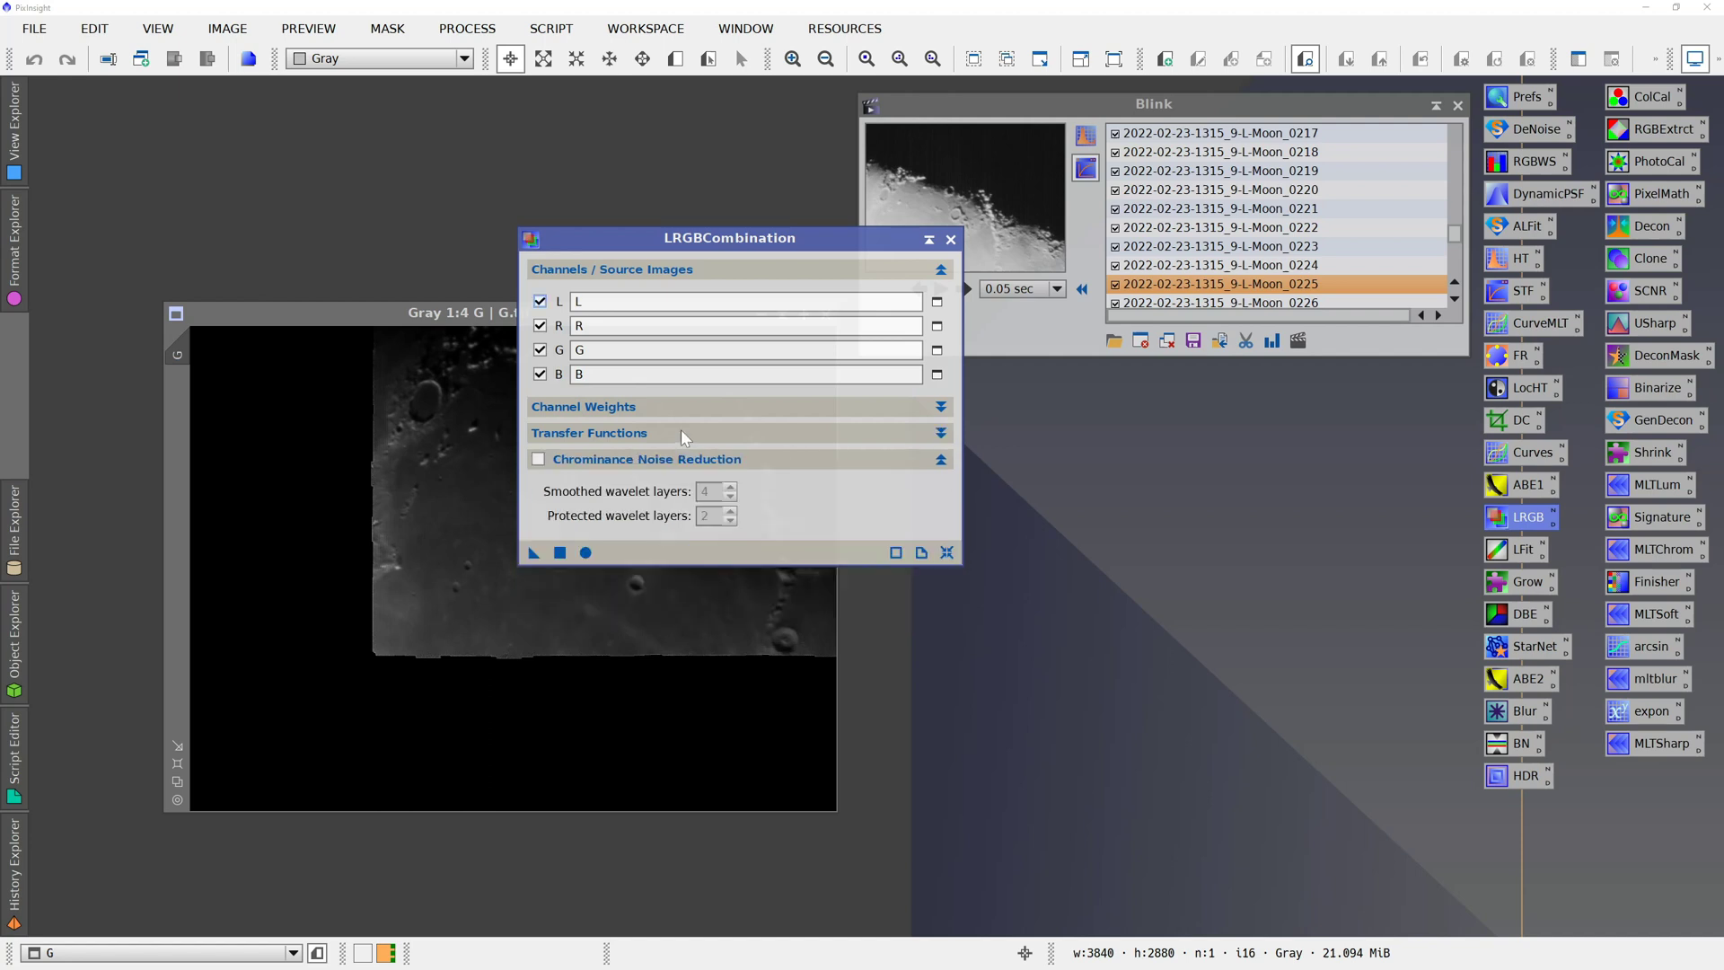
click(679, 435)
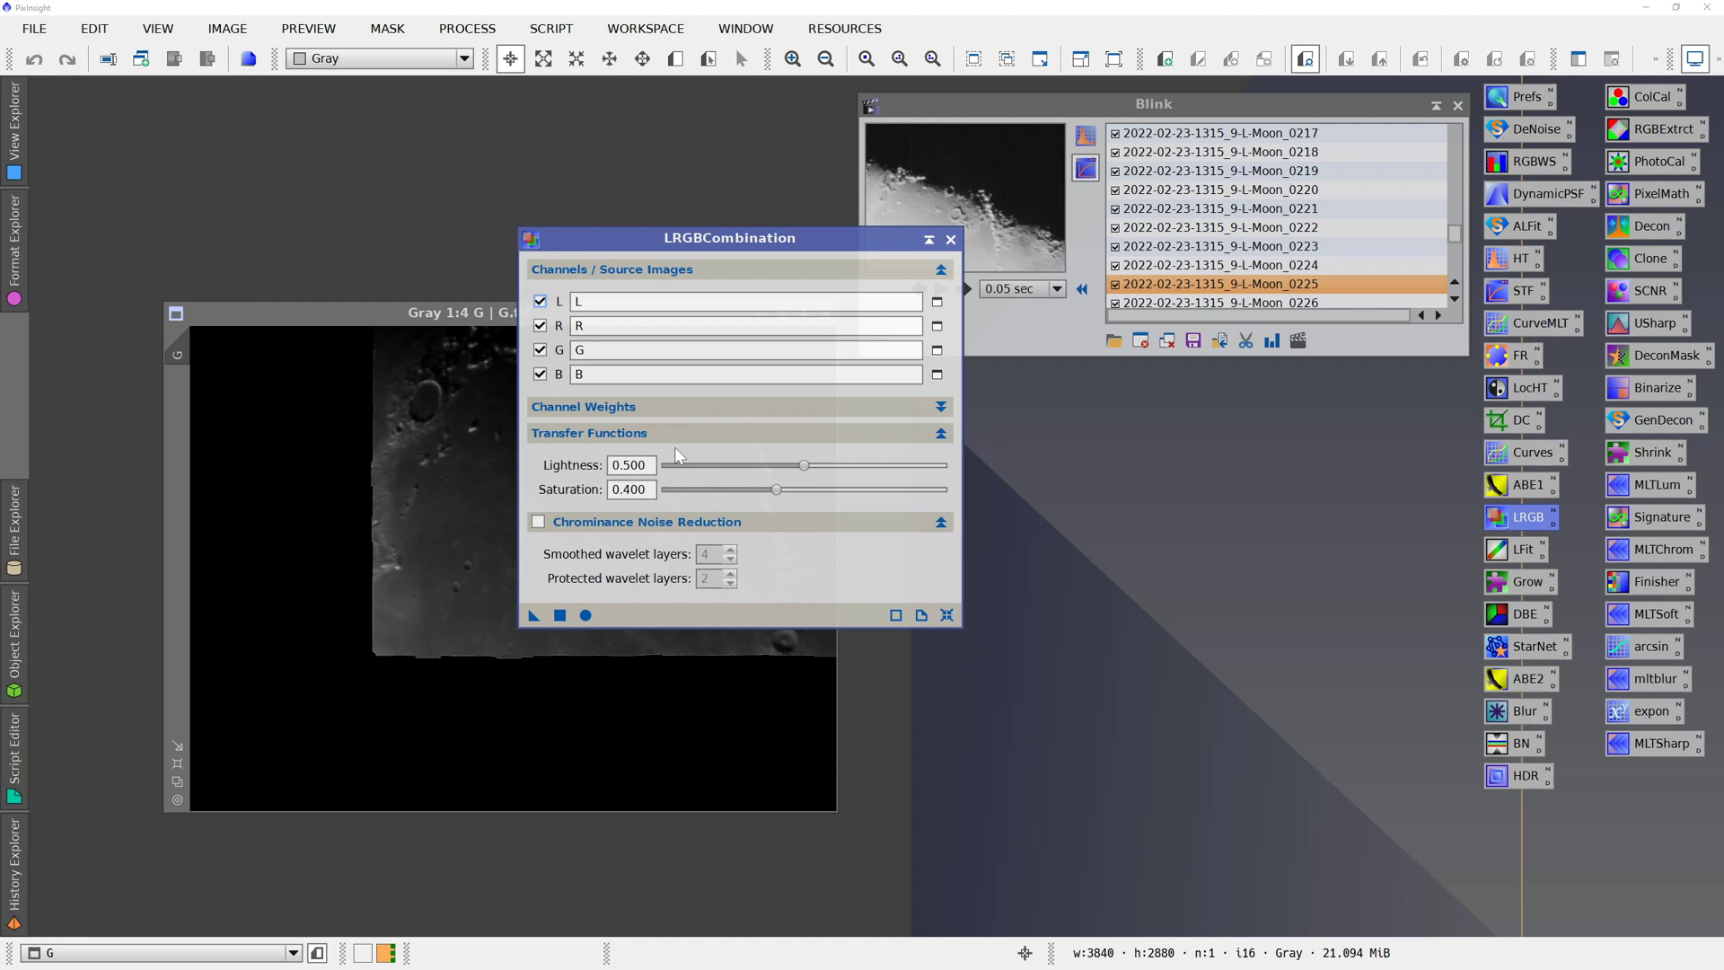
click(539, 523)
click(586, 615)
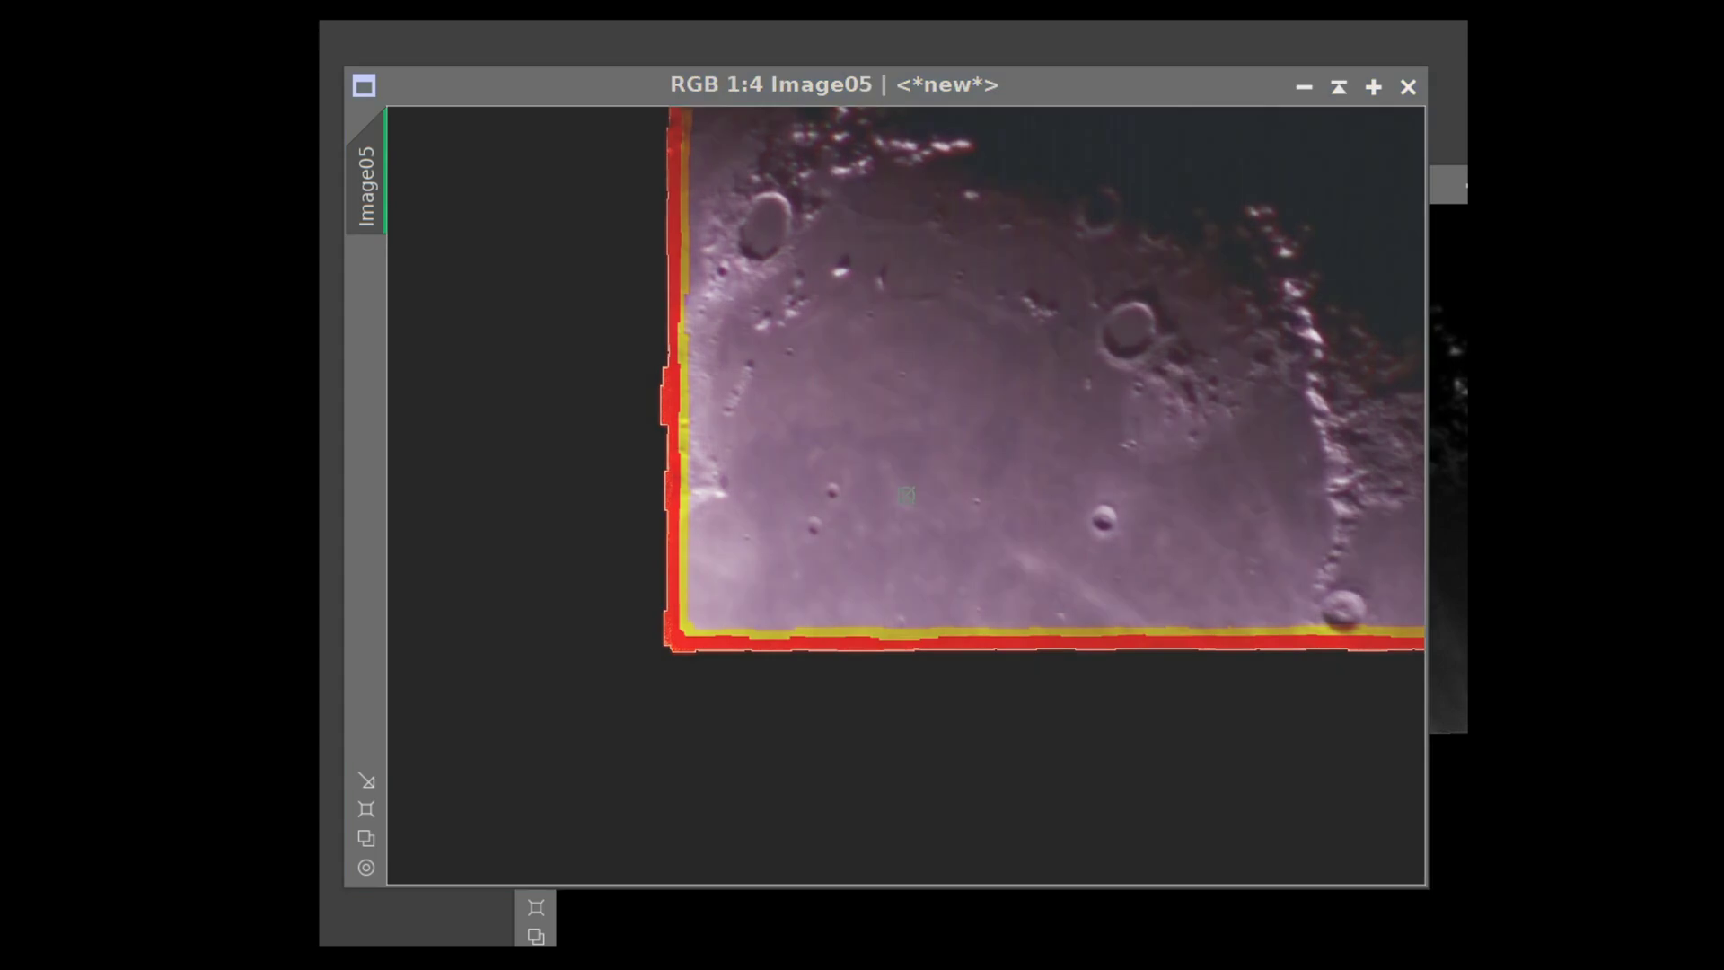
- Trim the black left and red bottom edges off Image05 to 2695 × 1095 pixels, then zoom in
scroll(1135, 231, down, 1)
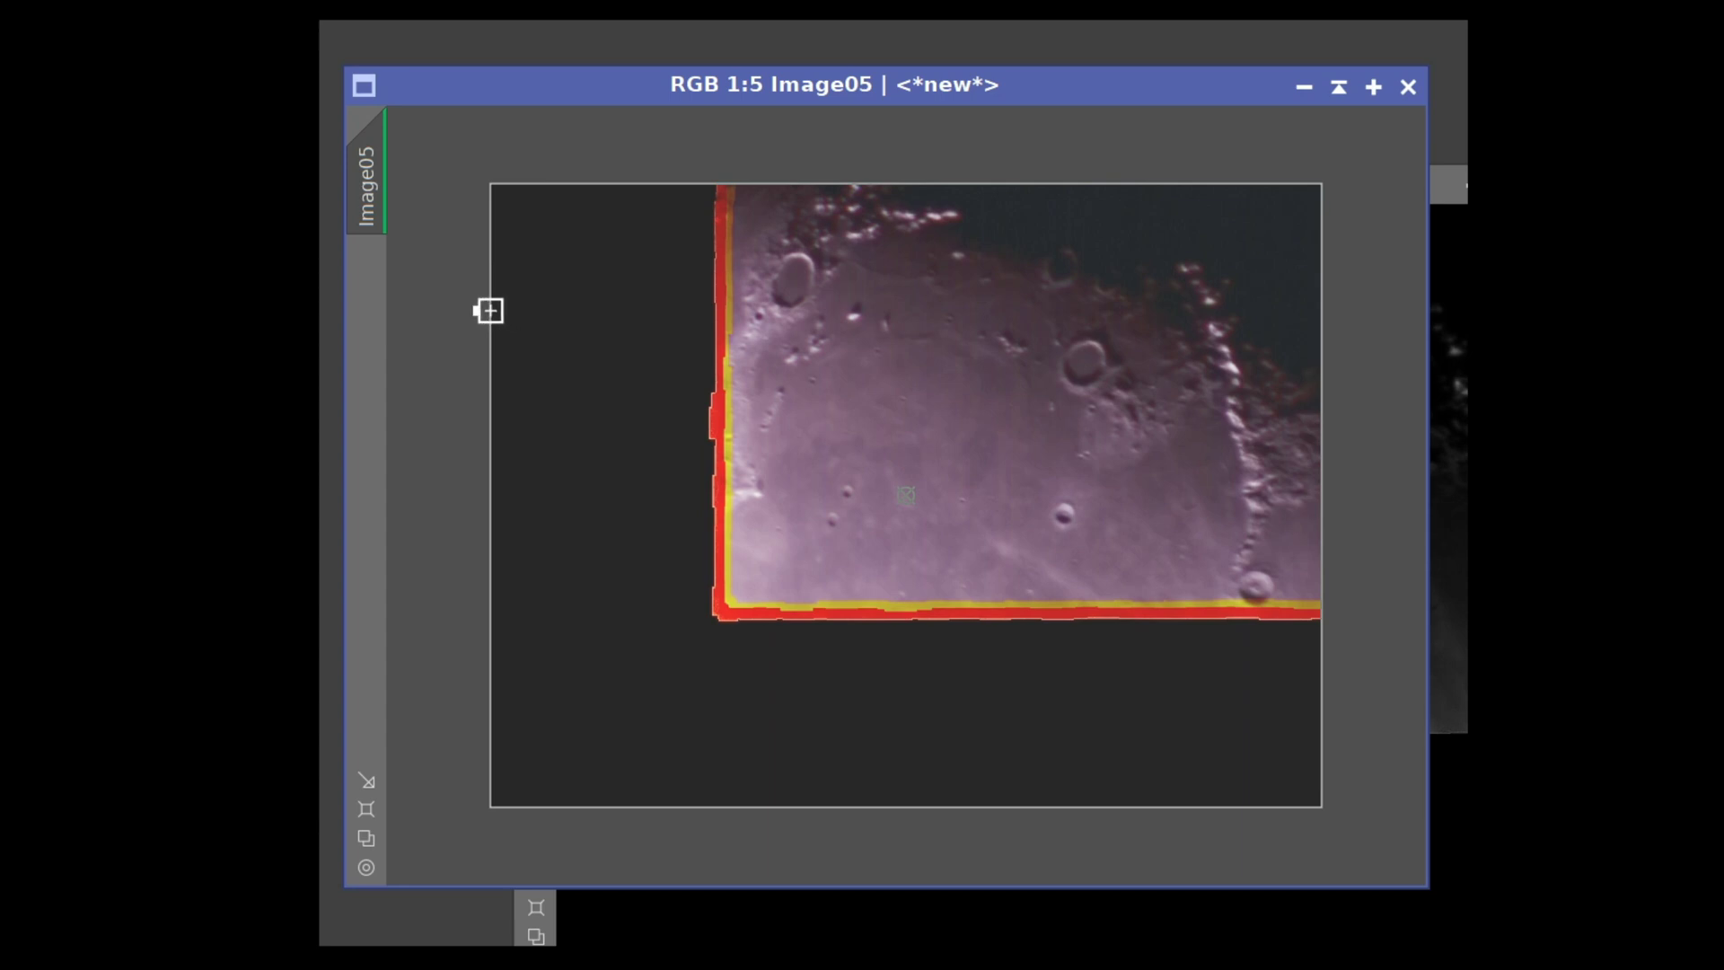
drag(489, 308, 737, 308)
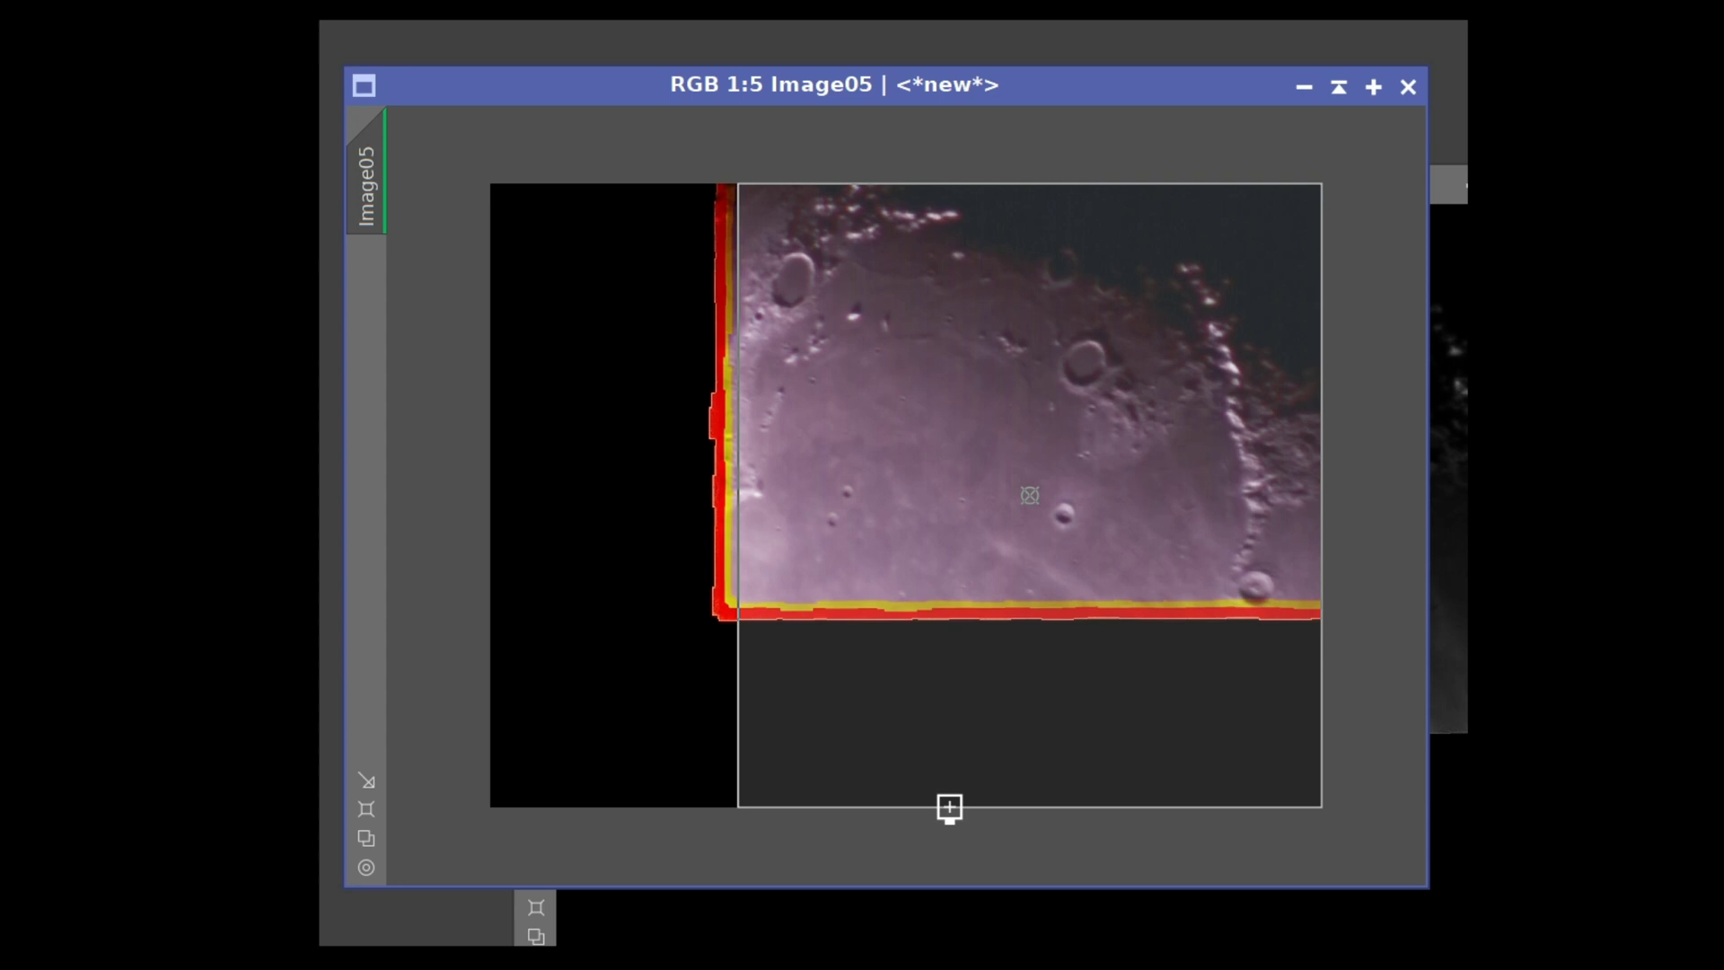
drag(952, 806, 962, 594)
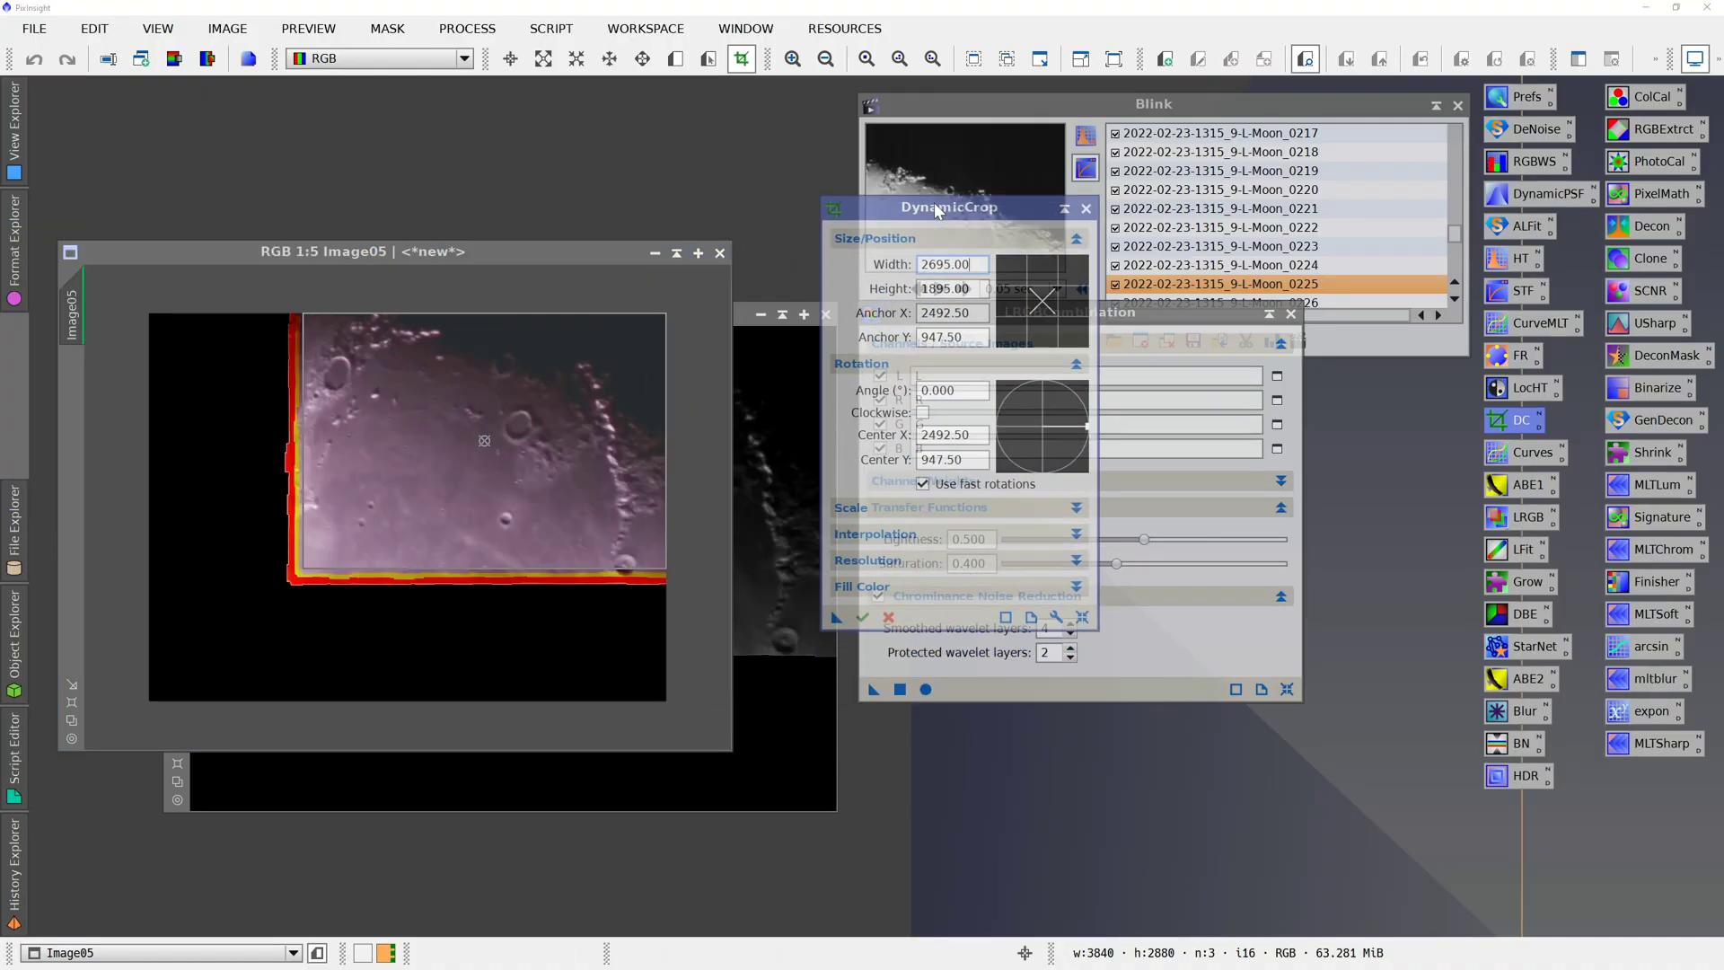
click(863, 617)
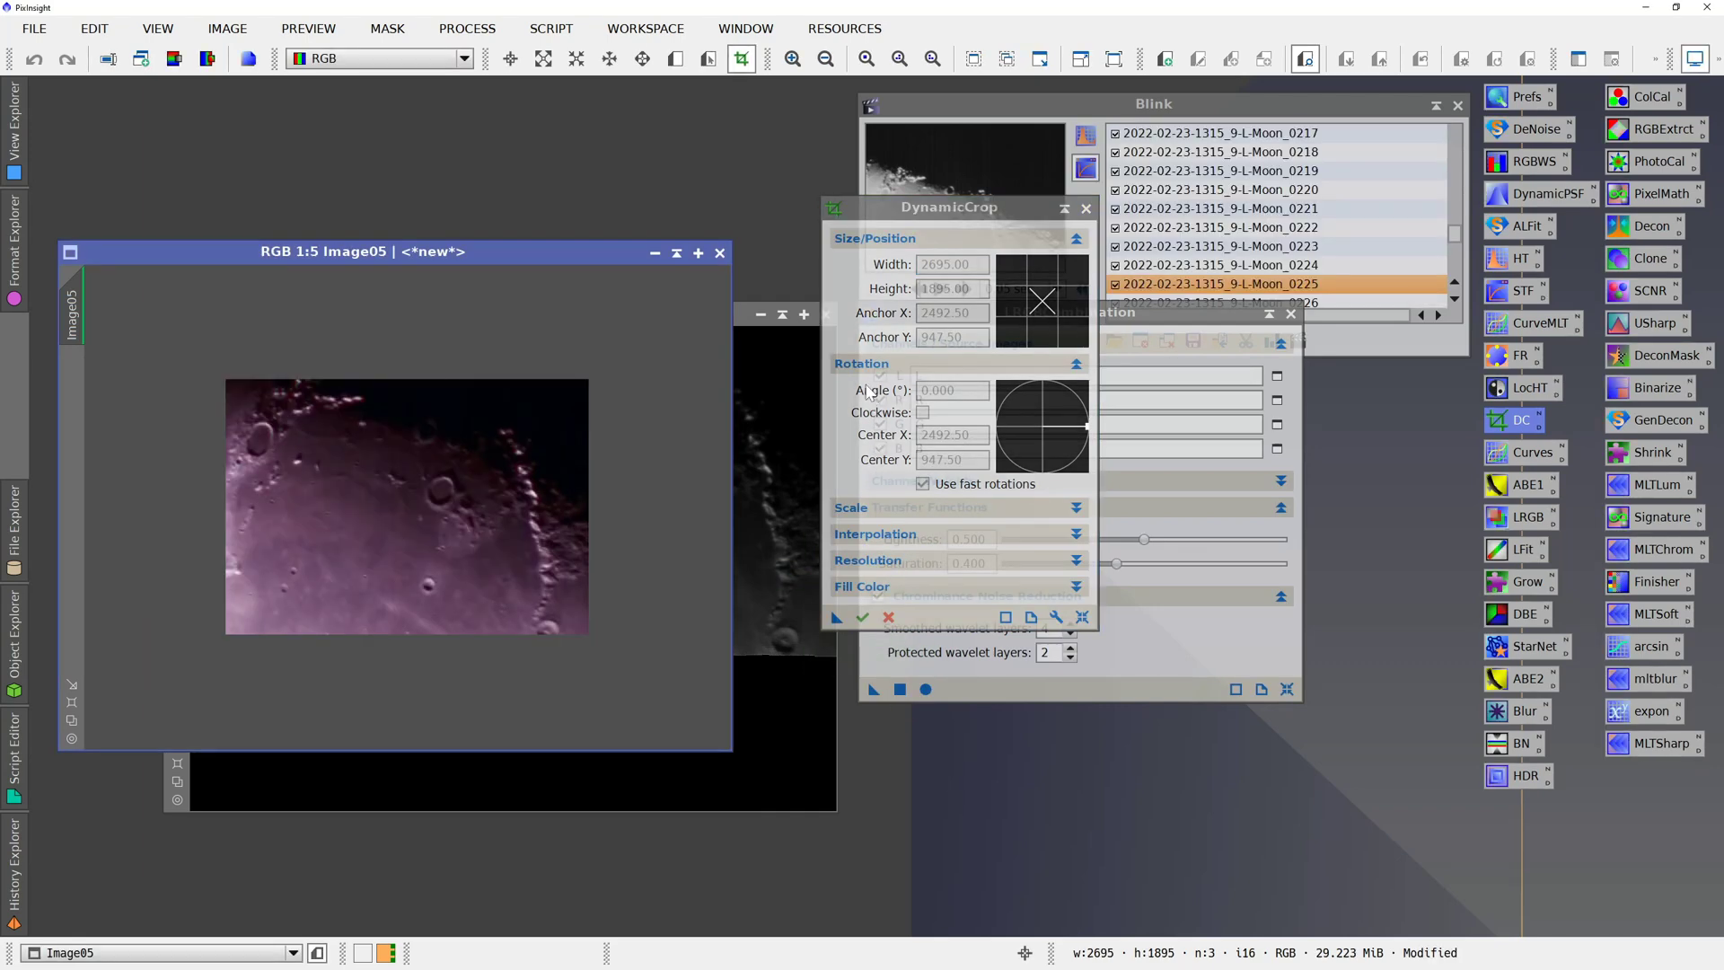
click(72, 703)
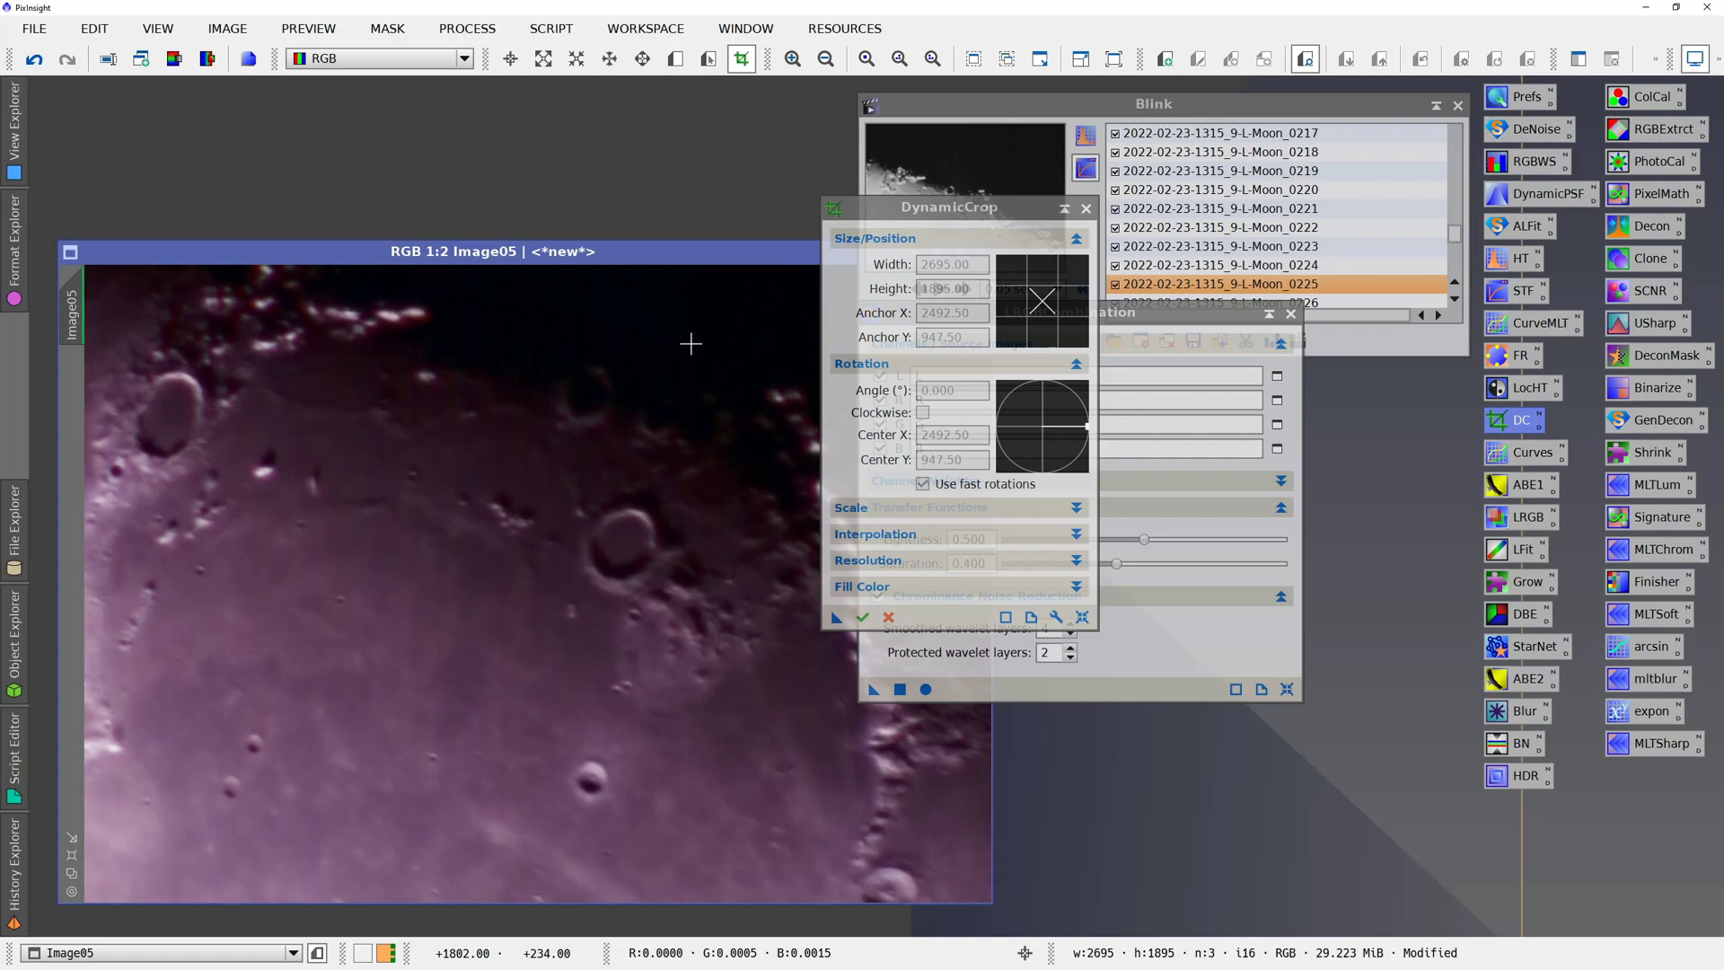
drag(638, 251, 626, 125)
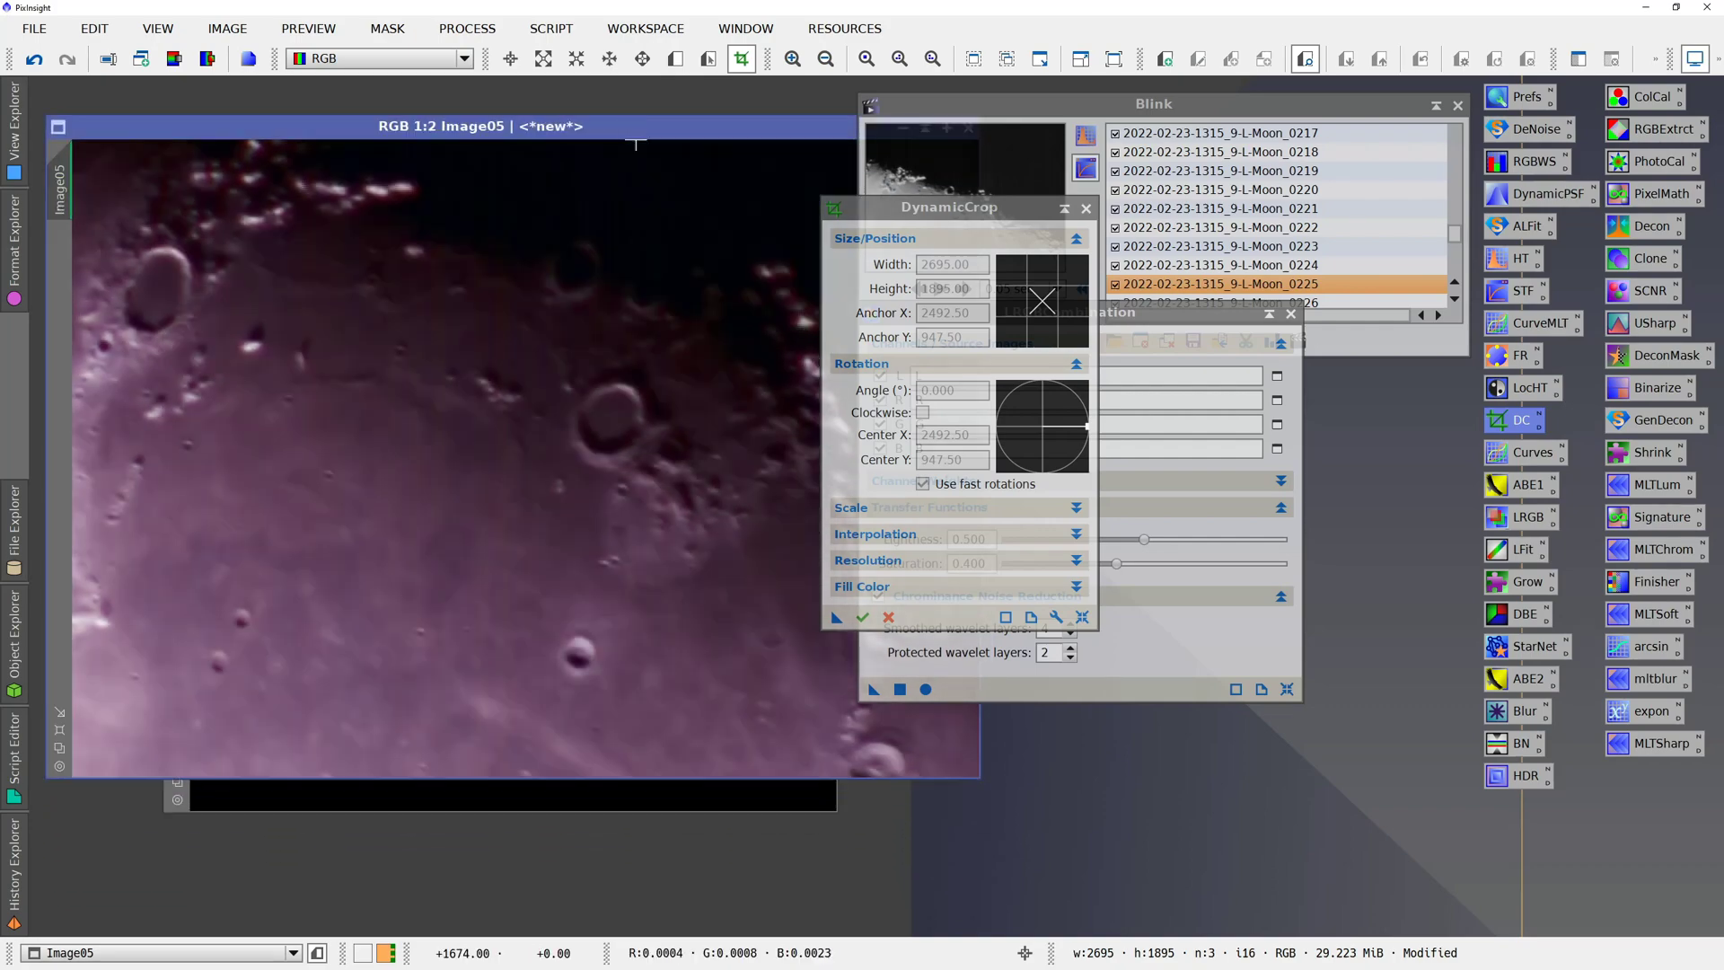
- Bring up Resample and close the DynamicCrop and LRGBCombination panels
click(467, 28)
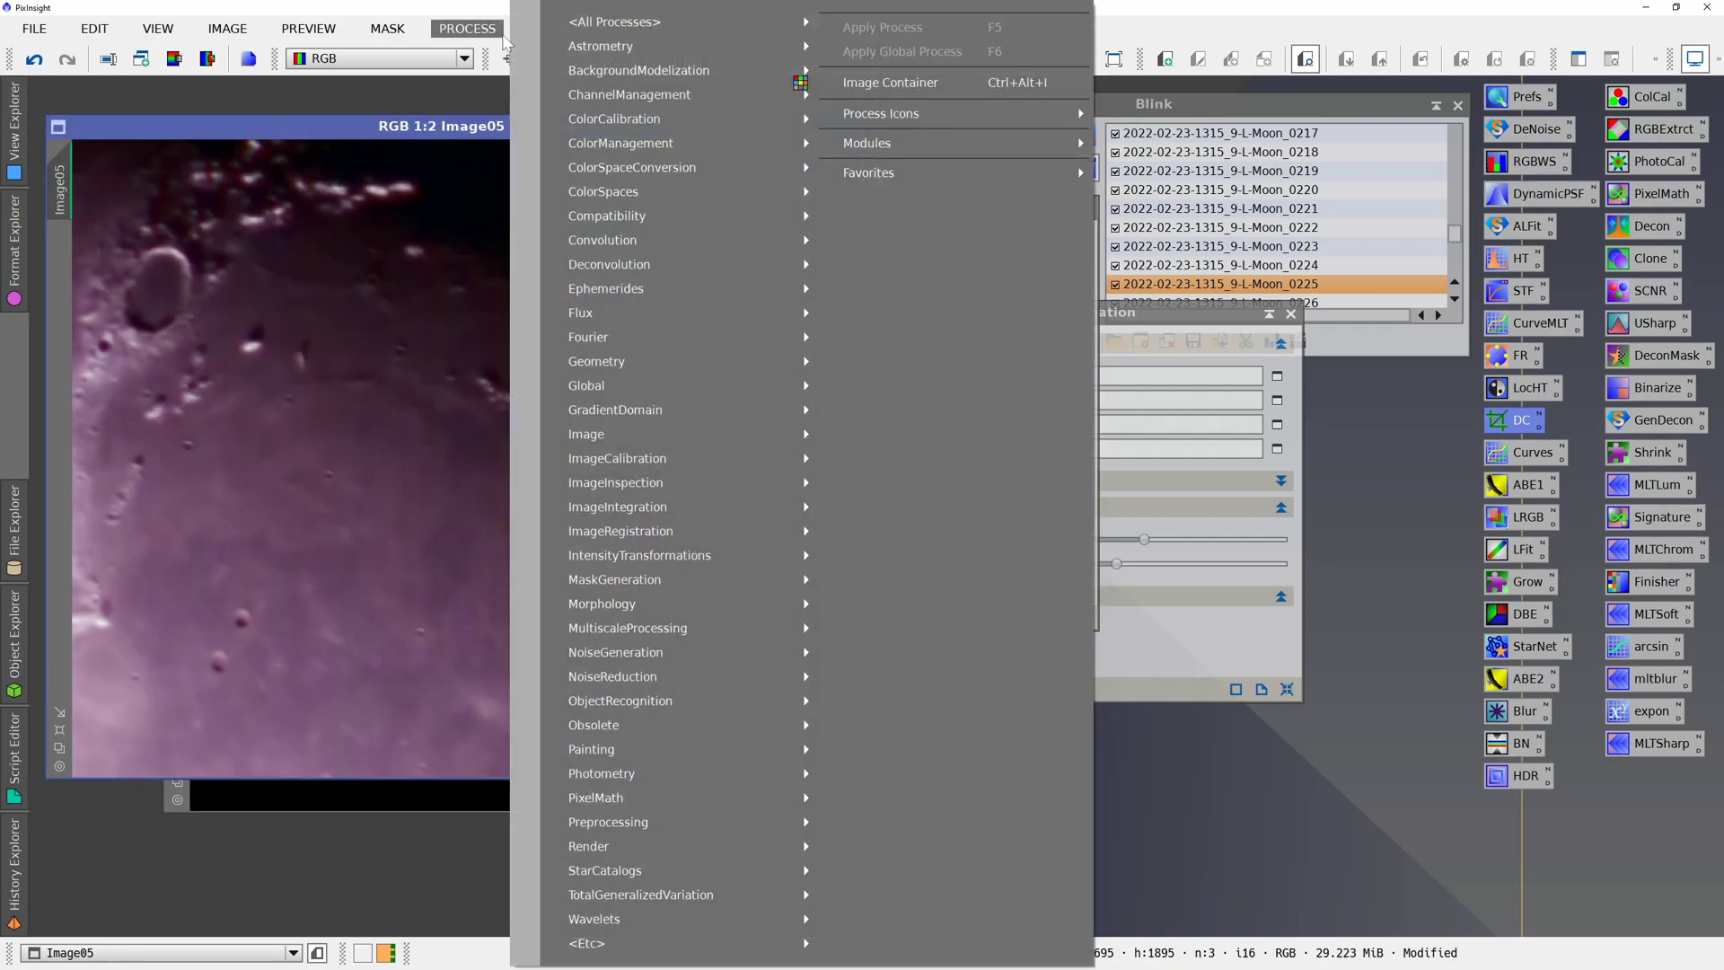
mouse_move(629, 25)
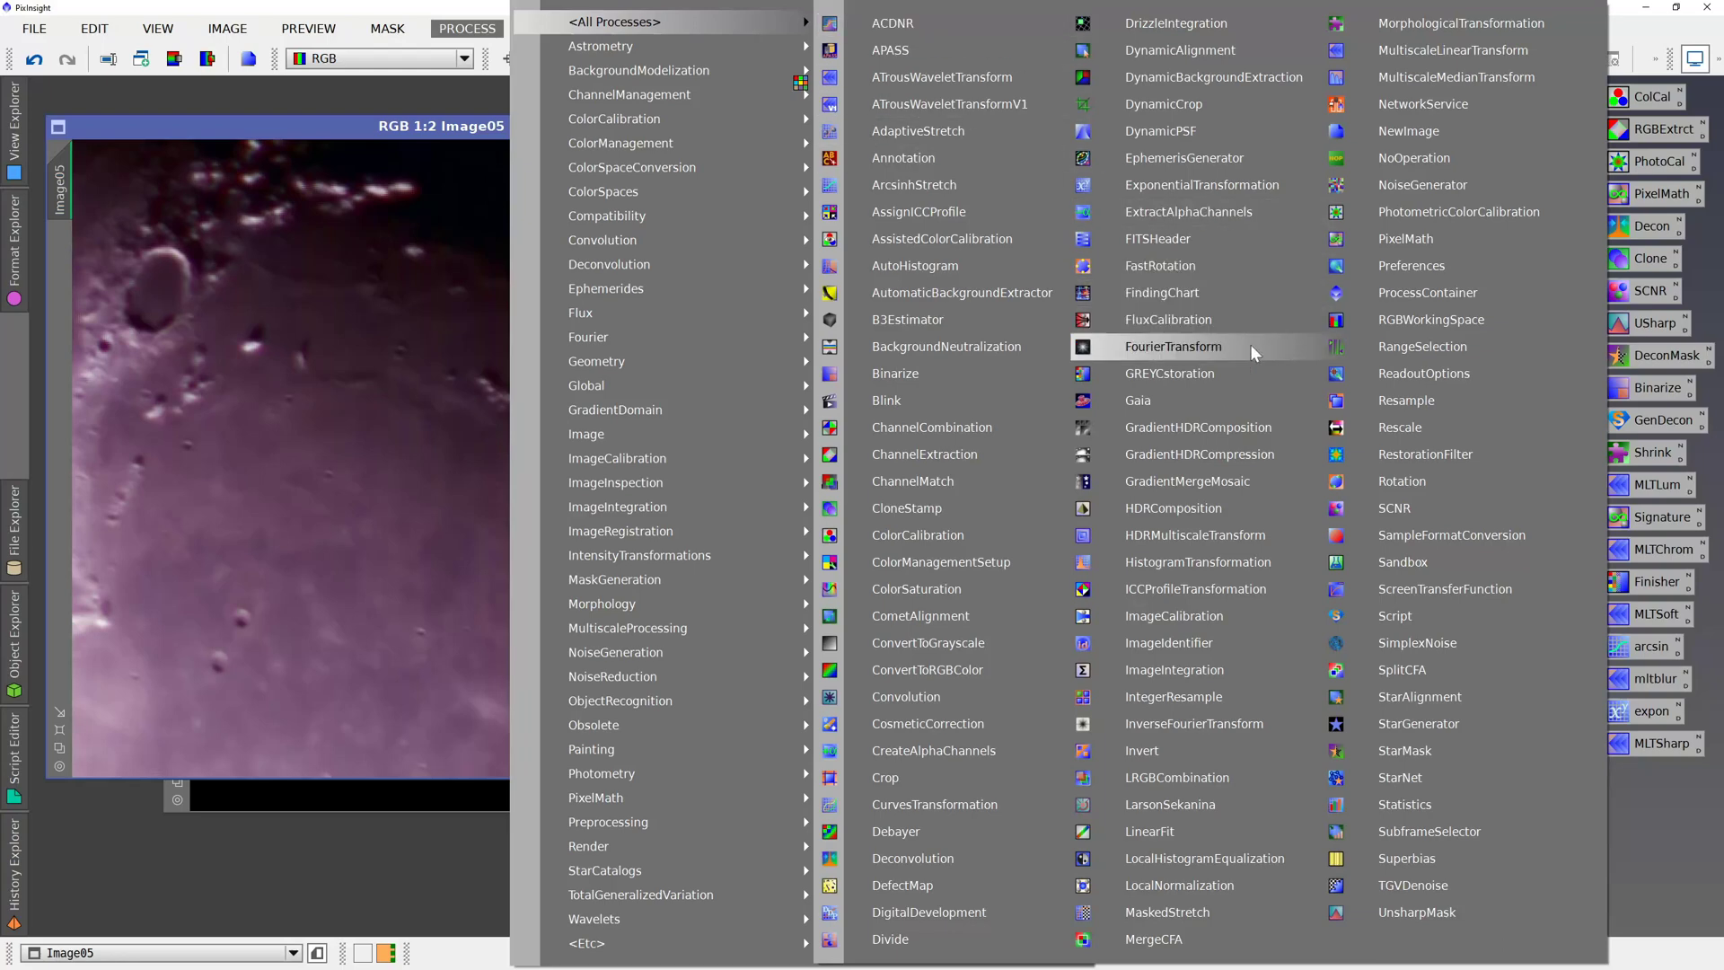
click(1397, 406)
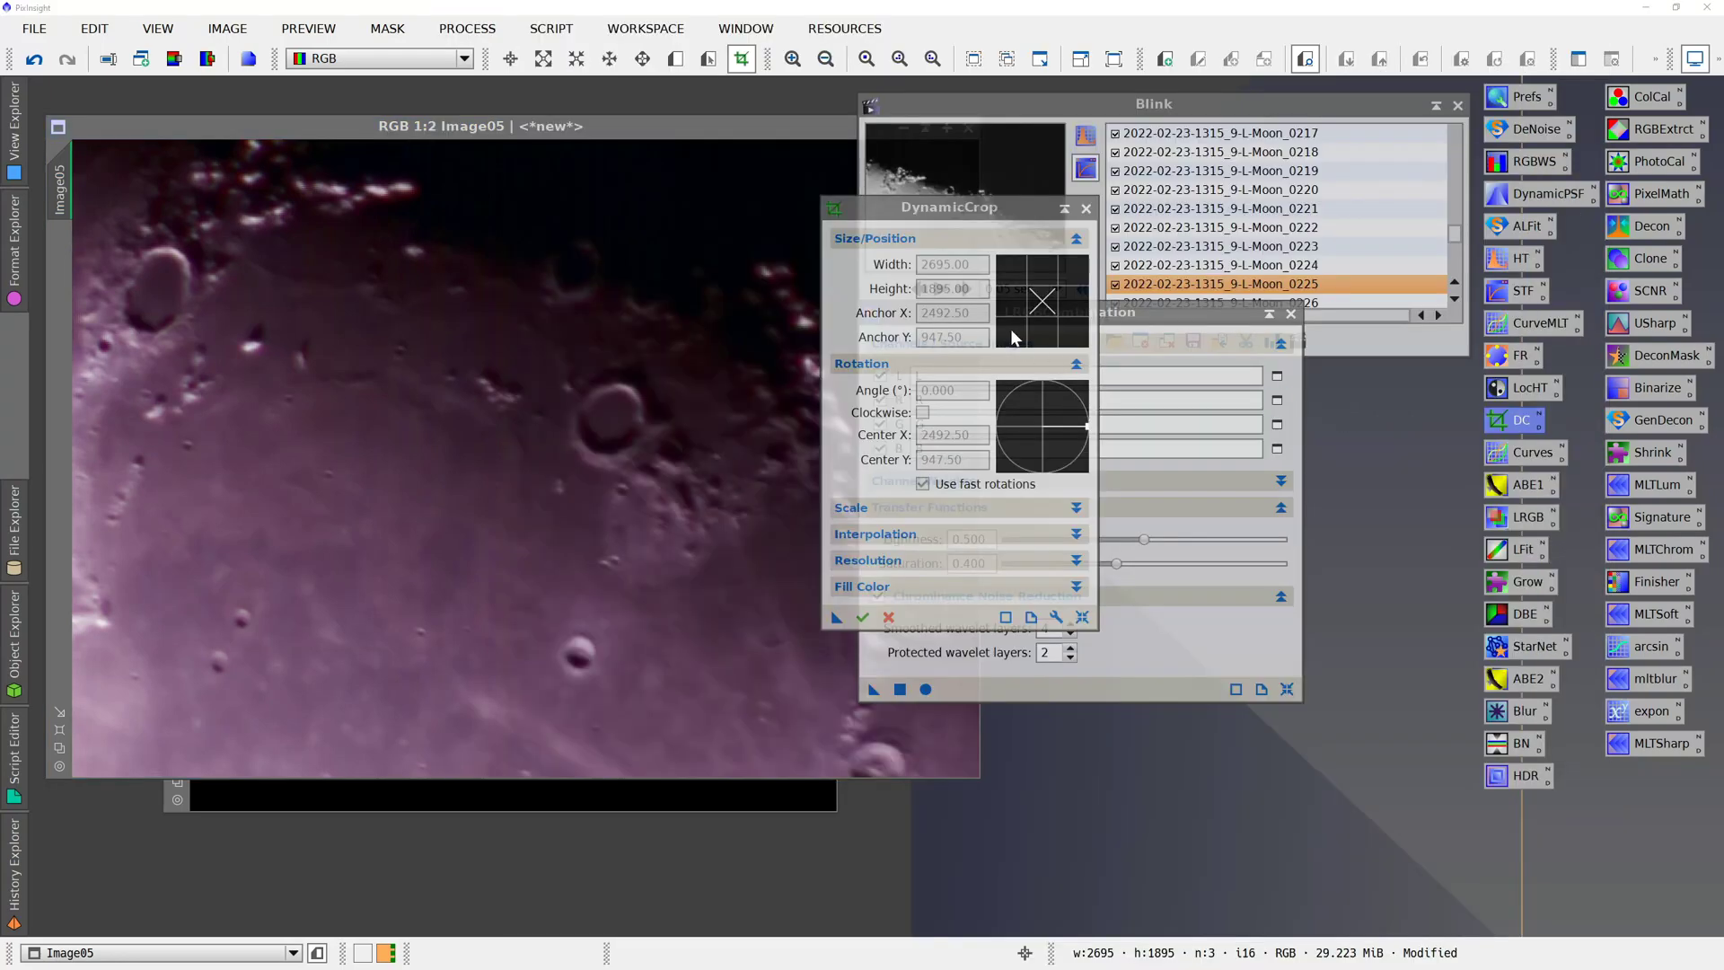
click(1086, 209)
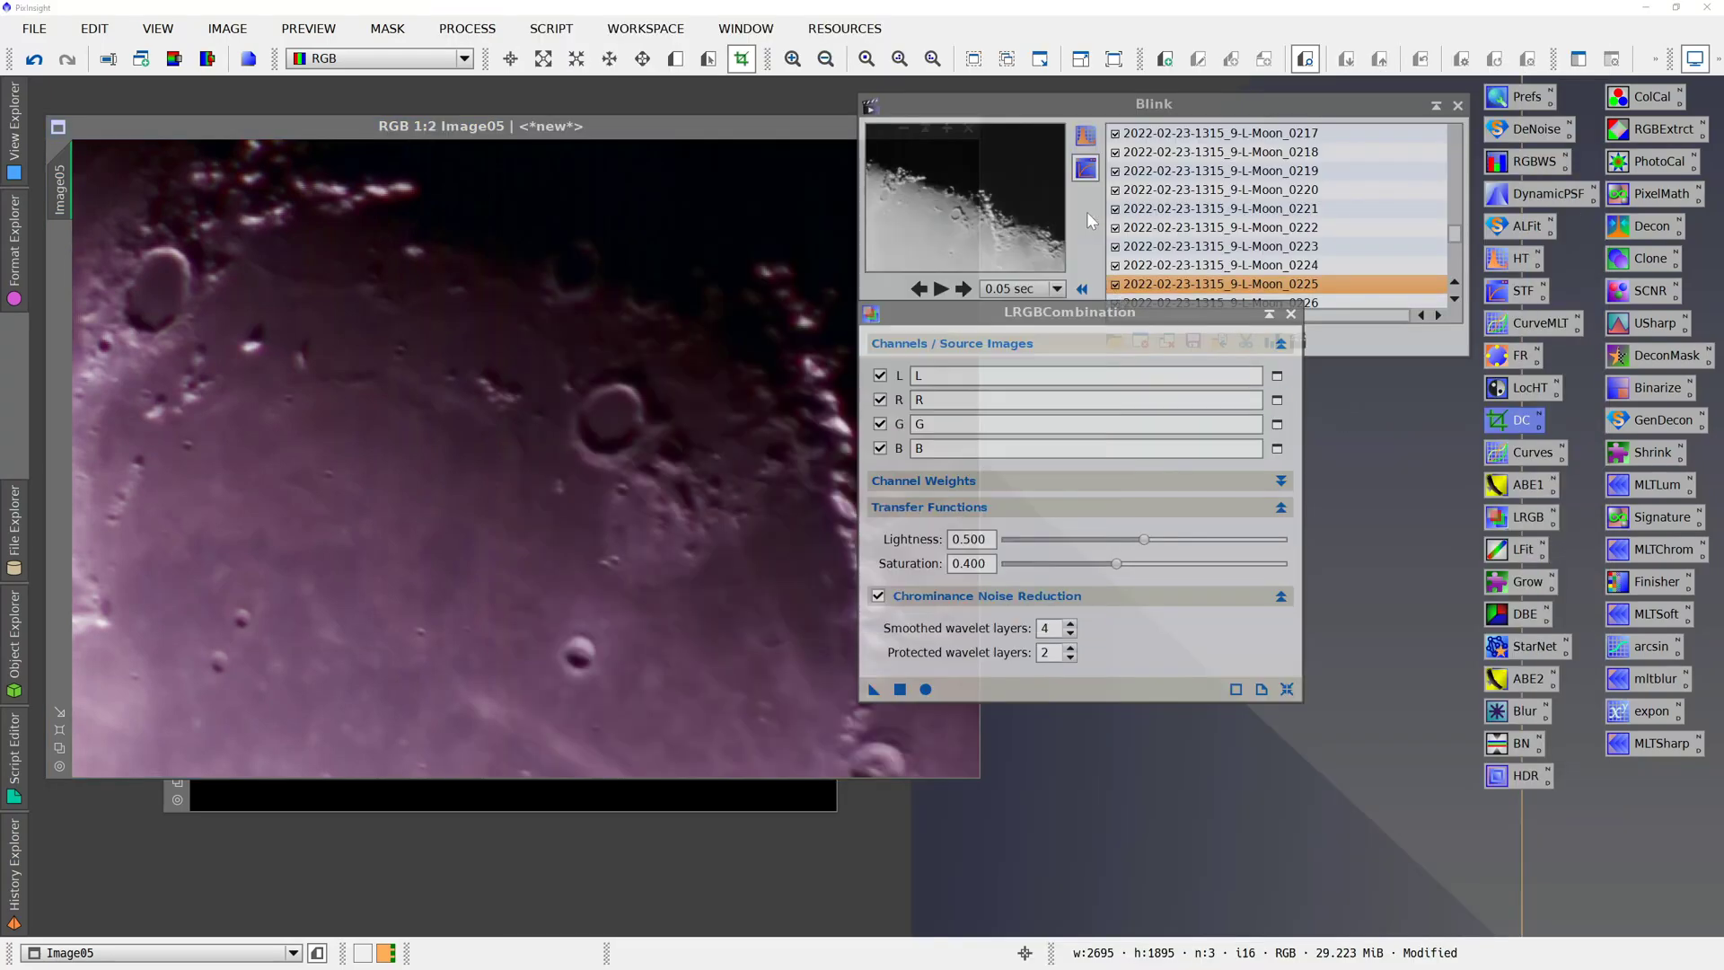
click(1291, 314)
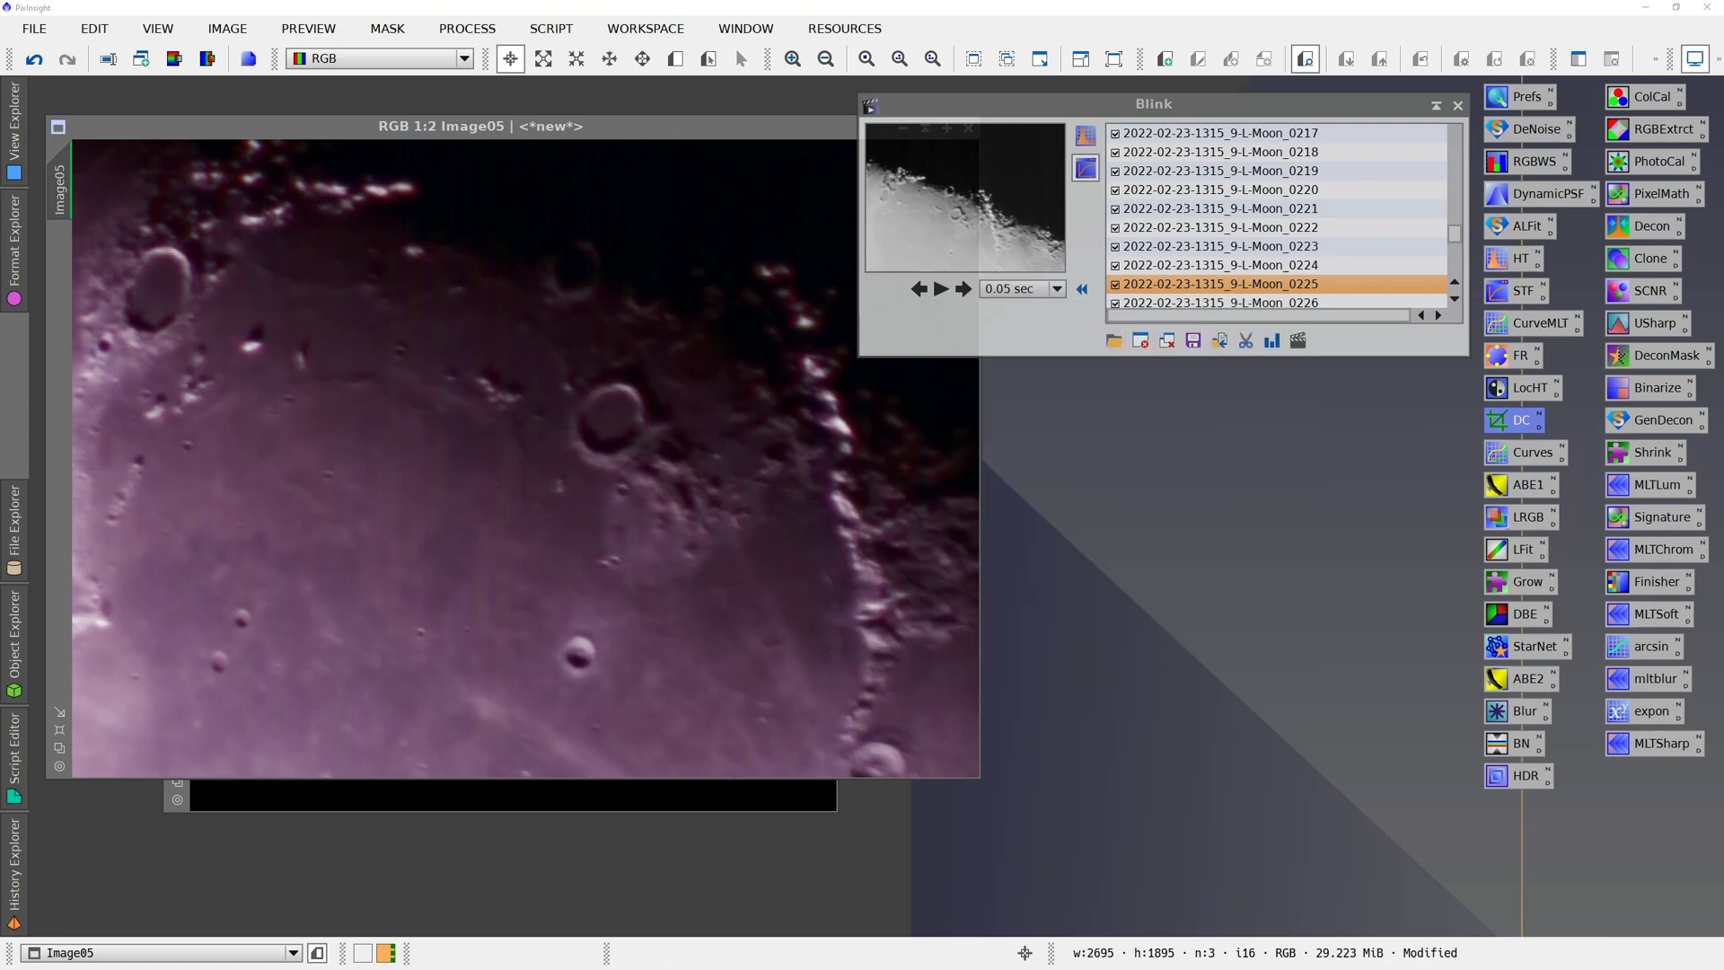
drag(228, 321, 440, 337)
- Upscale Image05 to 200% width, giving 5389 × 3789 pixels
click(491, 367)
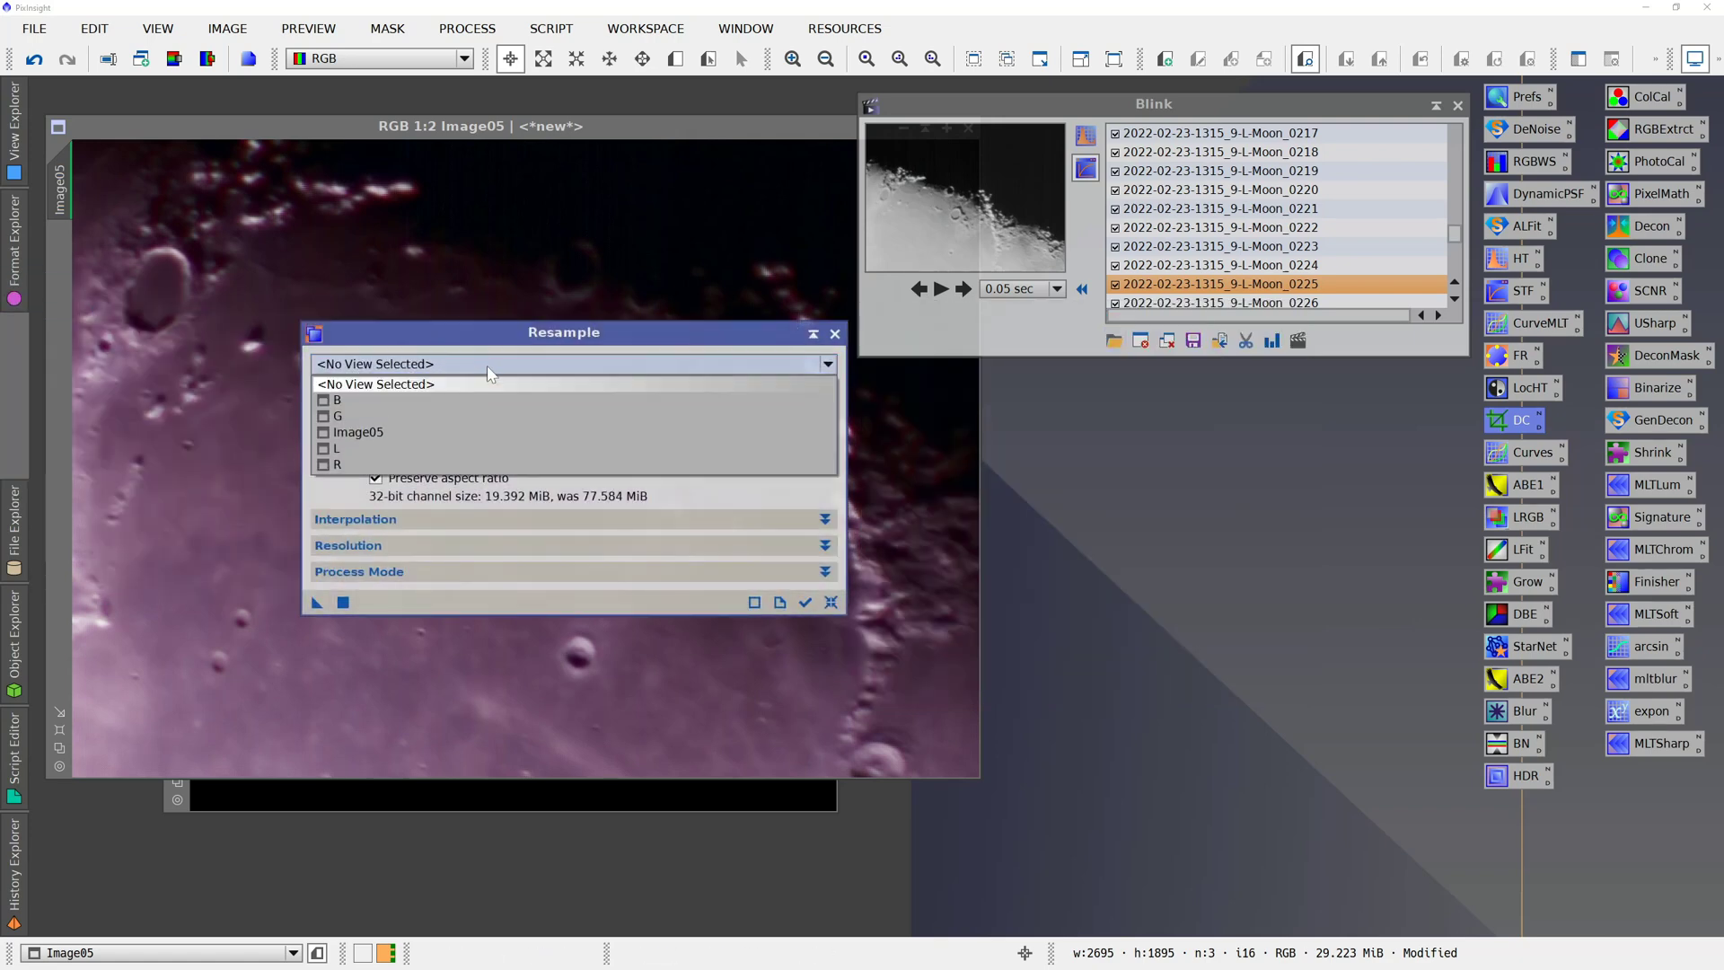
click(461, 432)
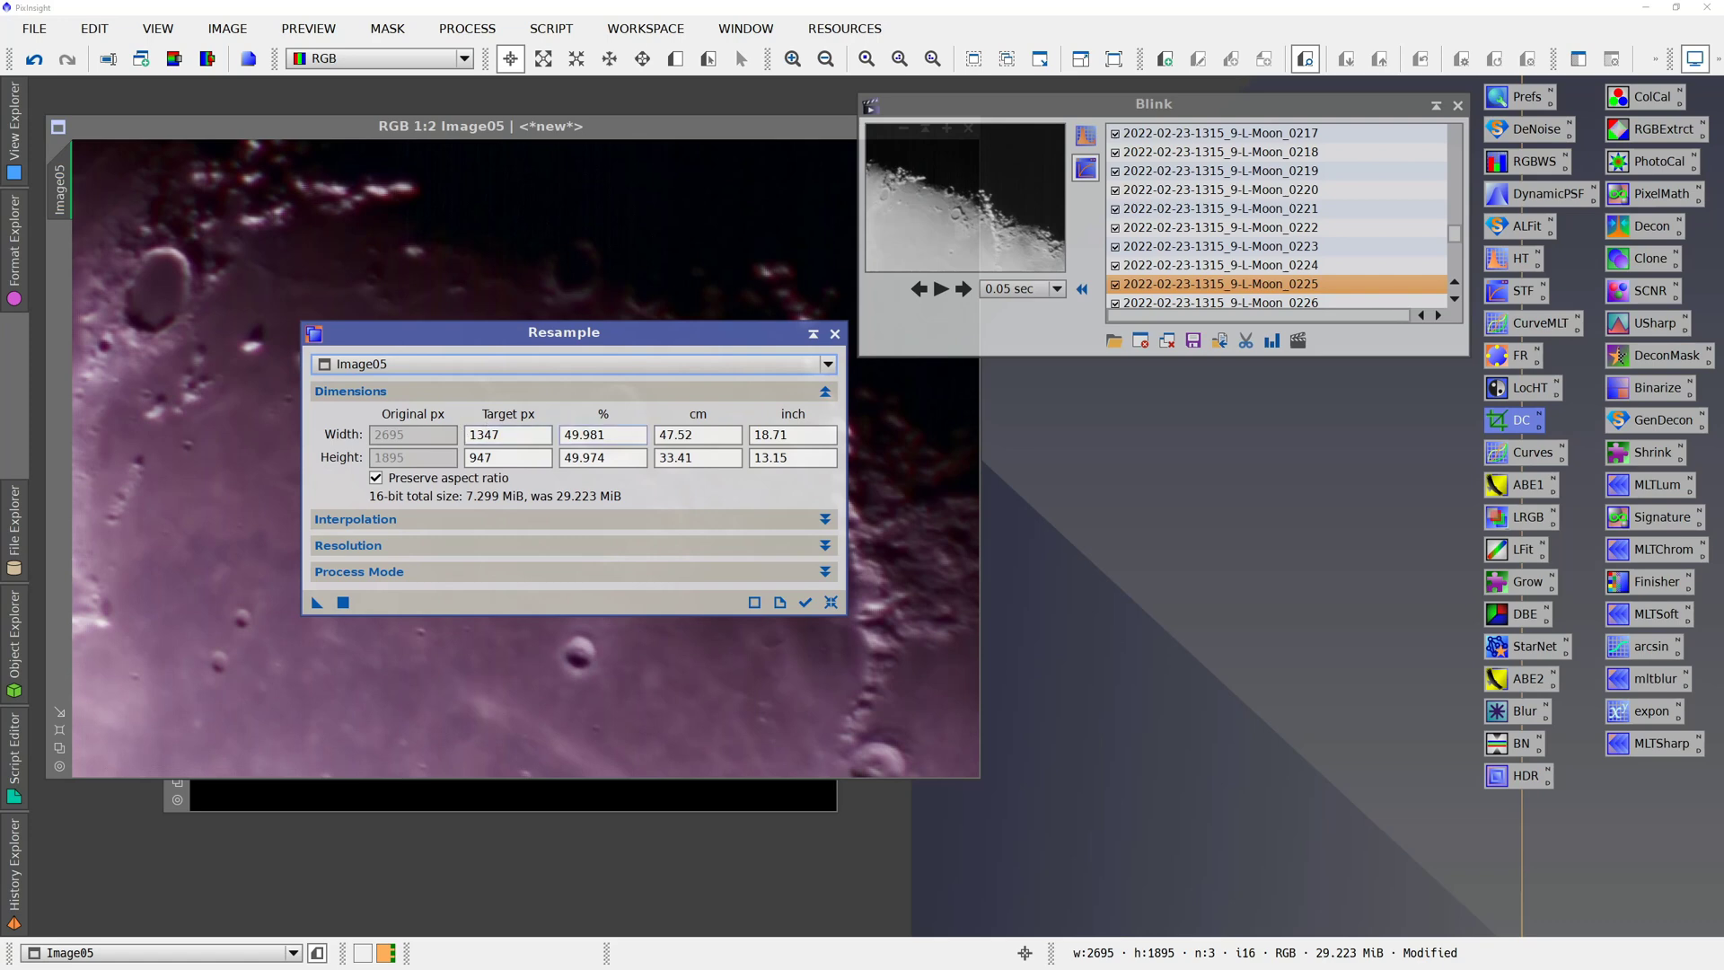
drag(607, 435, 571, 435)
text(200)
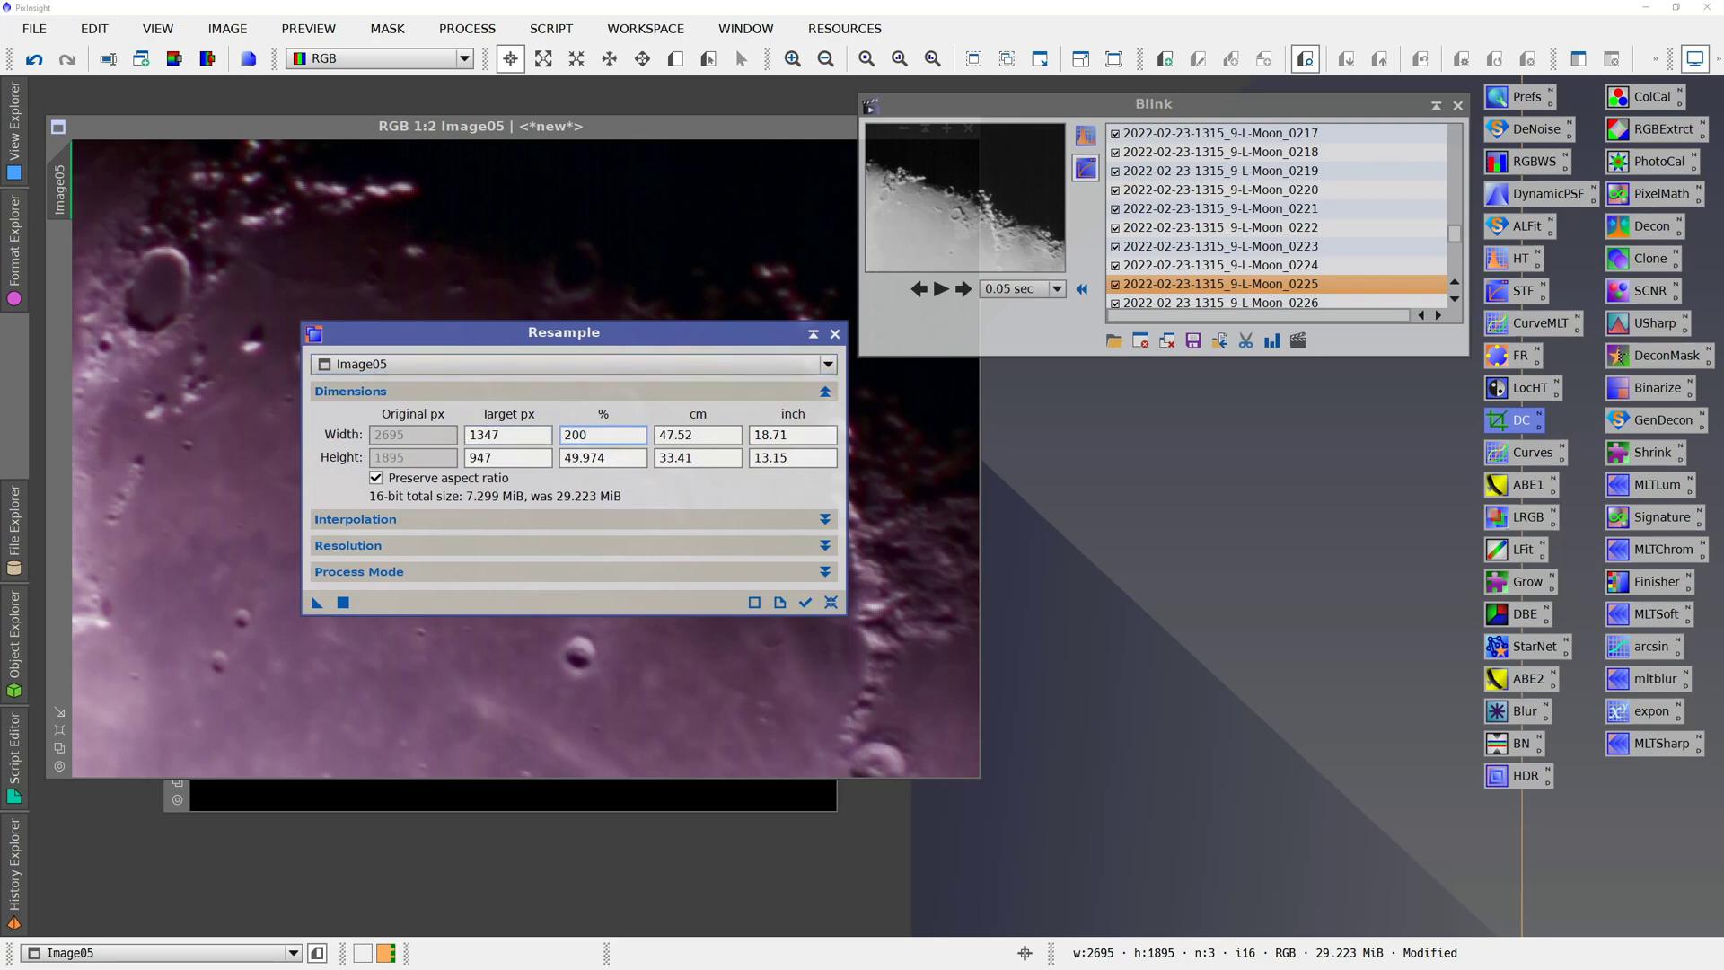
key(Tab)
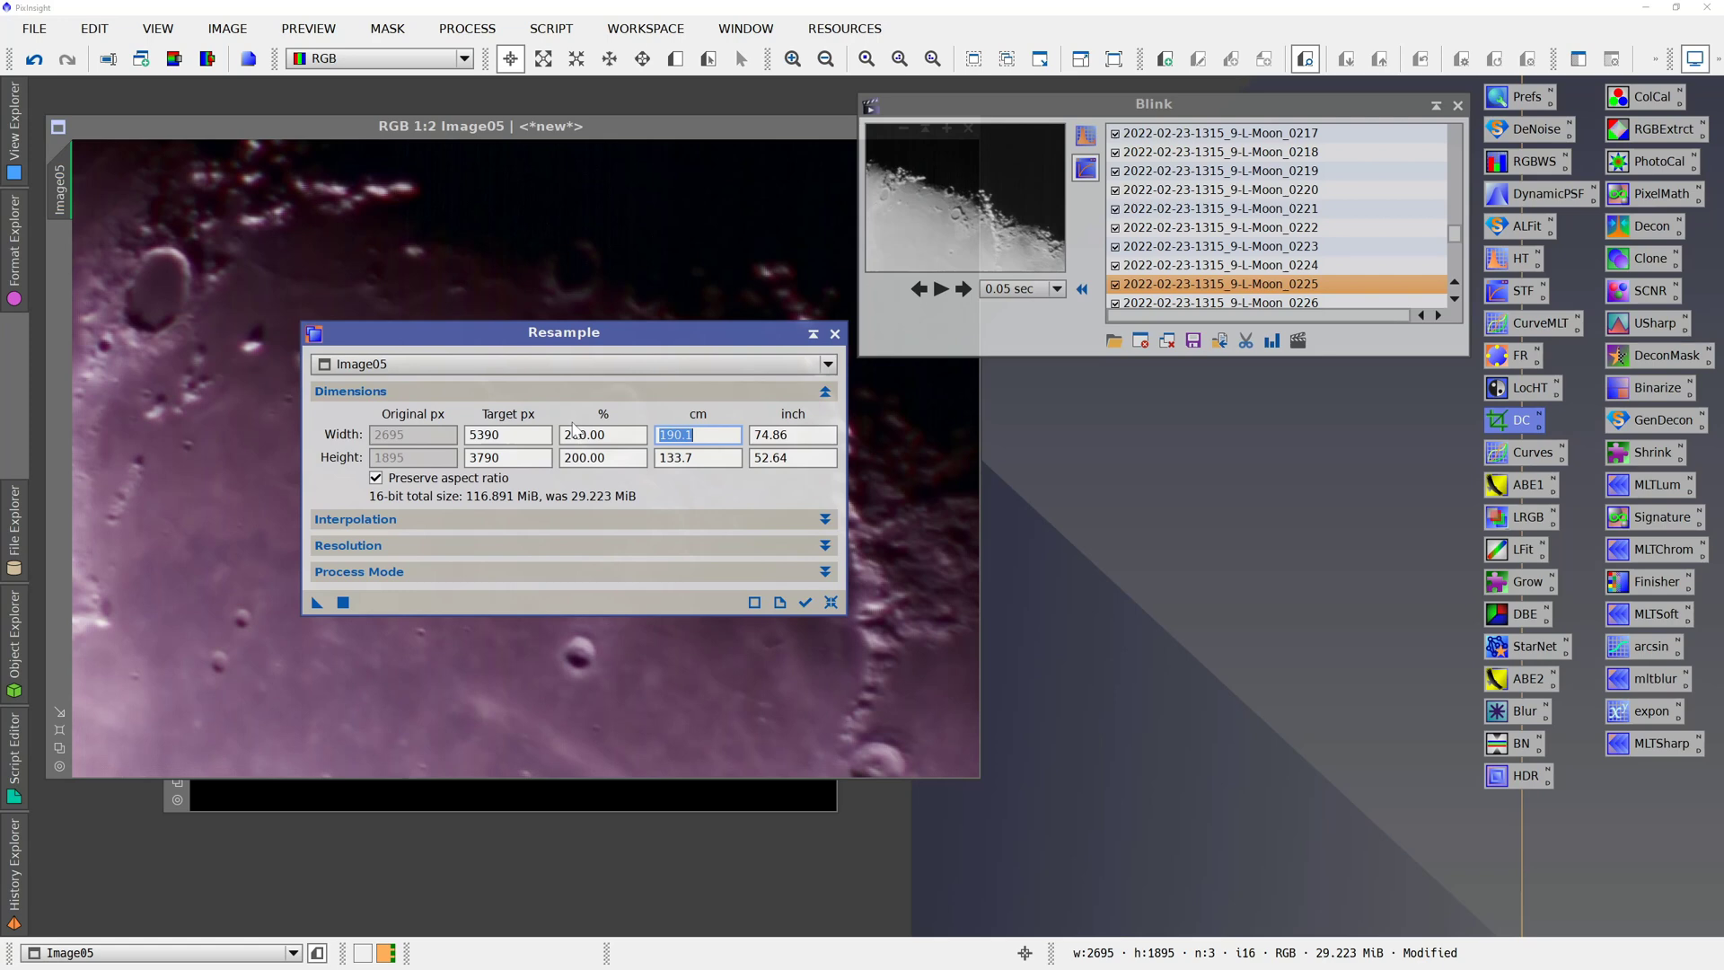
click(342, 603)
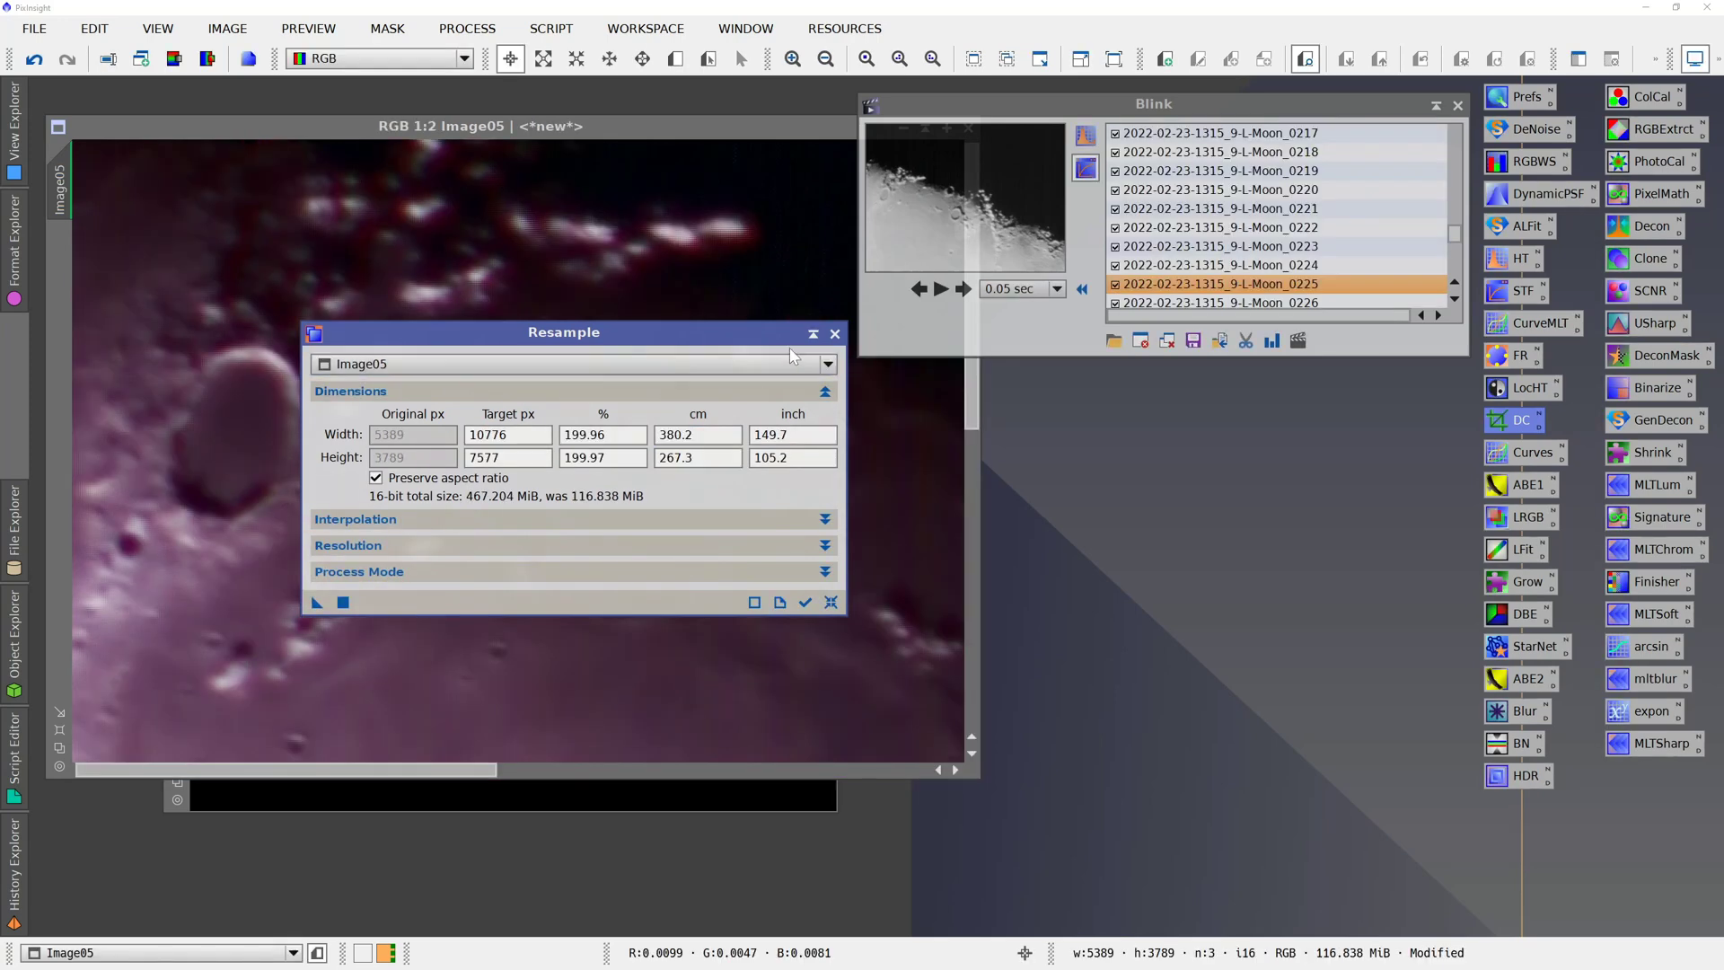
click(834, 334)
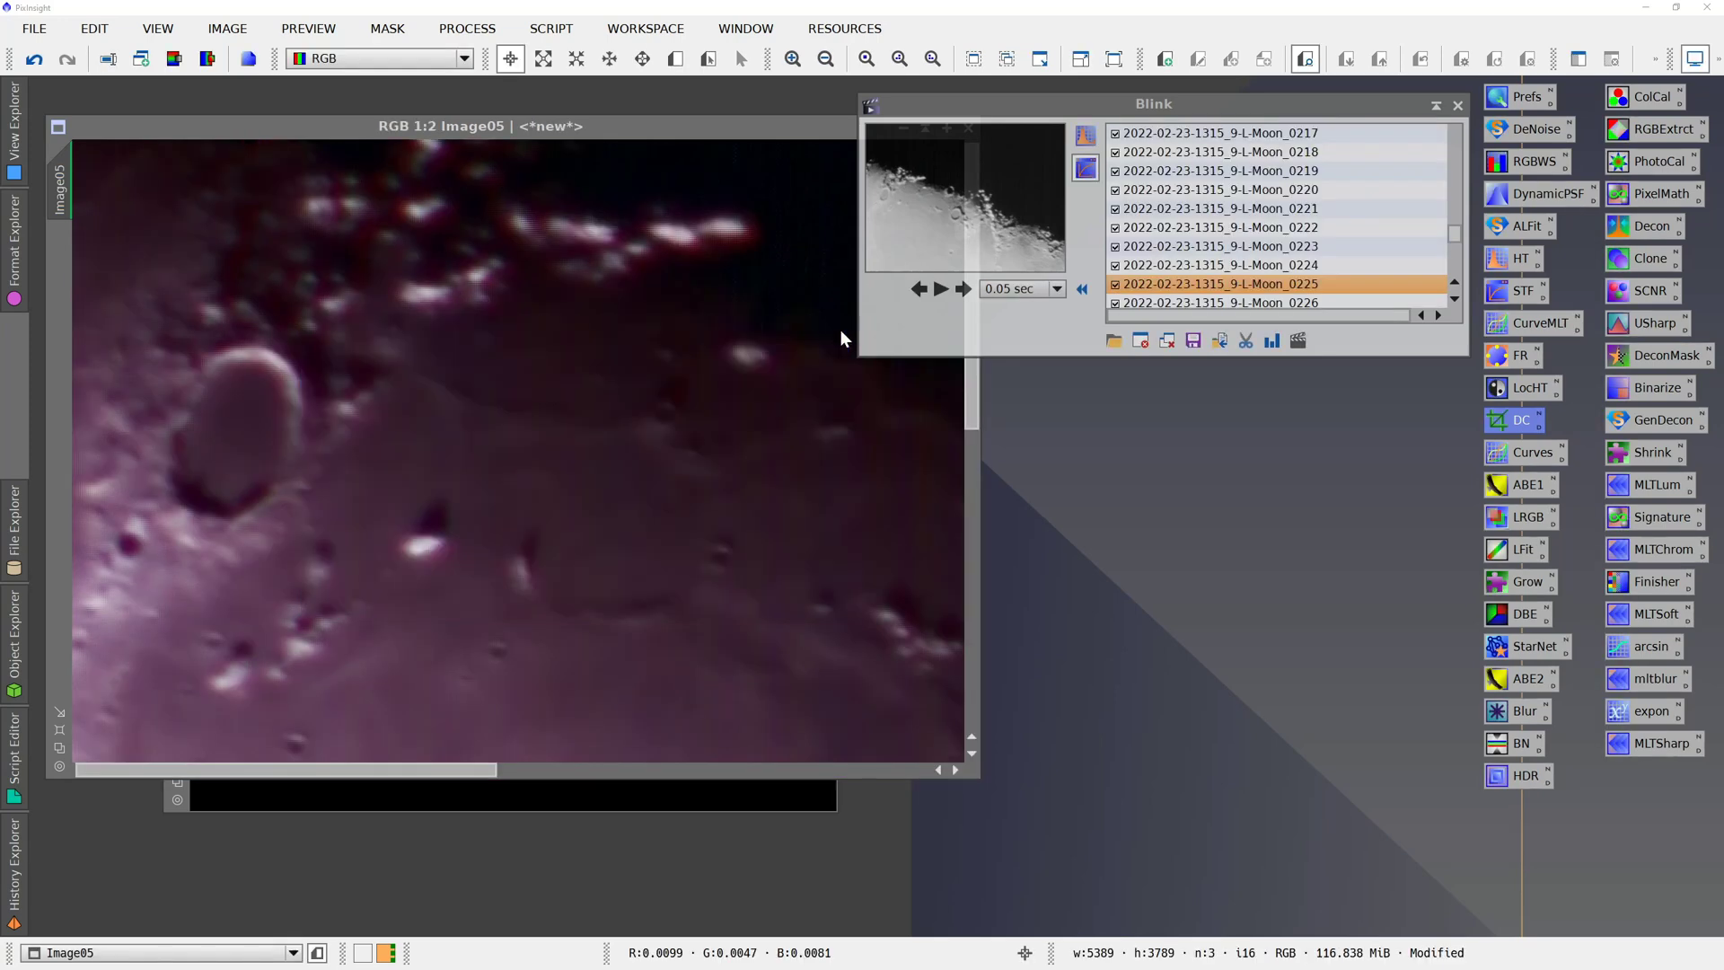
- Fit Image05, close Blink, and apply an unlinked-channel ScreenTransferFunction auto stretch
click(56, 745)
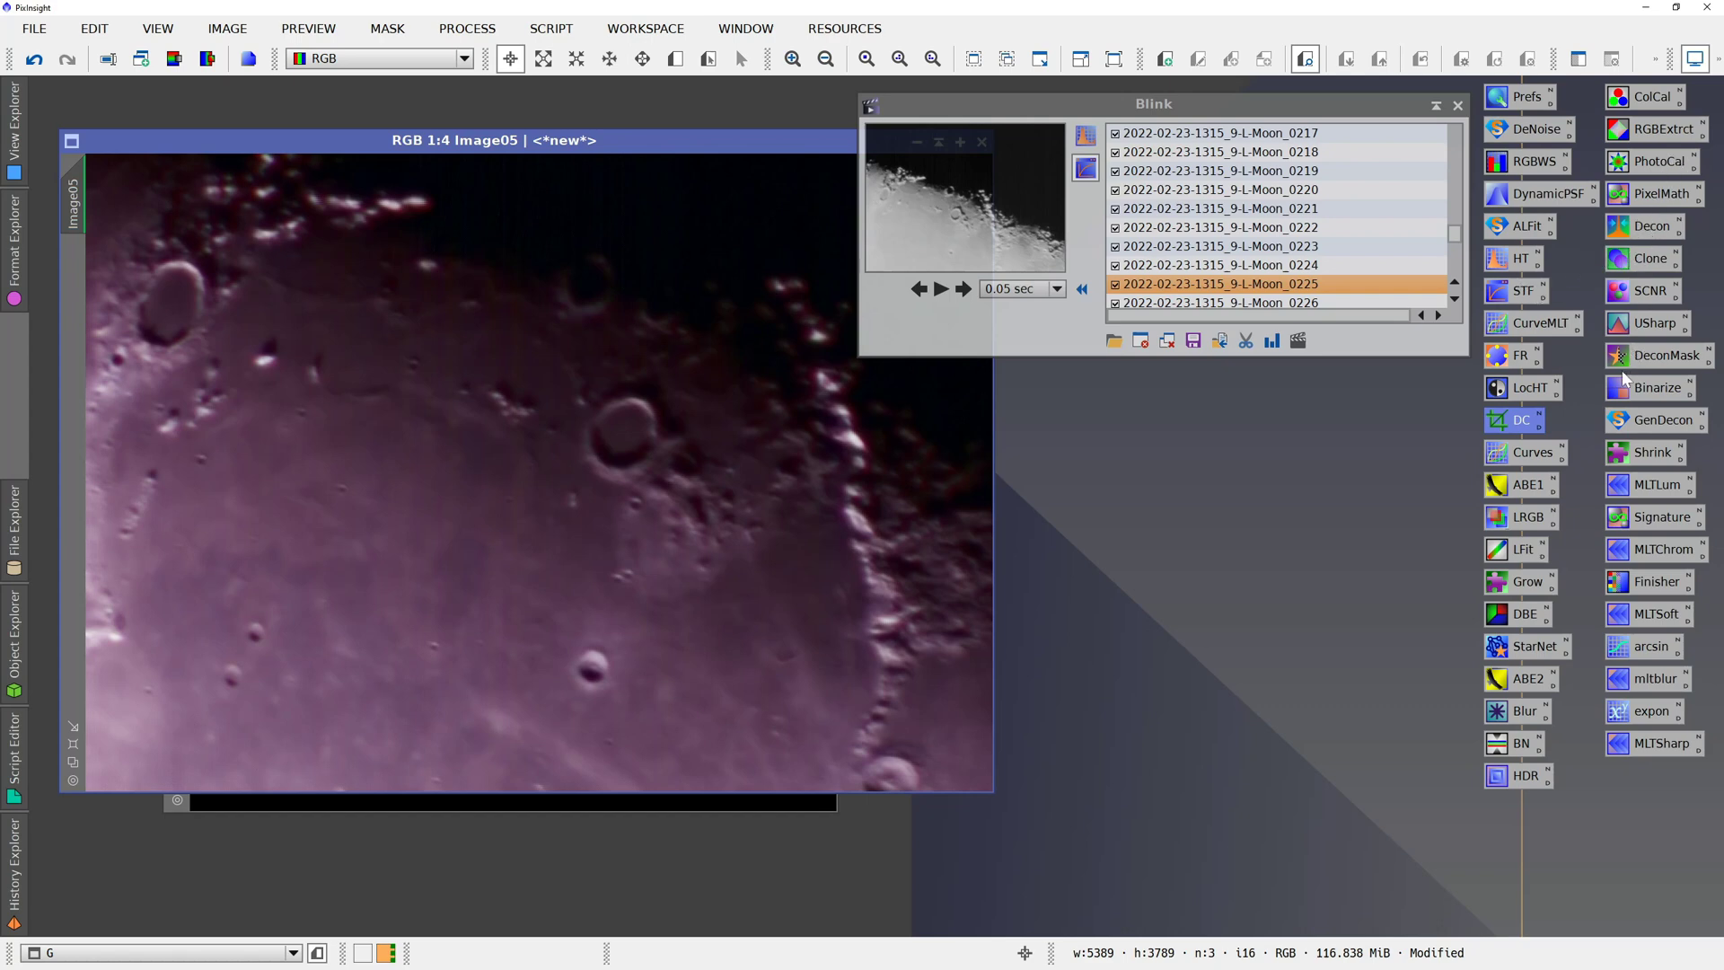
click(1457, 106)
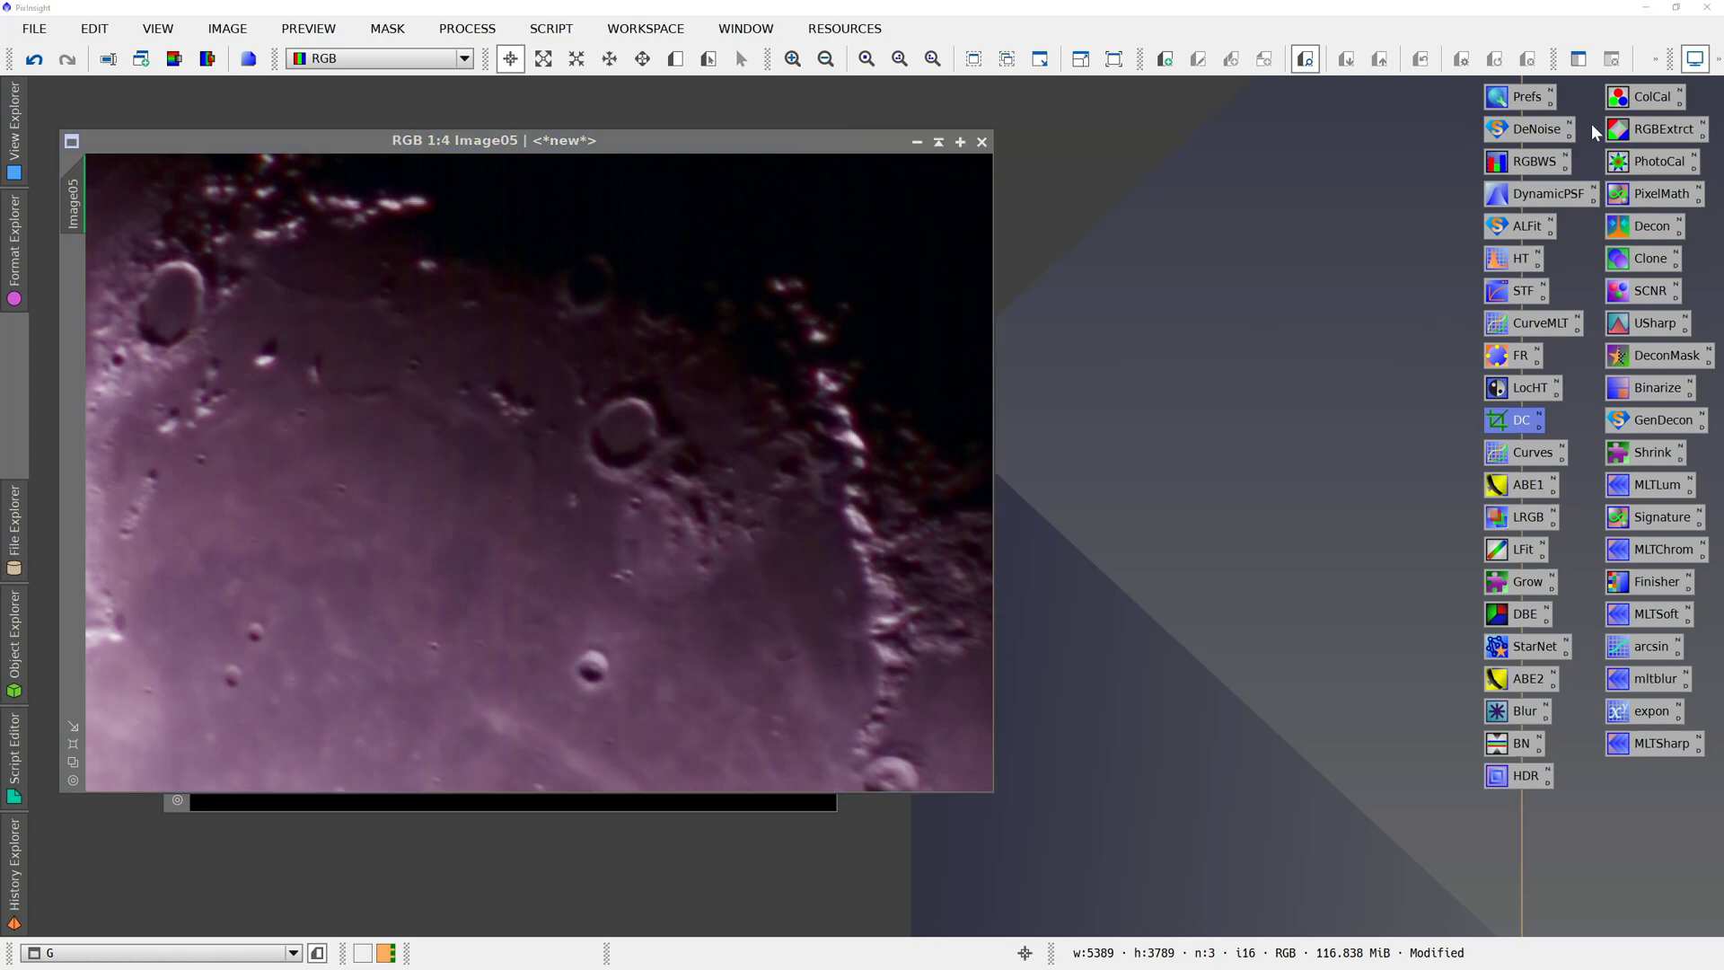
click(1517, 291)
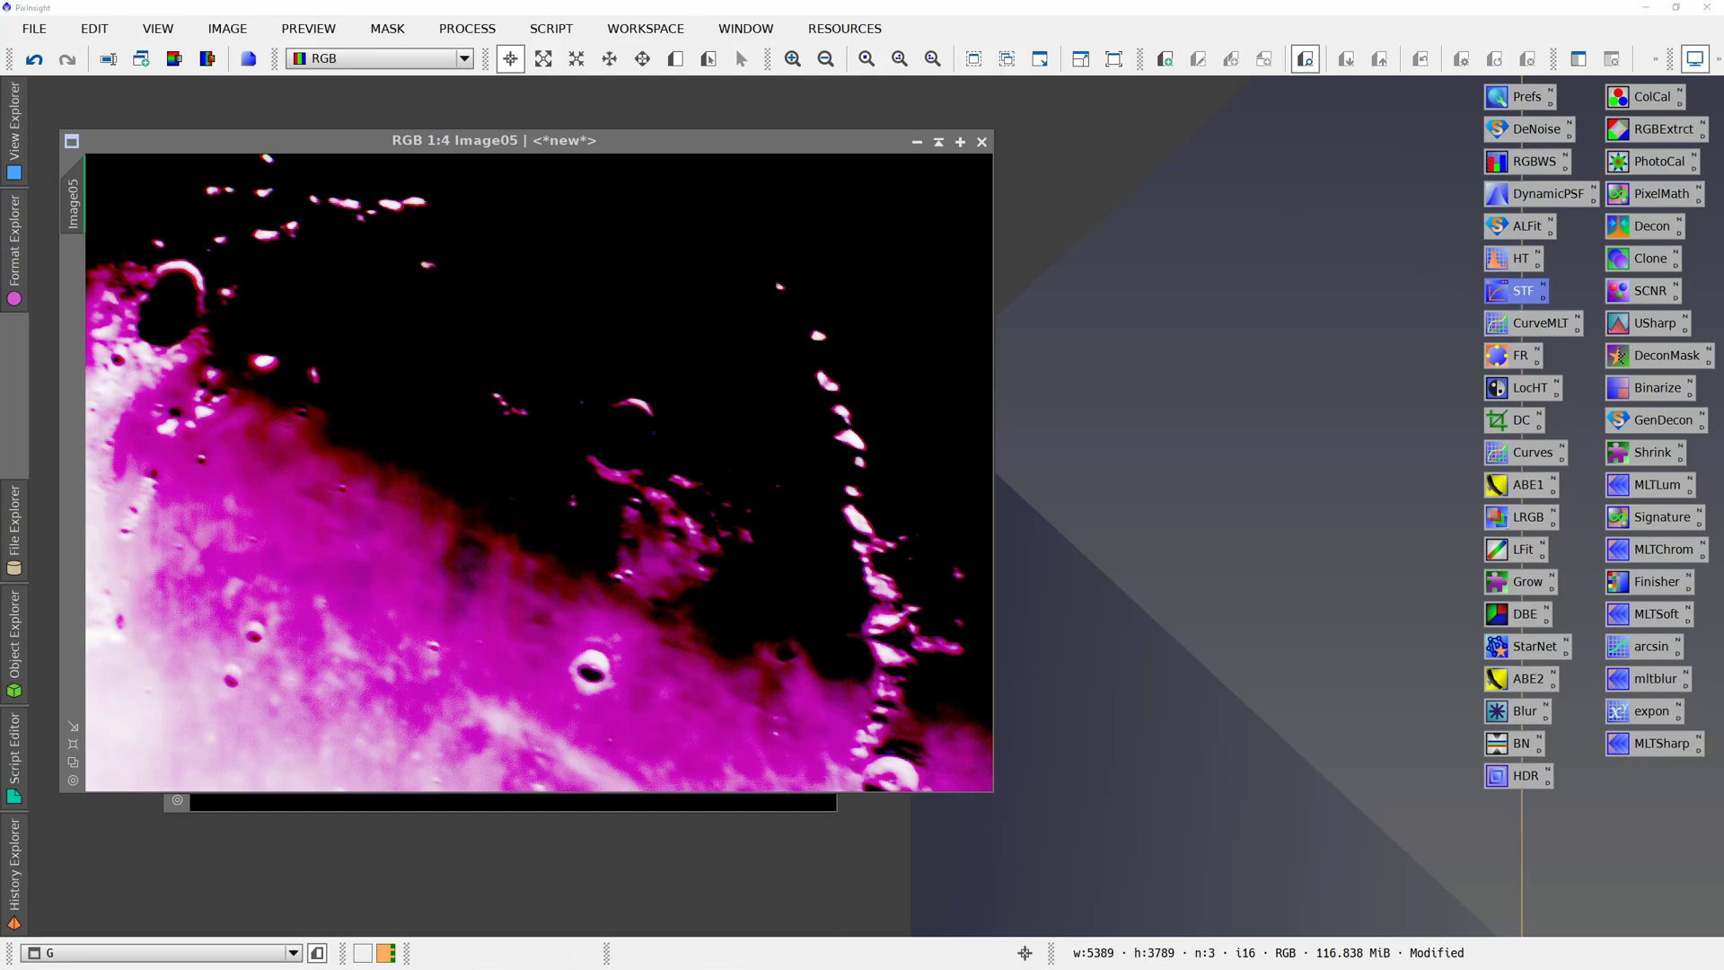
key(Return)
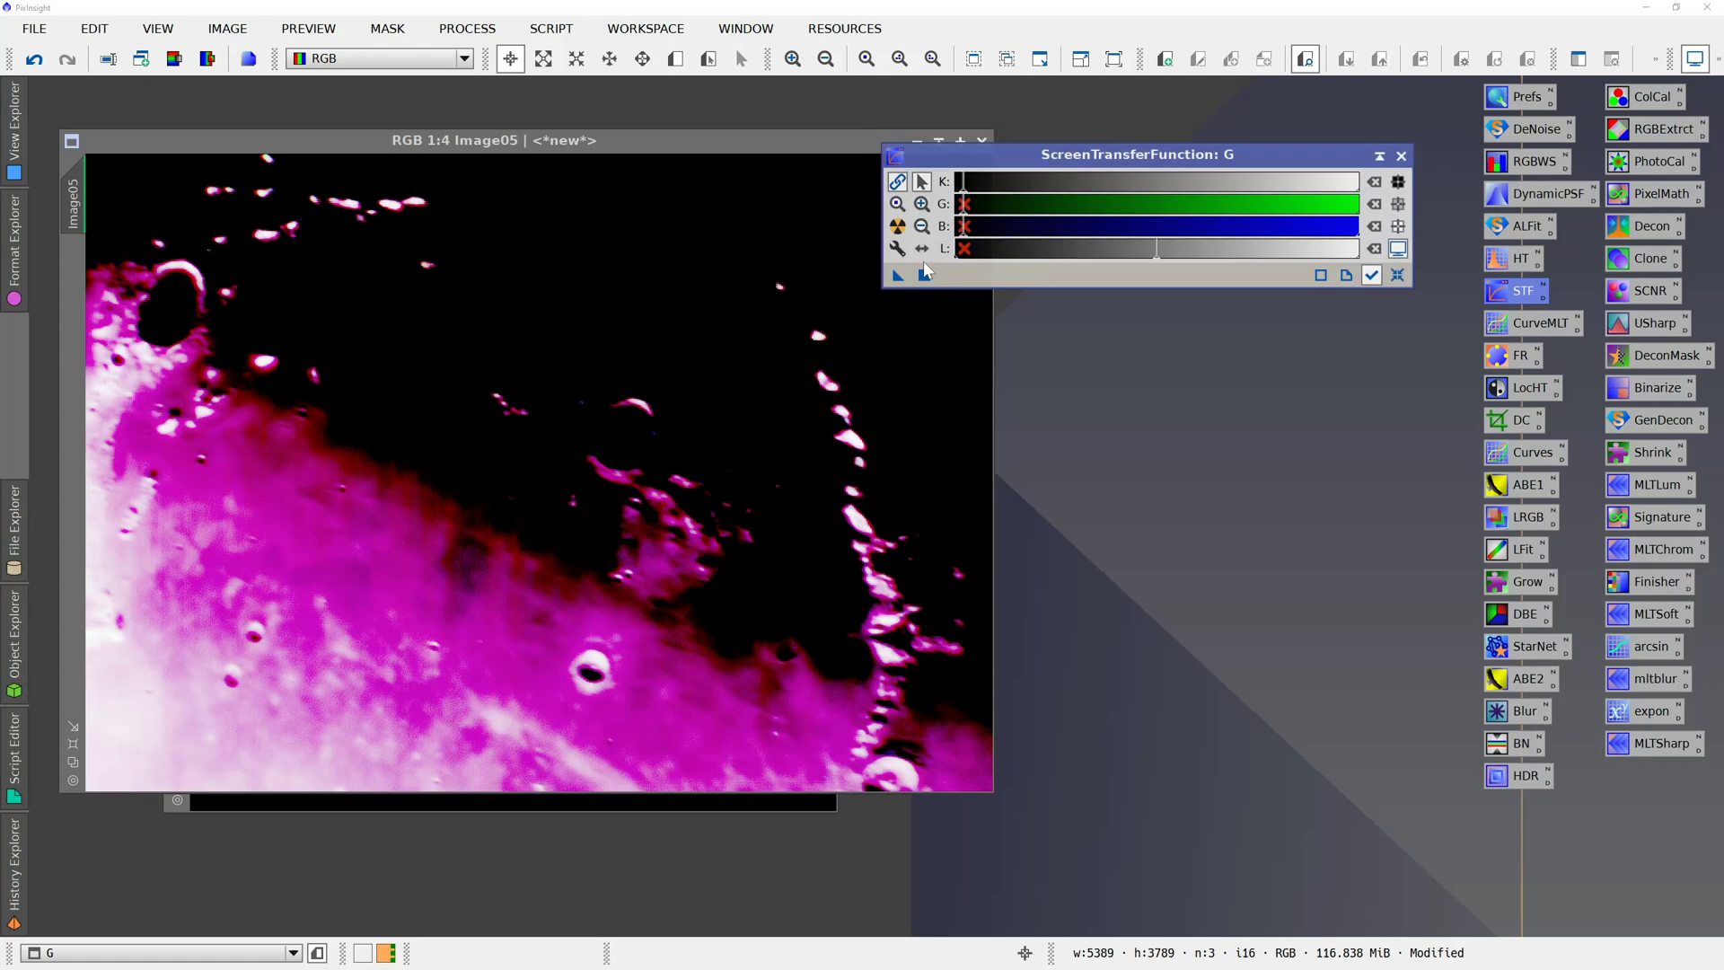
click(898, 226)
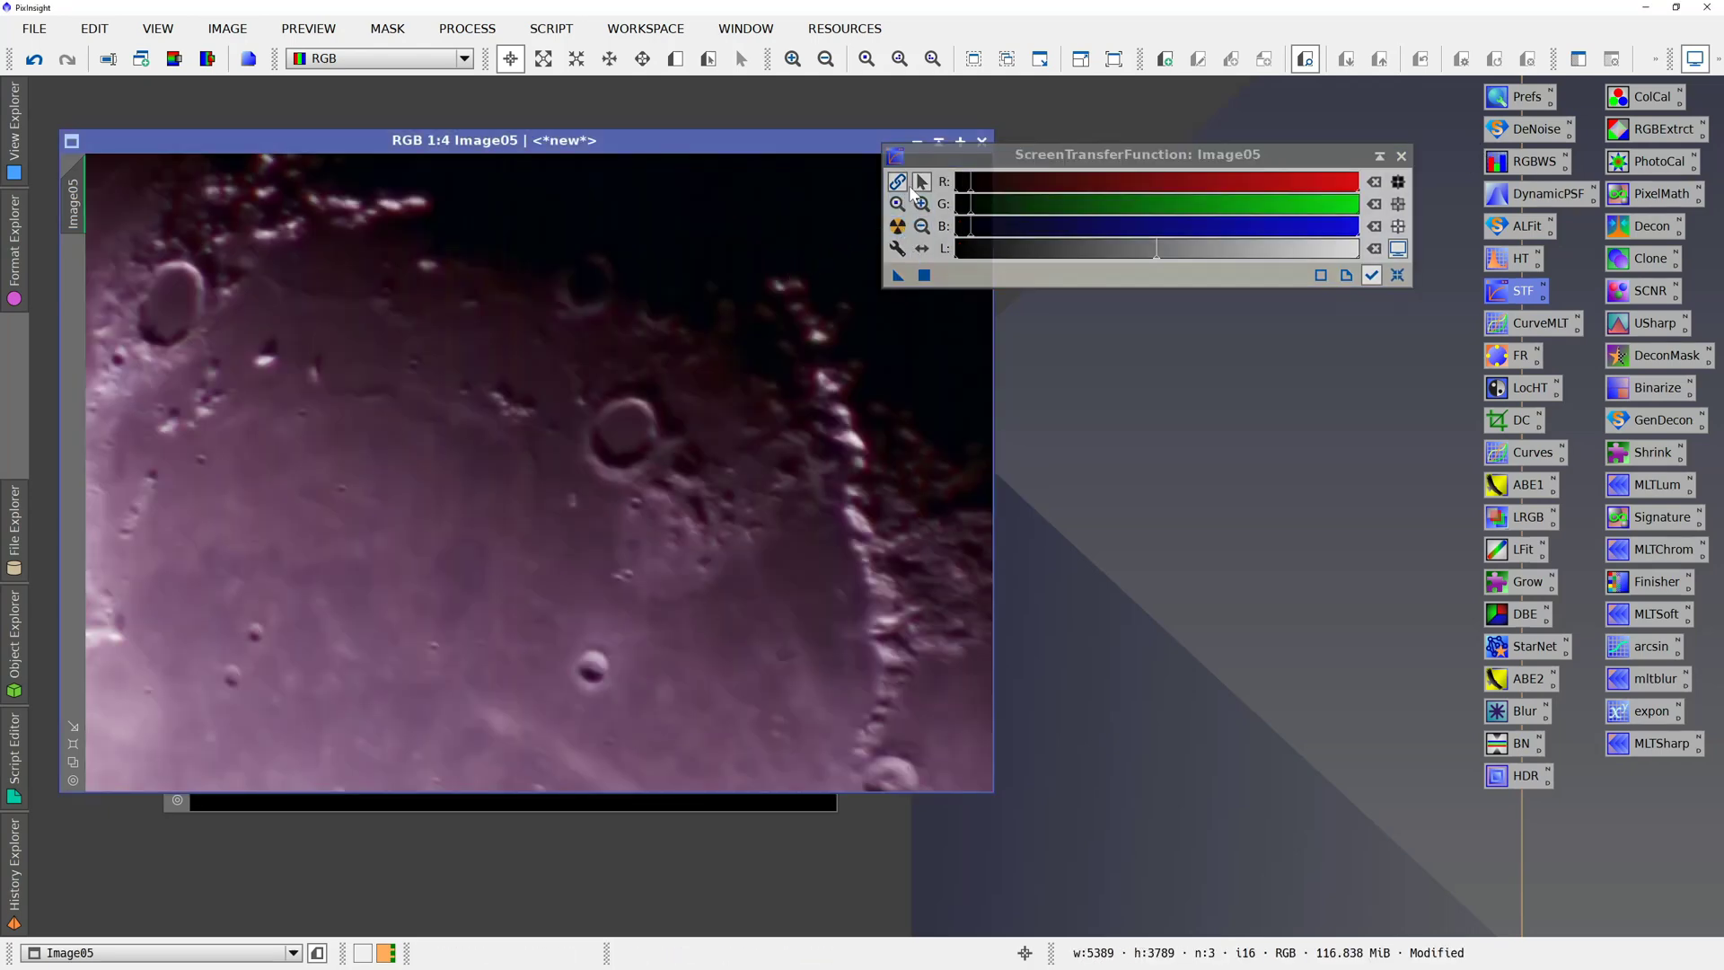
click(897, 182)
click(898, 226)
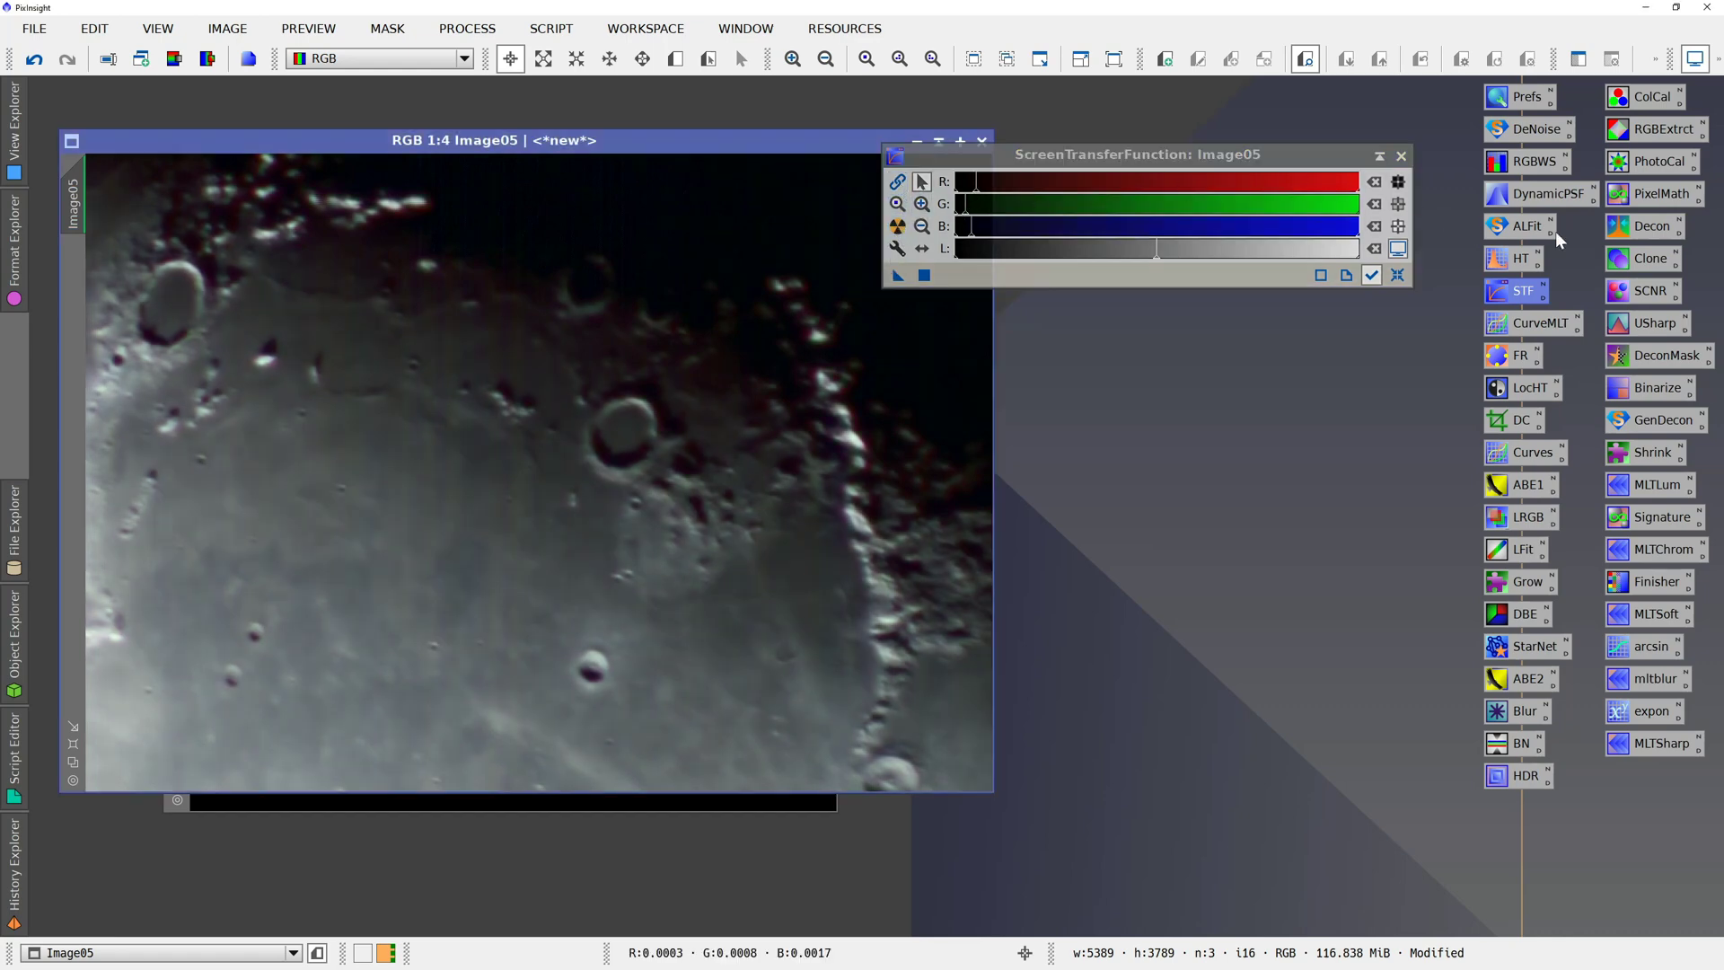
- Target Image05 with HistogramTransformation and copy the auto-stretch settings into it
click(1519, 265)
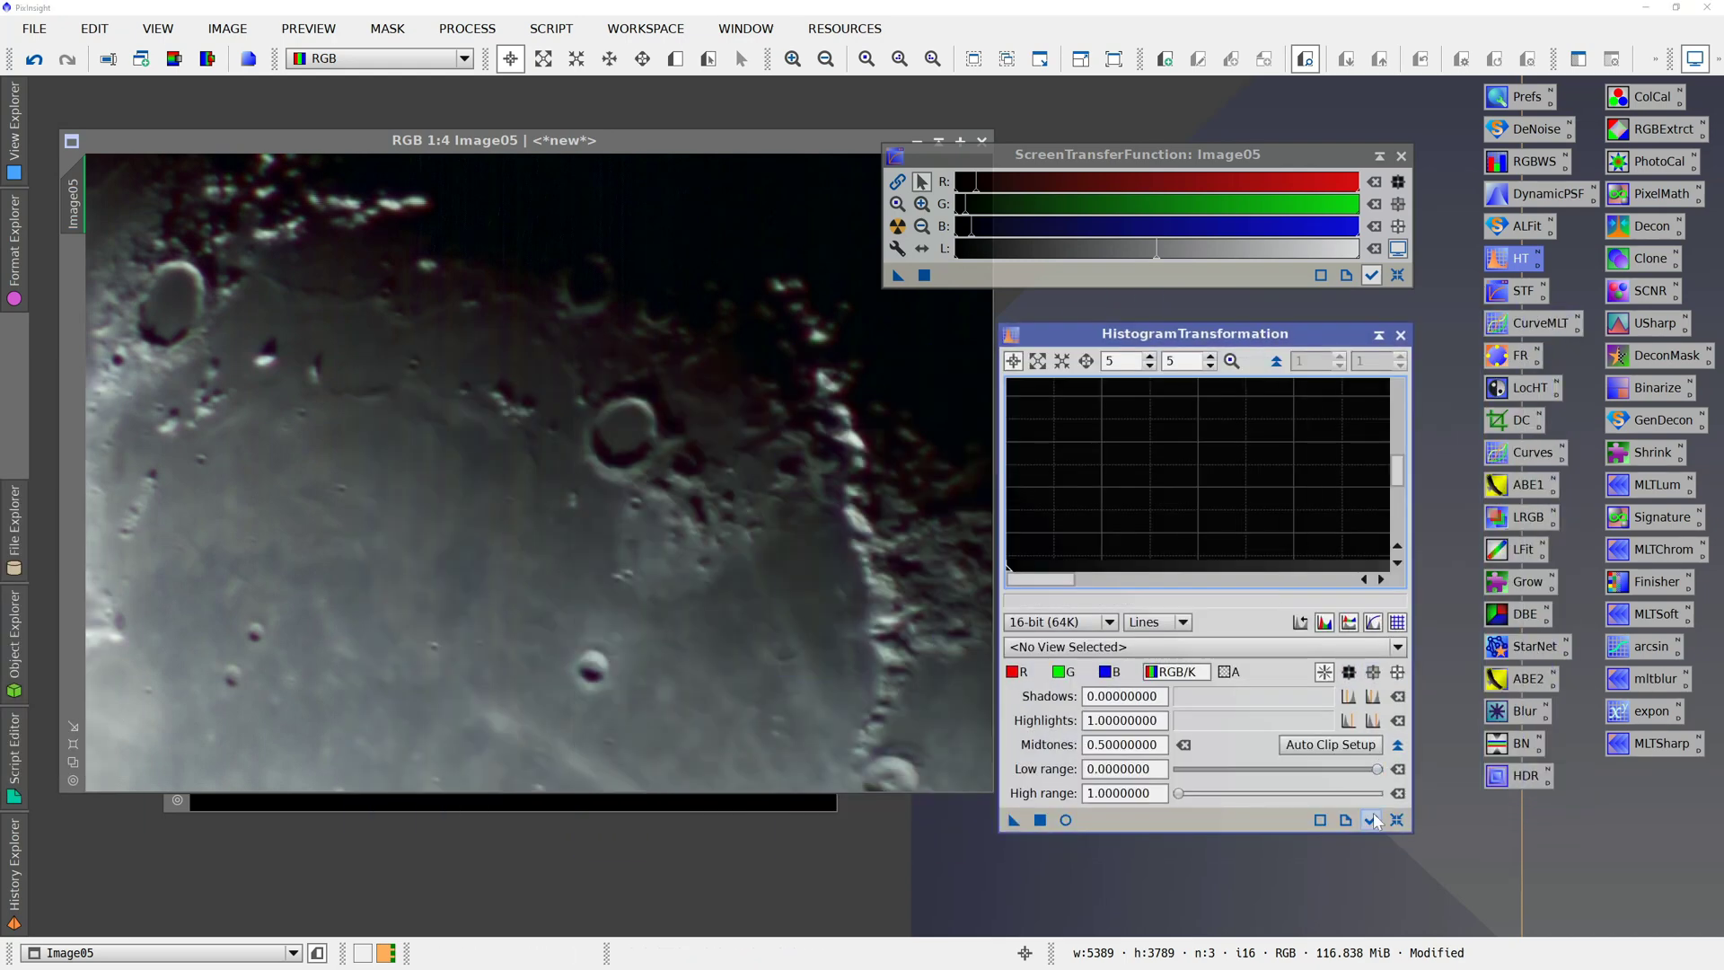
click(1371, 819)
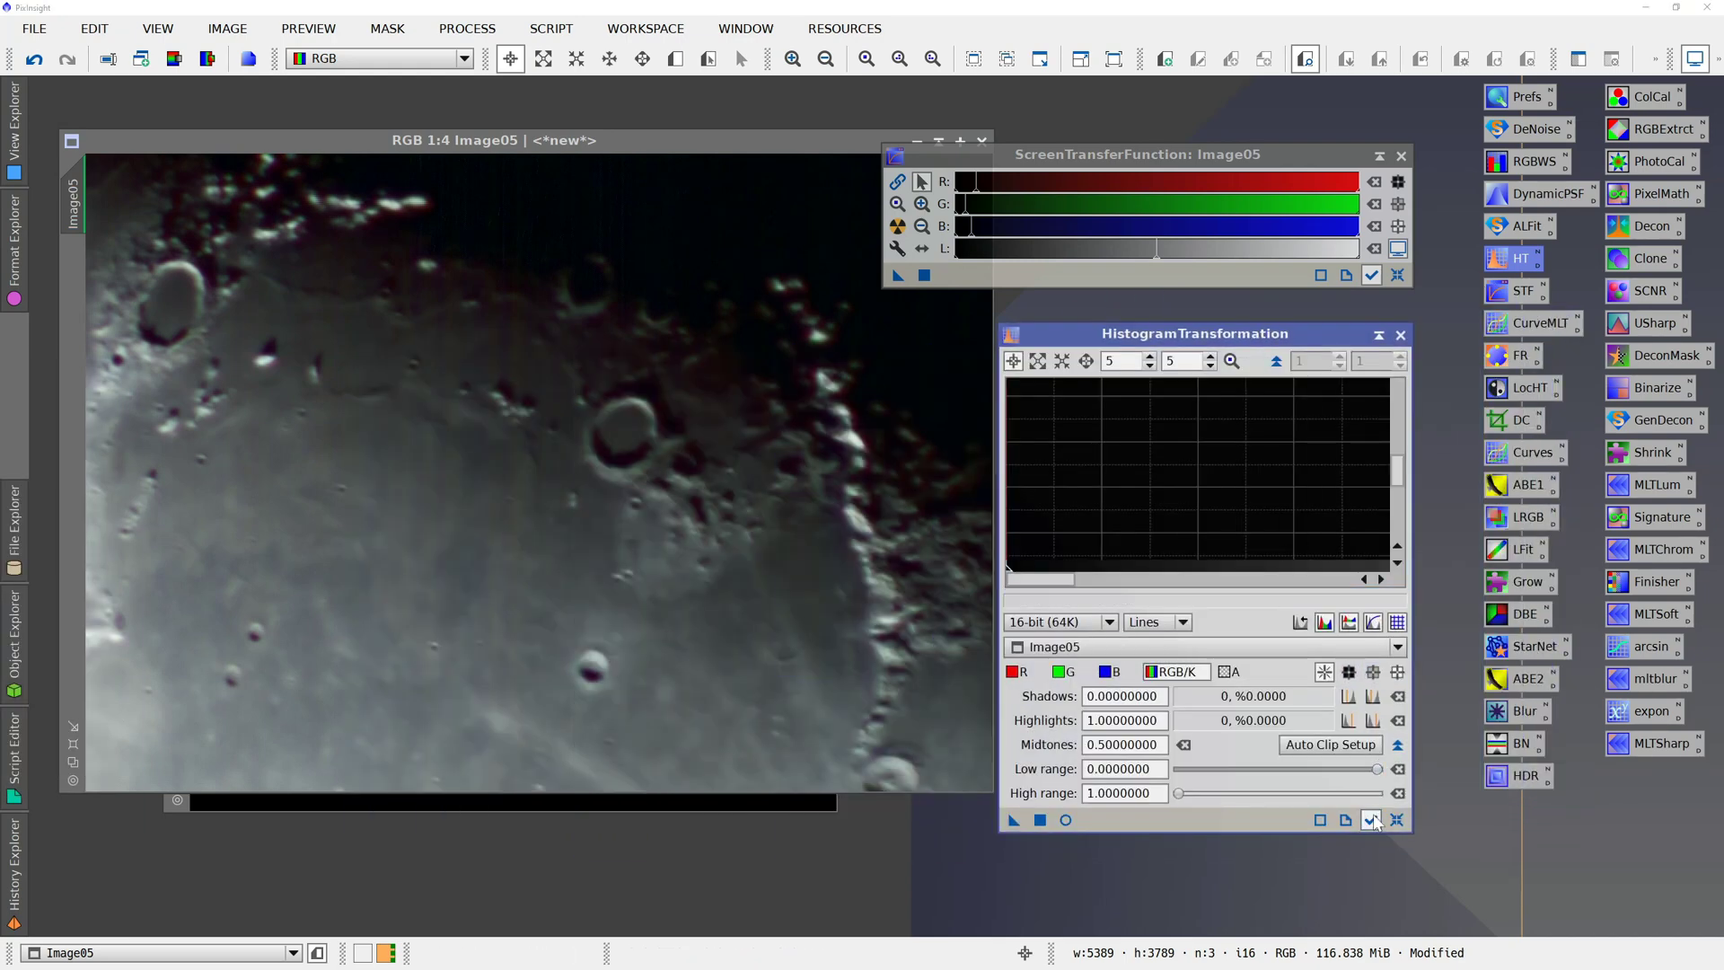
click(1066, 820)
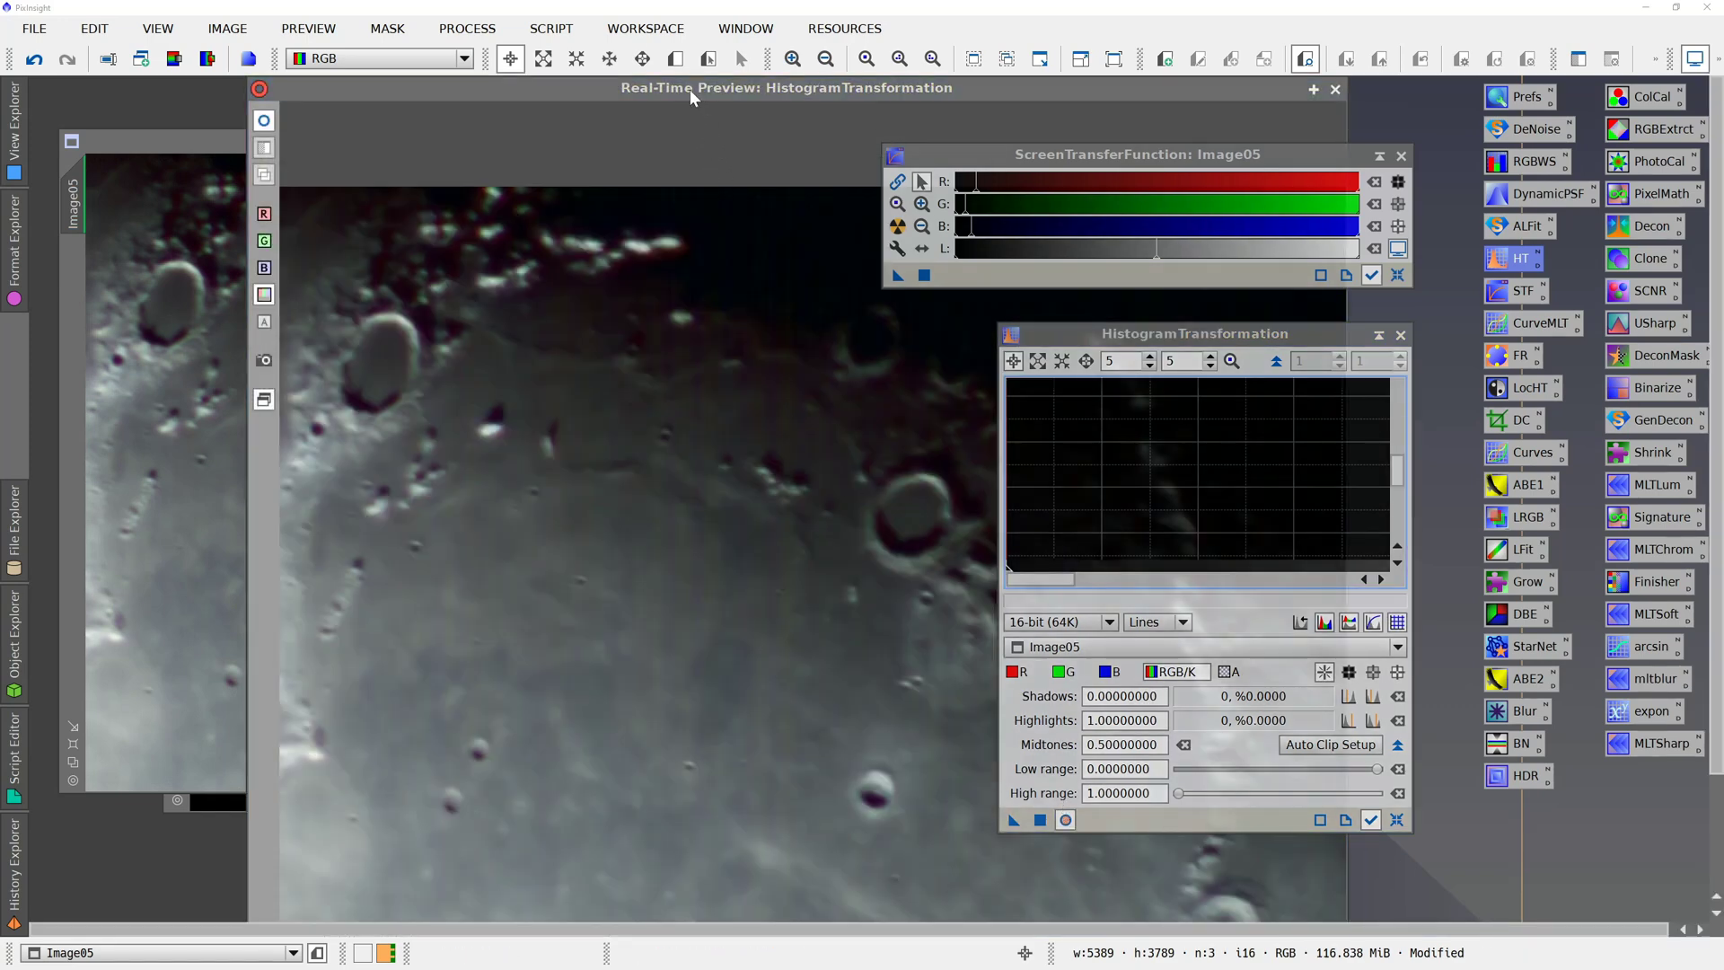
drag(691, 97, 545, 27)
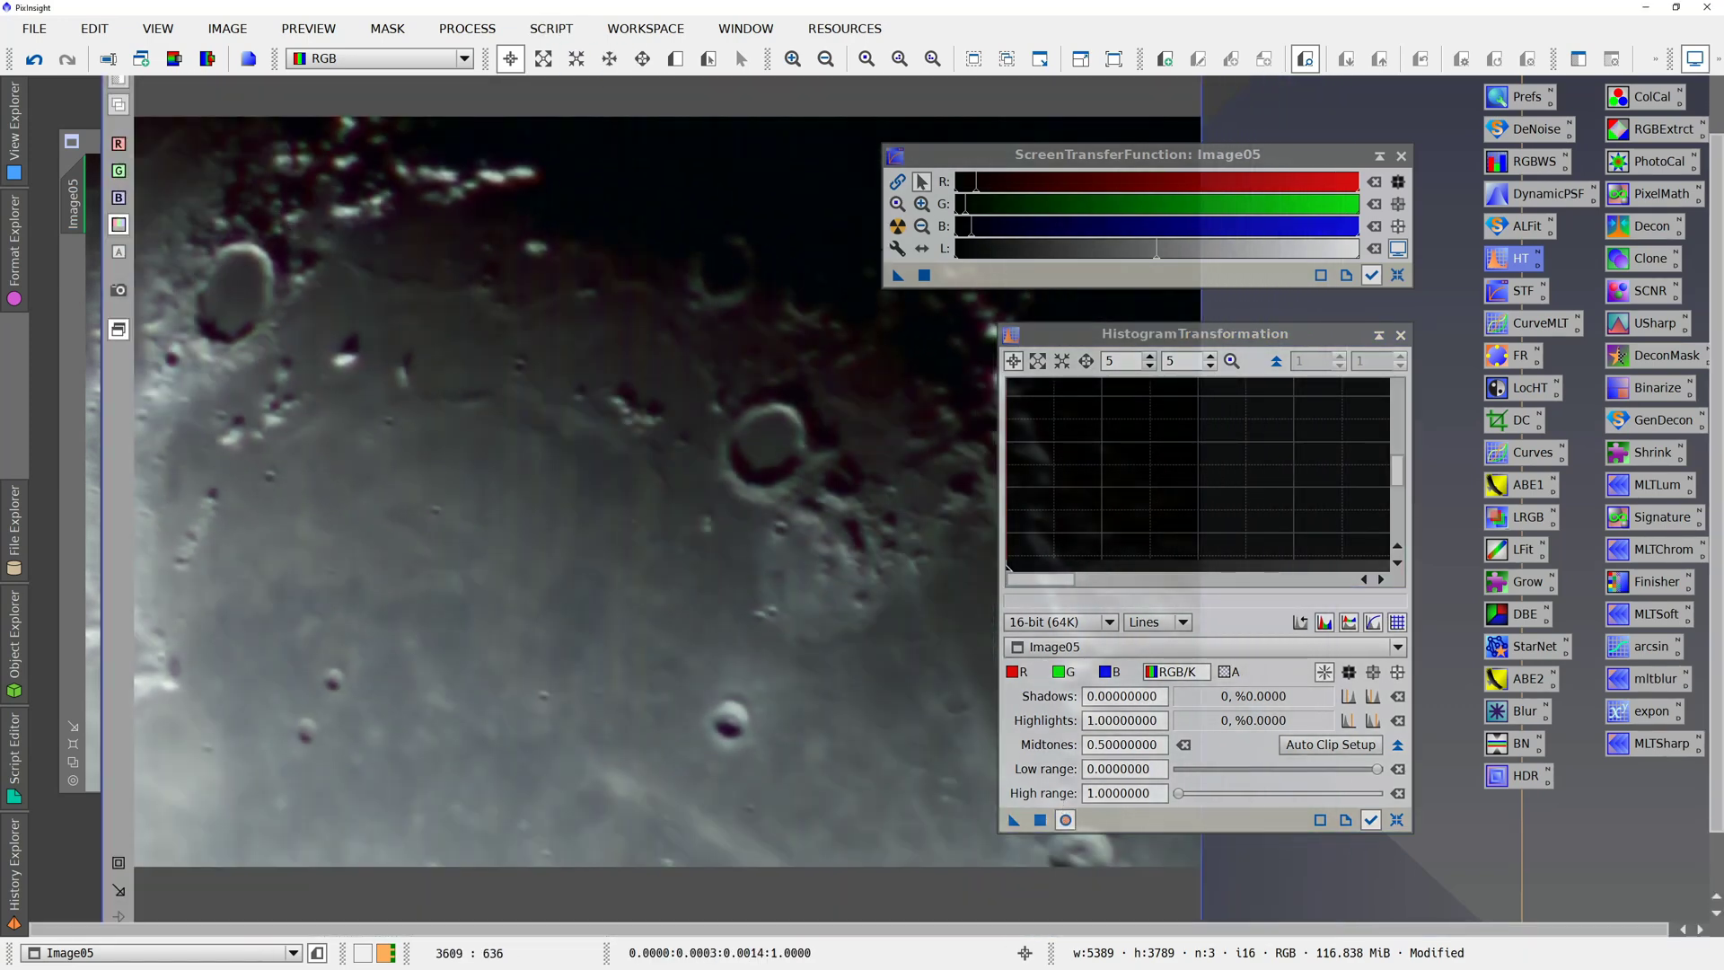
drag(897, 275, 1126, 820)
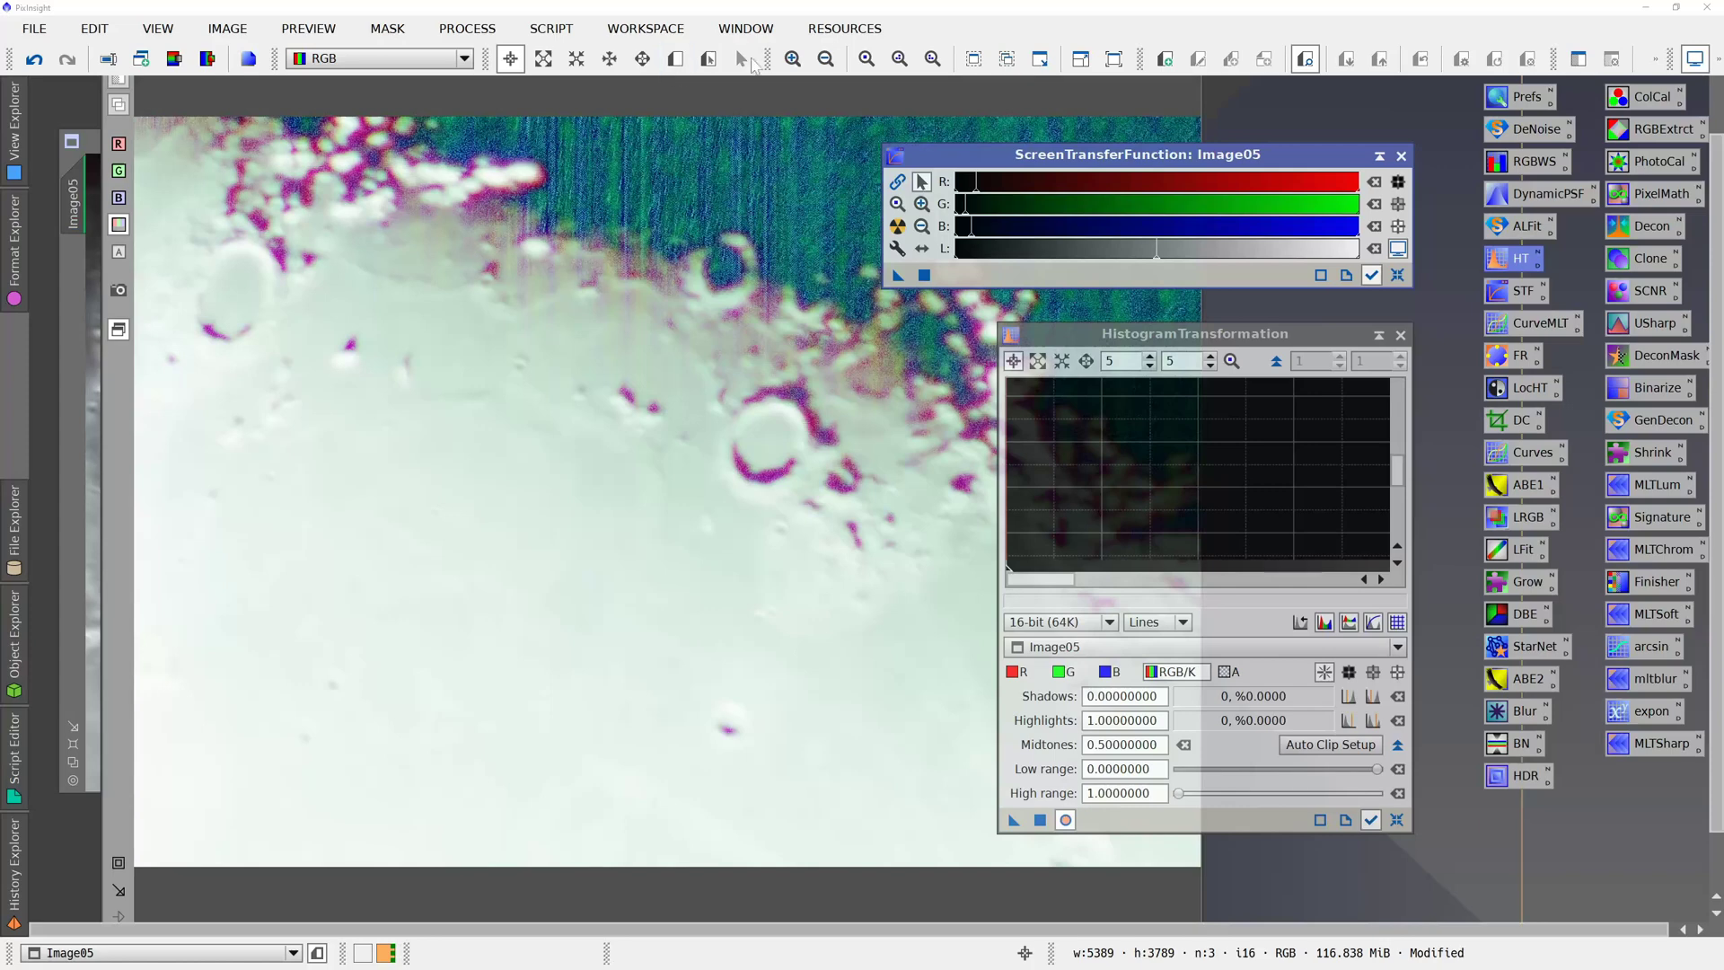
- Check the real-time preview, then close the preview and ScreenTransferFunction windows
click(1694, 70)
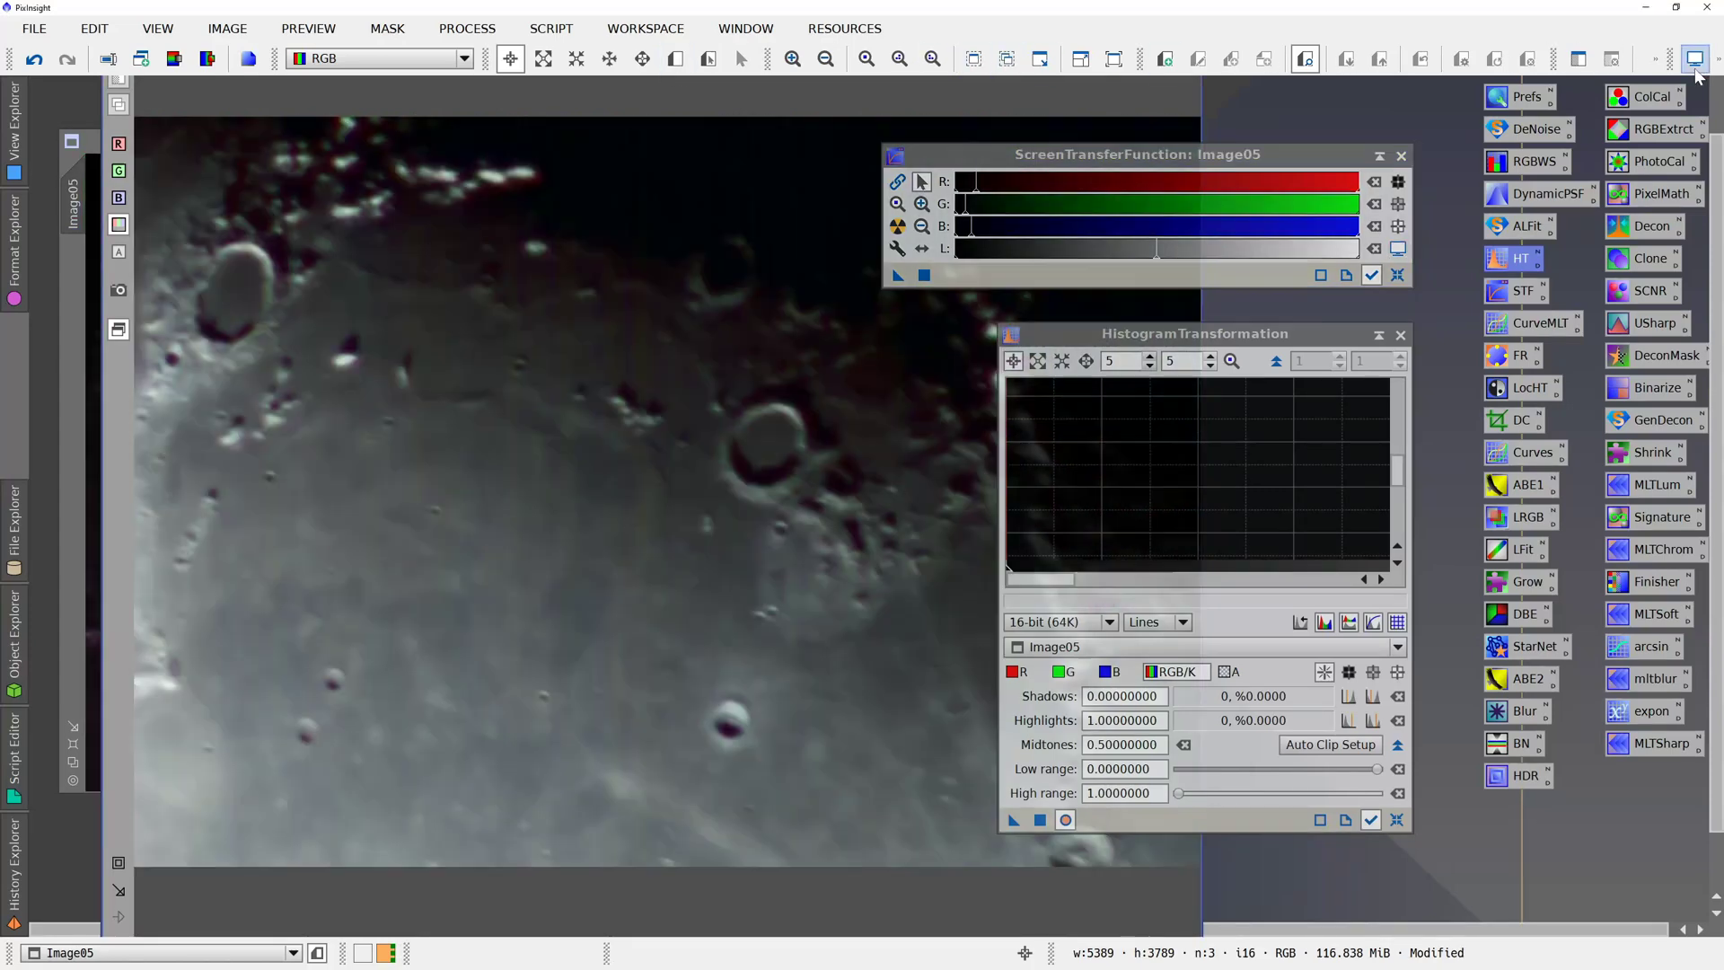
click(1064, 819)
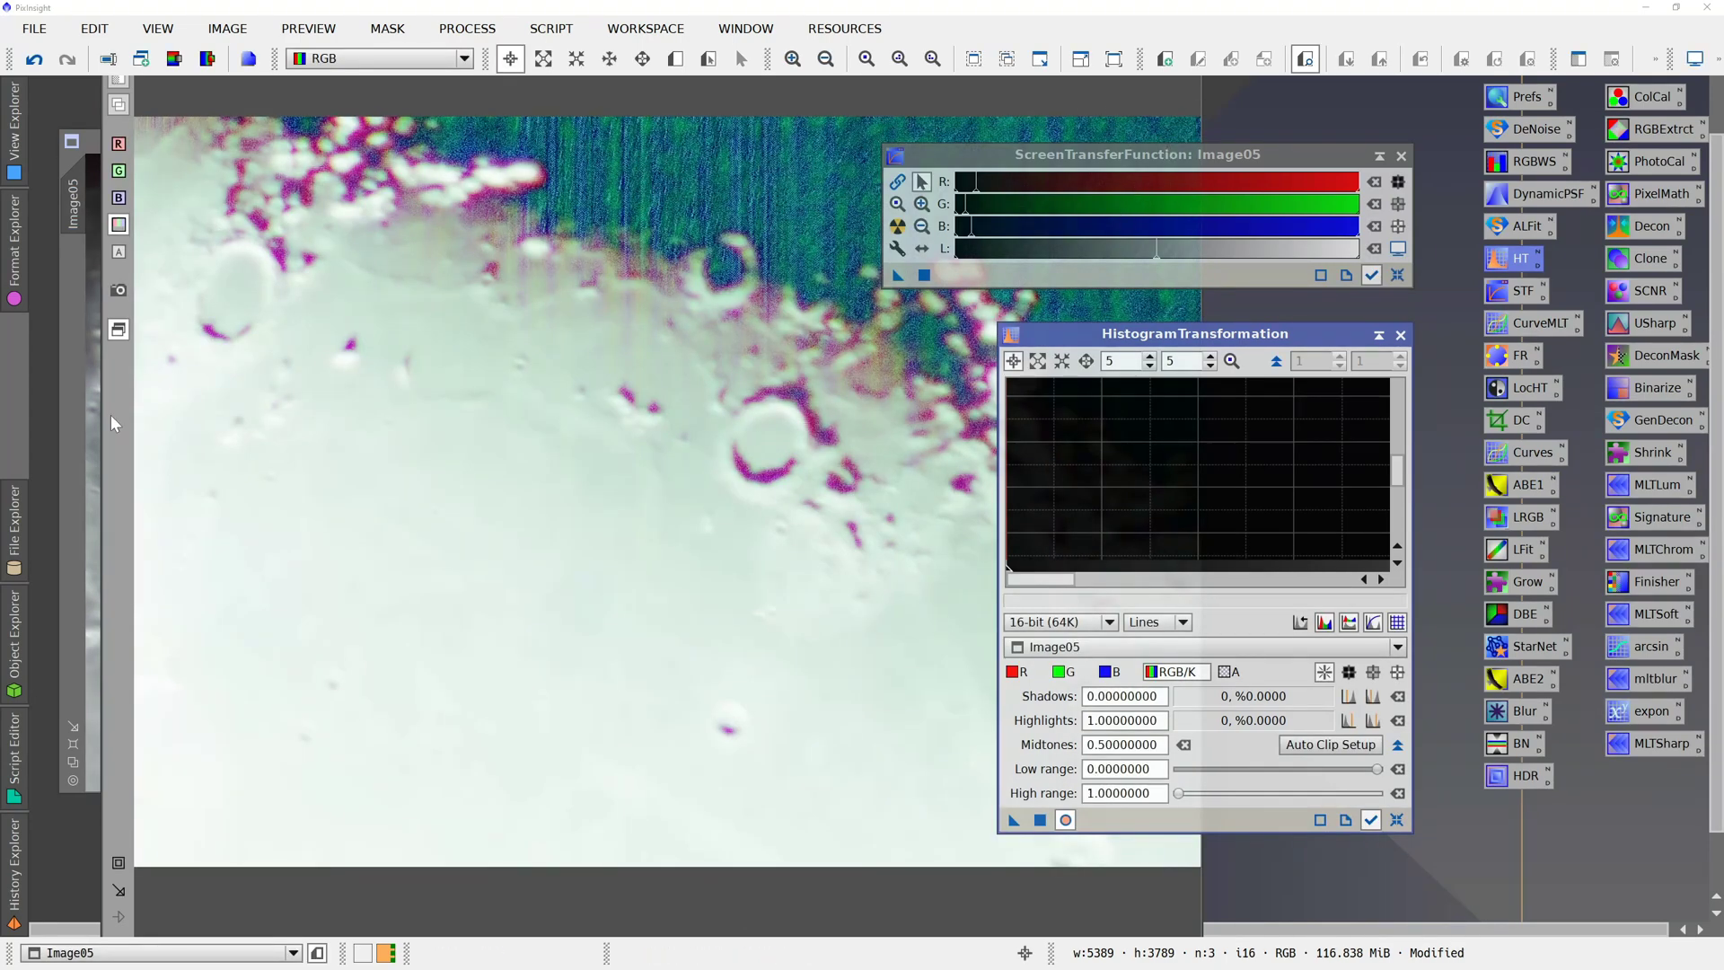
click(108, 474)
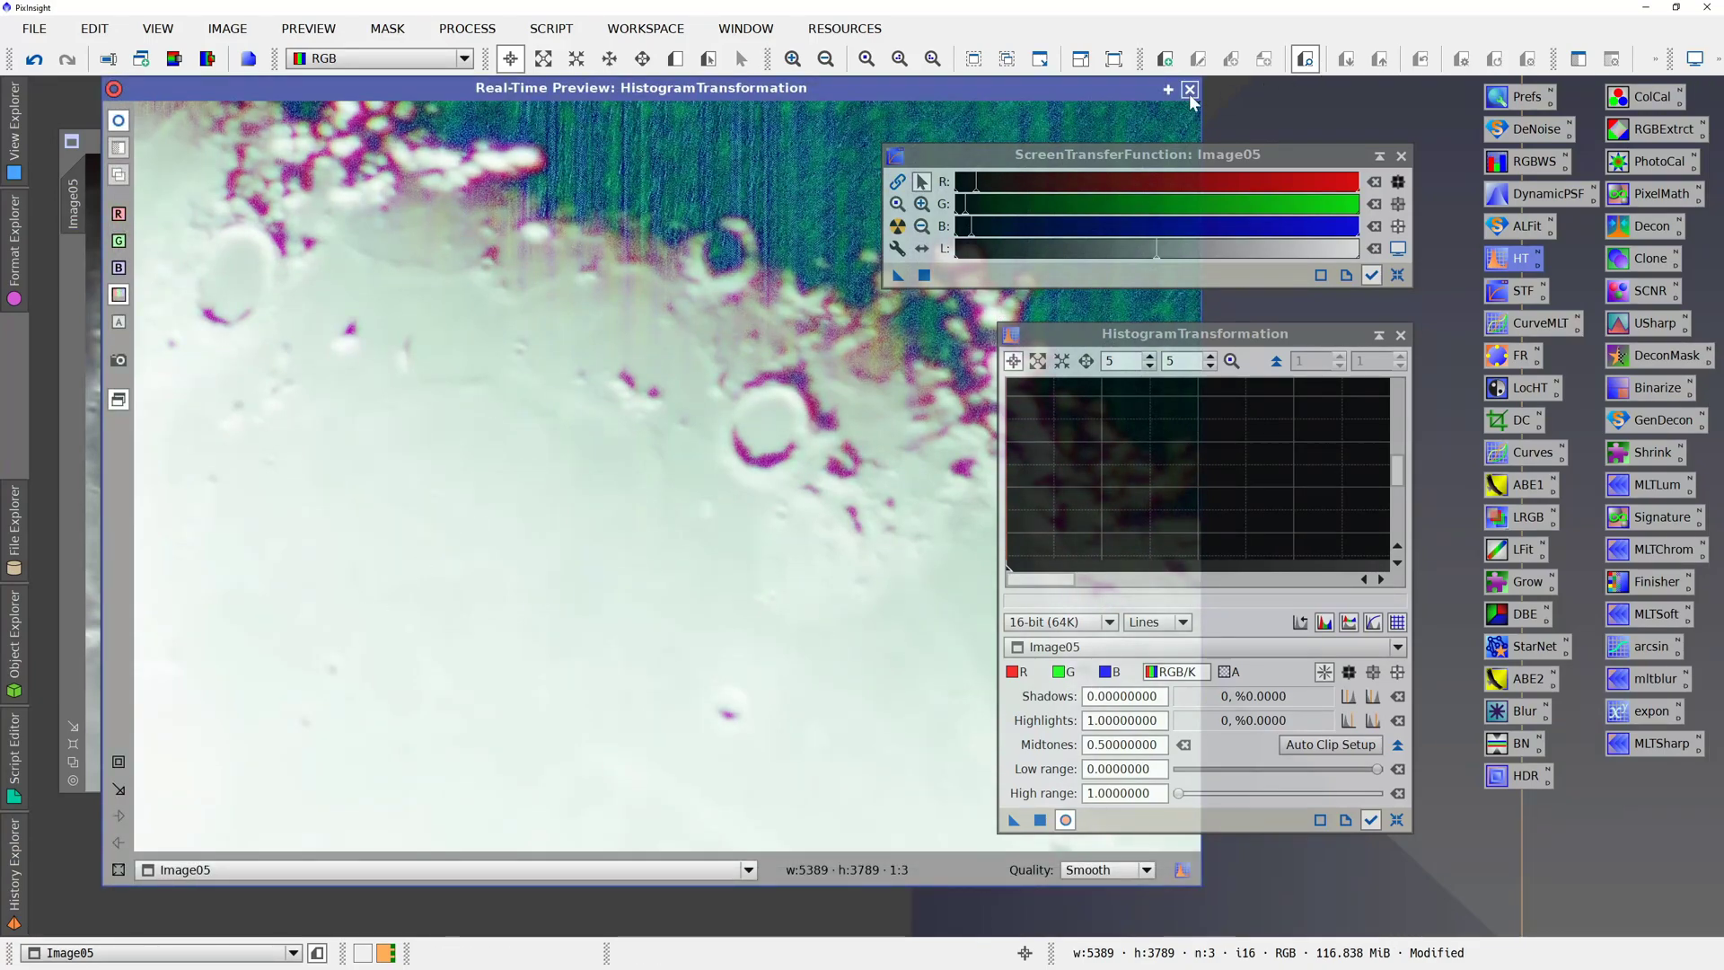
click(1305, 59)
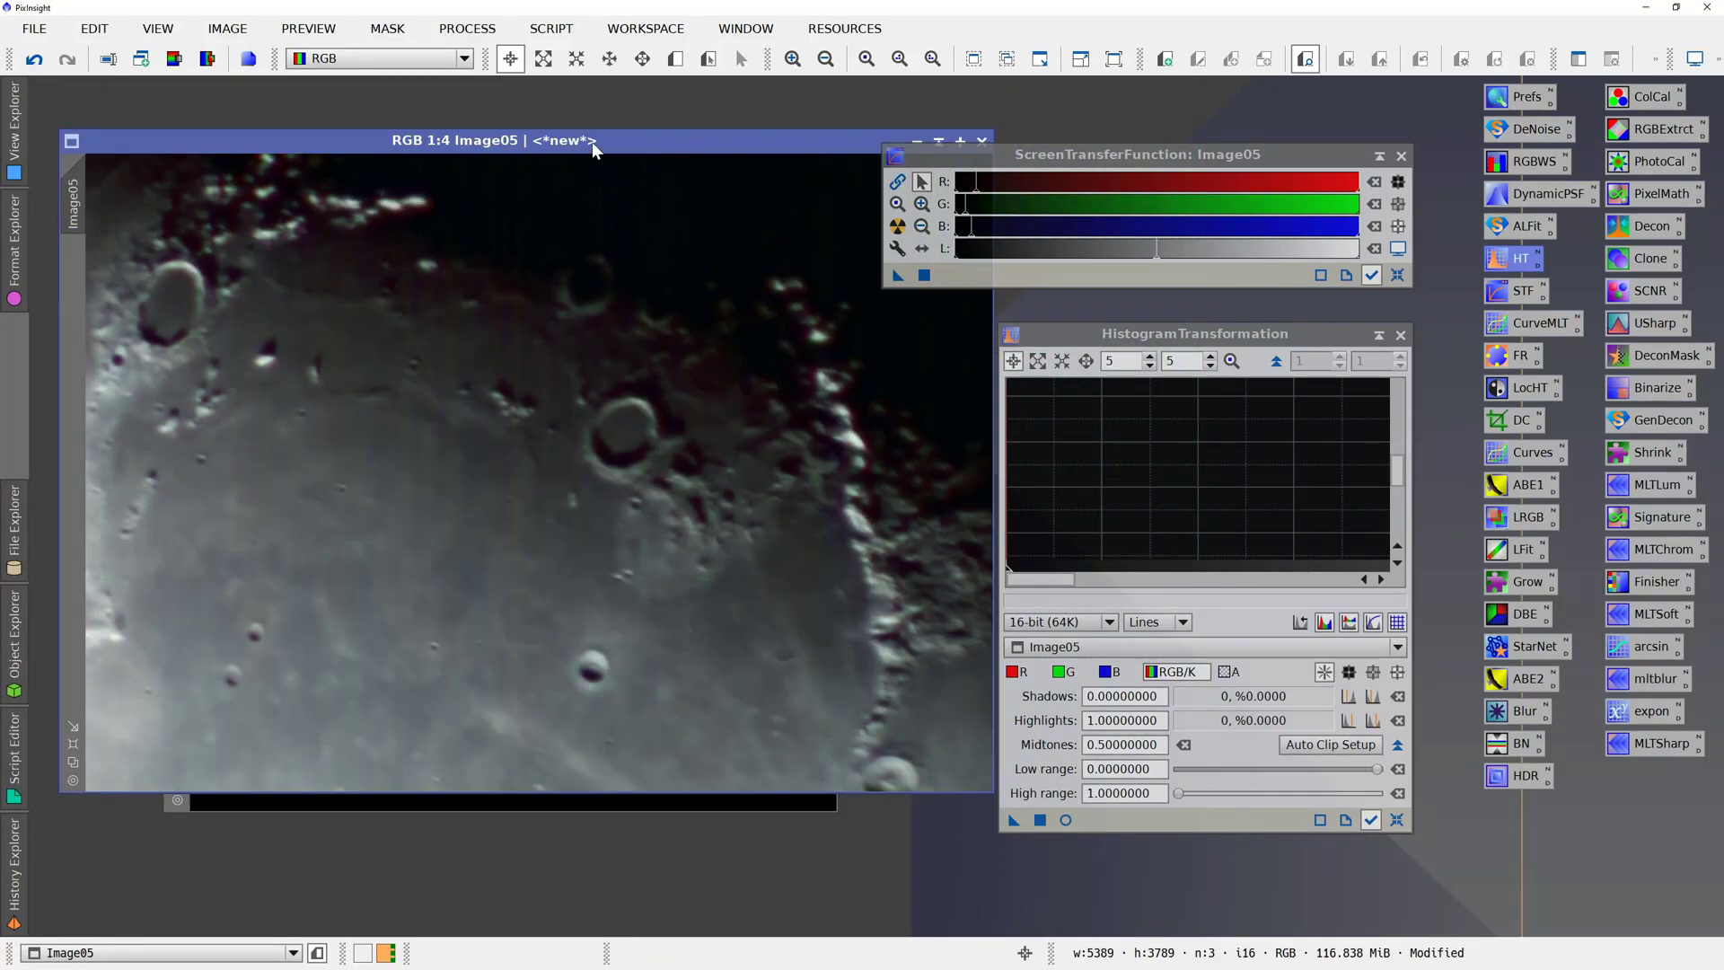
click(1401, 158)
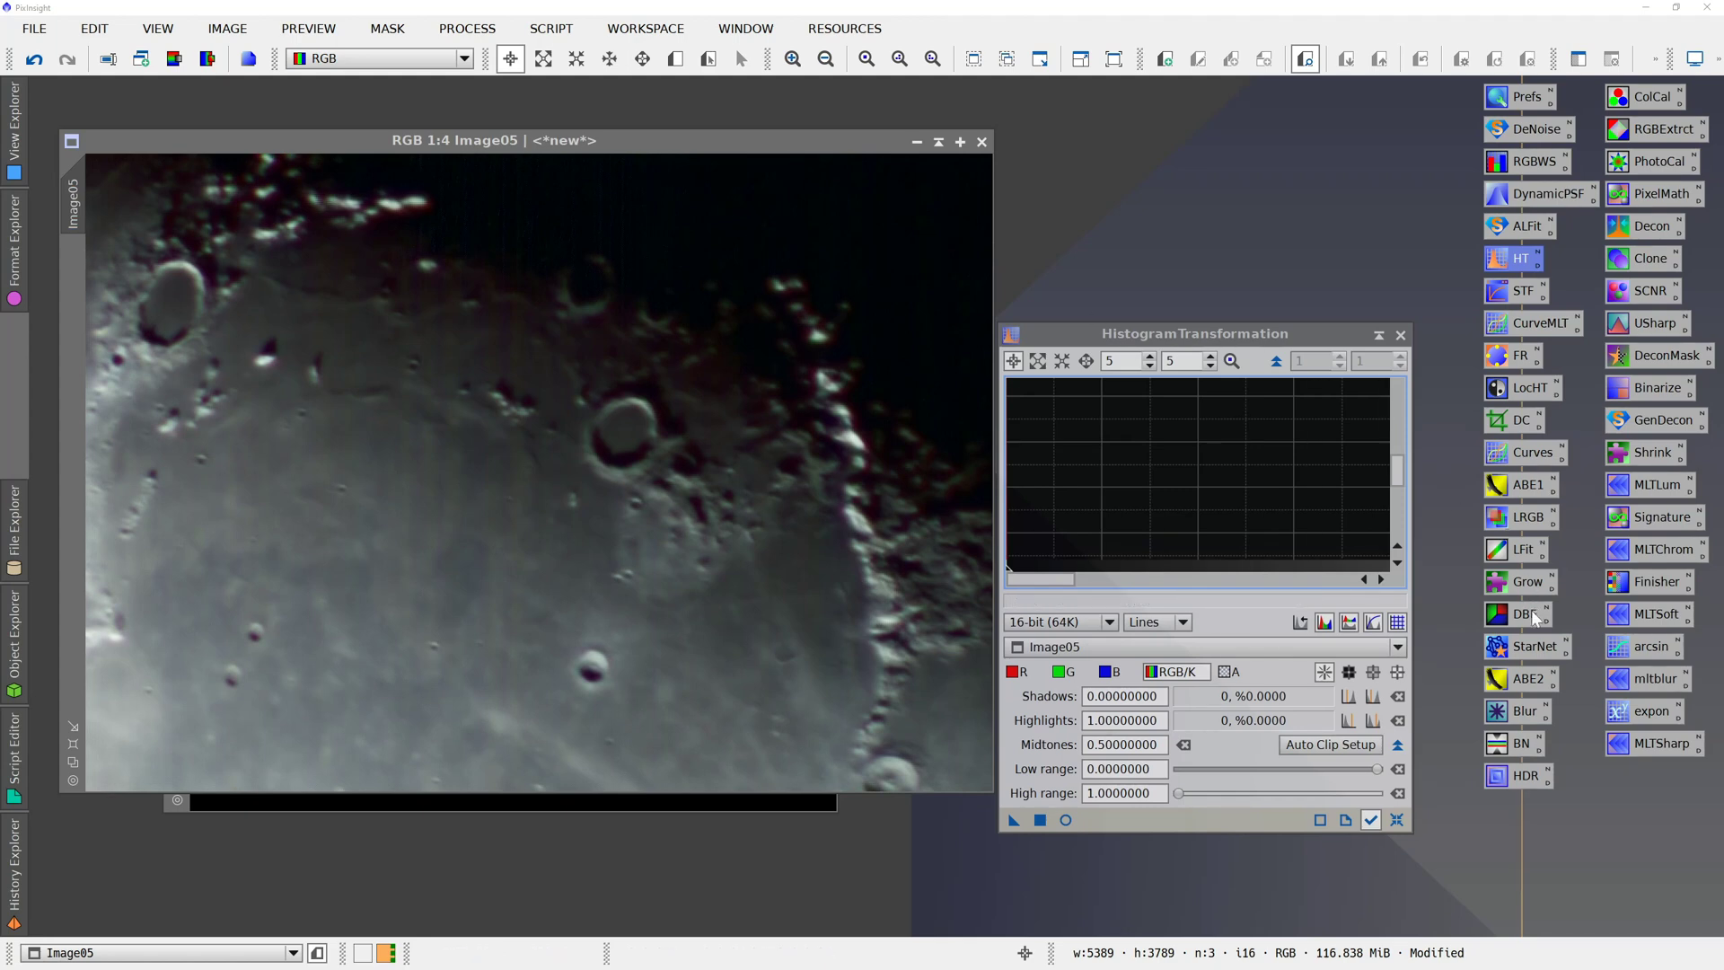
- Apply the MLTLum preset, then the MLTChrom preset (threshold 6, amount 0.5, 6 iterations) to Image05
drag(1657, 485, 687, 440)
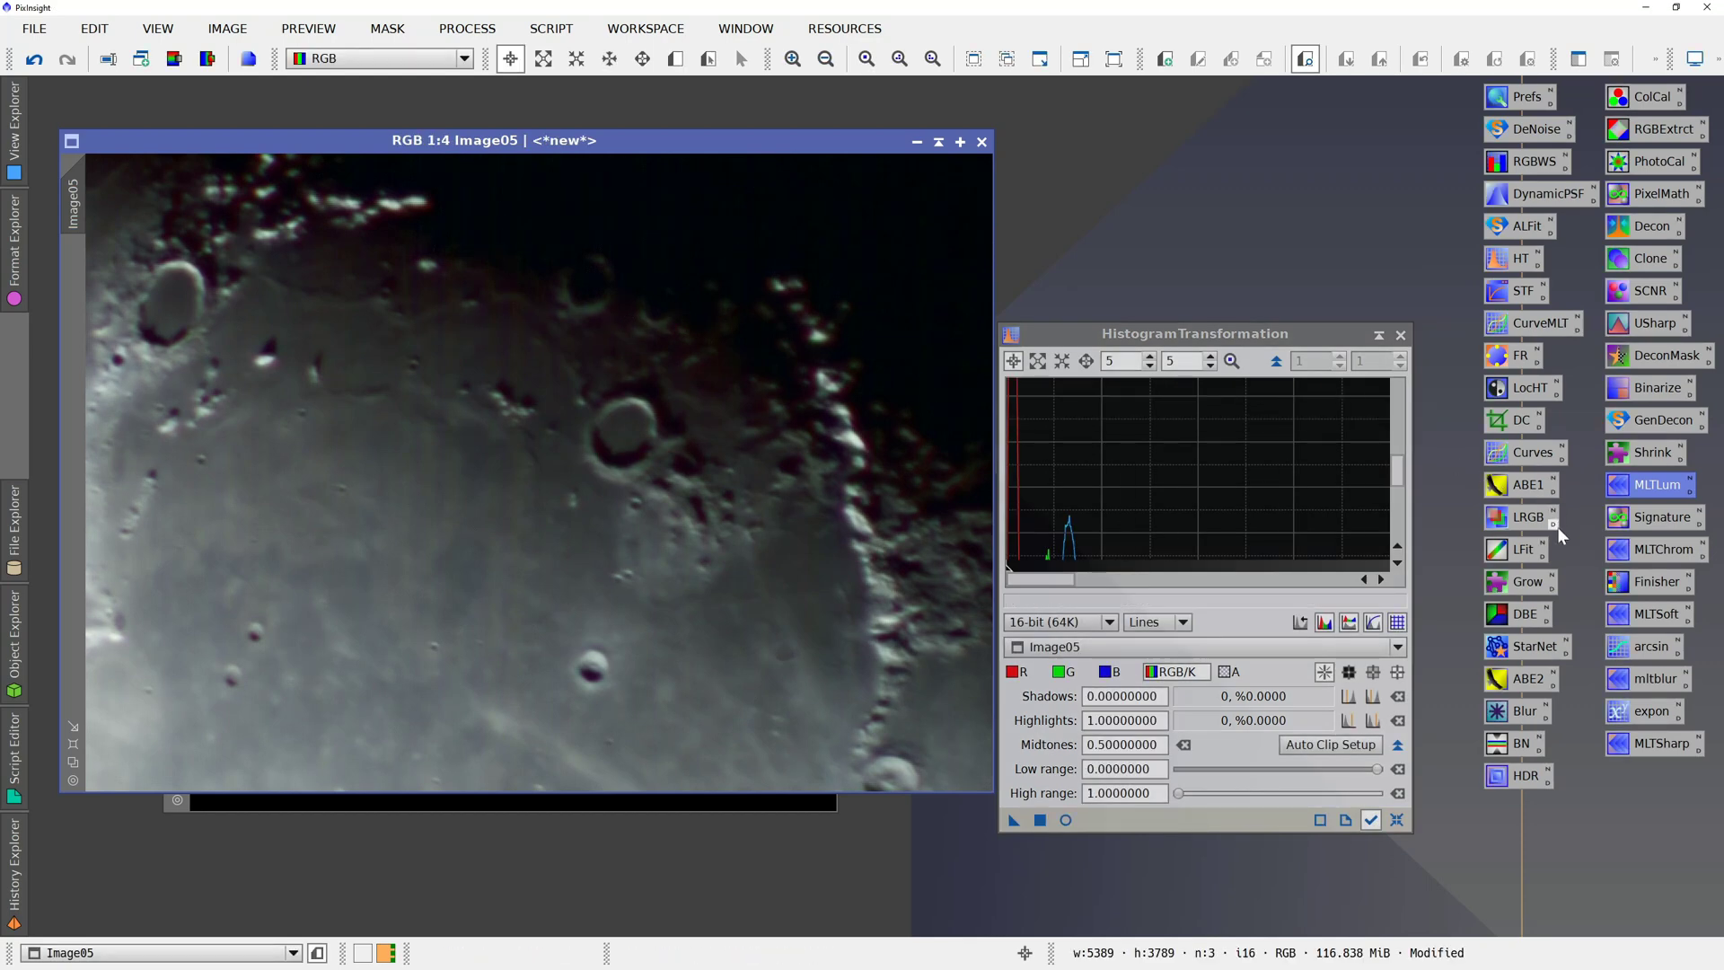
click(1651, 552)
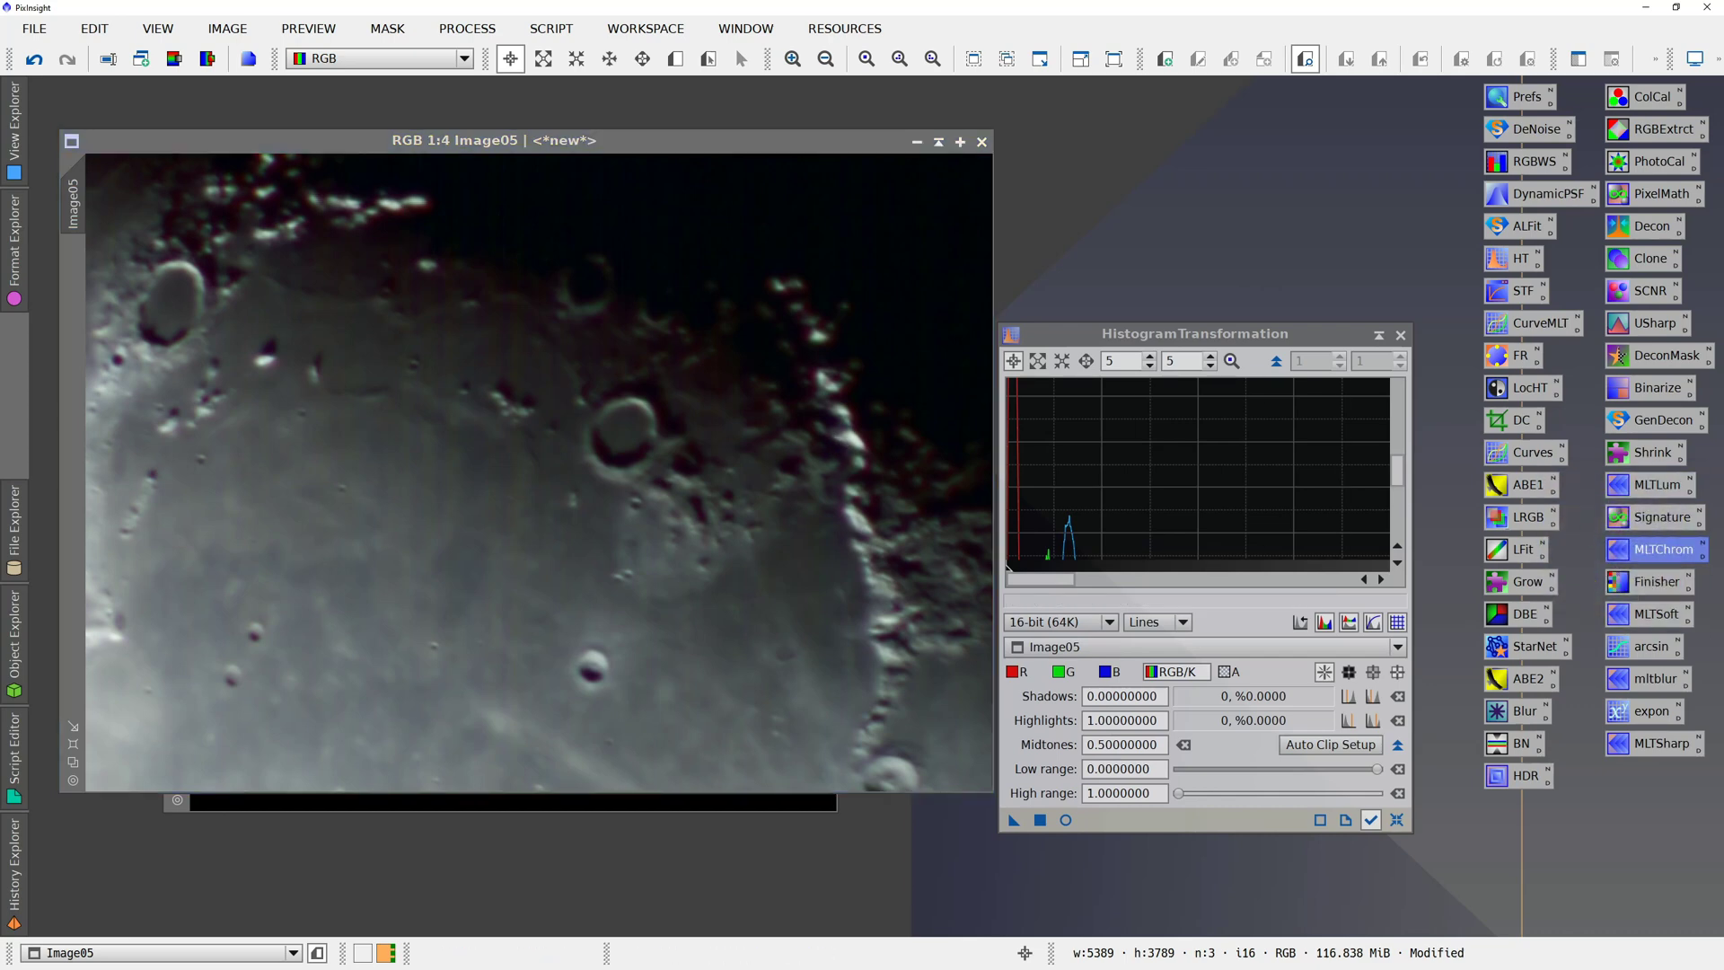
double_click(1651, 552)
drag(669, 176, 817, 136)
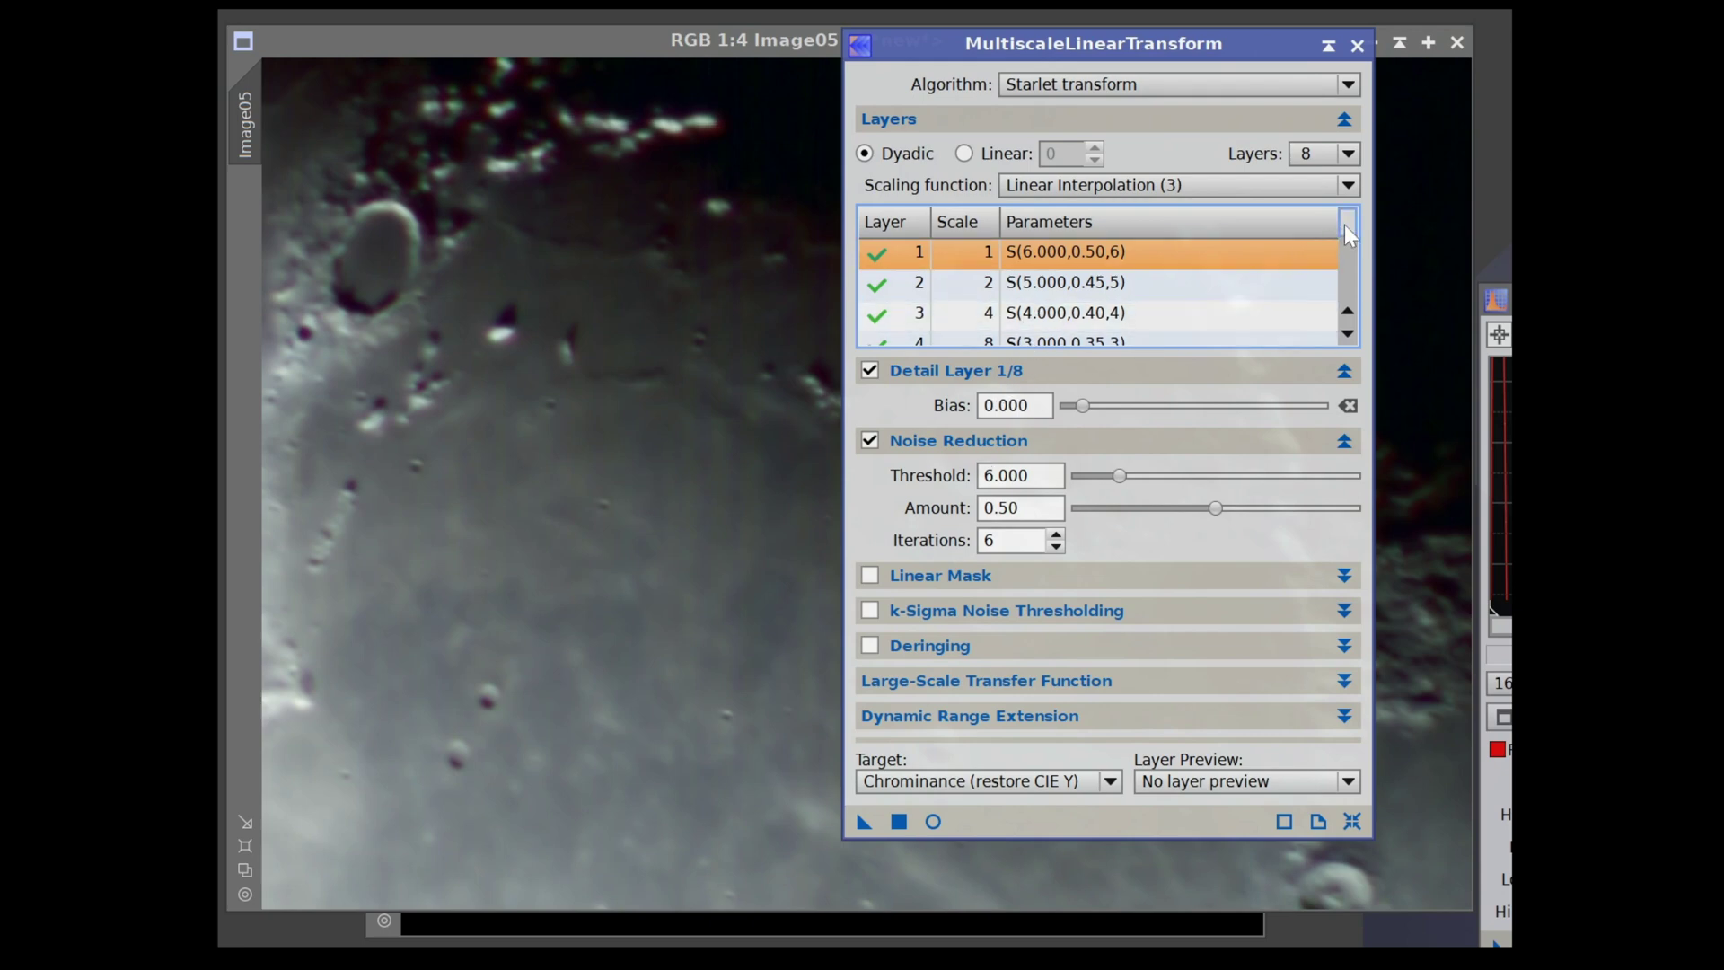
drag(1346, 228, 1342, 263)
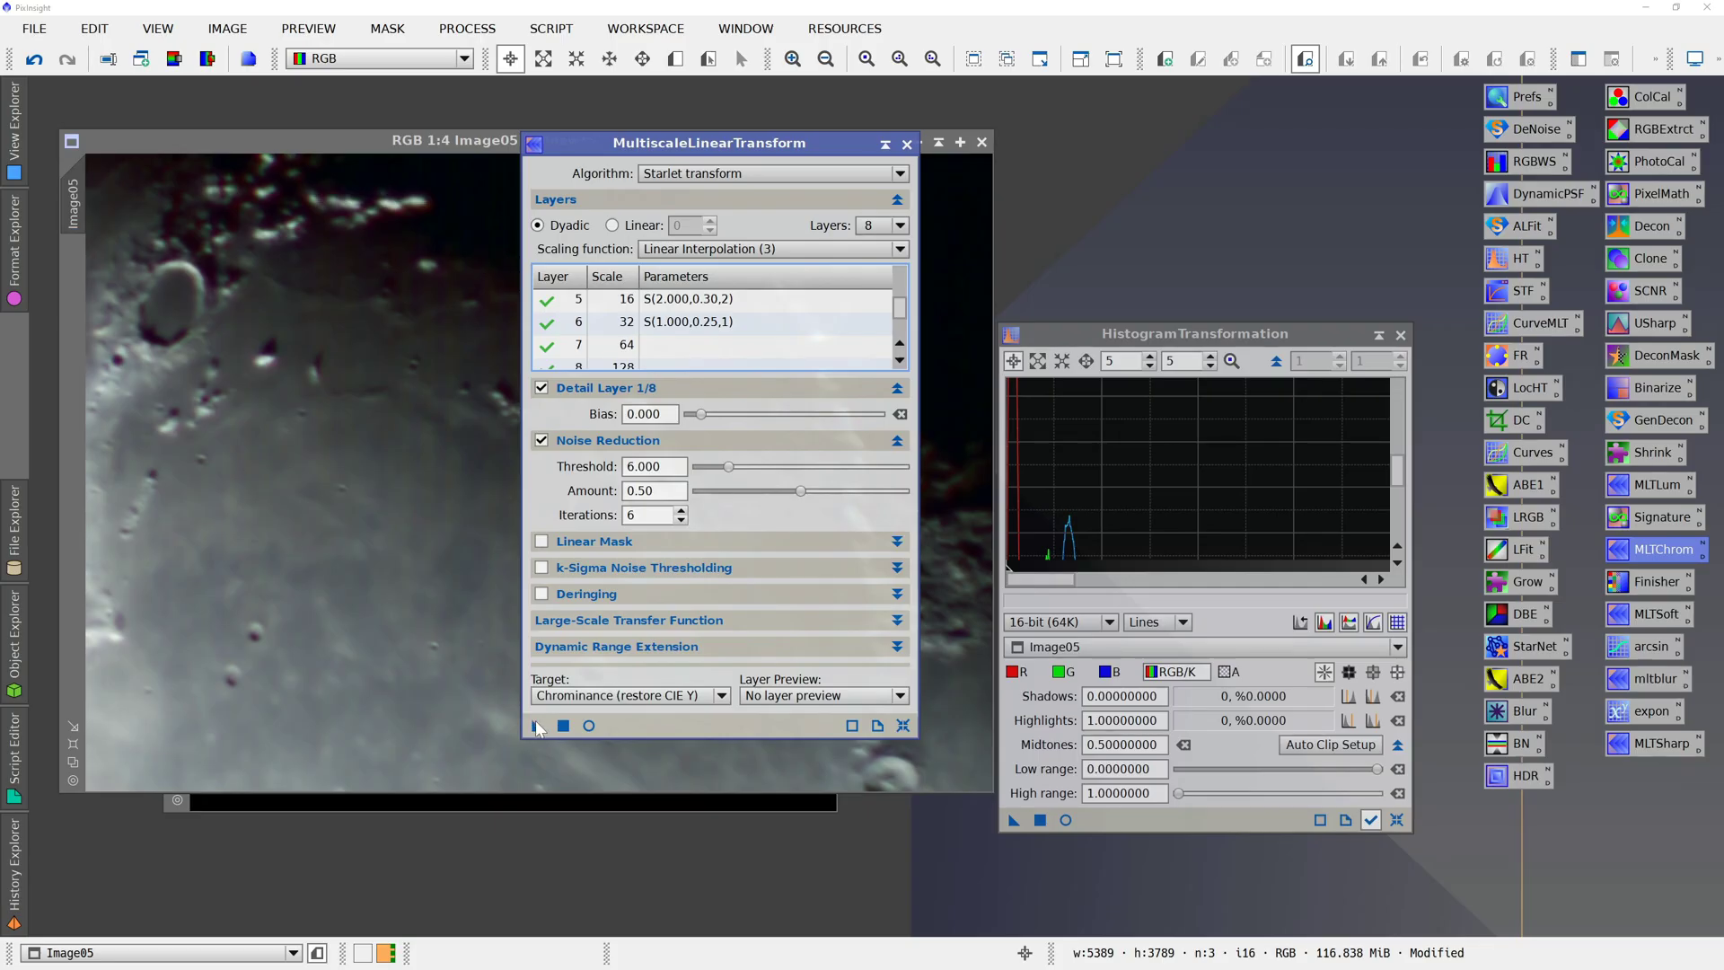
drag(537, 728, 450, 662)
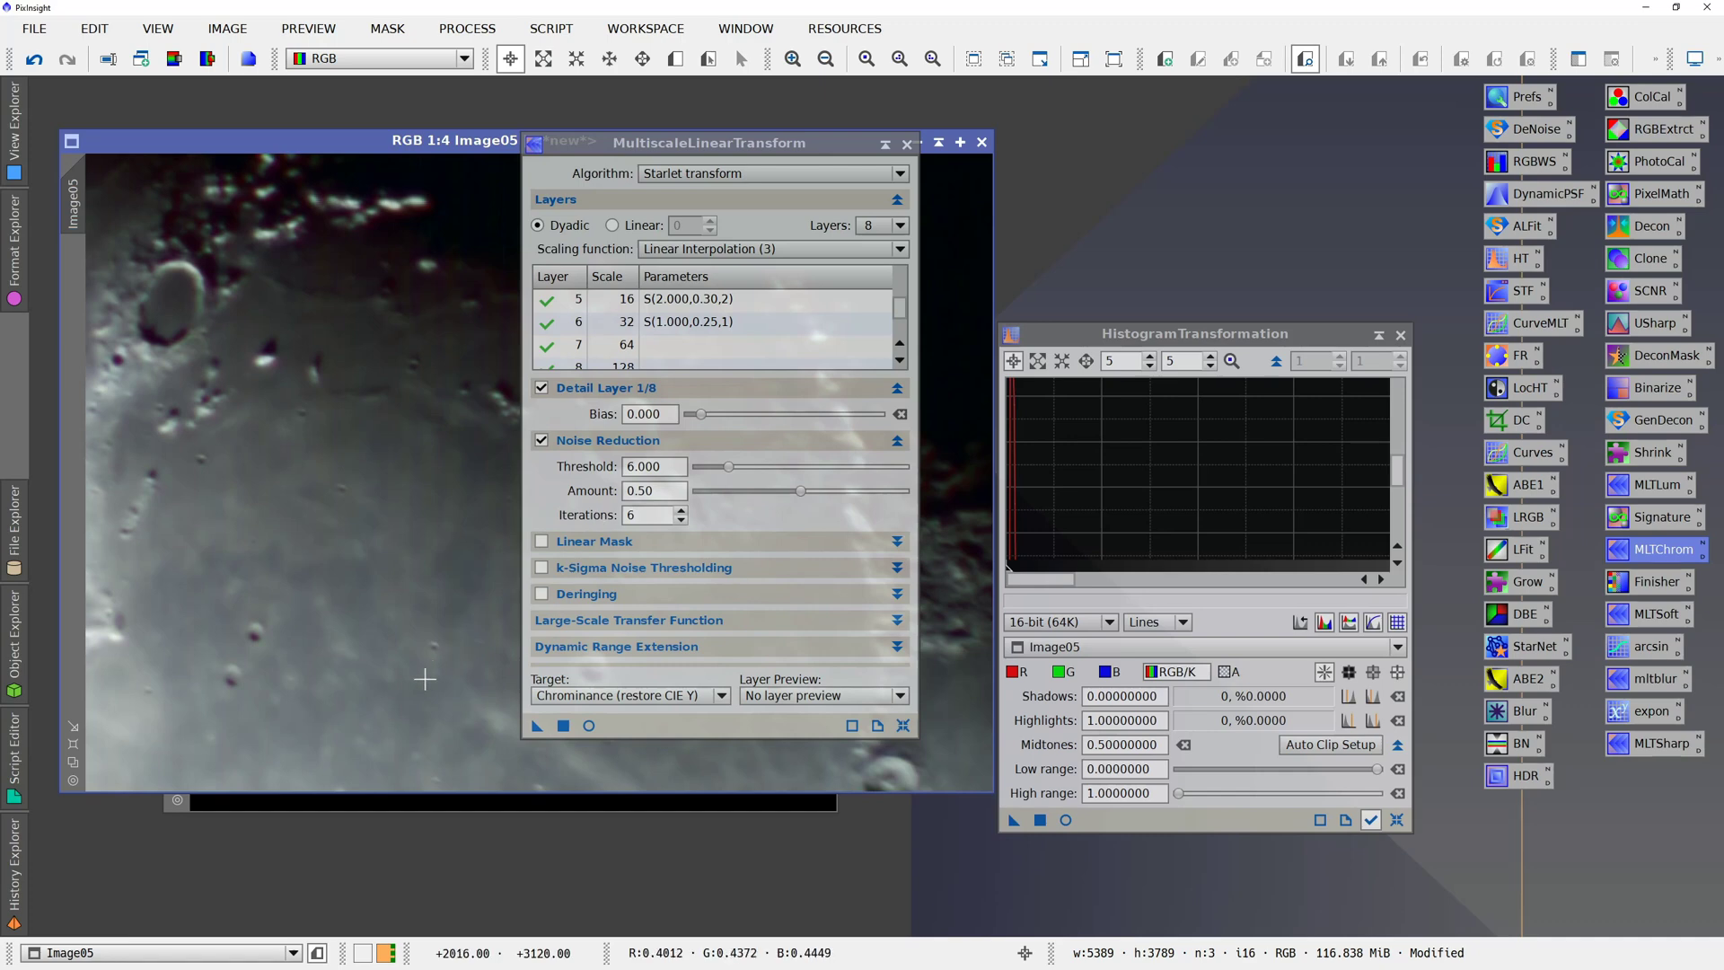
scroll(431, 675, down, 1)
scroll(431, 676, up, 1)
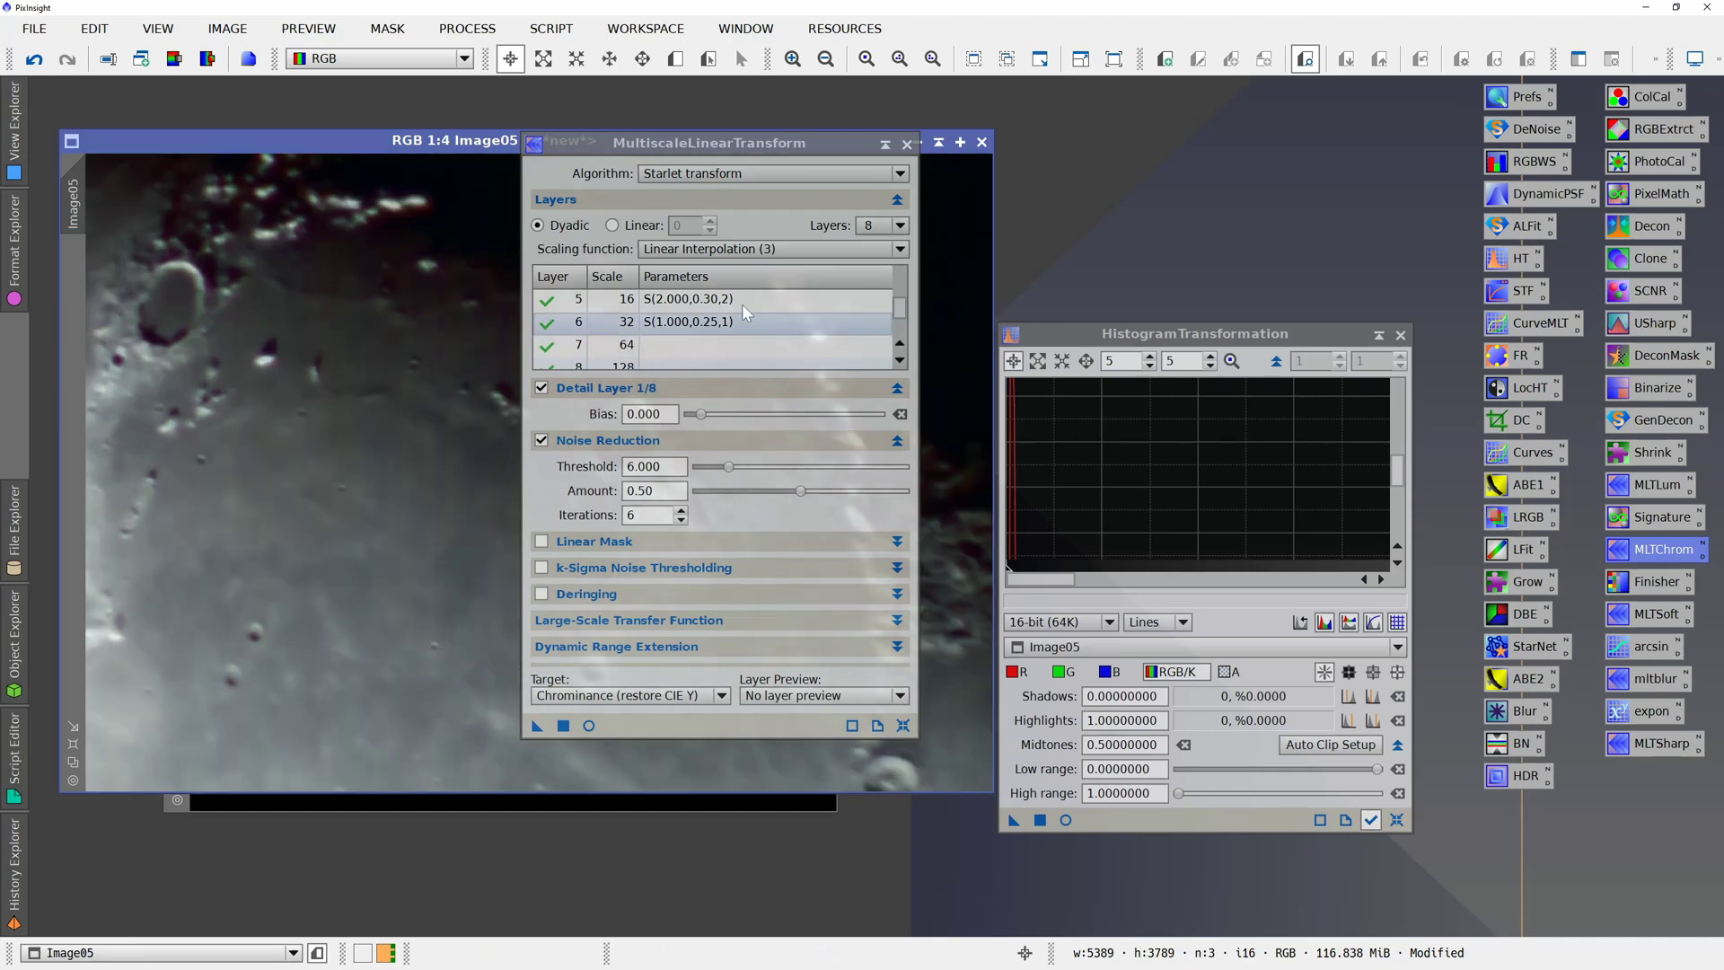
- Load LocalHistogramEqualization with kernel radius 255, contrast limit 3.0 and amount 0.3
click(907, 145)
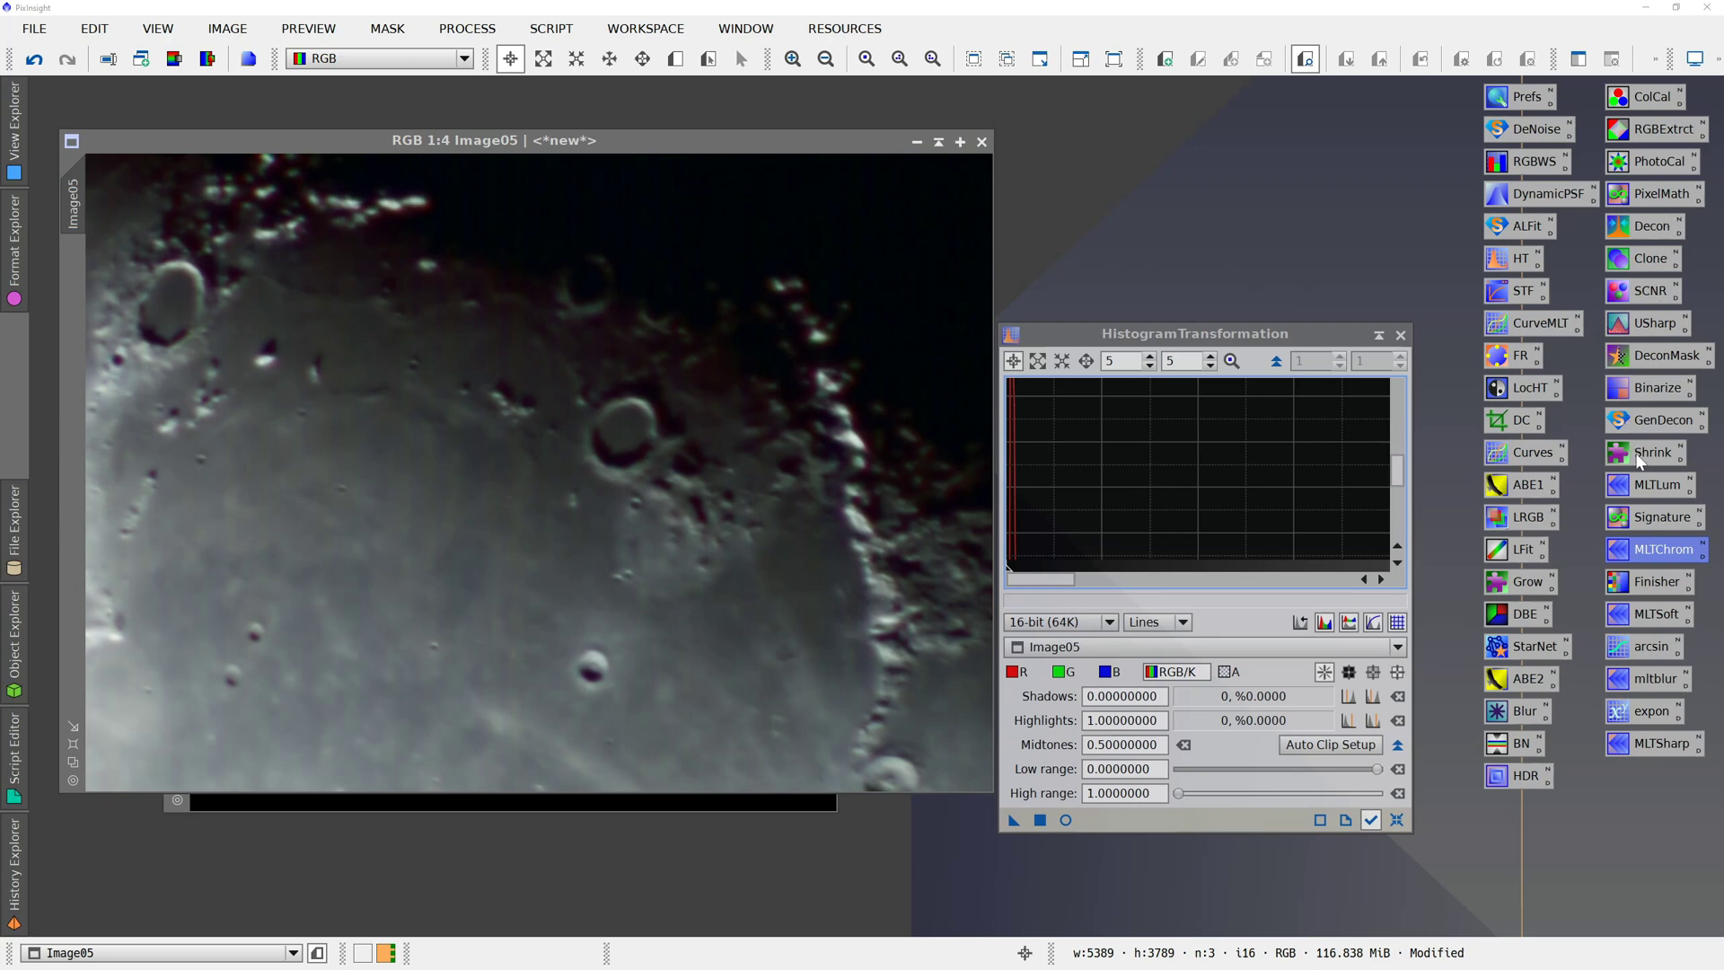
click(1529, 393)
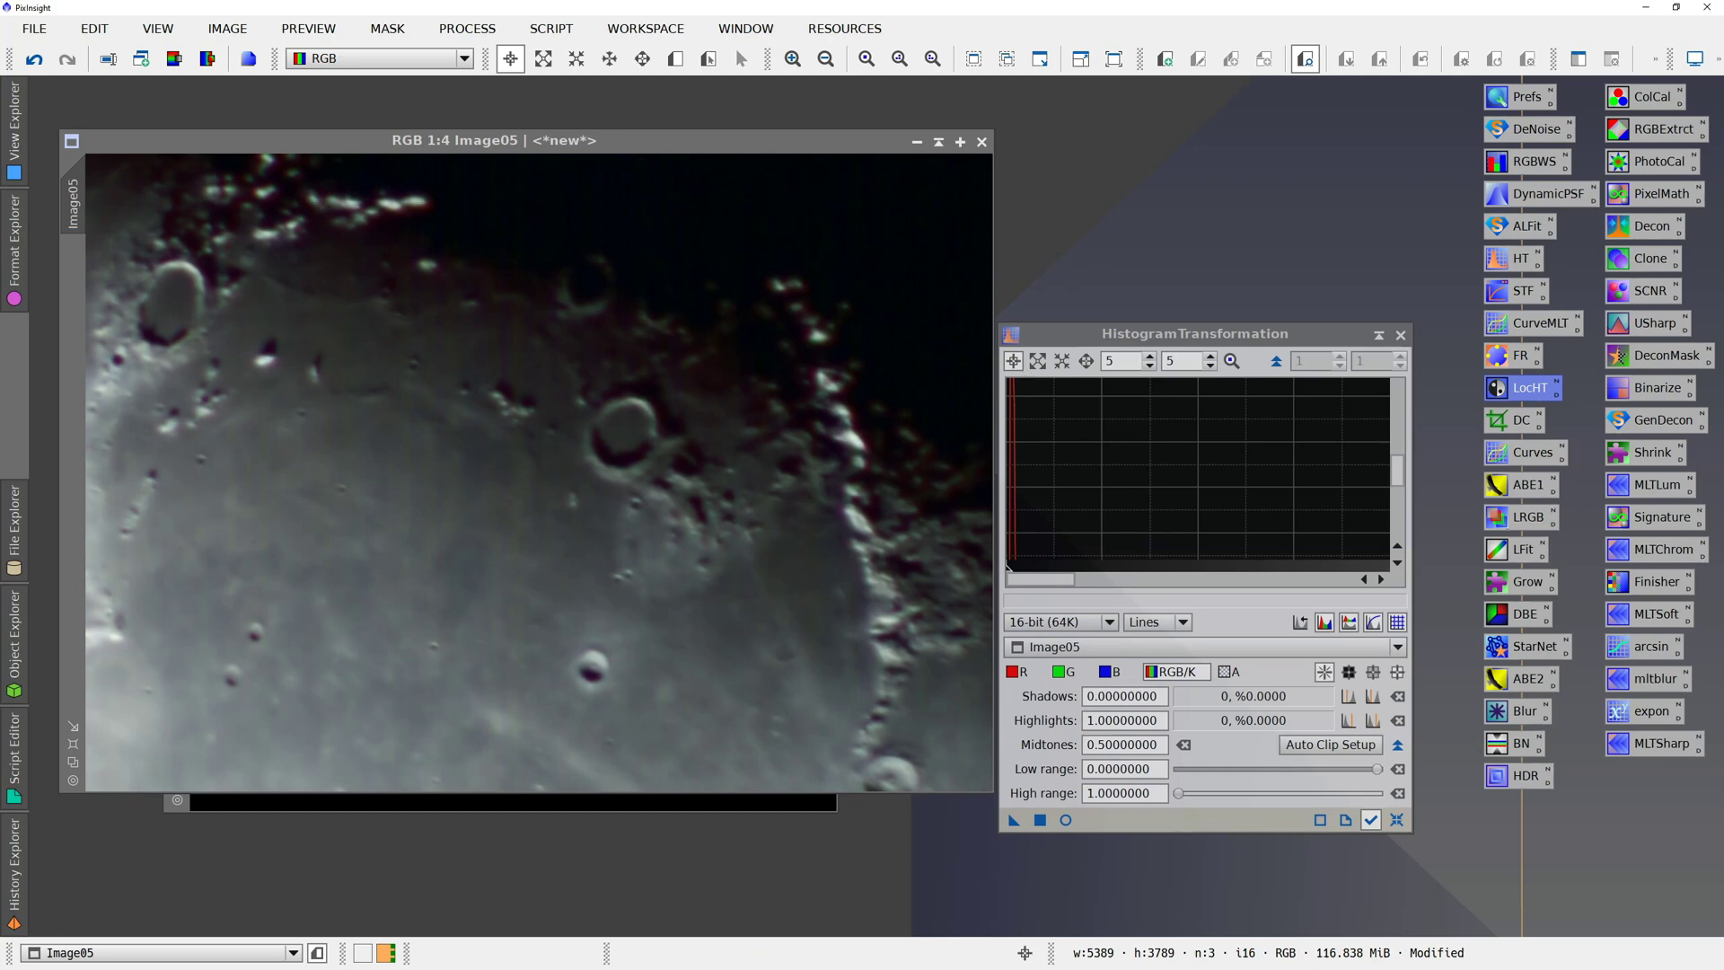
drag(1086, 449, 1137, 219)
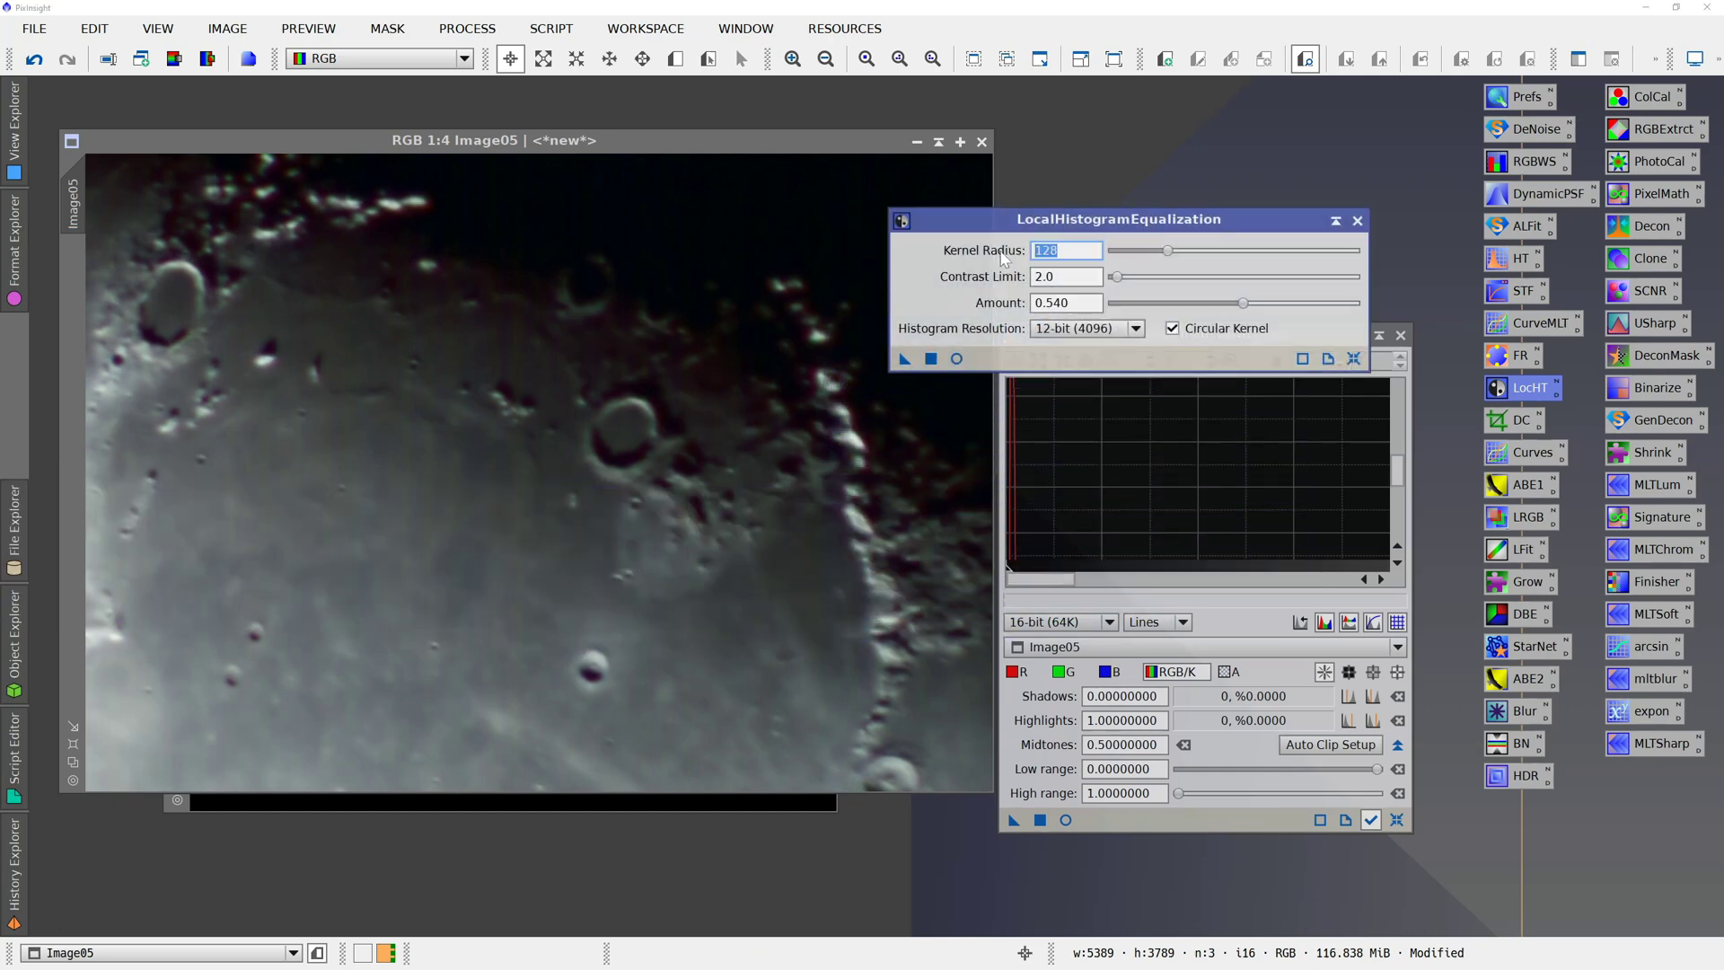
text(255)
key(Tab)
text(3)
key(Tab)
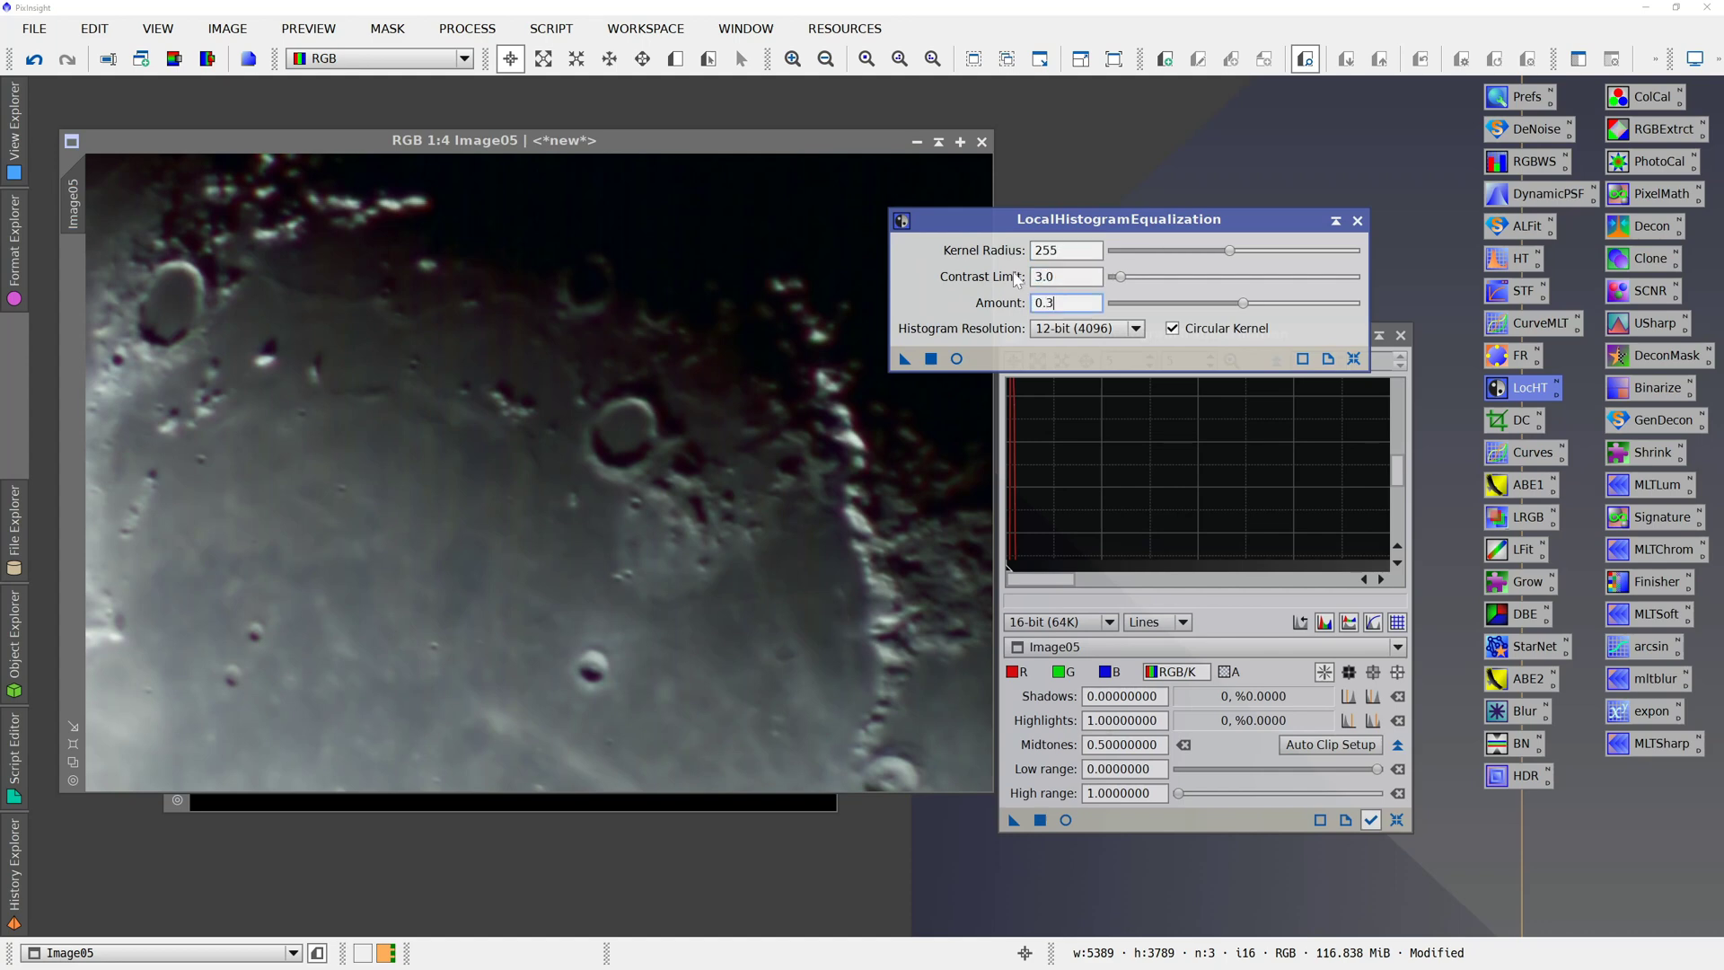
text(0.3)
- Compare the equalization in the real-time preview, then apply it to Image05
click(958, 358)
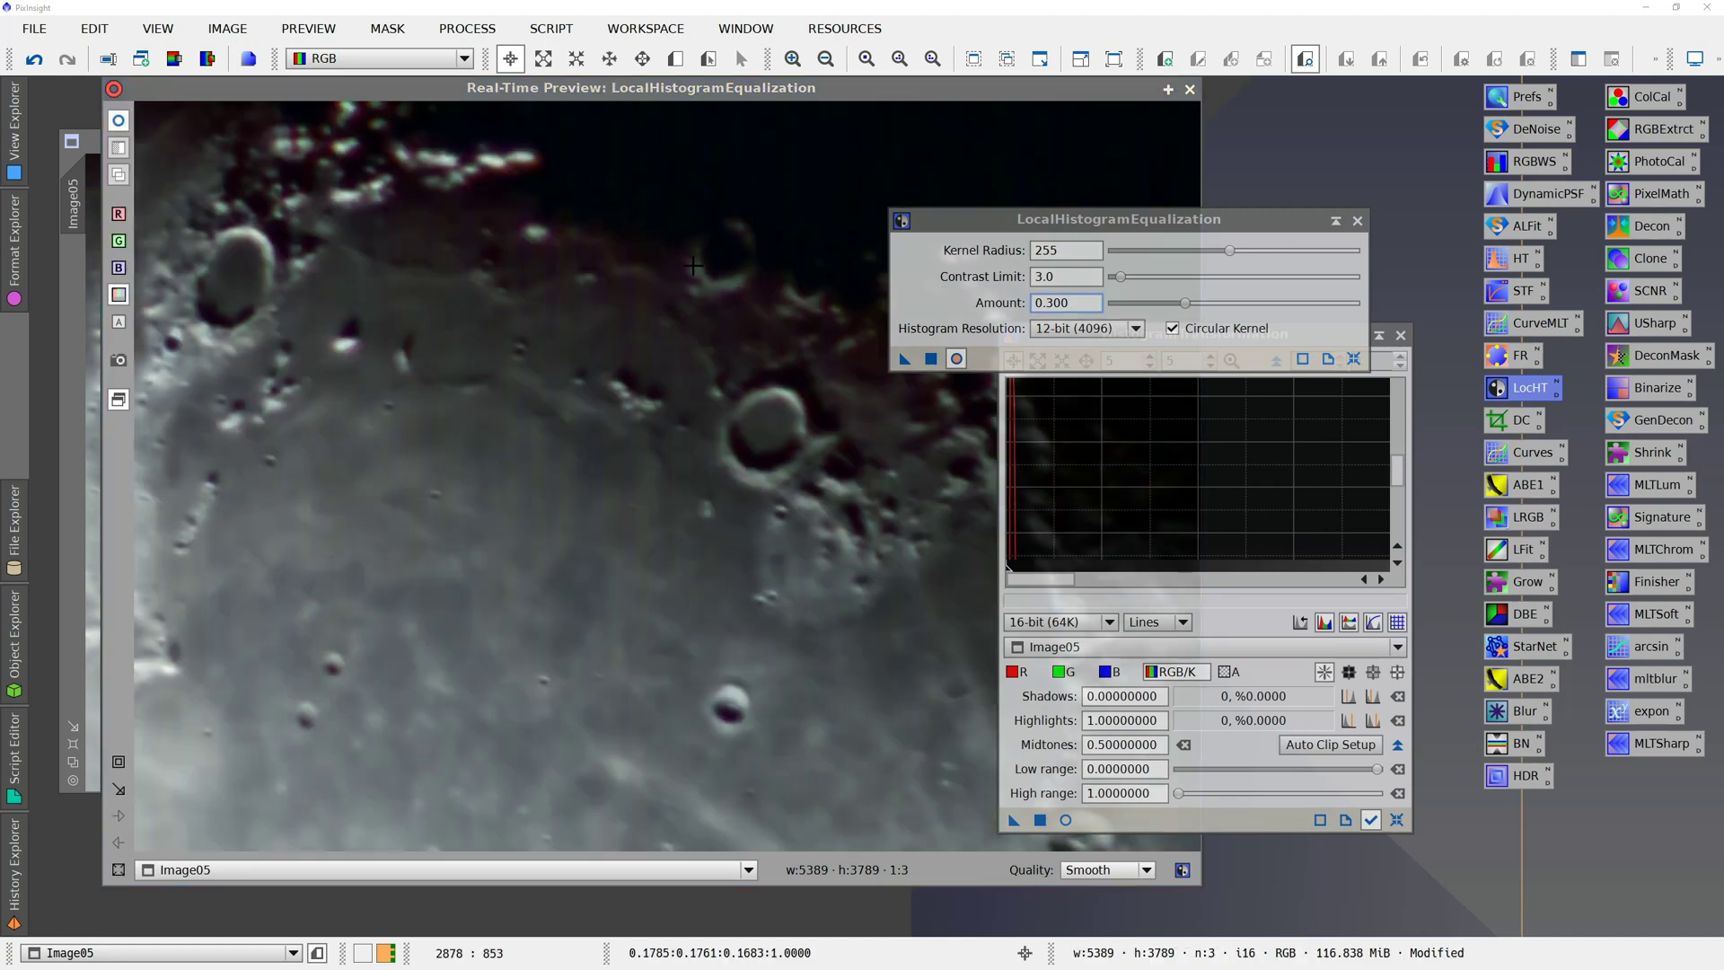
click(123, 125)
click(124, 125)
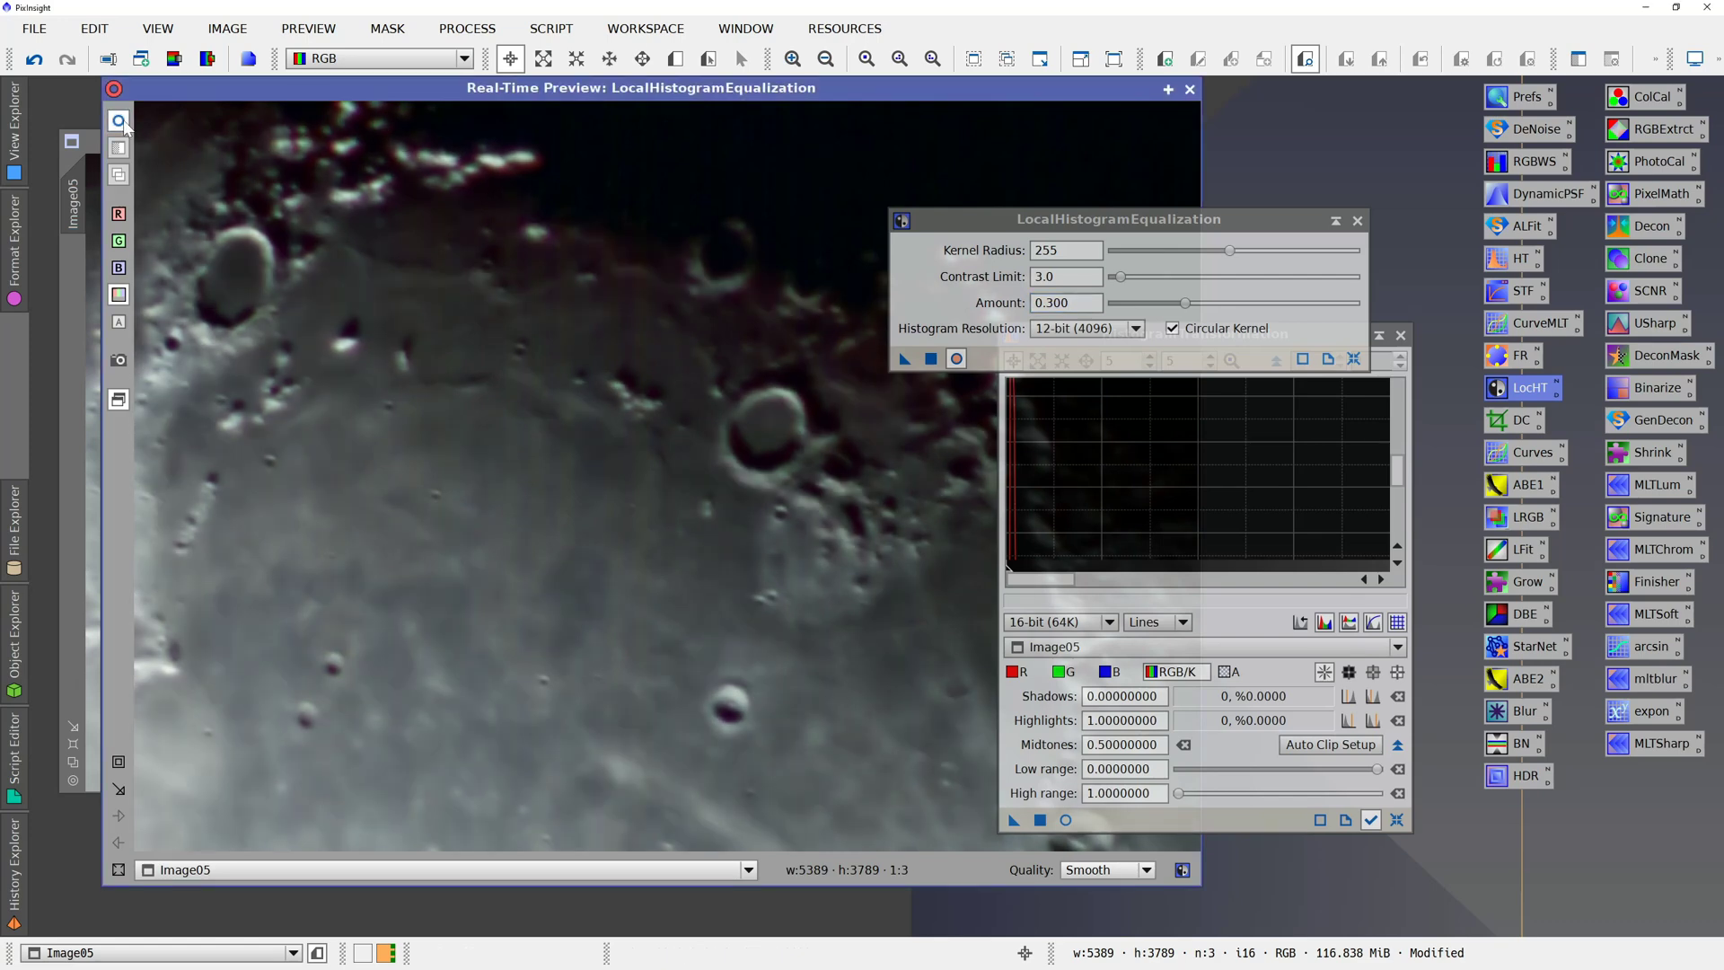
click(123, 124)
click(123, 125)
click(123, 124)
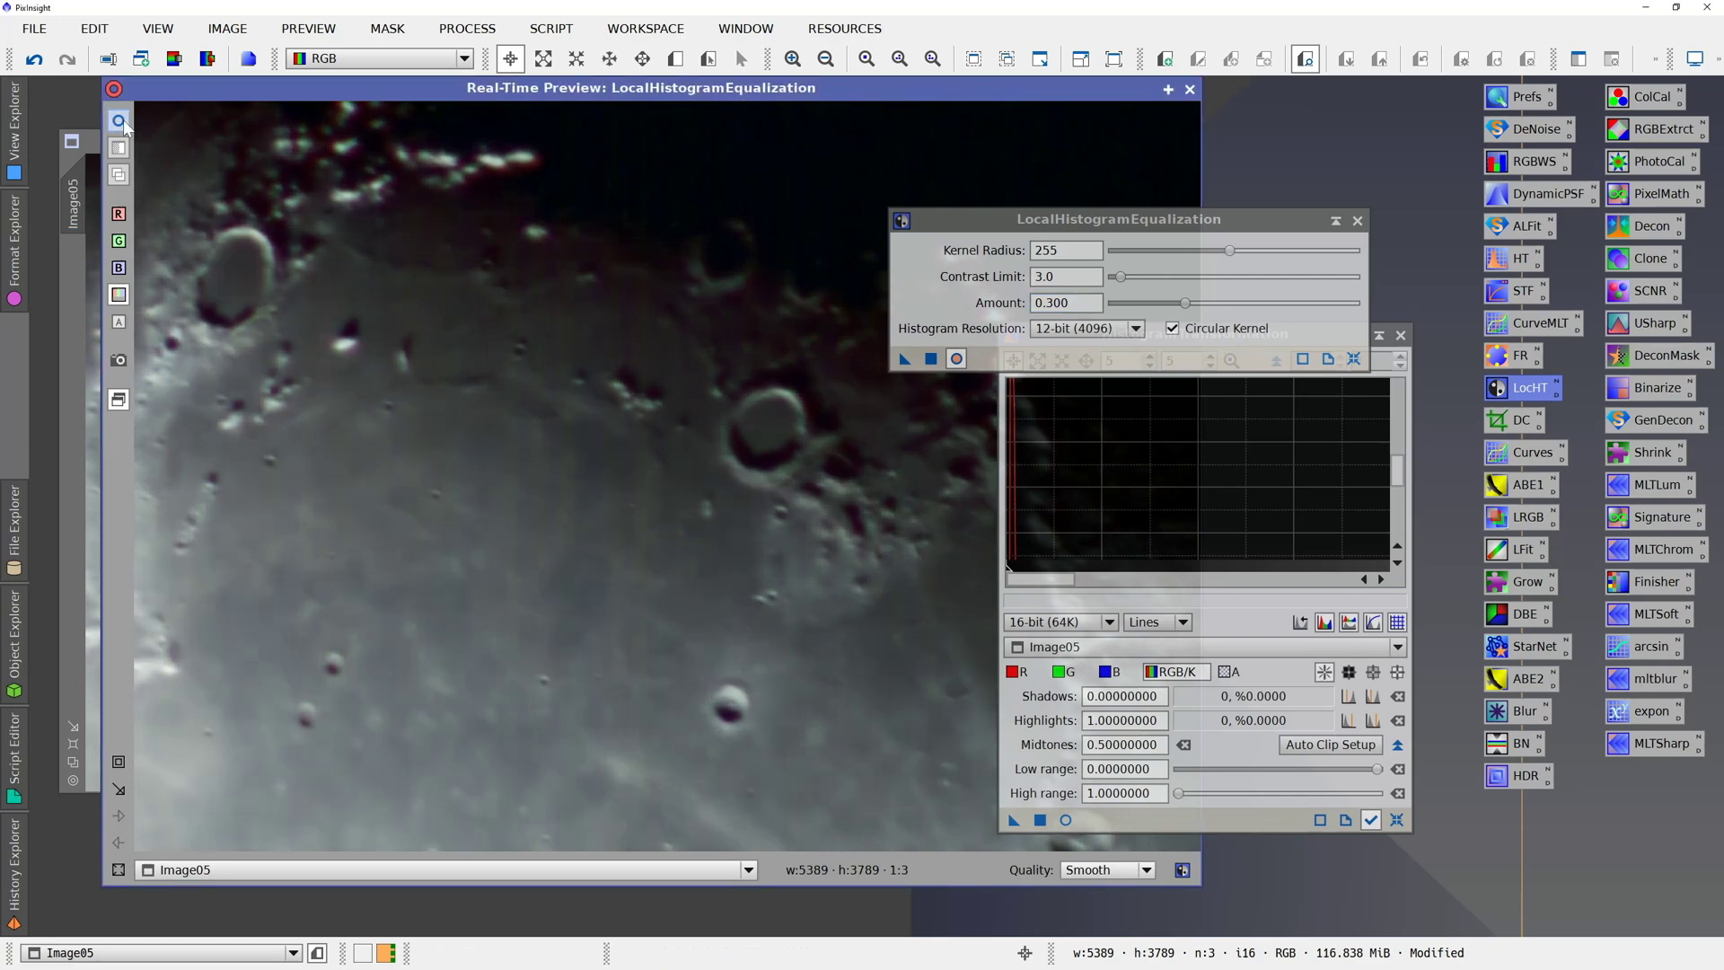
click(124, 124)
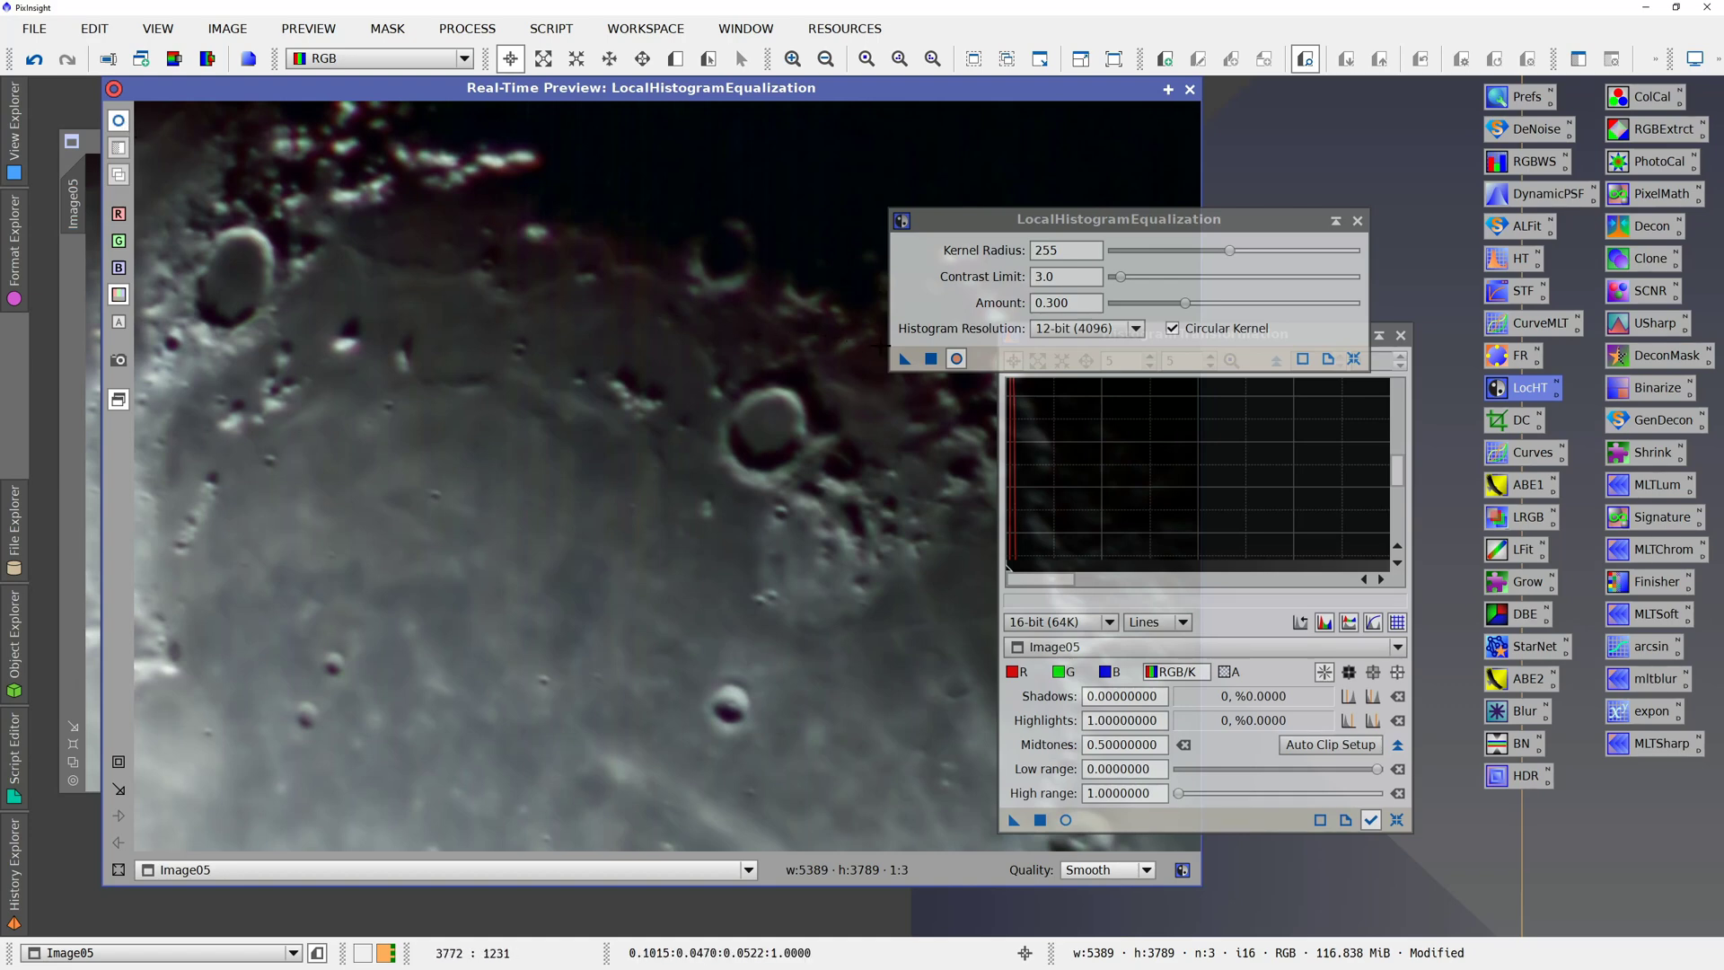
click(1190, 90)
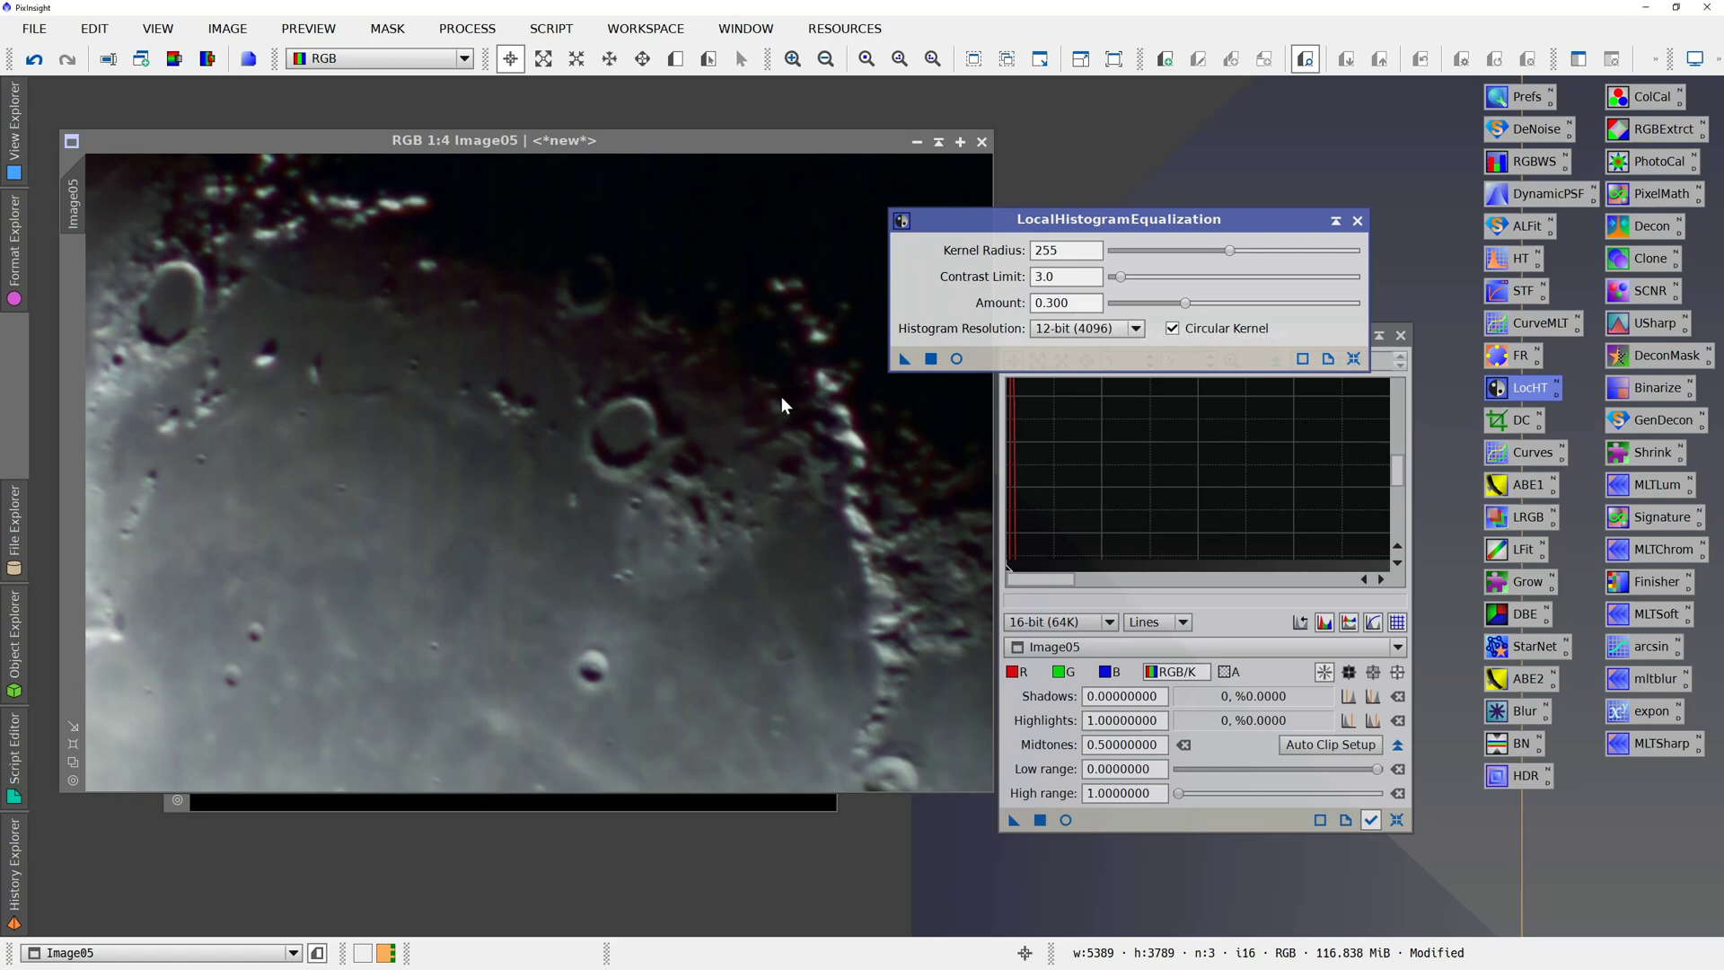
drag(781, 406, 800, 377)
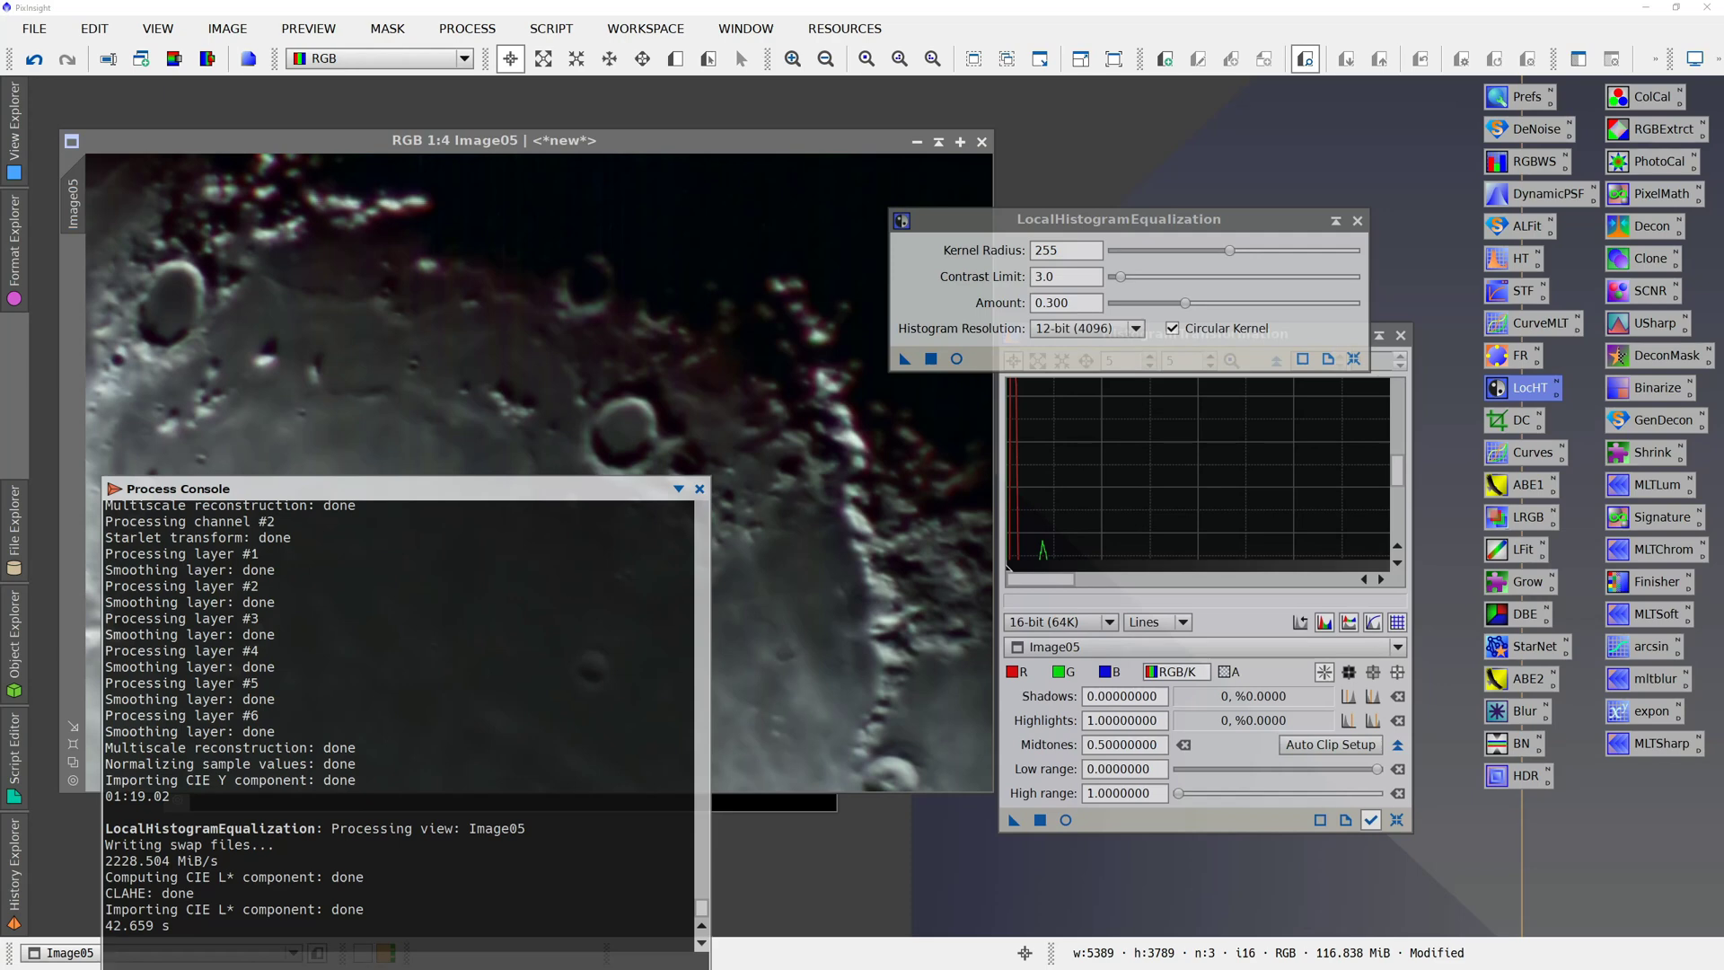
- Apply the MLTSharp preset (layers 0.1, 0.2, 0.3) to Image05
click(701, 490)
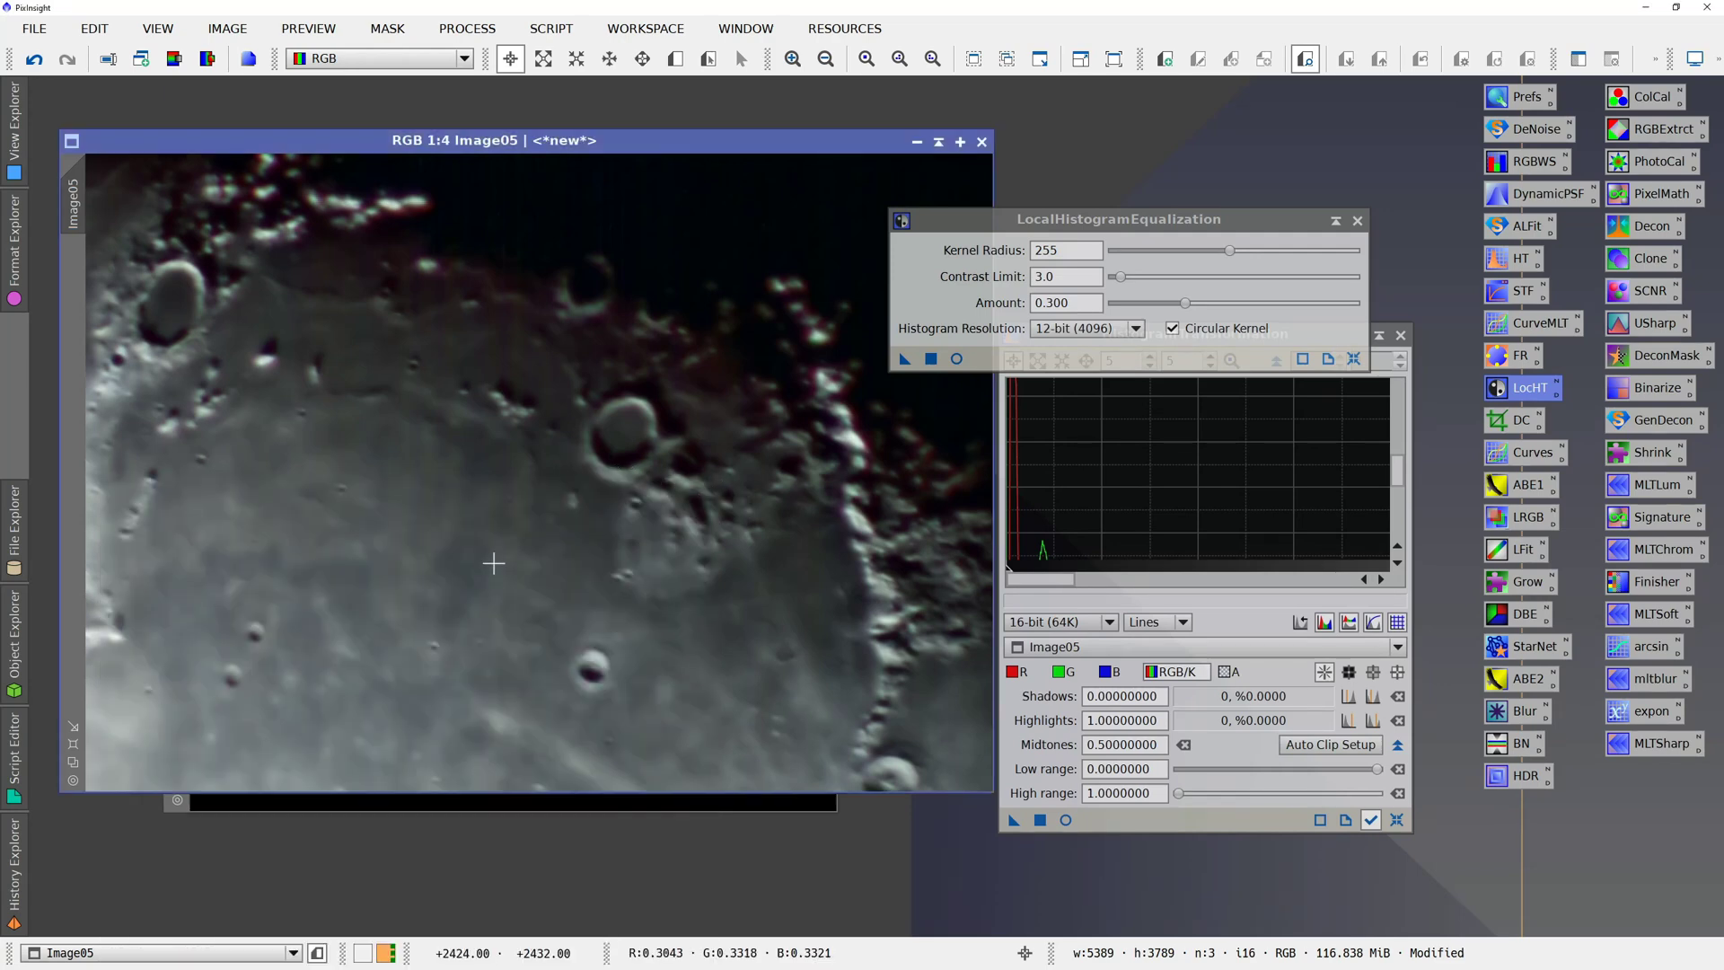
double_click(1616, 741)
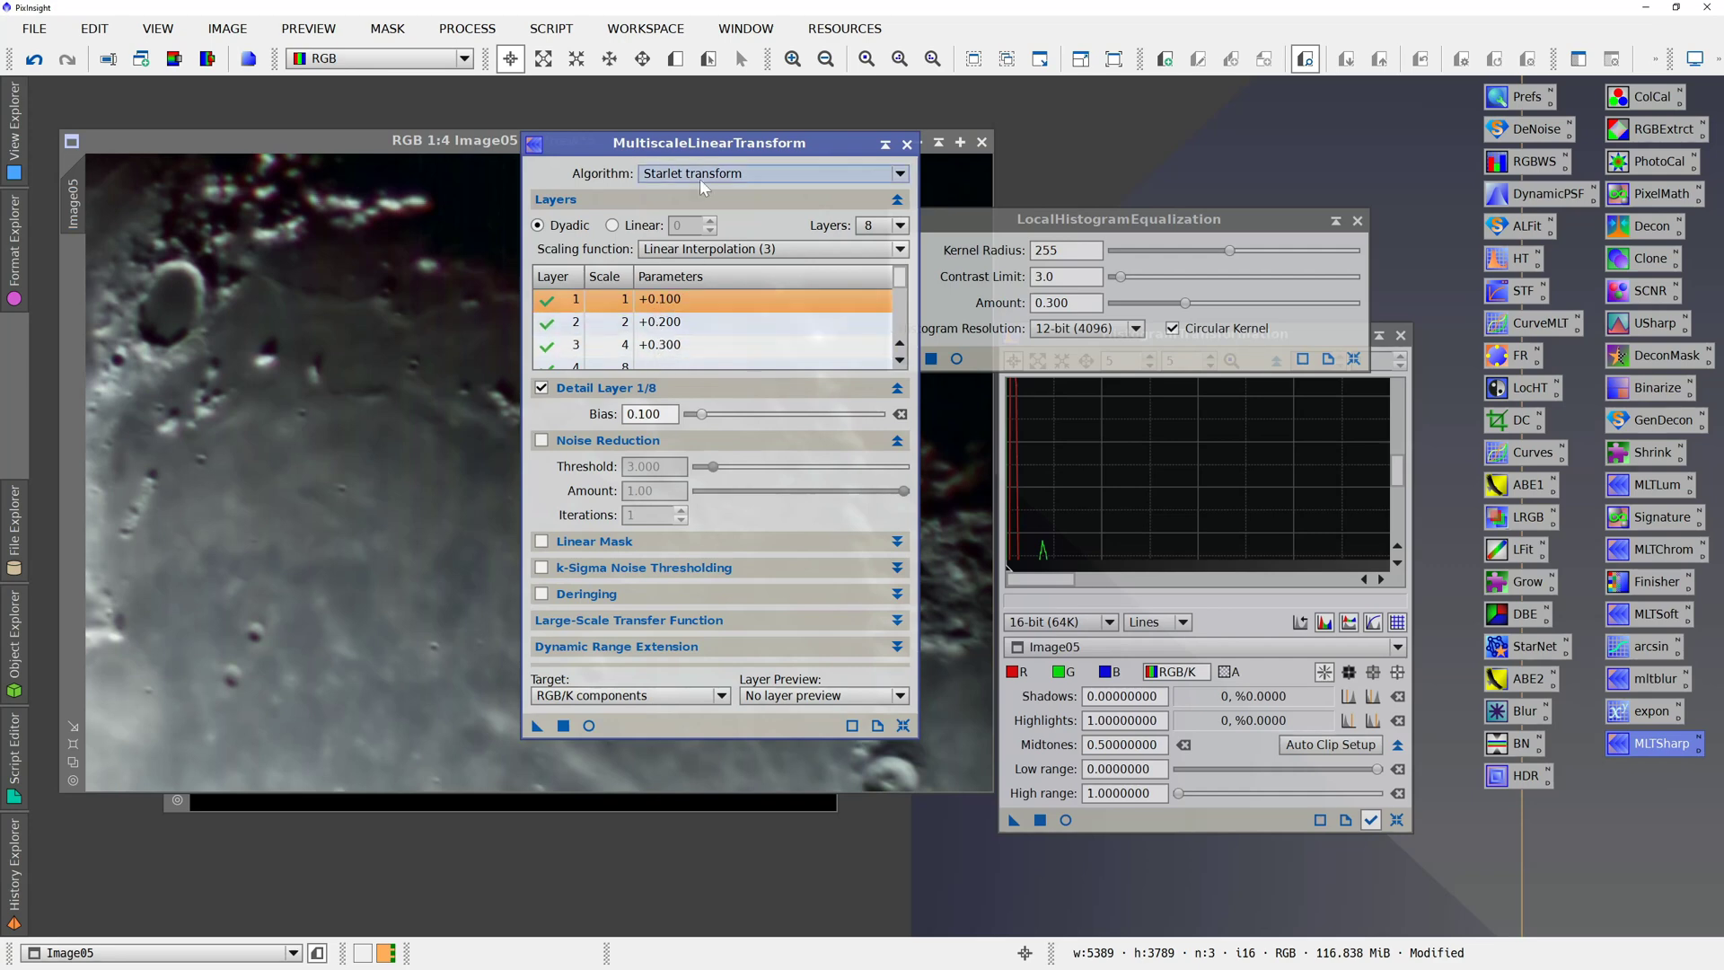
drag(710, 144, 973, 112)
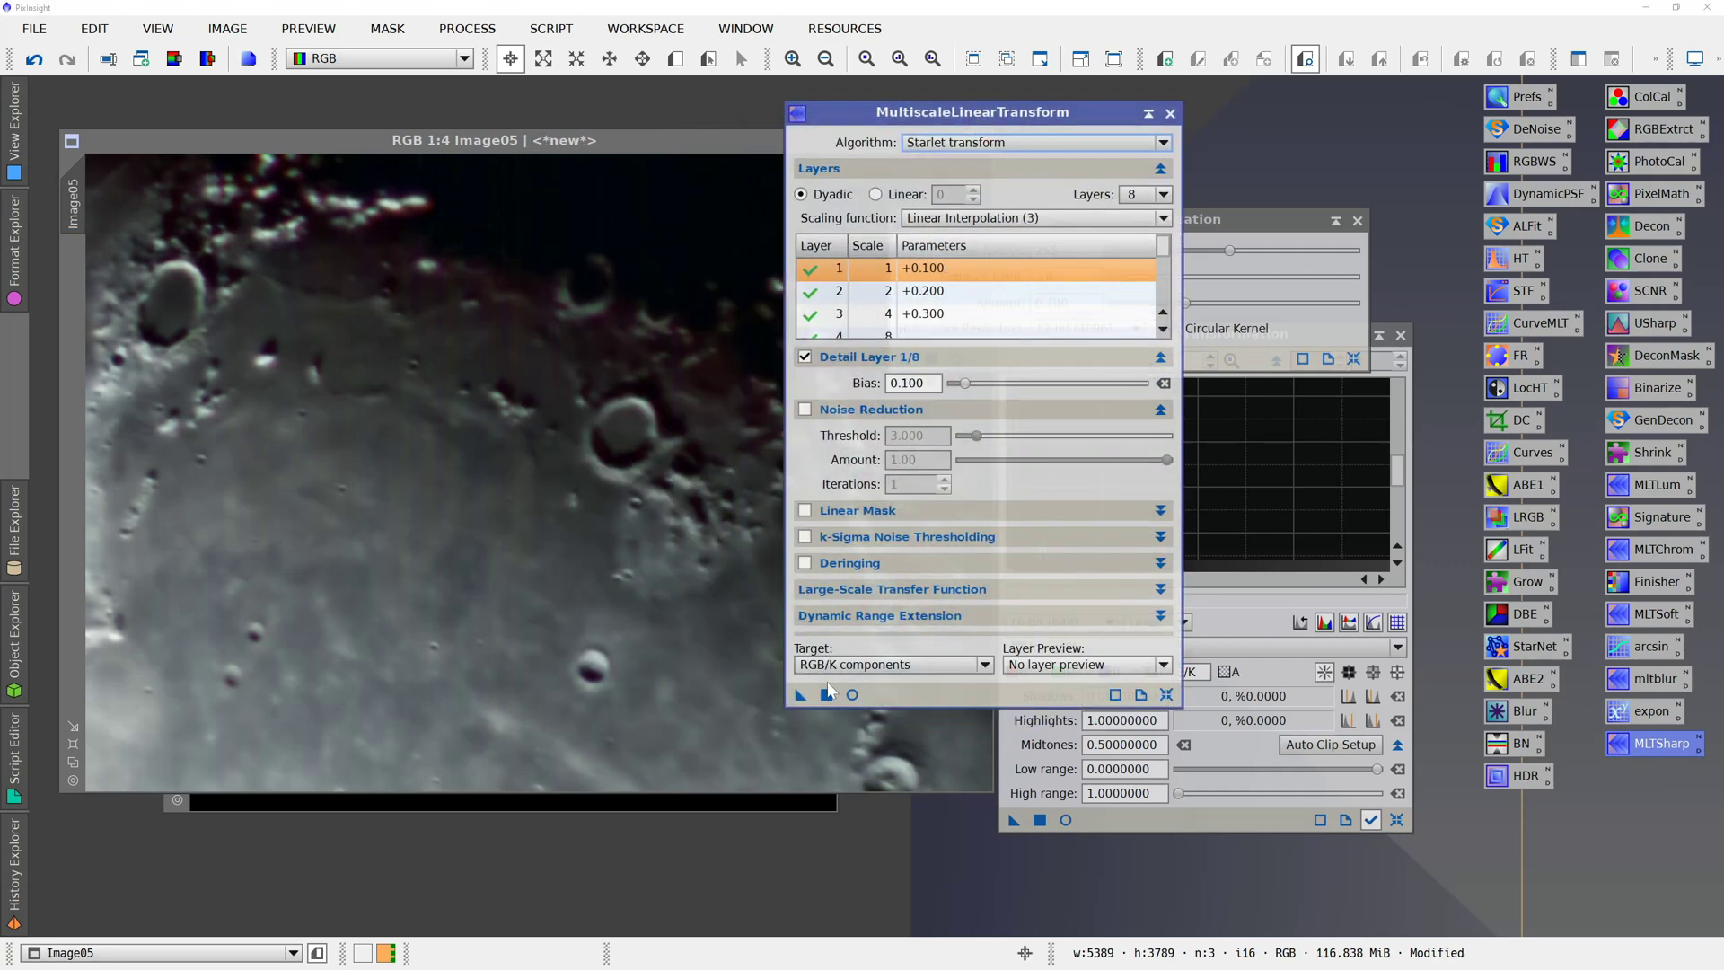
drag(799, 699, 601, 588)
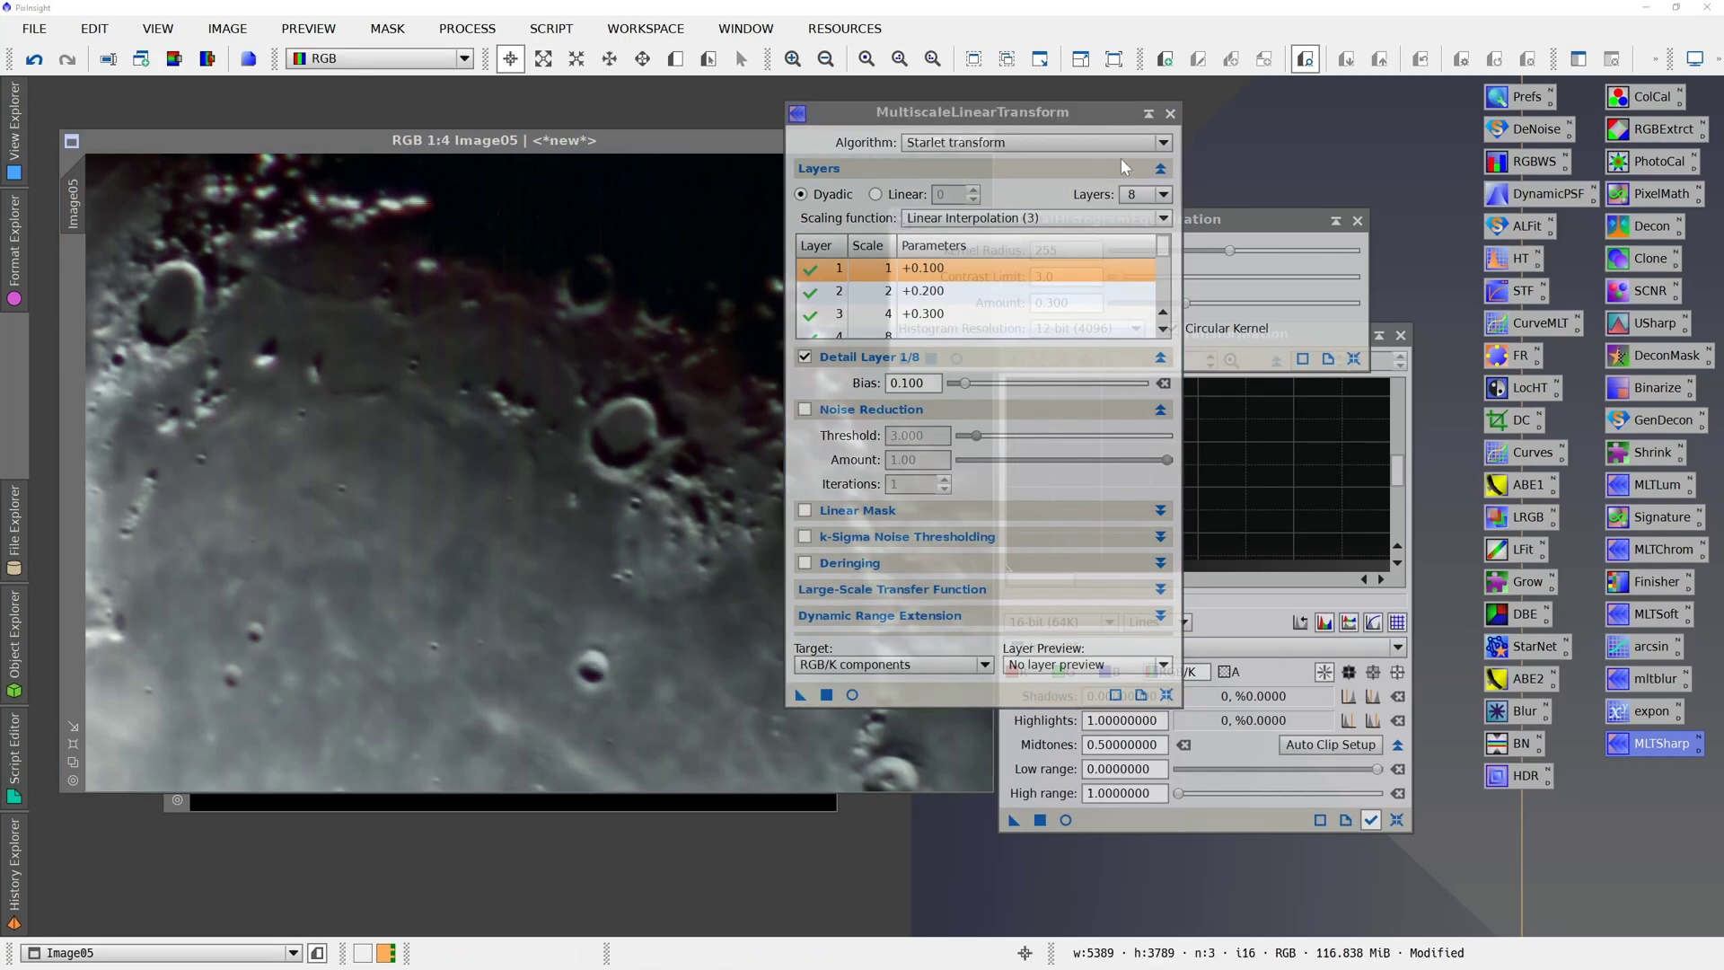
click(1171, 114)
scroll(579, 420, down, 2)
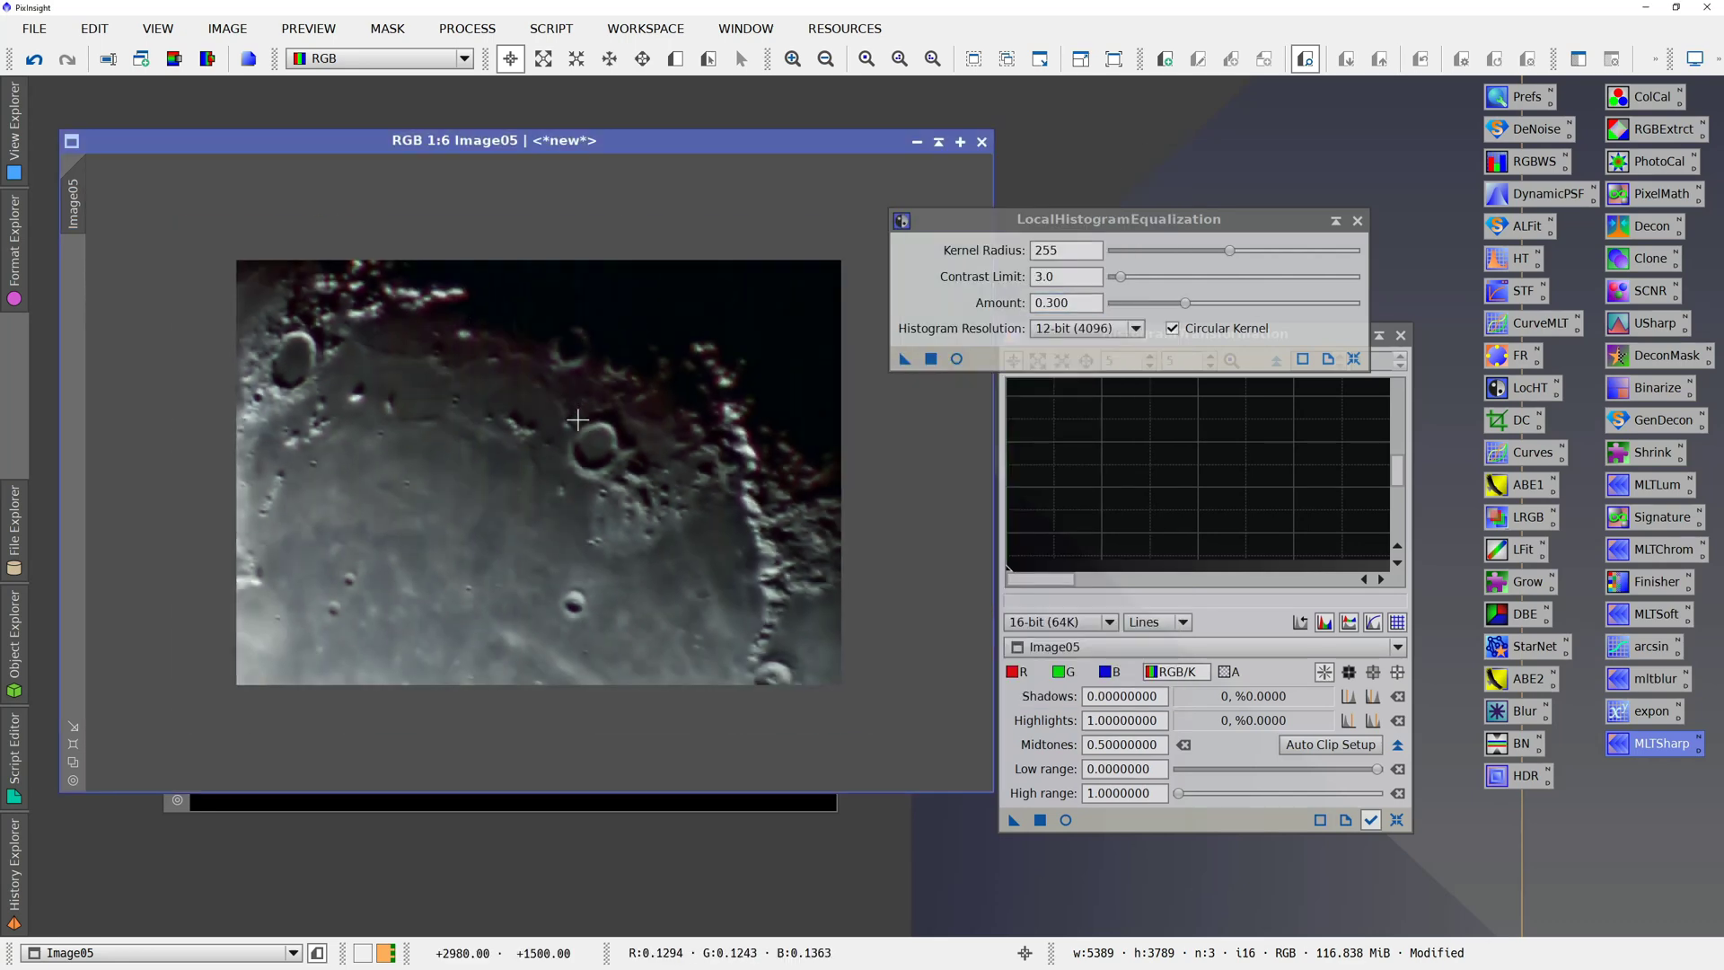
scroll(580, 420, up, 6)
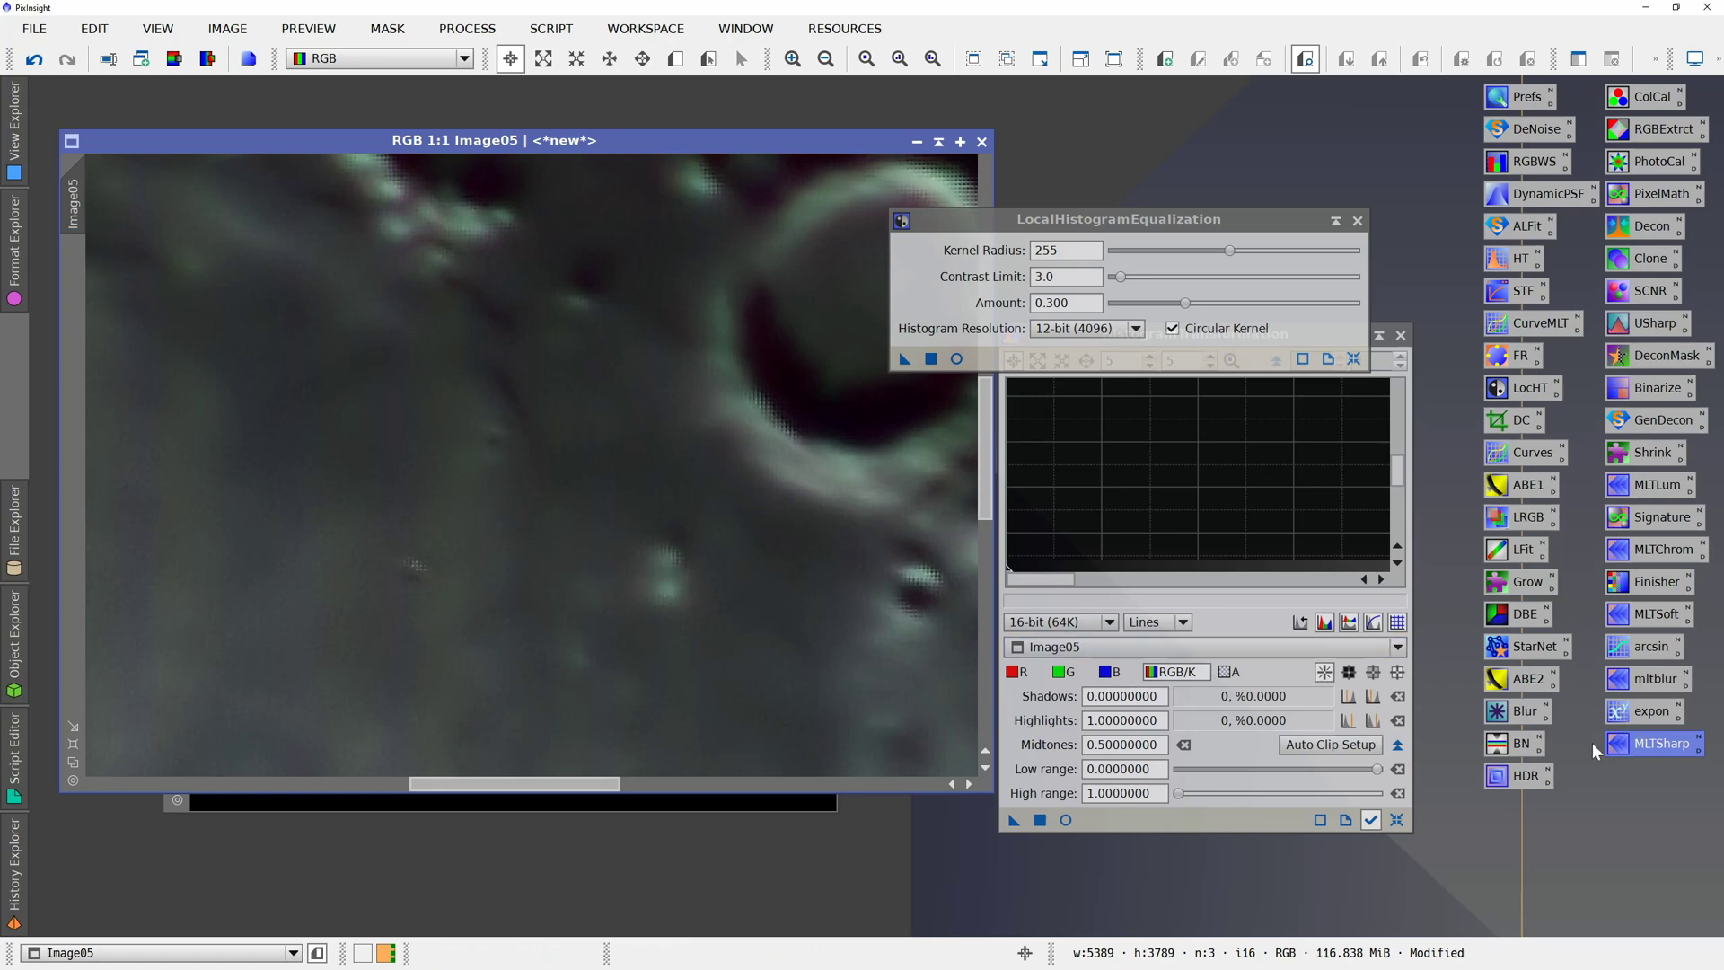
click(1651, 591)
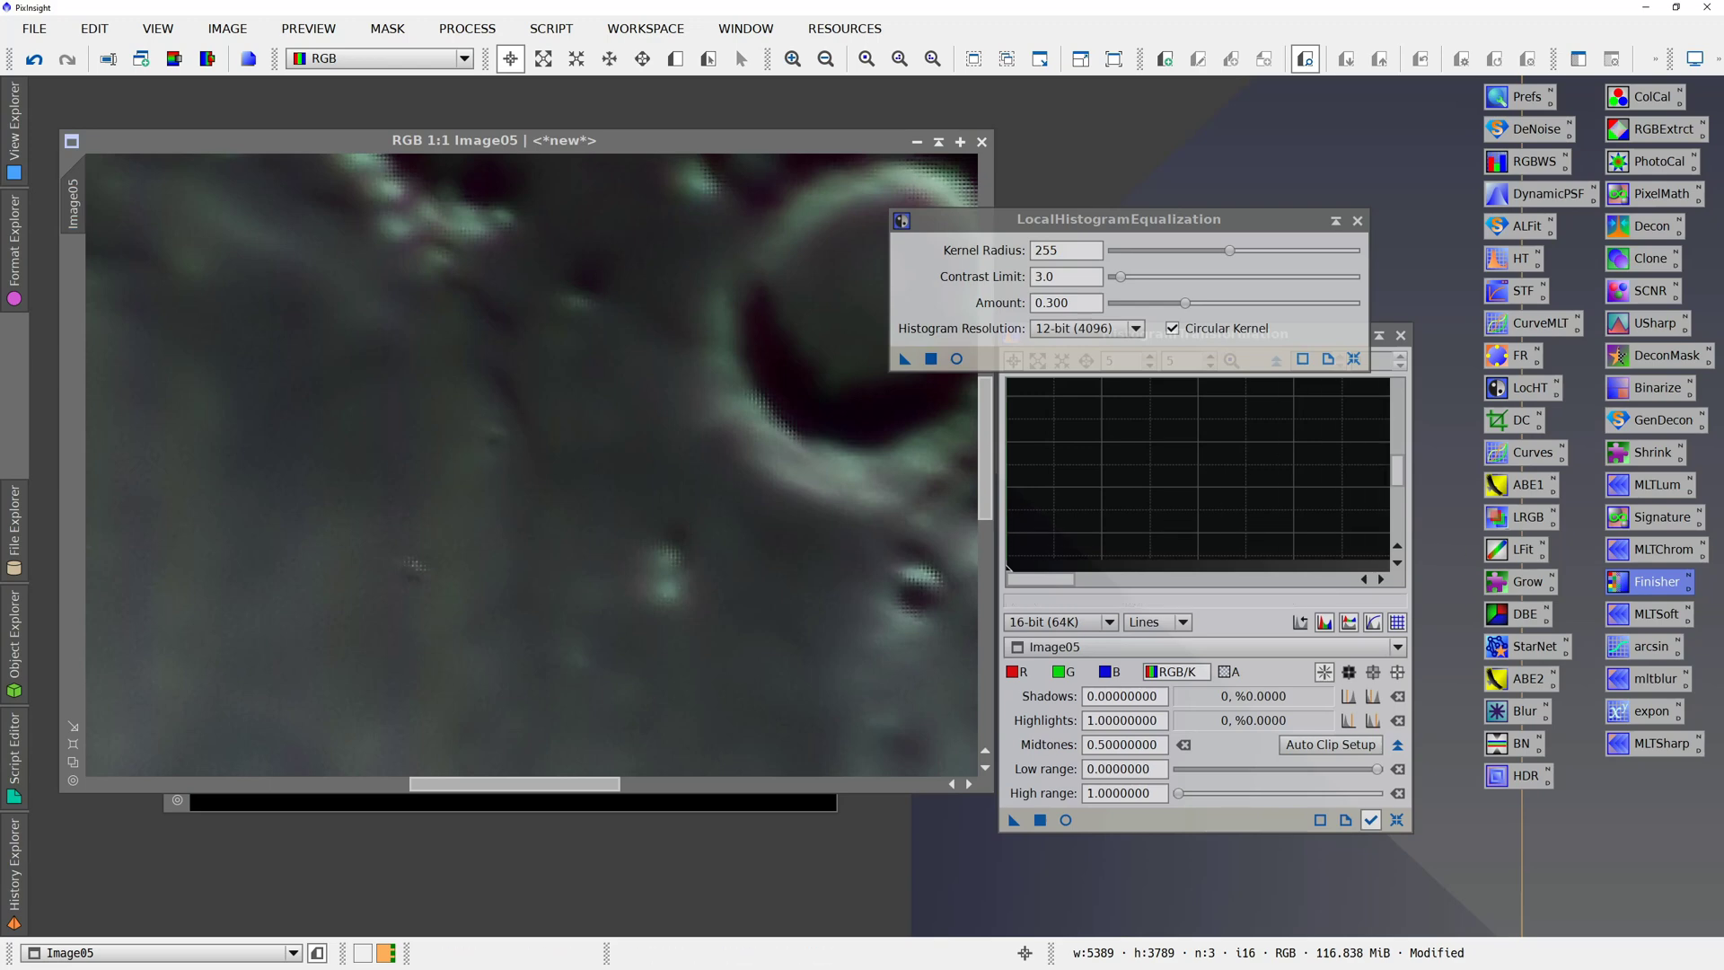
- Run GREYCstoration once on Image05, try three iterations, then undo that stronger pass
double_click(1657, 581)
drag(567, 497, 945, 368)
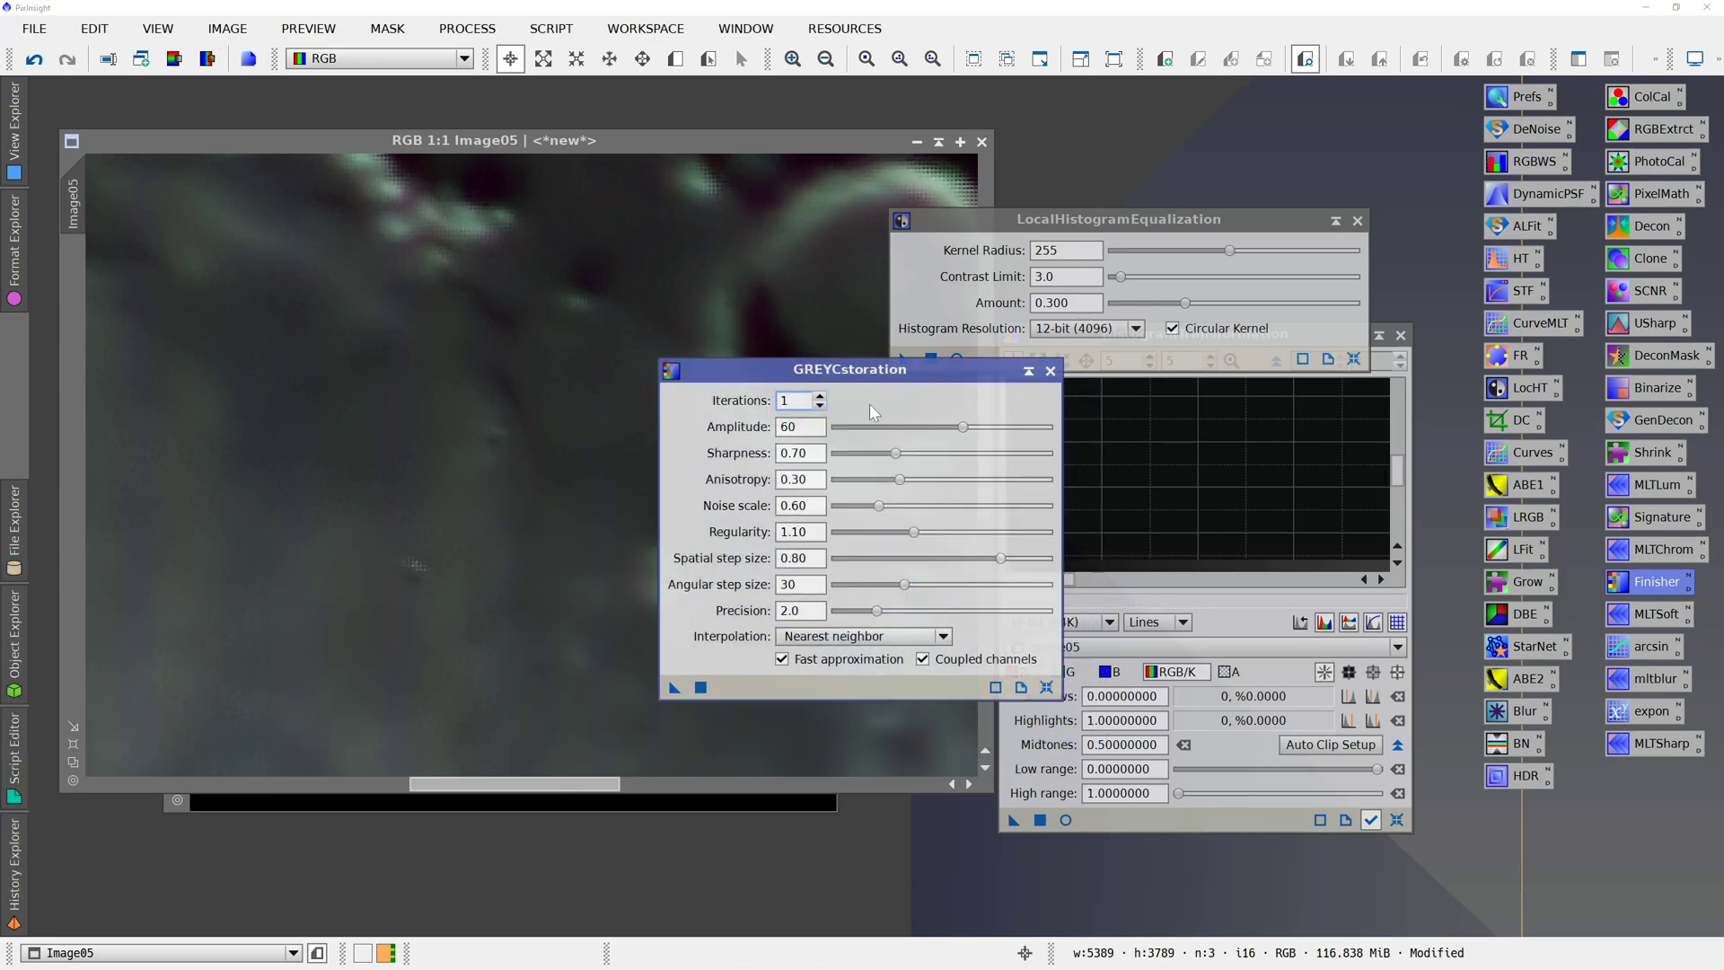
click(701, 688)
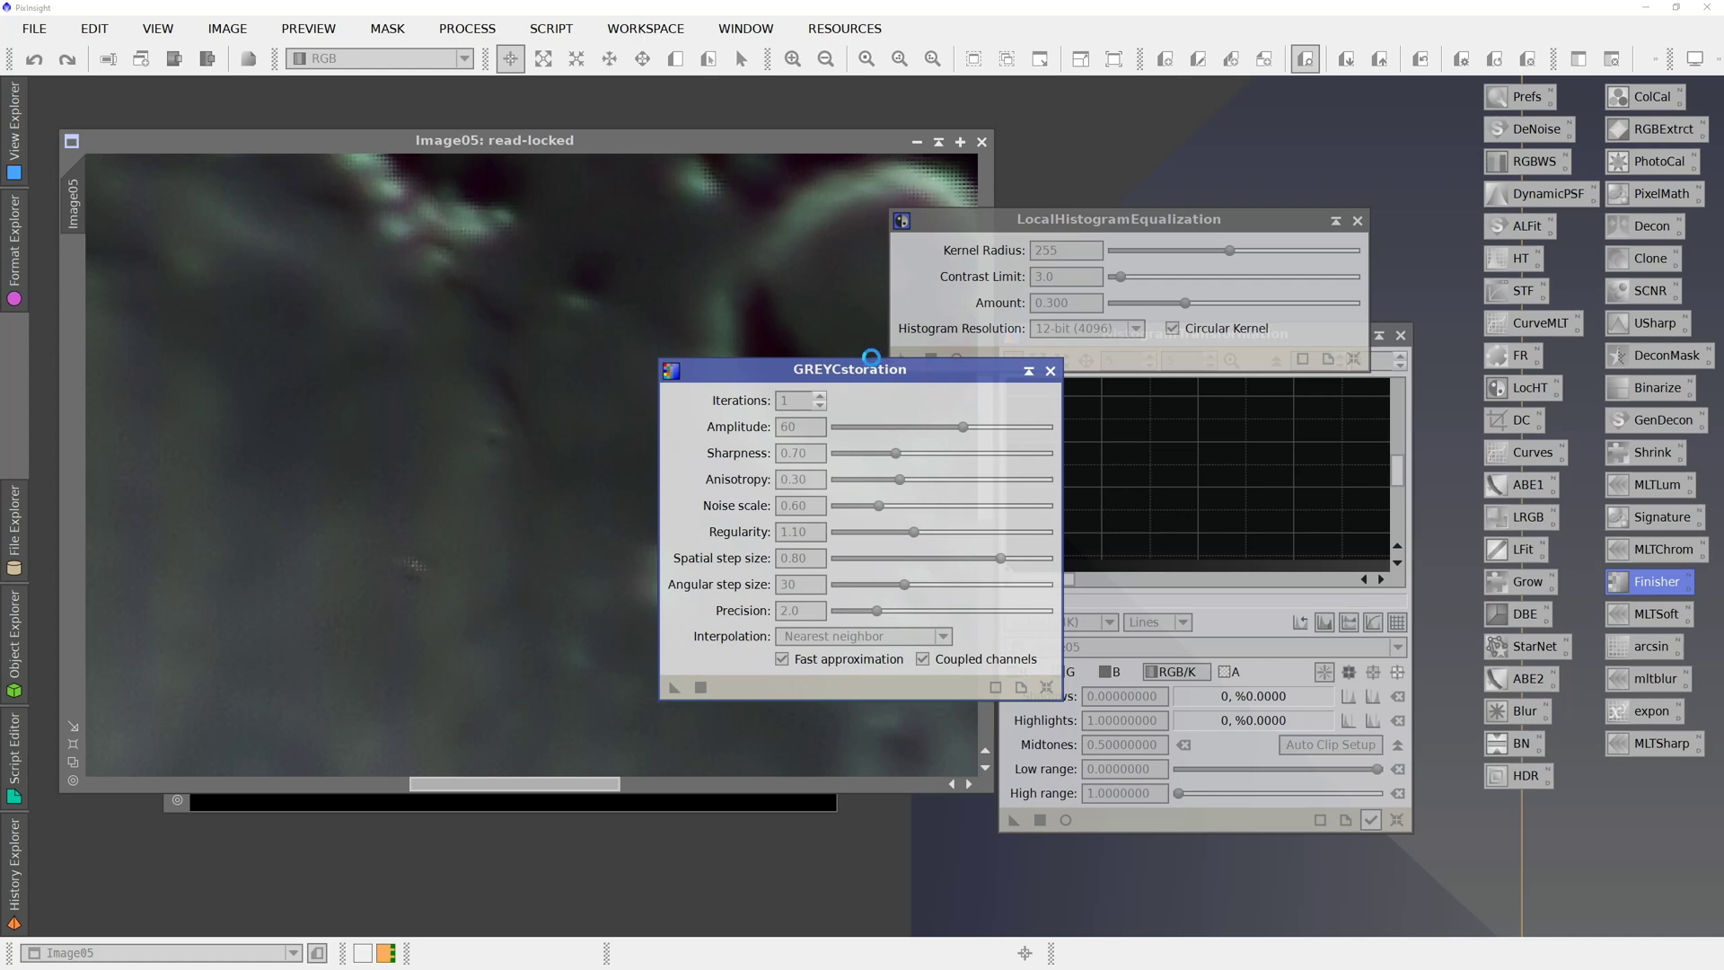
drag(825, 369, 999, 385)
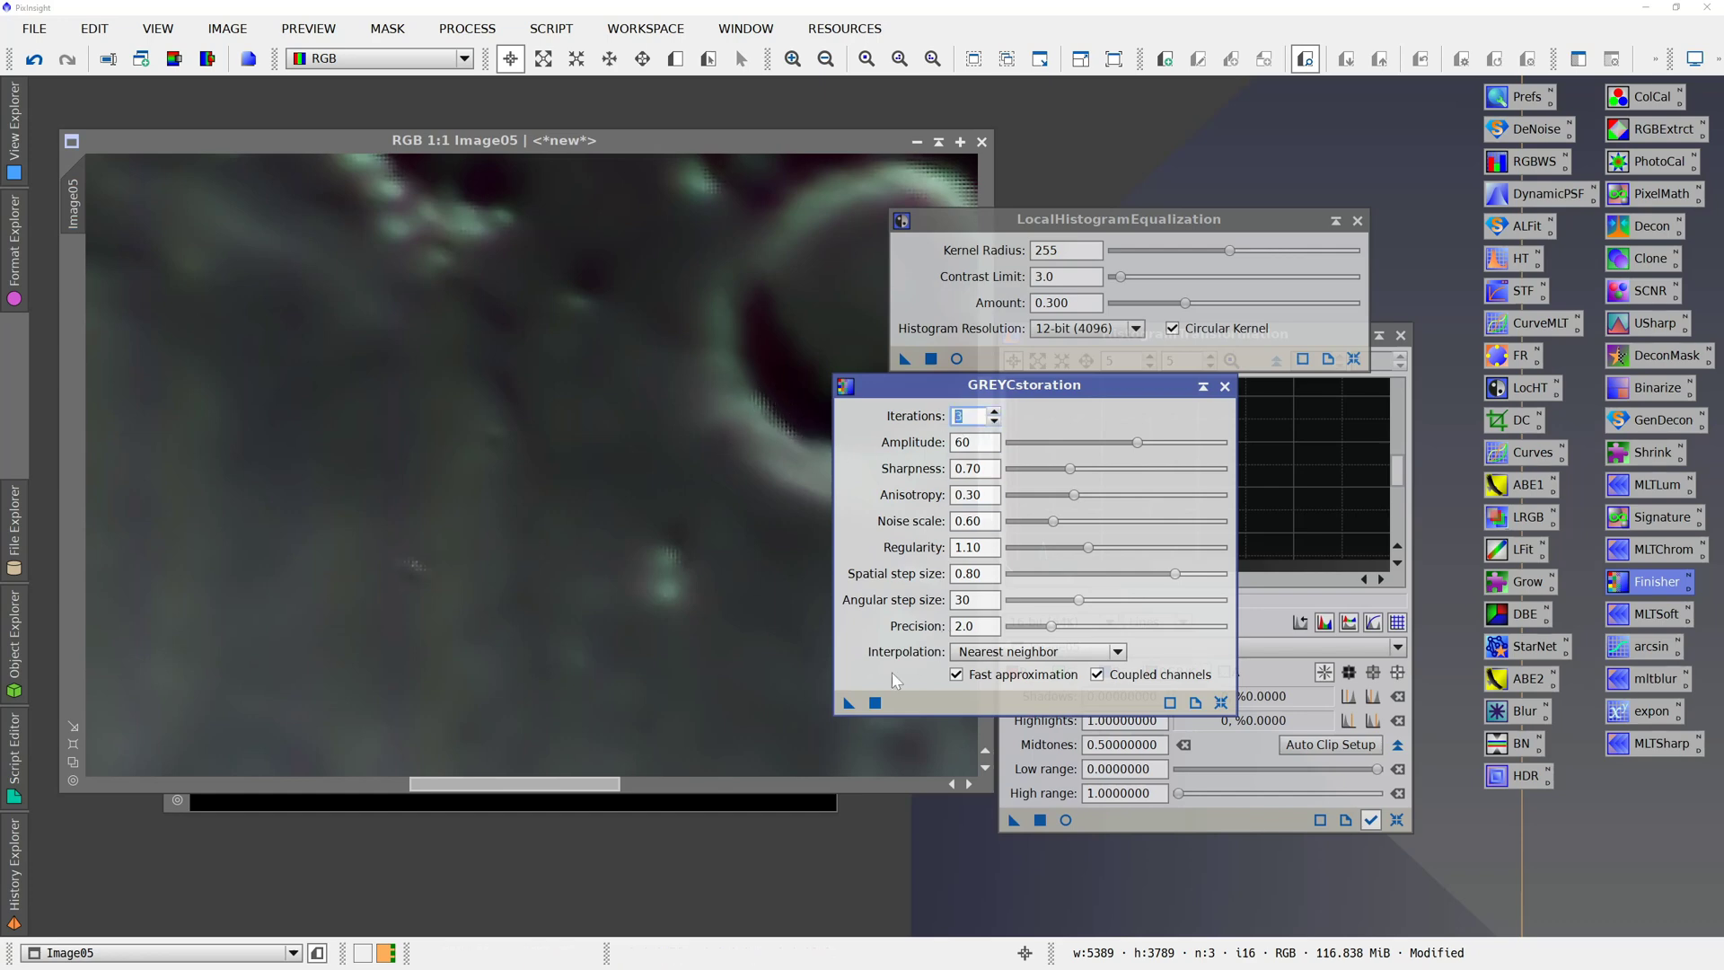
click(874, 703)
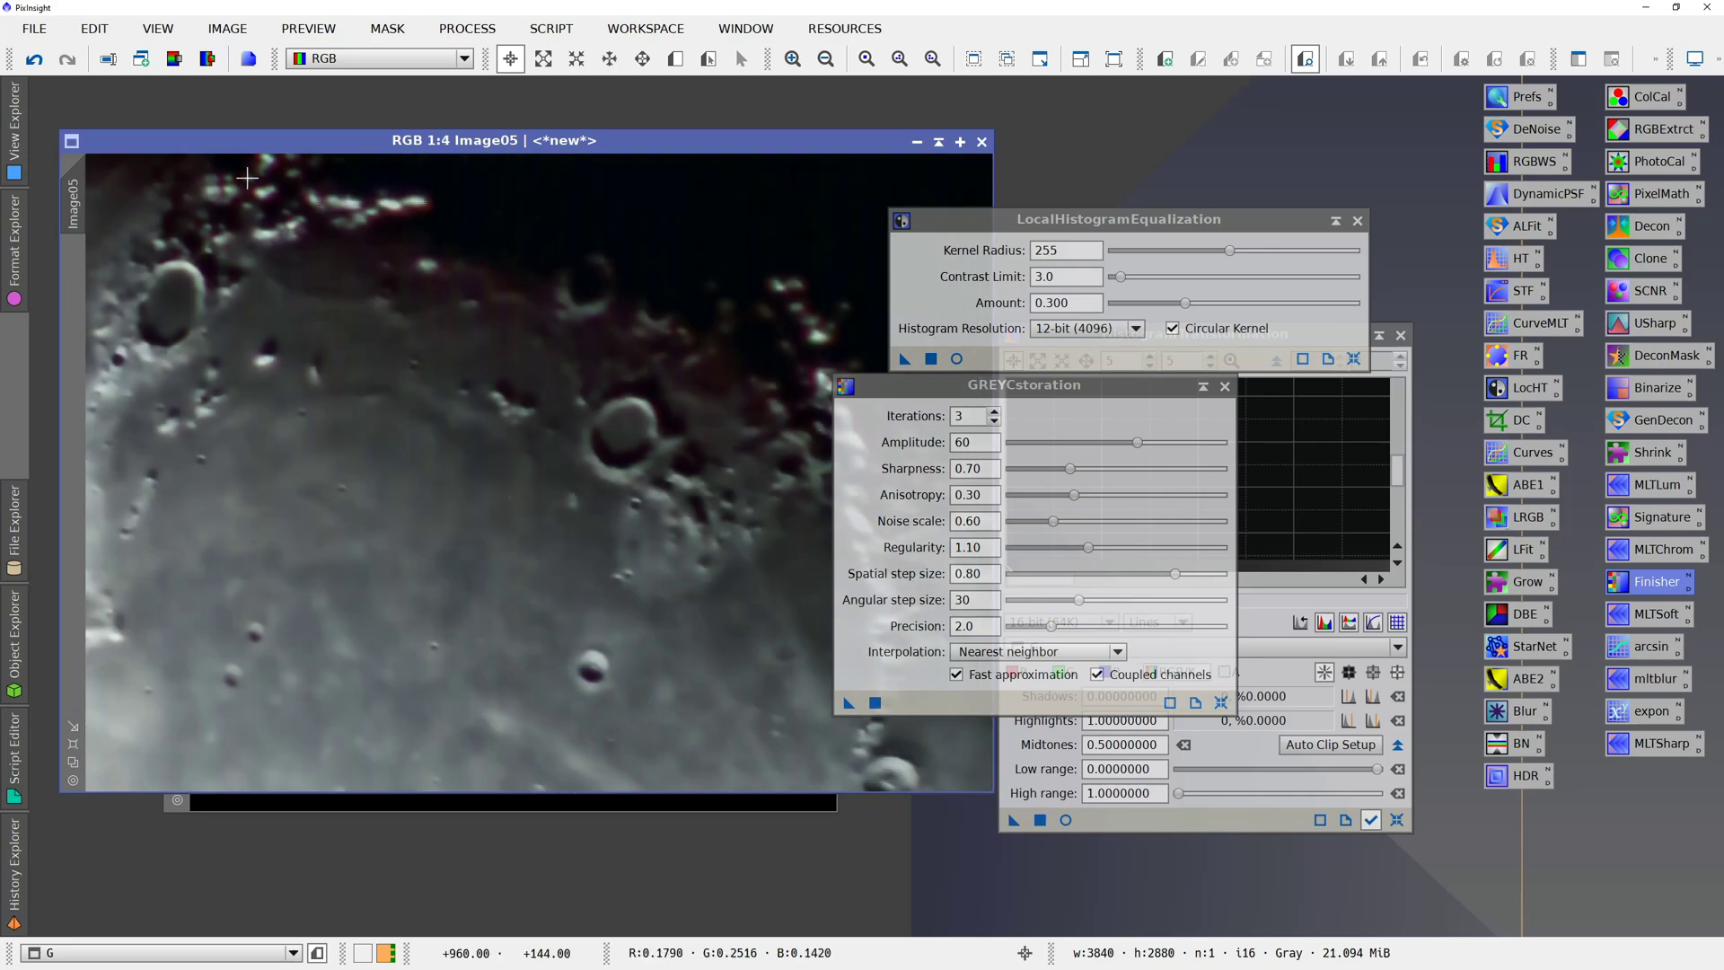
click(35, 59)
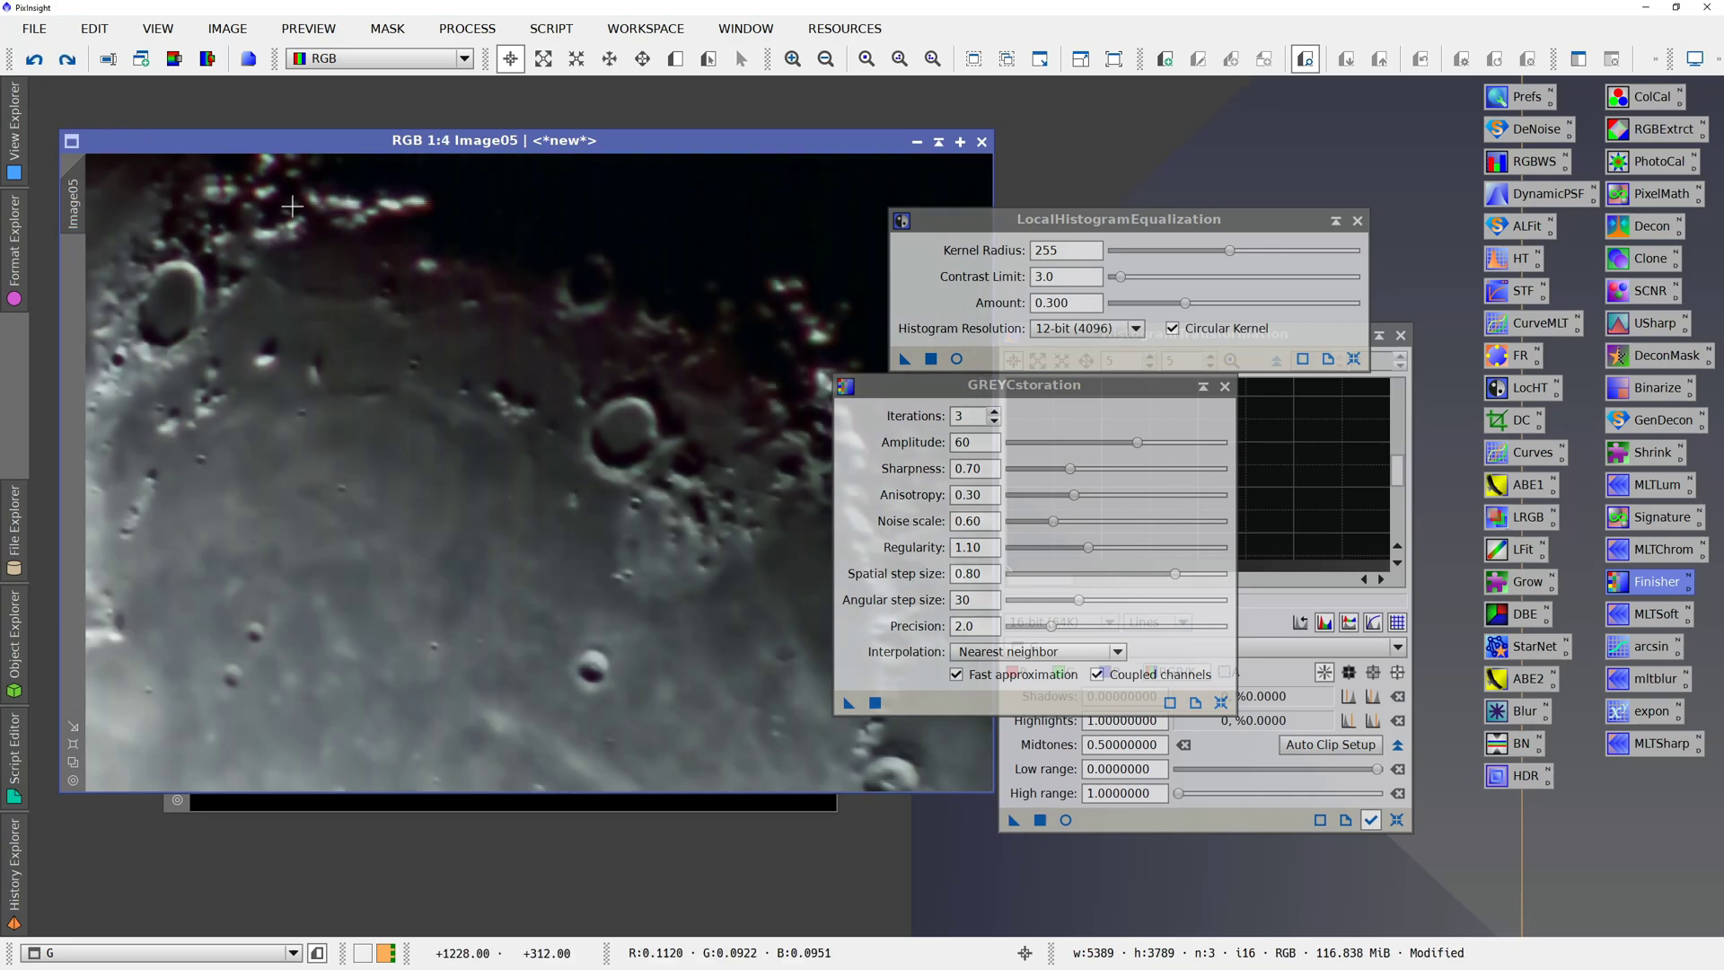
click(1224, 387)
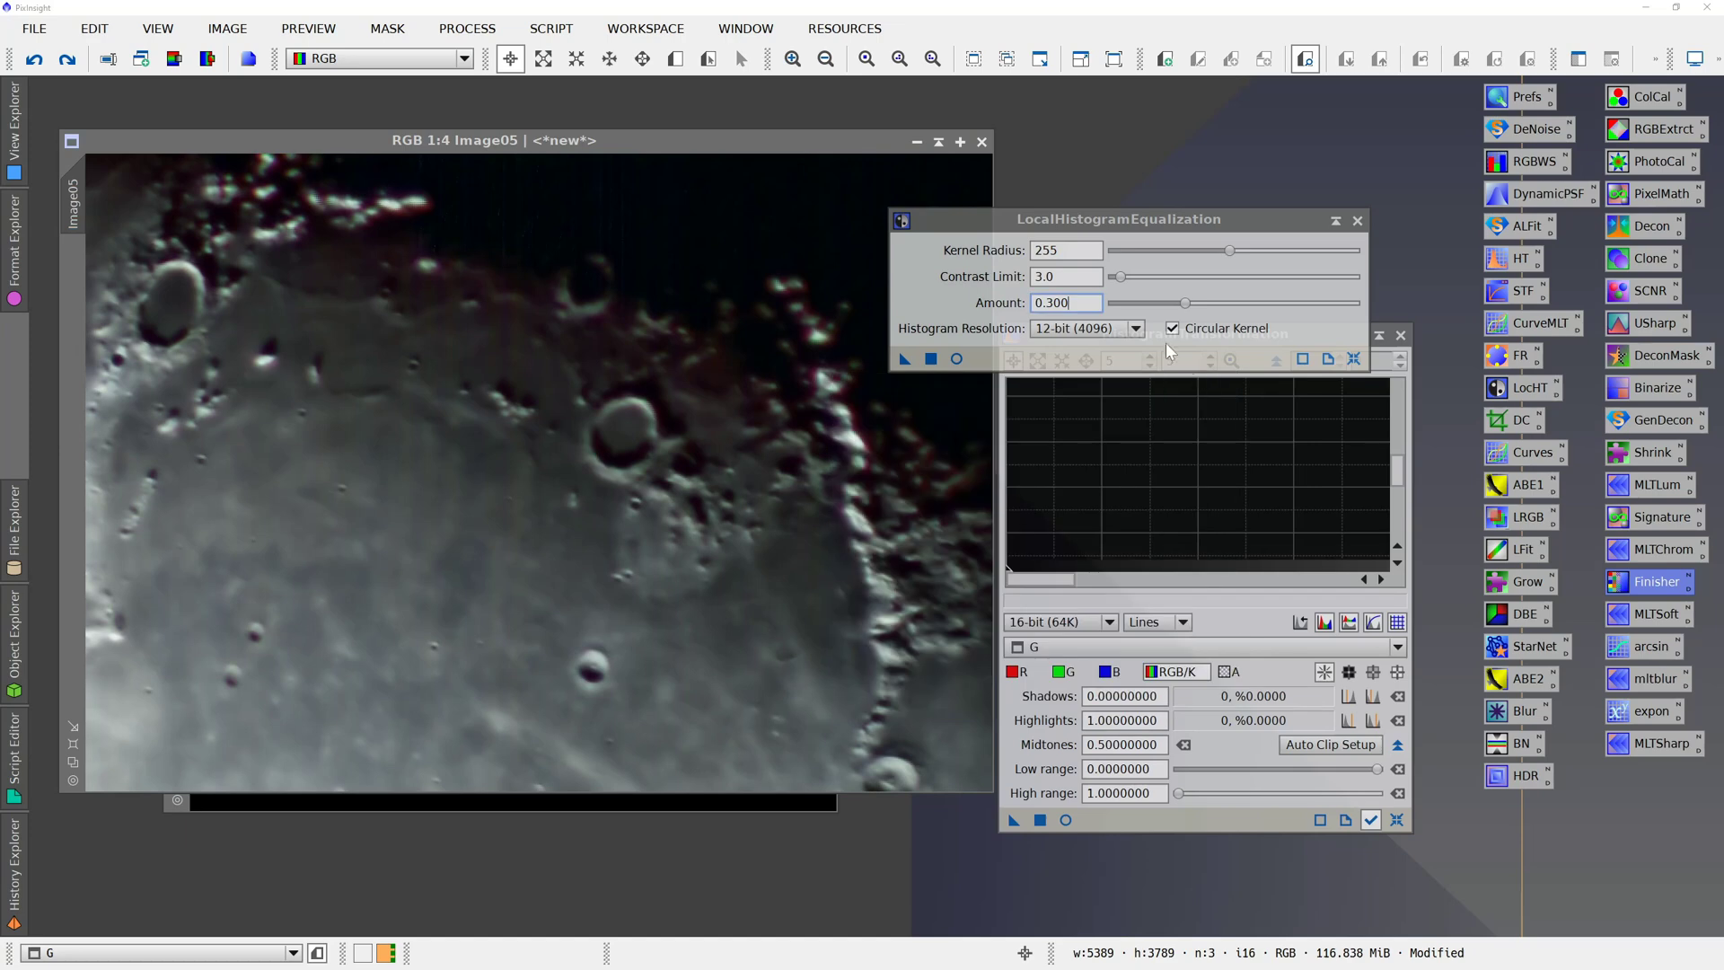
drag(815, 133, 789, 160)
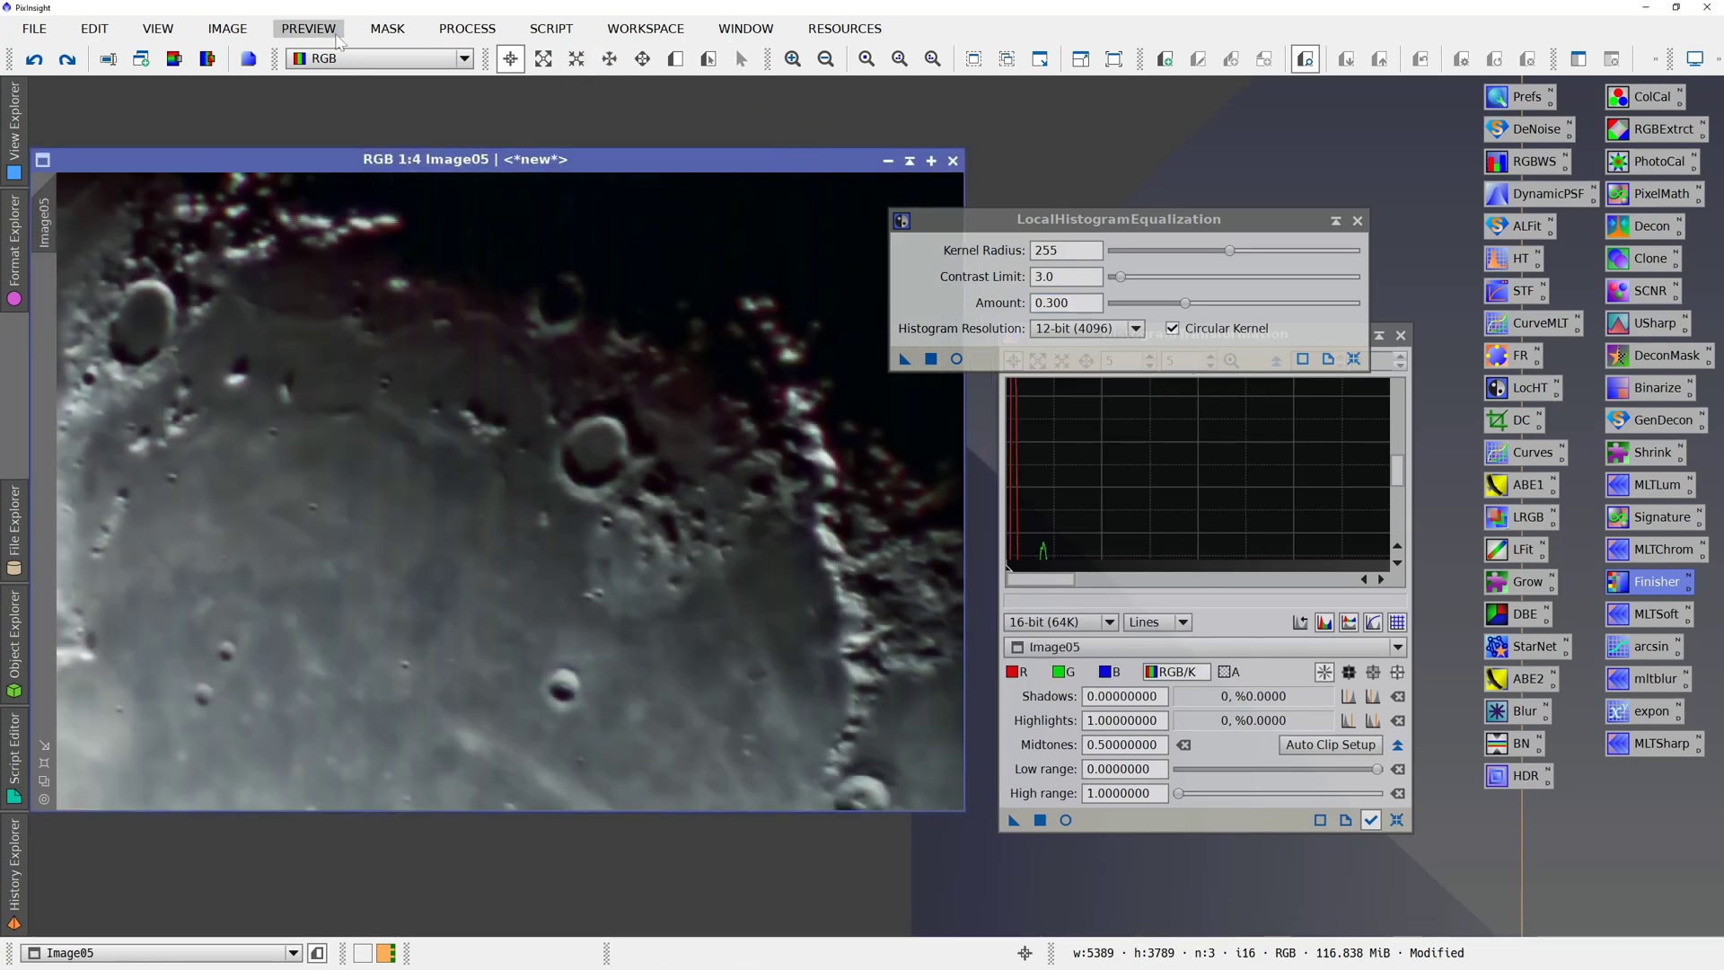
- Resample Image05 to 50% width (2694 × 1894 pixels) and zoom to 1:2
click(467, 28)
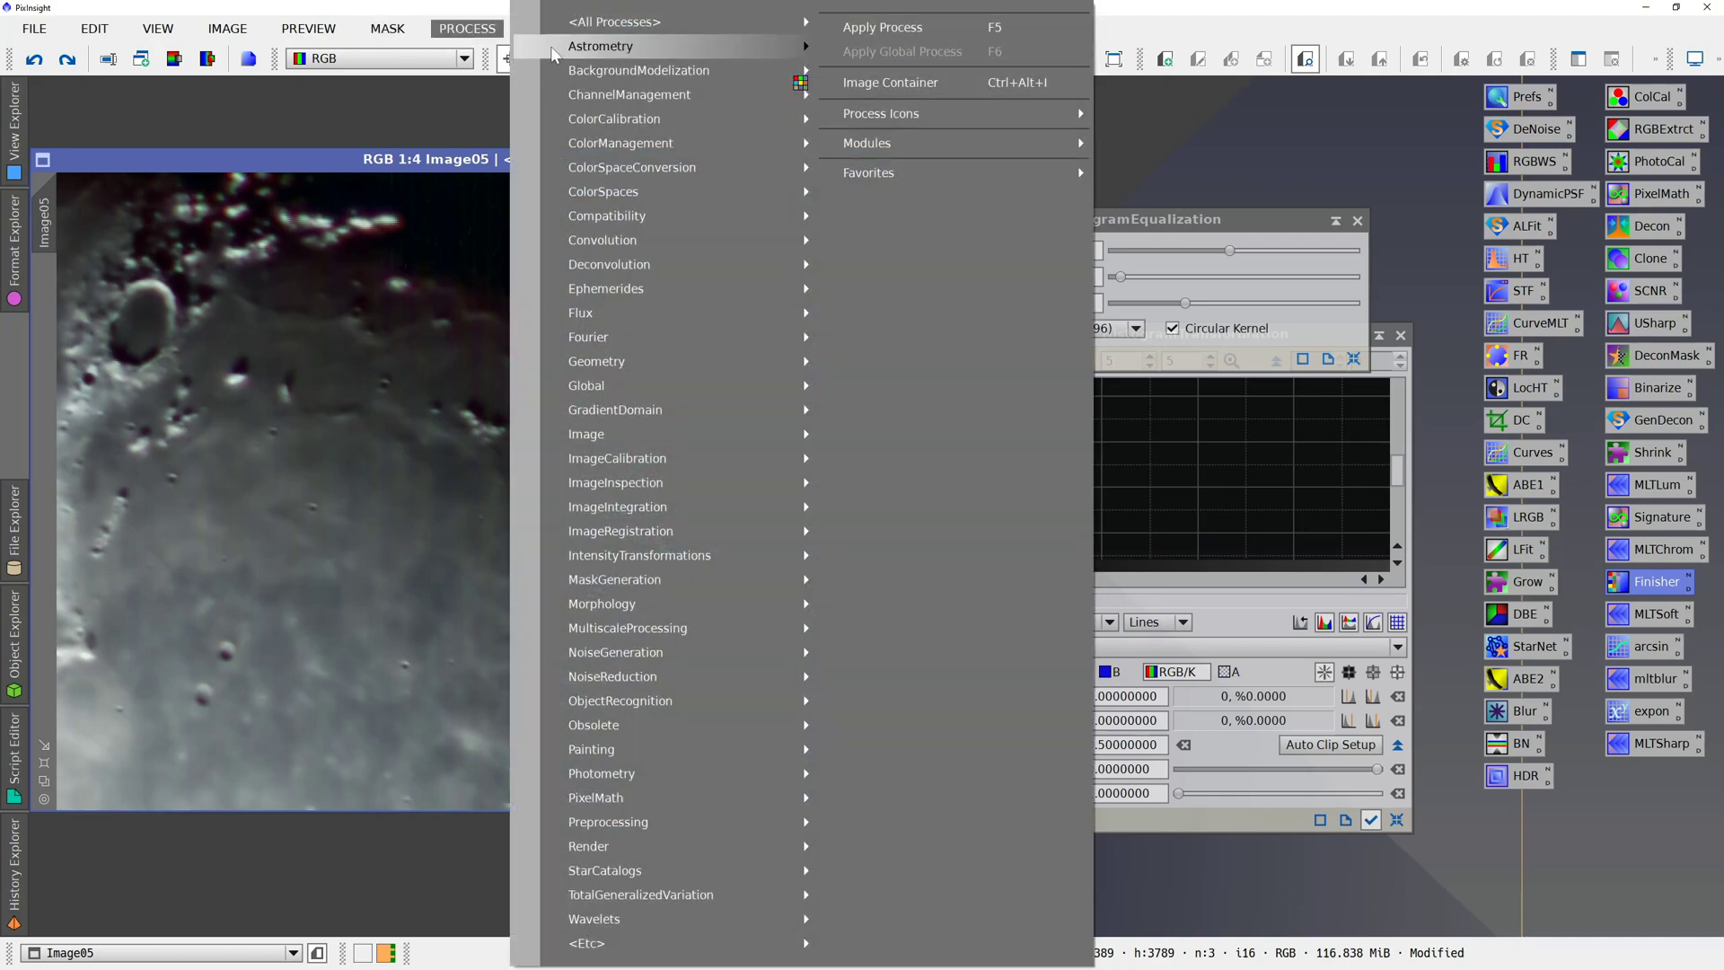
mouse_move(614, 29)
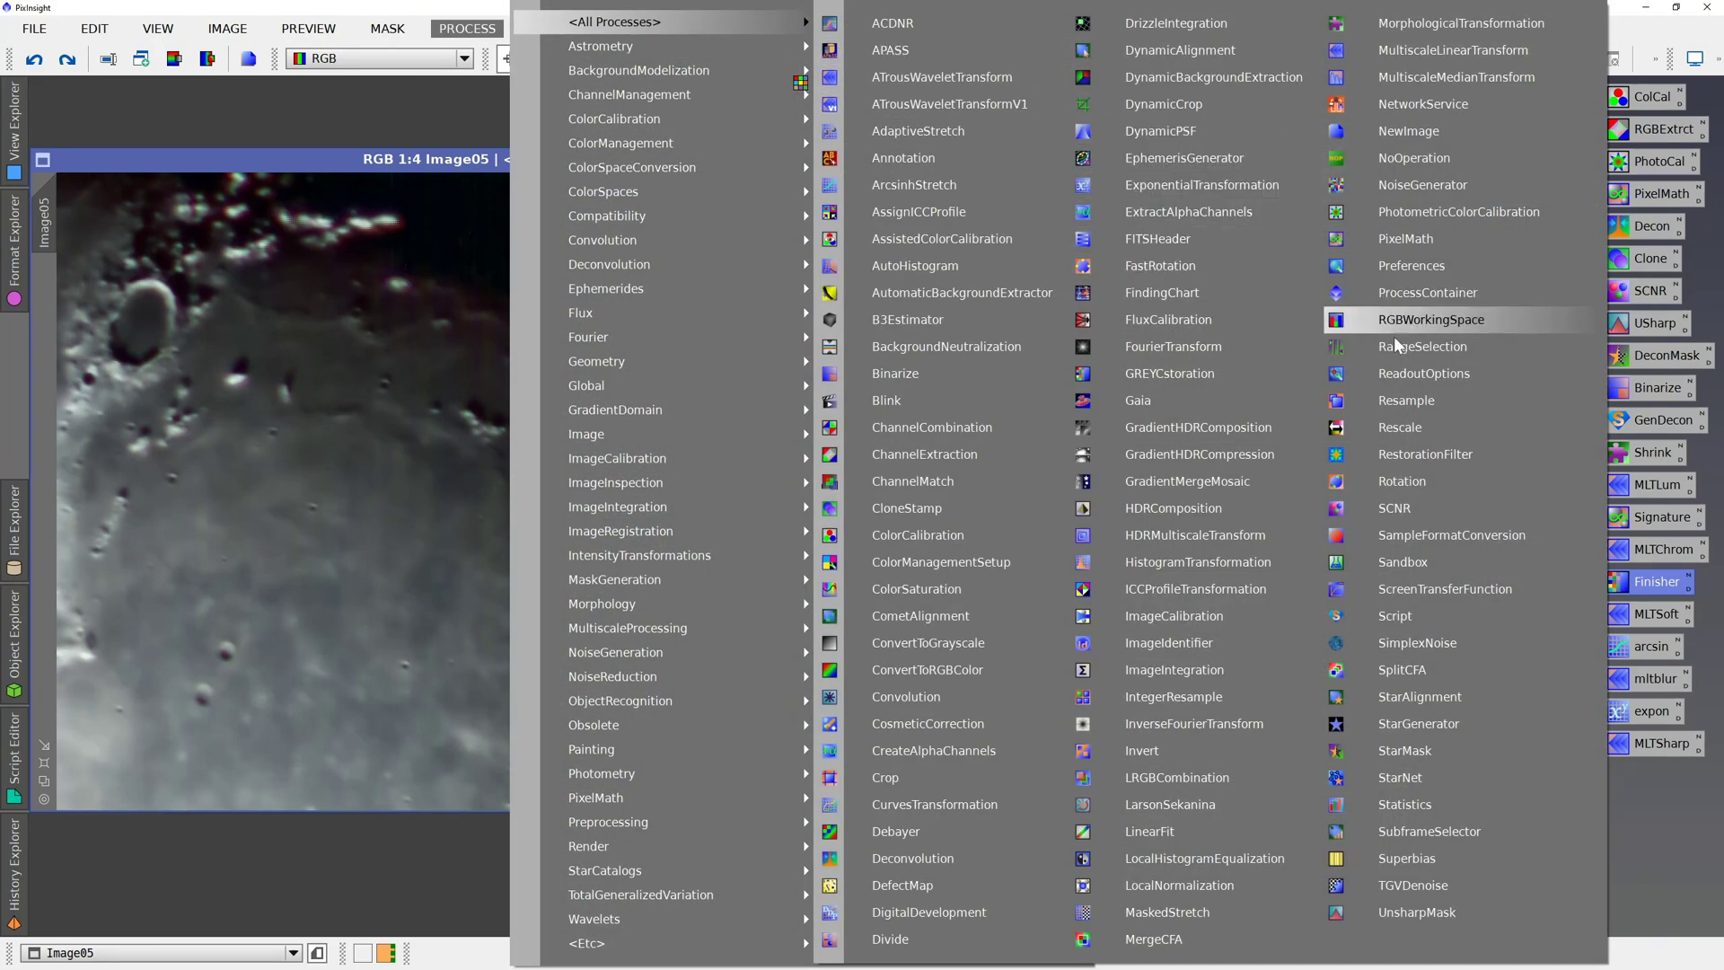
click(1407, 401)
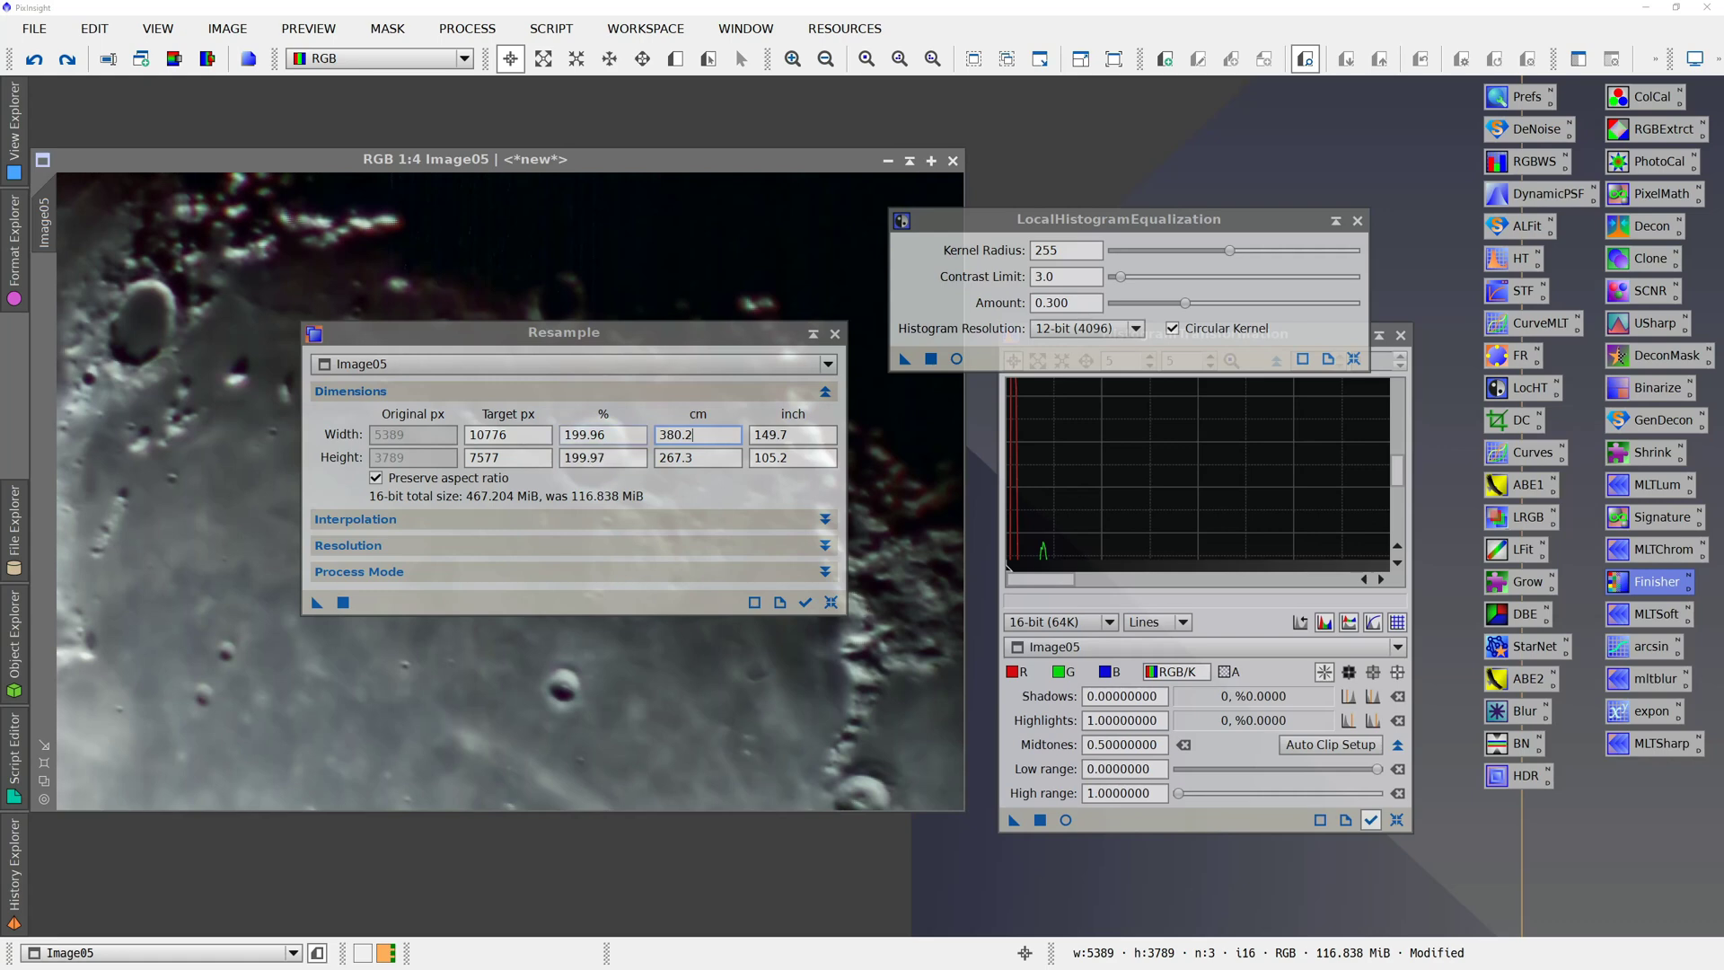
click(603, 434)
text(50)
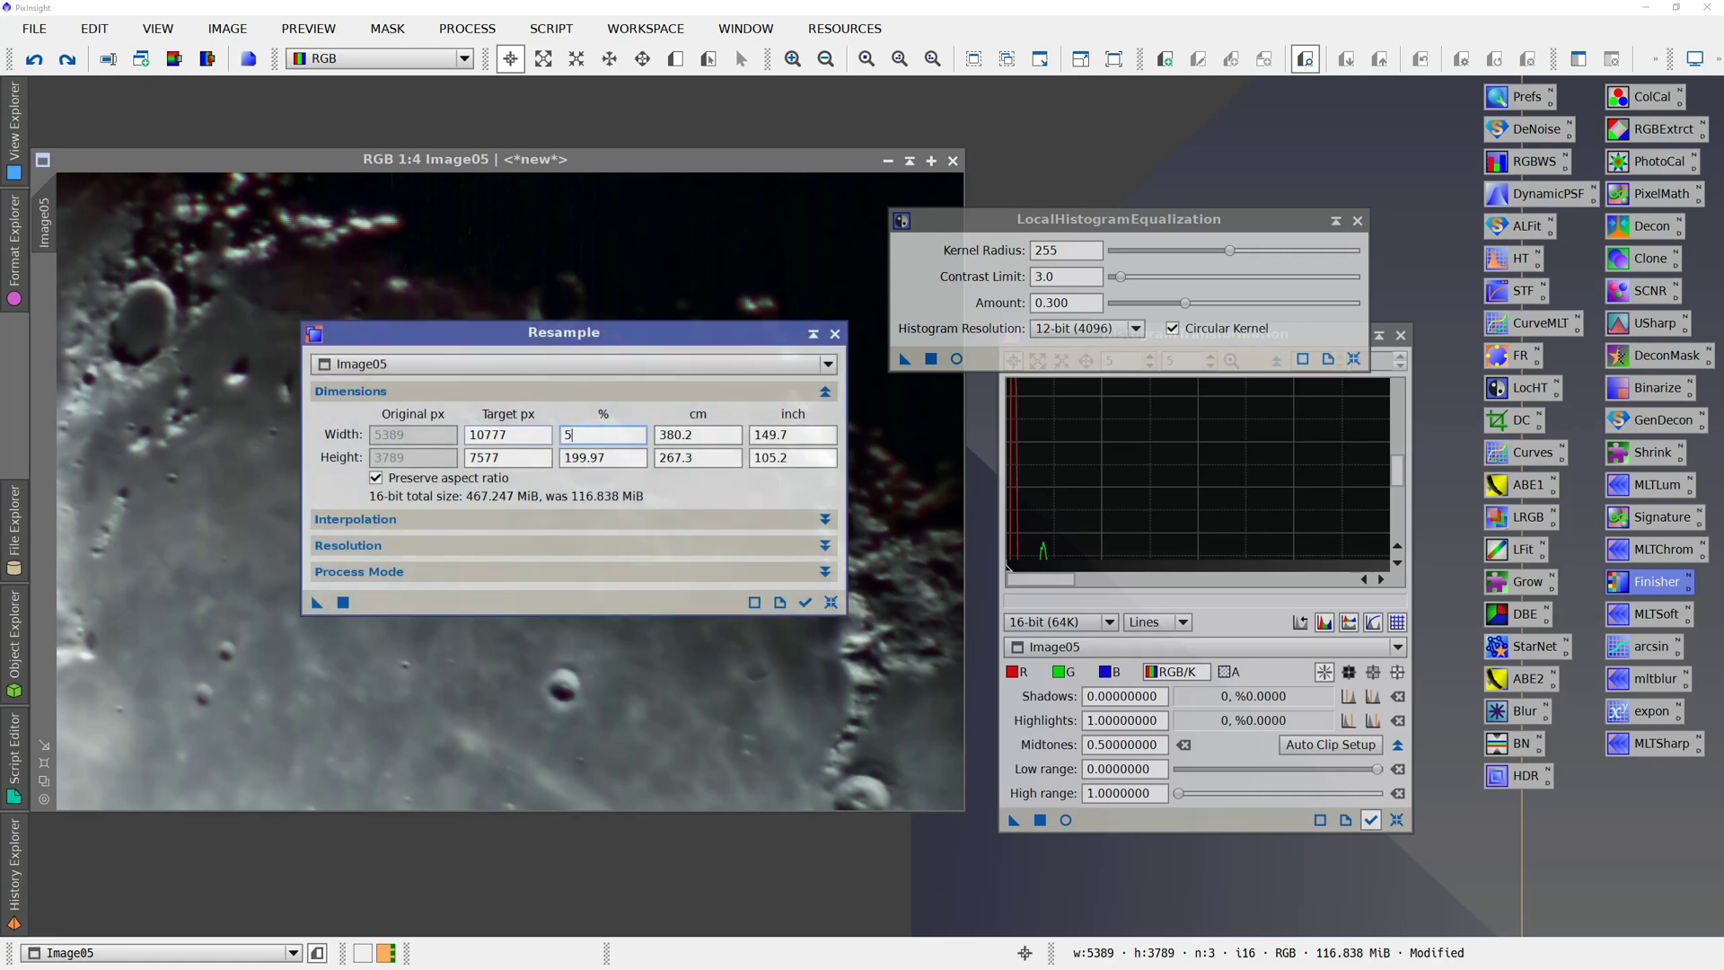
key(Tab)
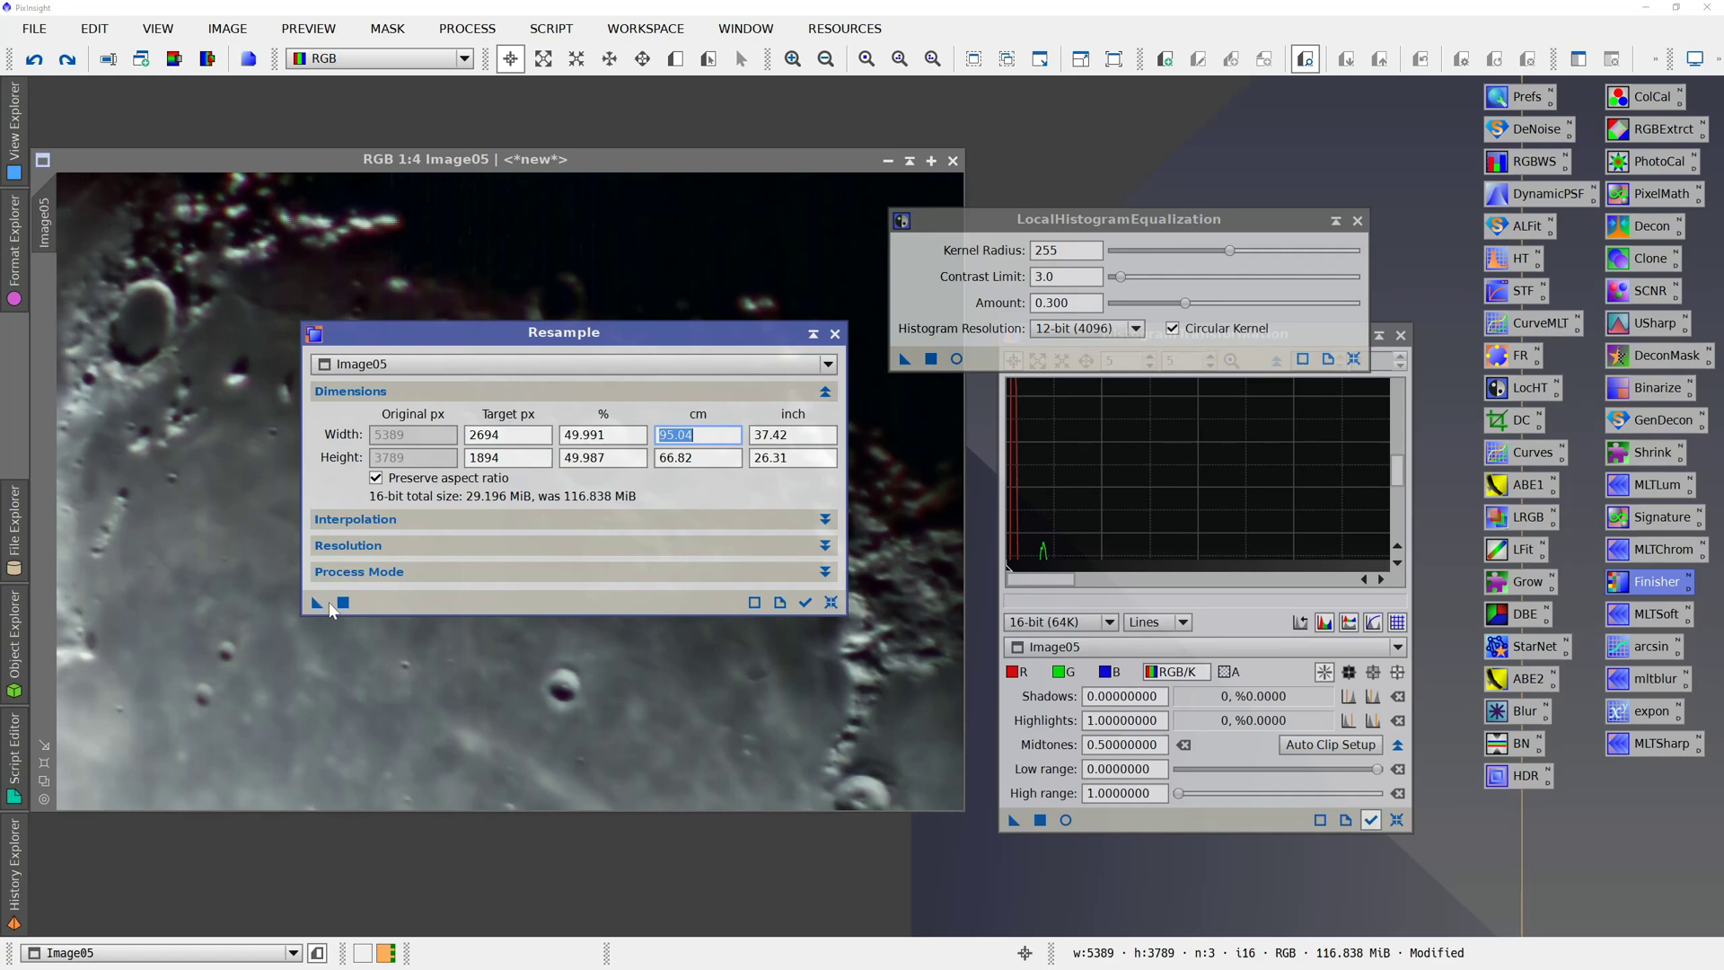
click(343, 602)
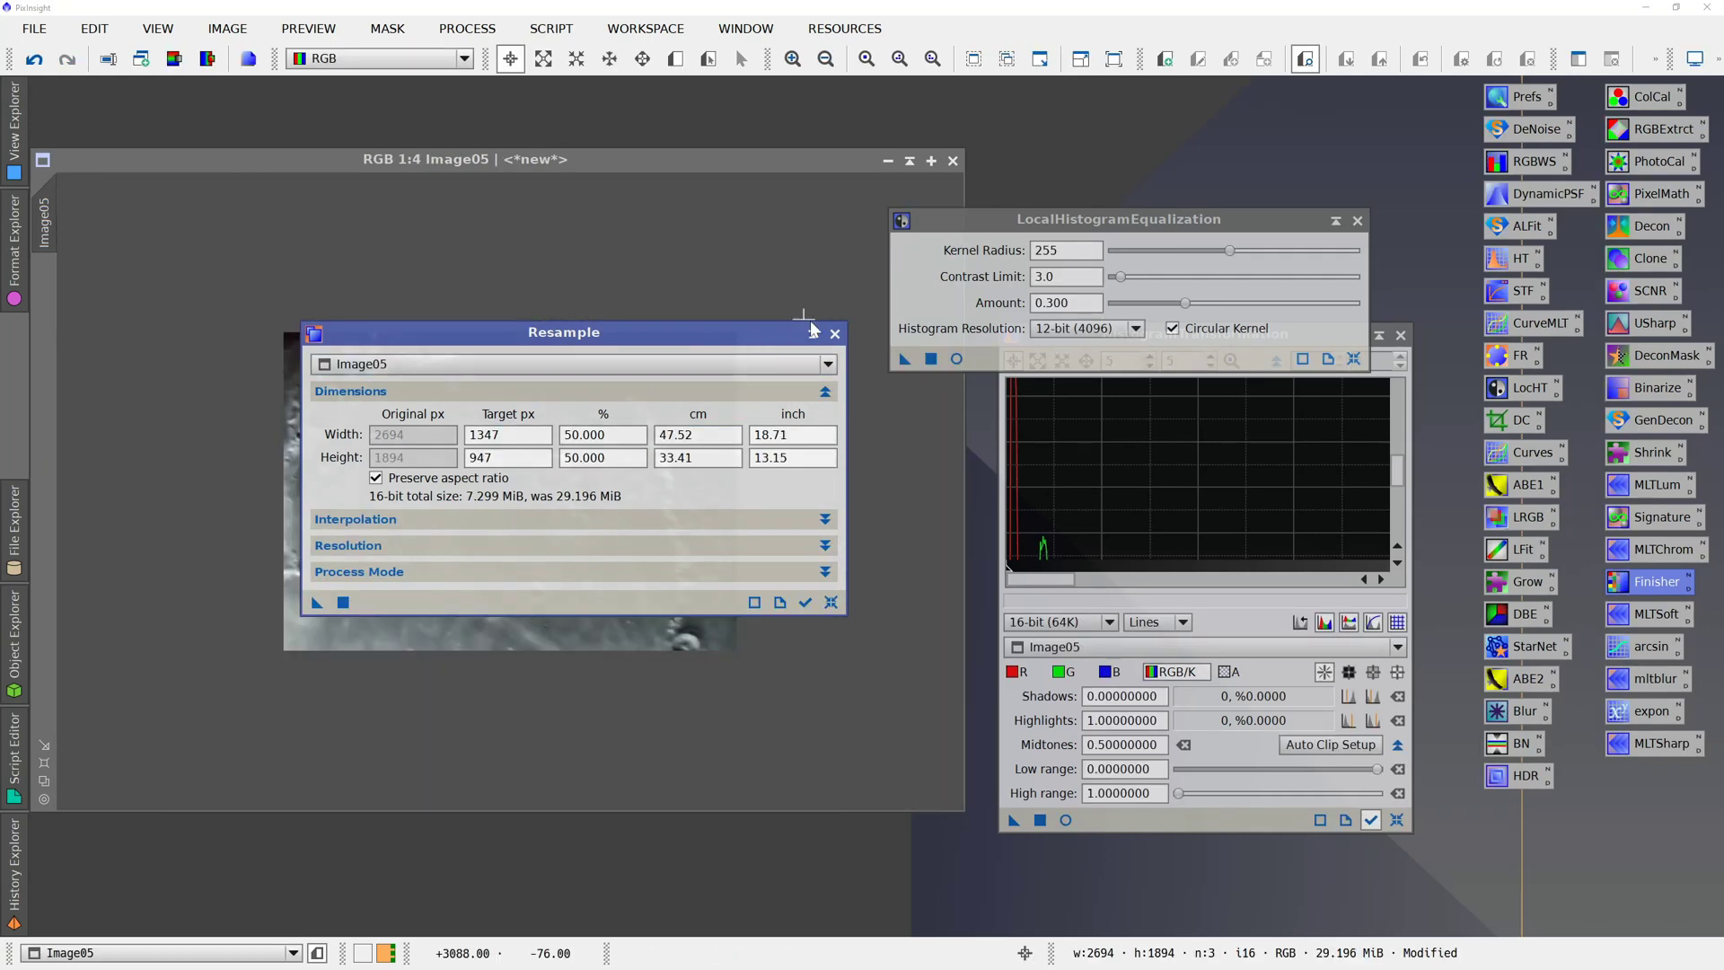
click(834, 335)
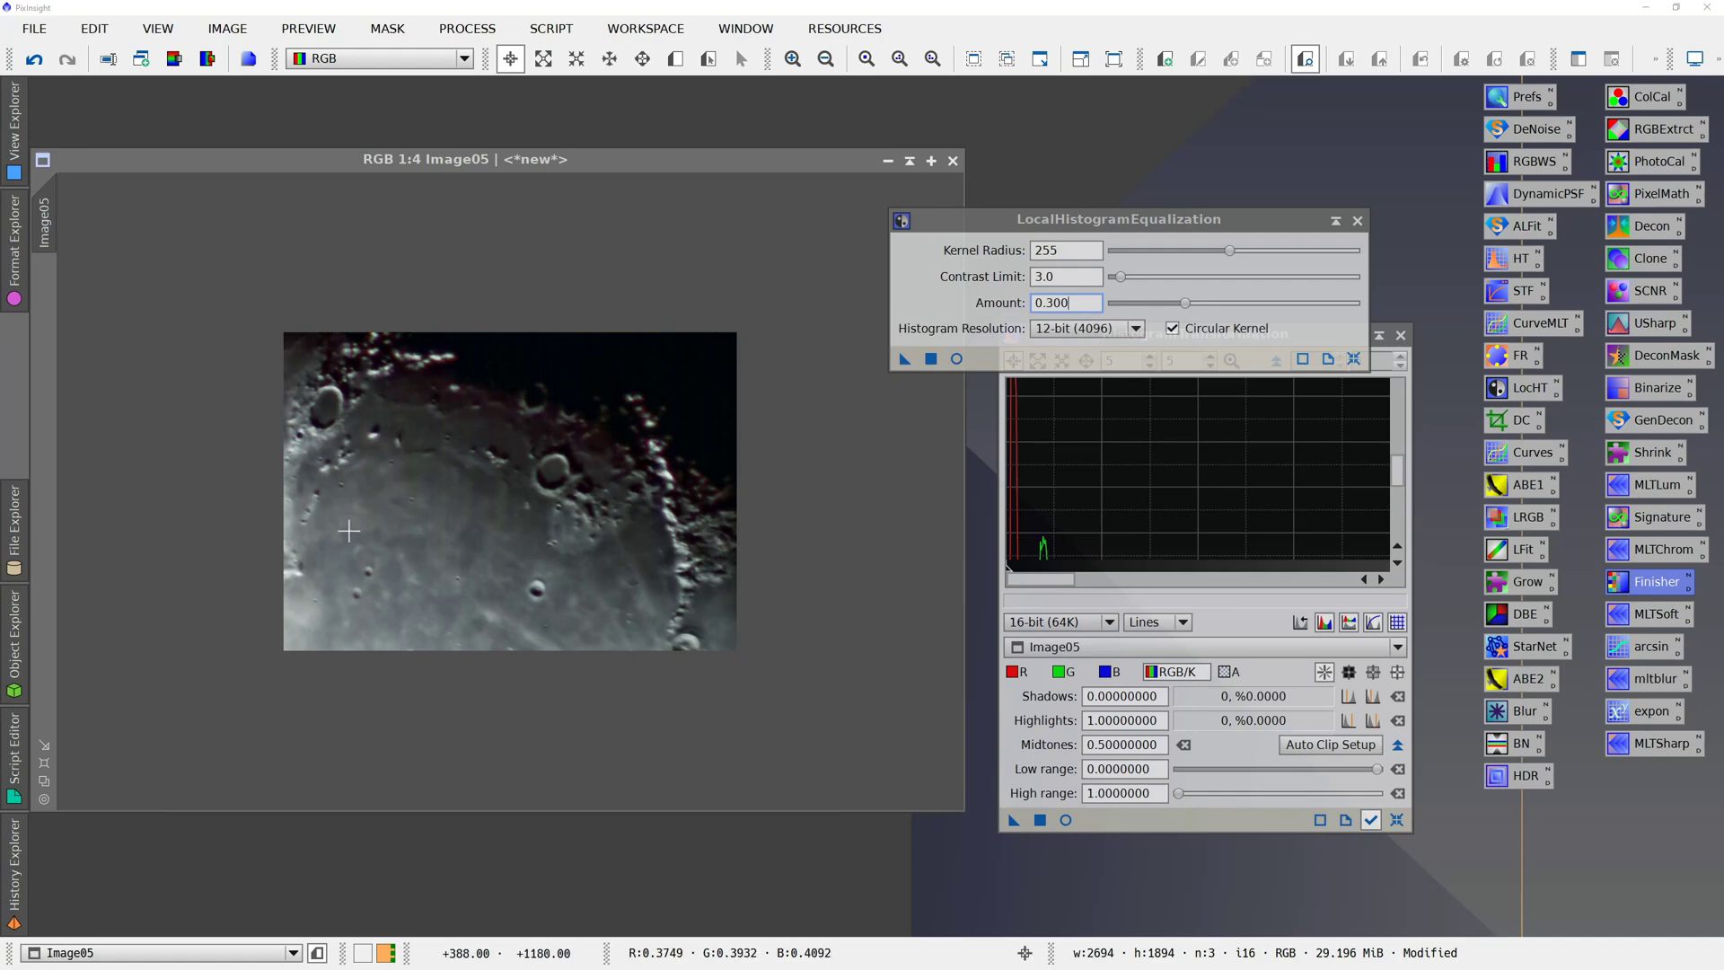
click(95, 723)
key(ctrl+plus)
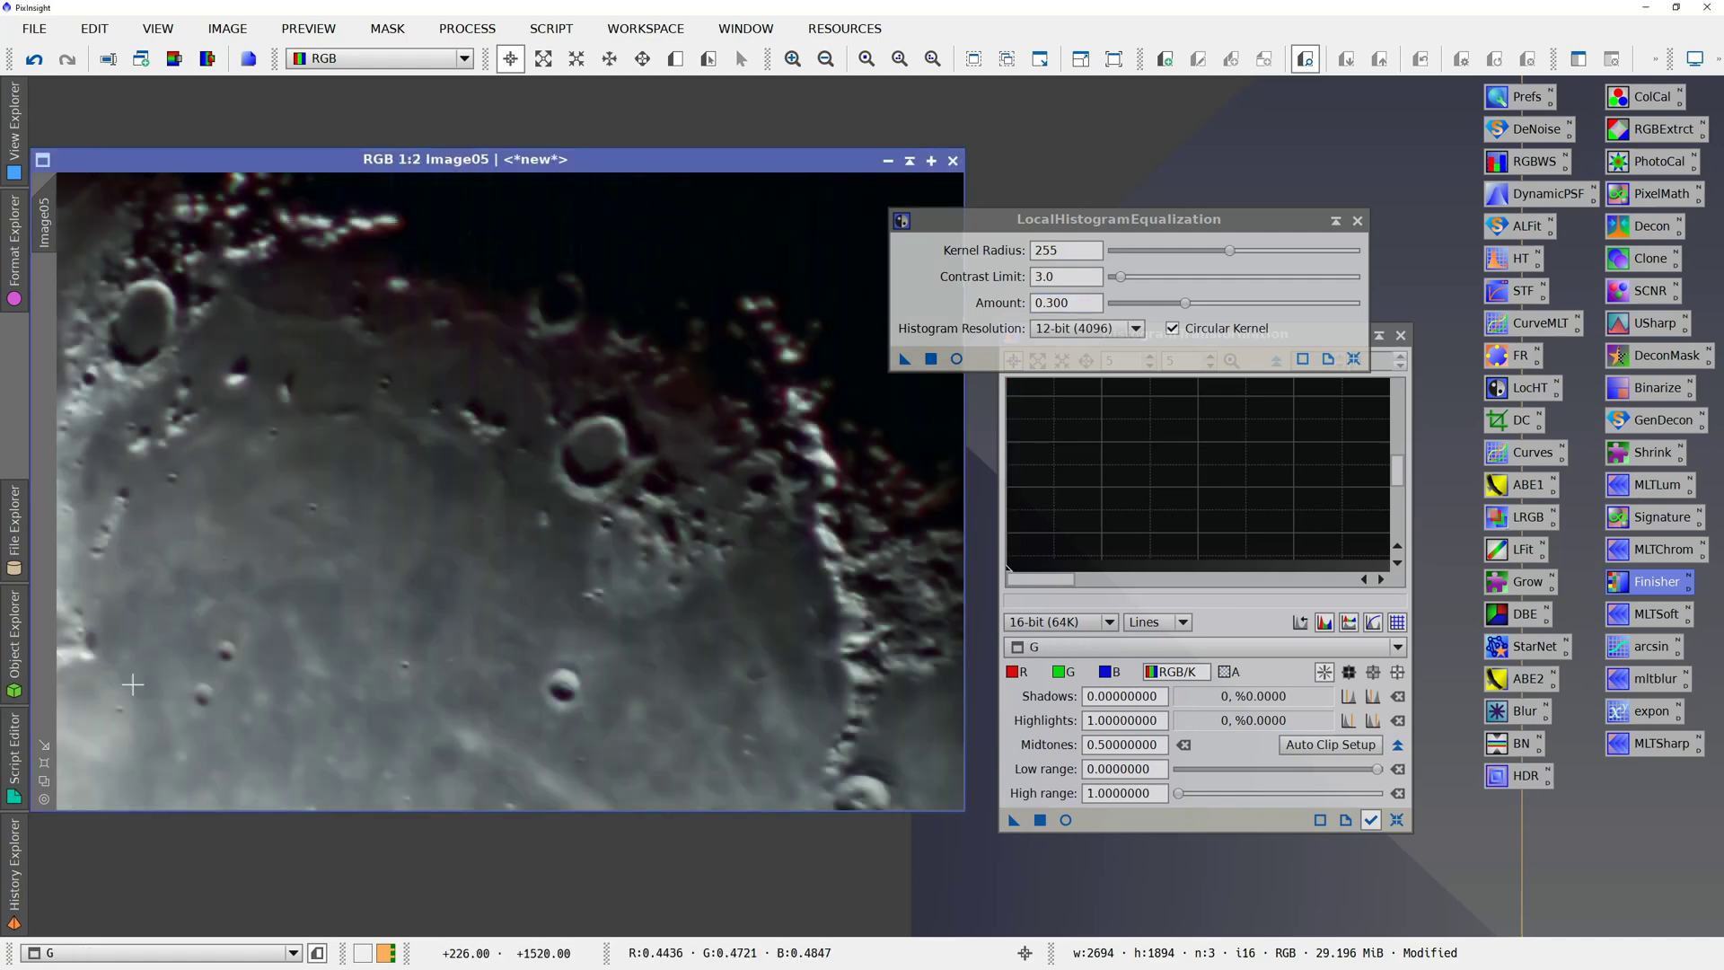